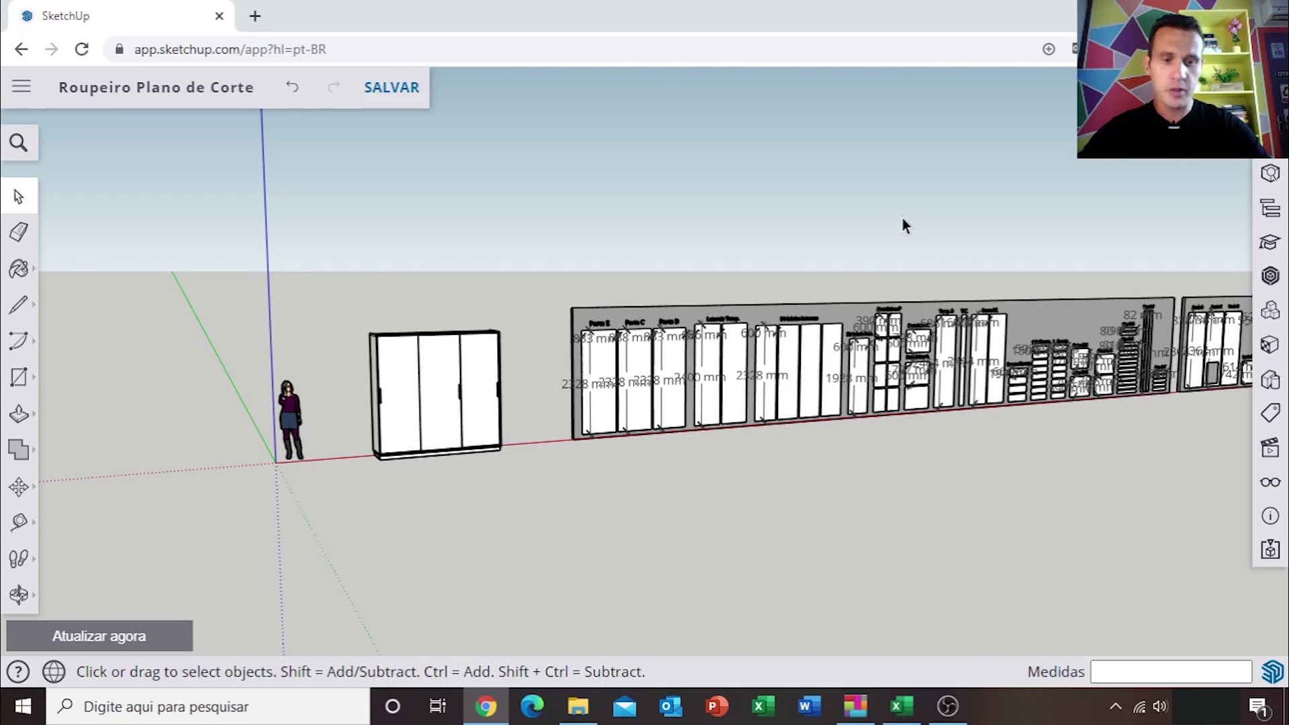
Show MaxCut's layout 1 of 7 for the 2750 × 1840 mm MDF sheets, then leave it
left_click(854, 705)
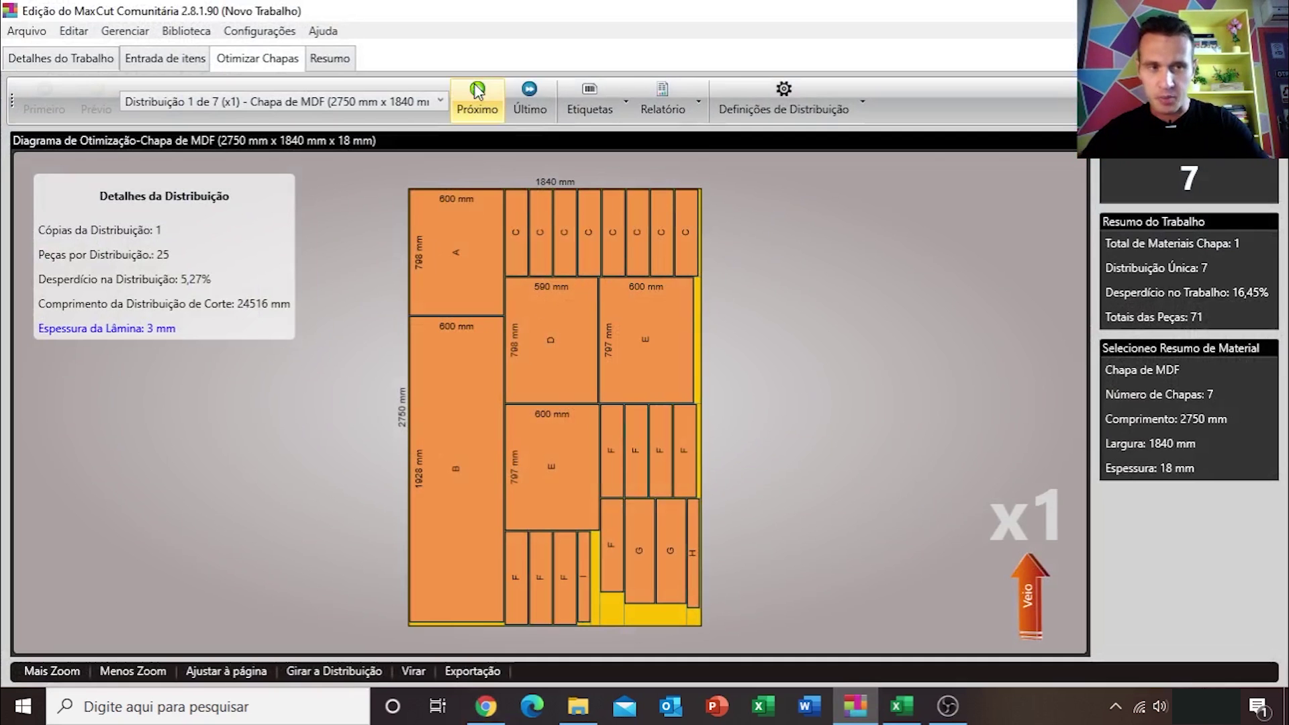
left_click(917, 713)
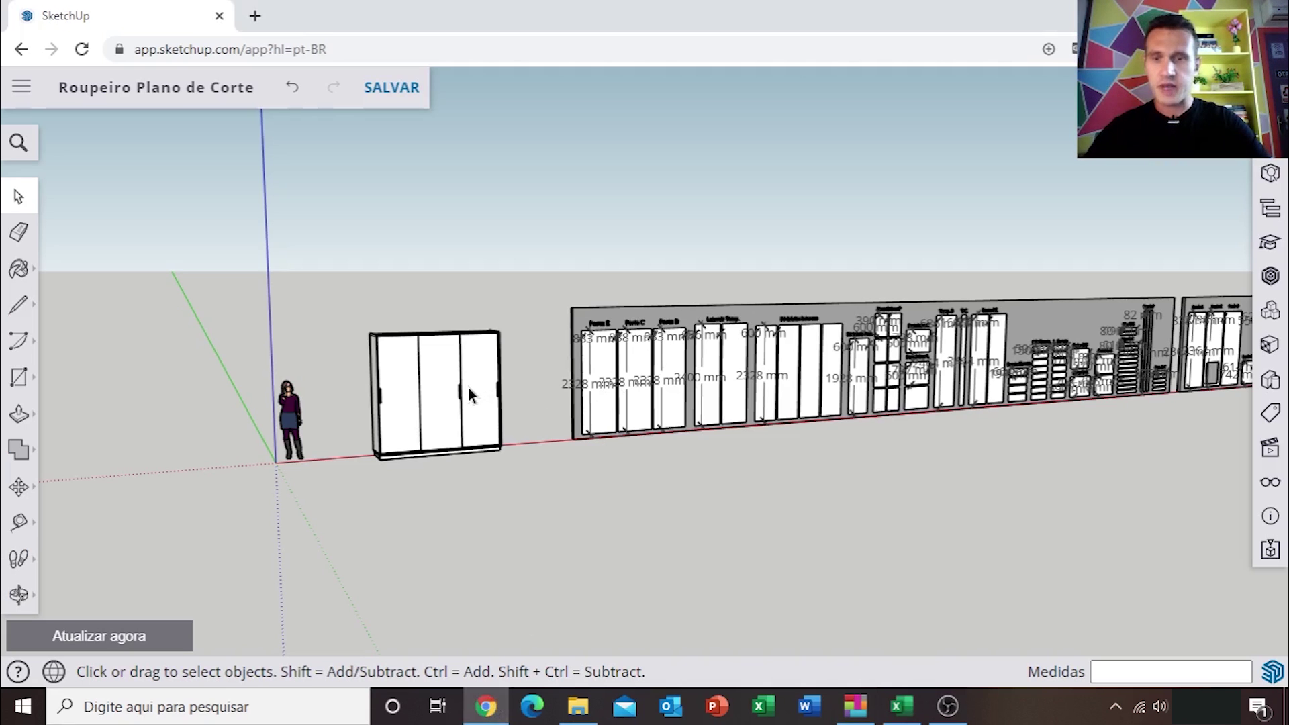
Orbit the wardrobe model to a frontal view facing the panel board
scroll(466, 388, "up", 2)
scroll(462, 388, "up", 2)
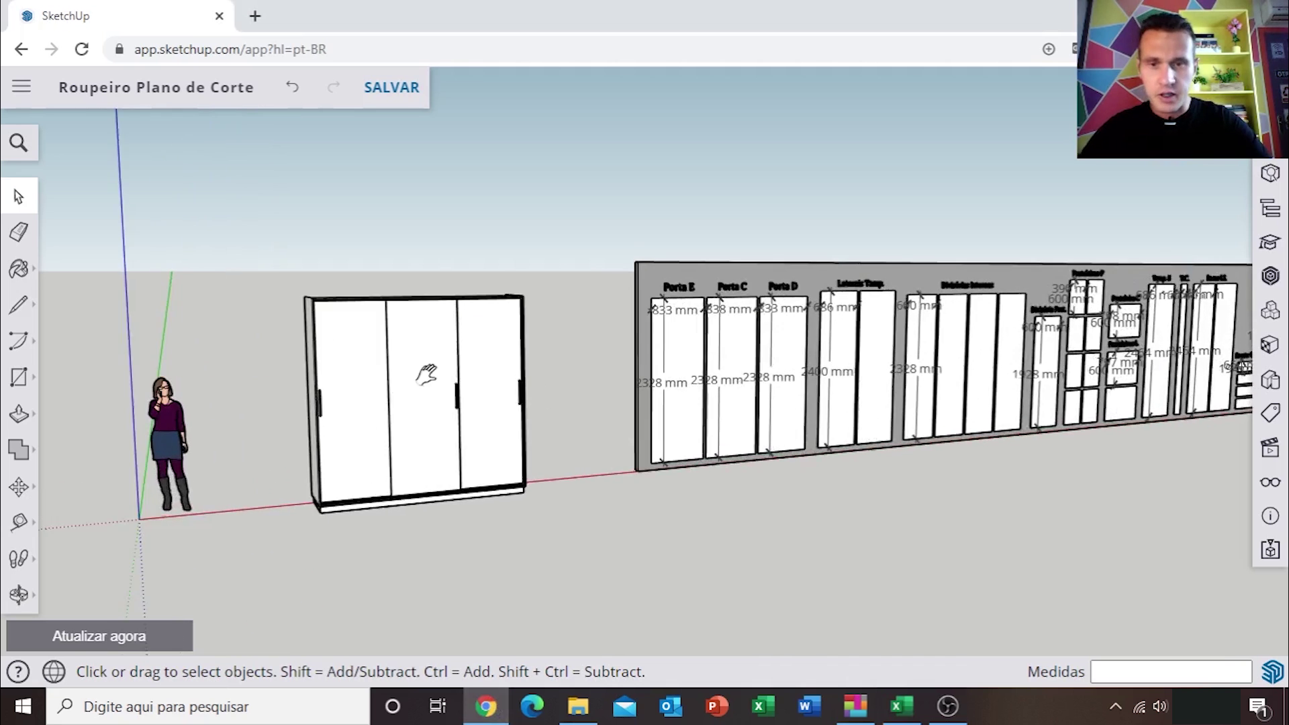
scroll(449, 375, "up", 2)
scroll(782, 312, "down", 2)
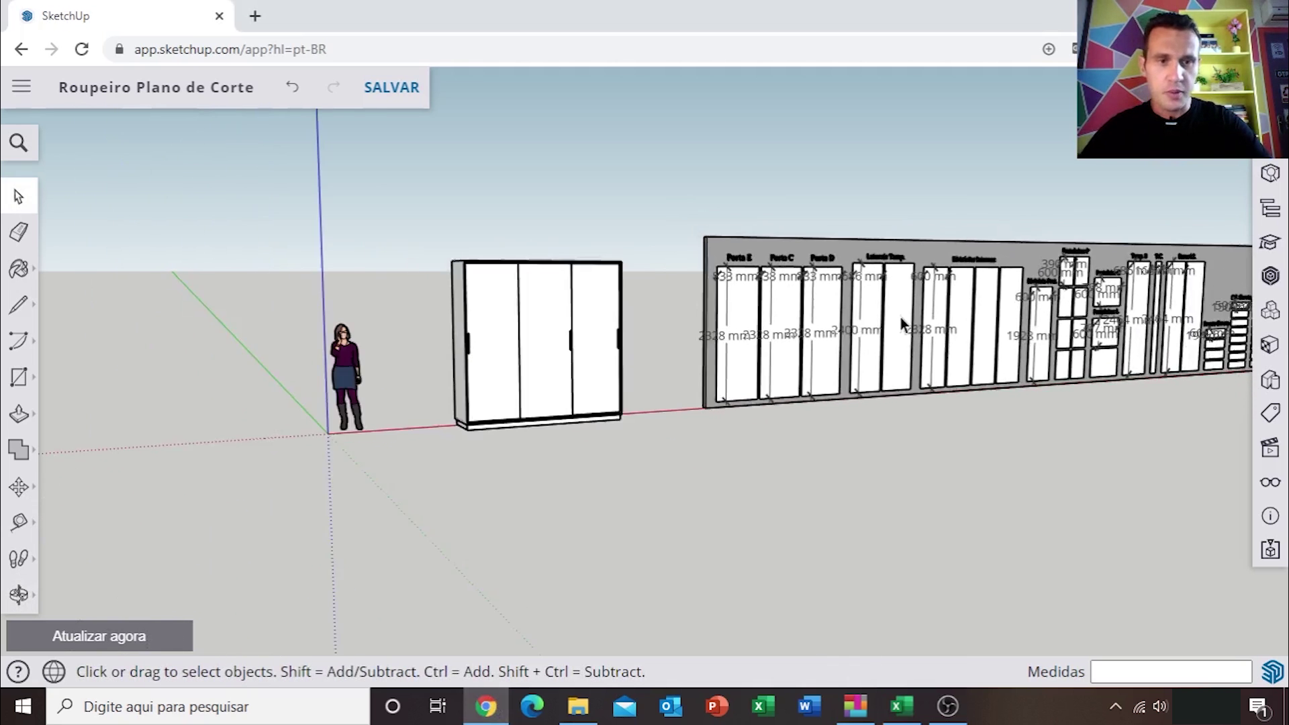
scroll(812, 329, "down", 2)
middle_click_drag(812, 329, 708, 351)
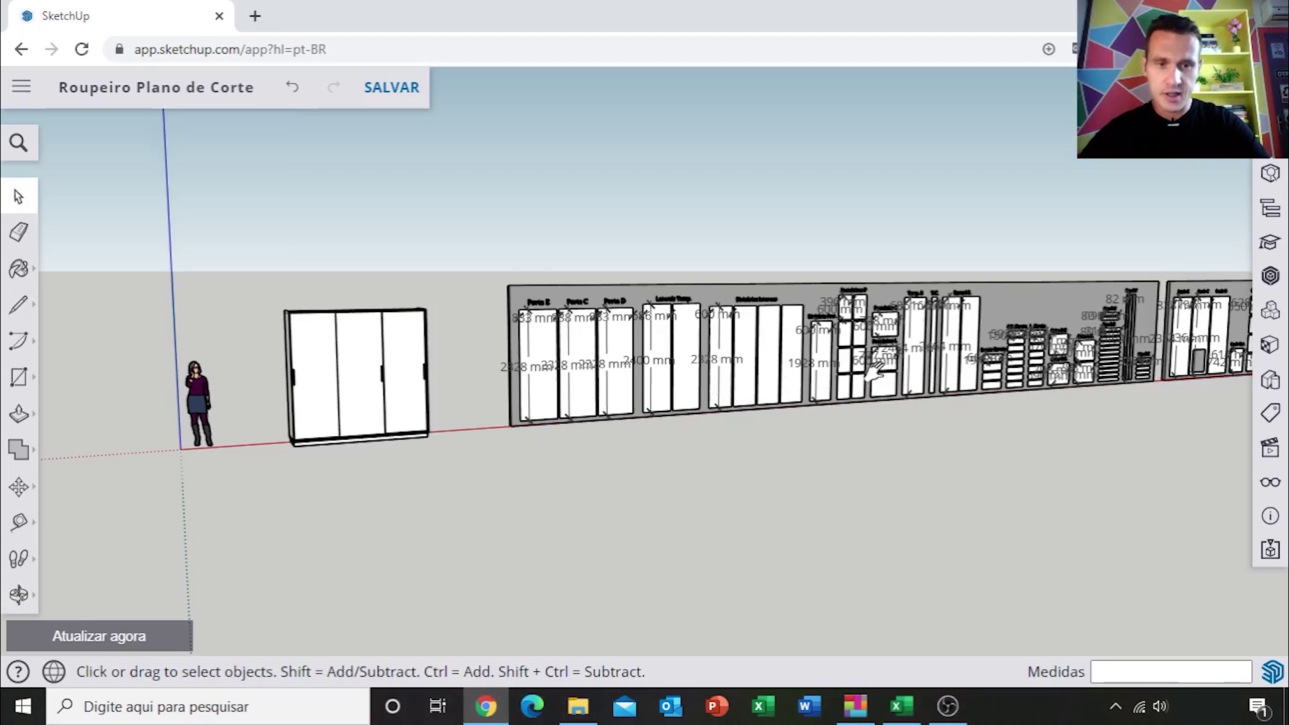
middle_click_drag(876, 369, 775, 383)
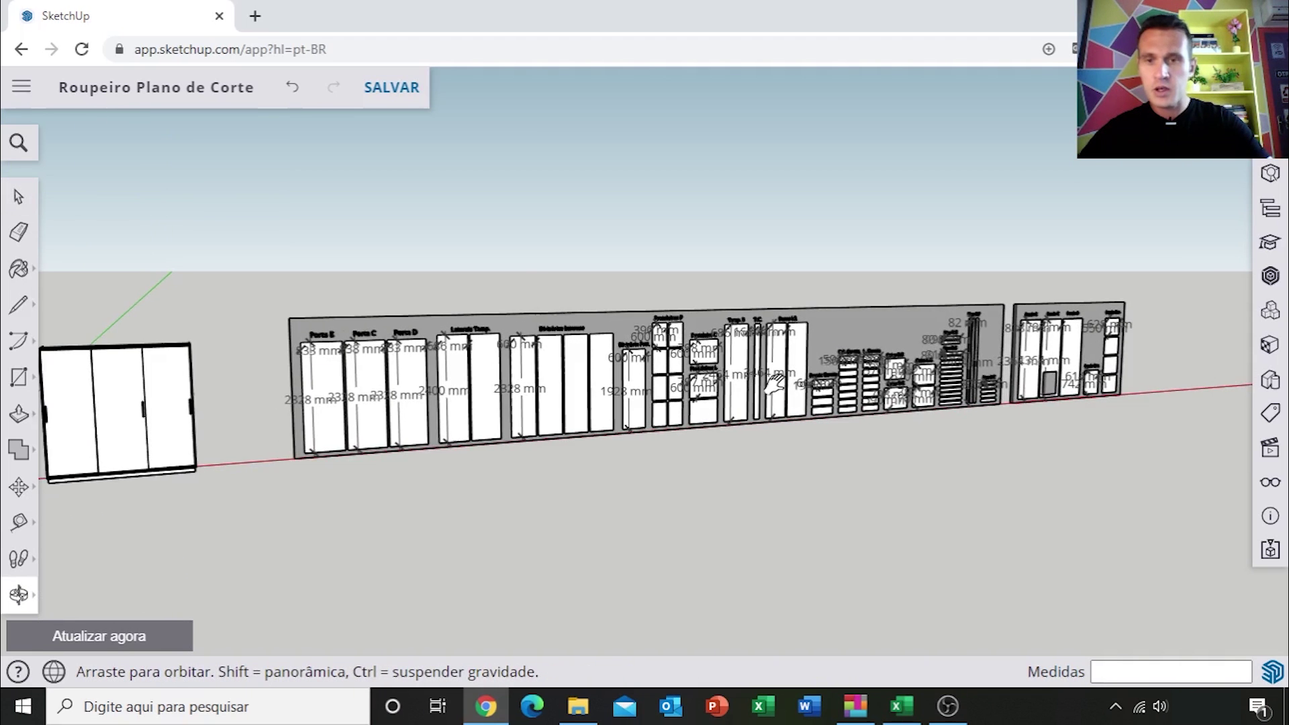
Zoom in on the labelled door panels, then orbit back to frame the wardrobe and figure
scroll(478, 347, "up", 2)
scroll(430, 342, "up", 1)
scroll(400, 318, "up", 1)
scroll(424, 341, "up", 1)
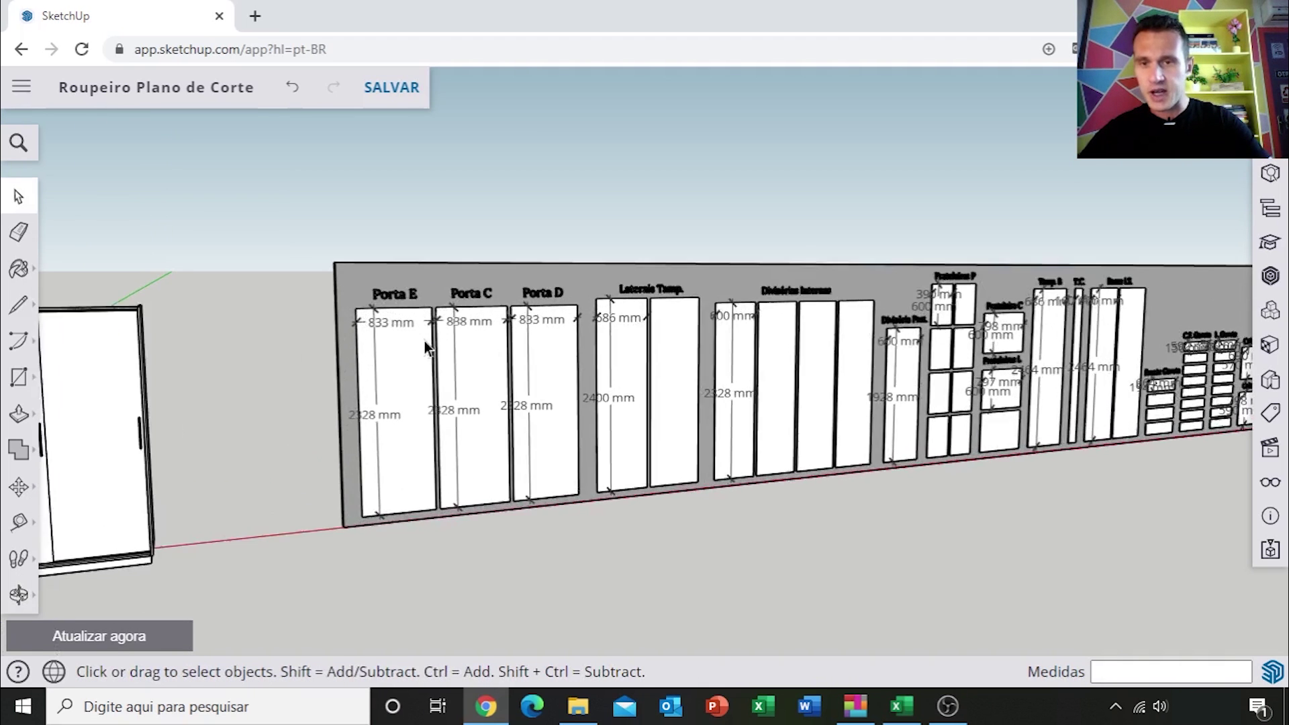
scroll(423, 349, "up", 1)
scroll(433, 396, "up", 1)
mouse_move(437, 408)
middle_mouse_down()
mouse_move(465, 305)
mouse_move(356, 311)
mouse_move(422, 322)
middle_mouse_up()
scroll(423, 322, "down", 2)
scroll(557, 297, "down", 2)
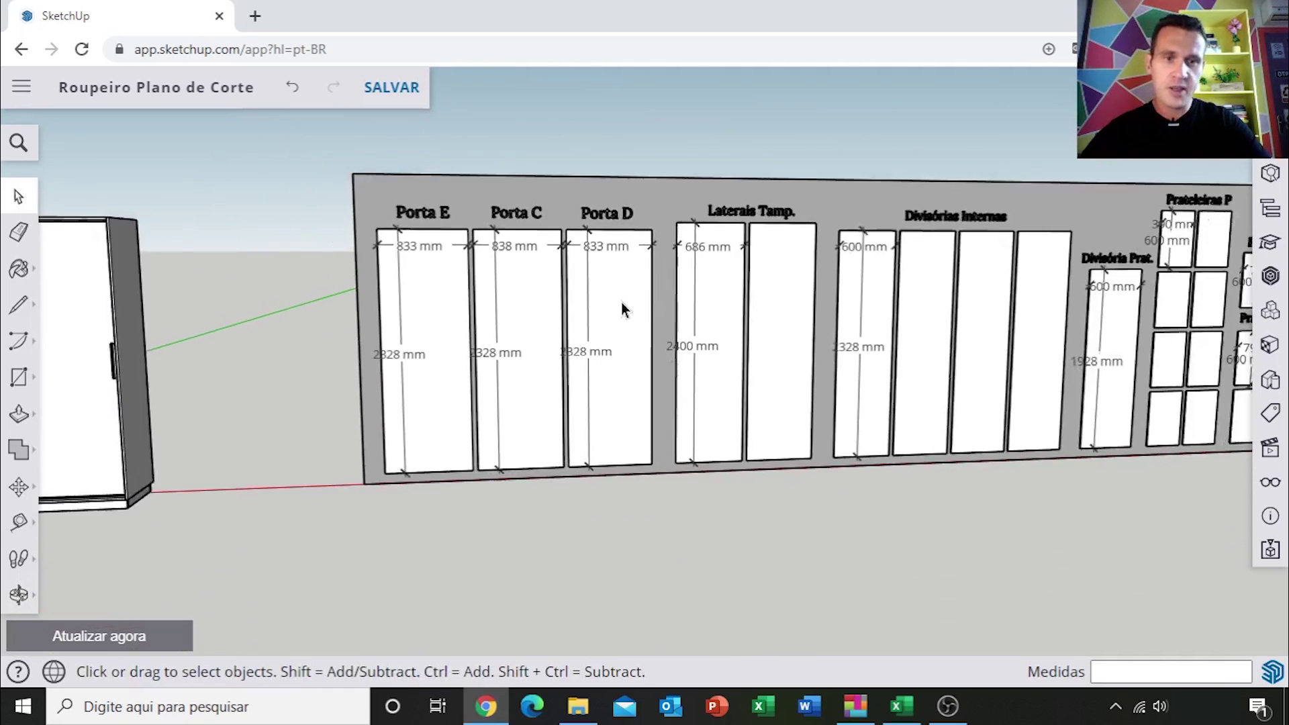
scroll(621, 309, "down", 2)
scroll(655, 302, "down", 2)
middle_click_drag(624, 302, 772, 306)
scroll(660, 317, "up", 2)
scroll(662, 322, "up", 2)
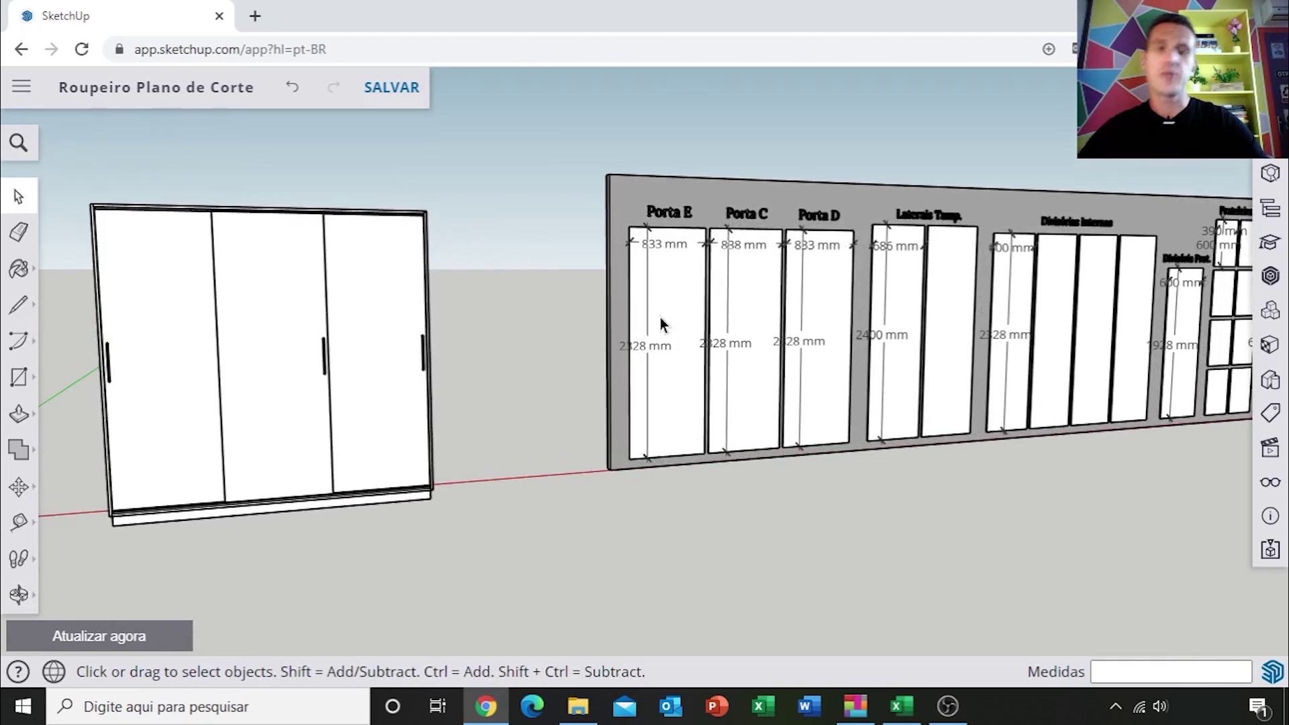
mouse_move(327, 366)
middle_mouse_down()
mouse_move(523, 345)
mouse_move(460, 351)
mouse_move(468, 359)
middle_mouse_up()
scroll(468, 354, "down", 2)
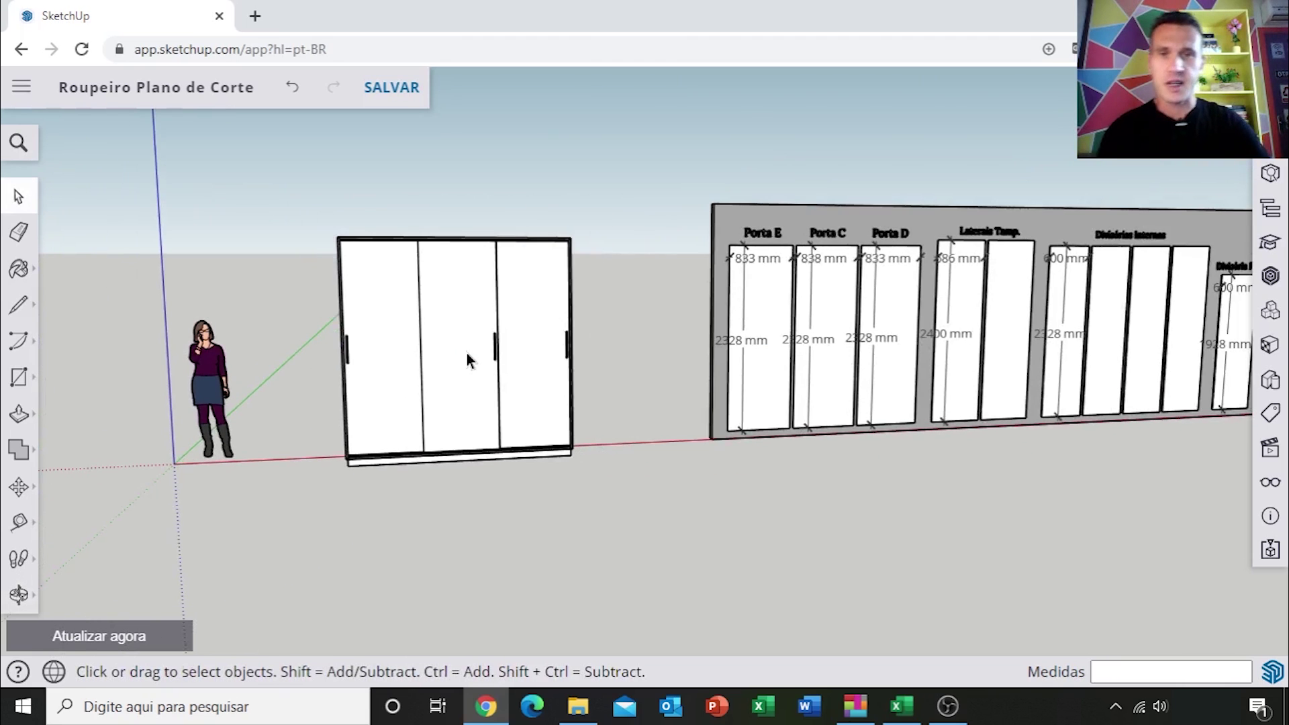
Window-select the whole wardrobe and orbit to see the full row of panels
left_click_drag(426, 289, 633, 546)
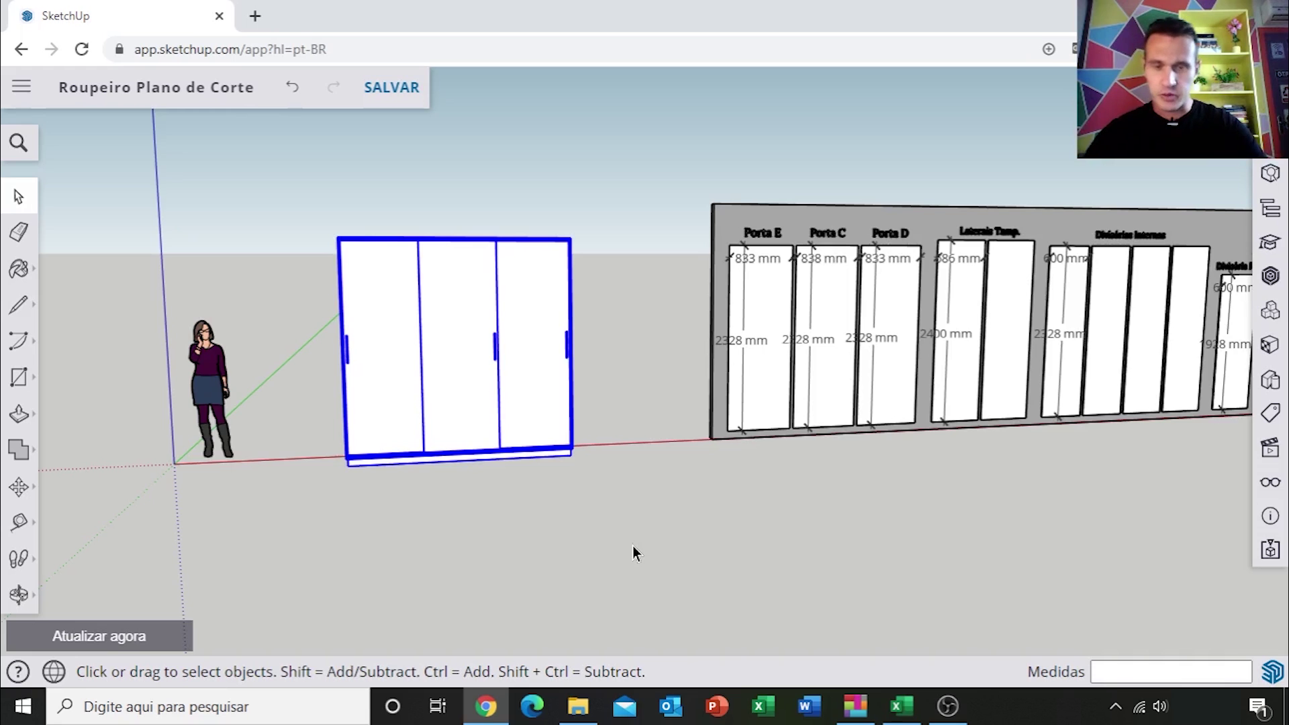
scroll(630, 515, "down", 3)
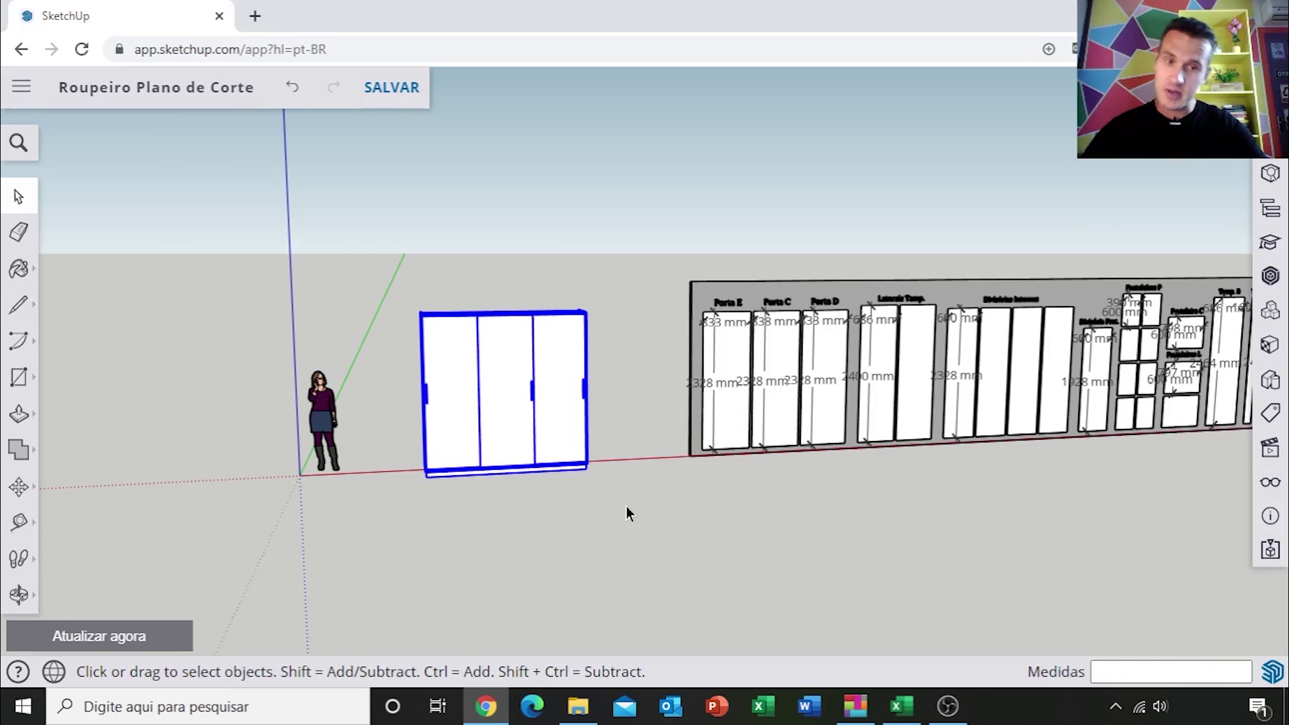
mouse_move(609, 493)
middle_mouse_down()
mouse_move(613, 477)
mouse_move(825, 469)
mouse_move(535, 416)
mouse_move(765, 373)
middle_mouse_up()
scroll(765, 372, "down", 2)
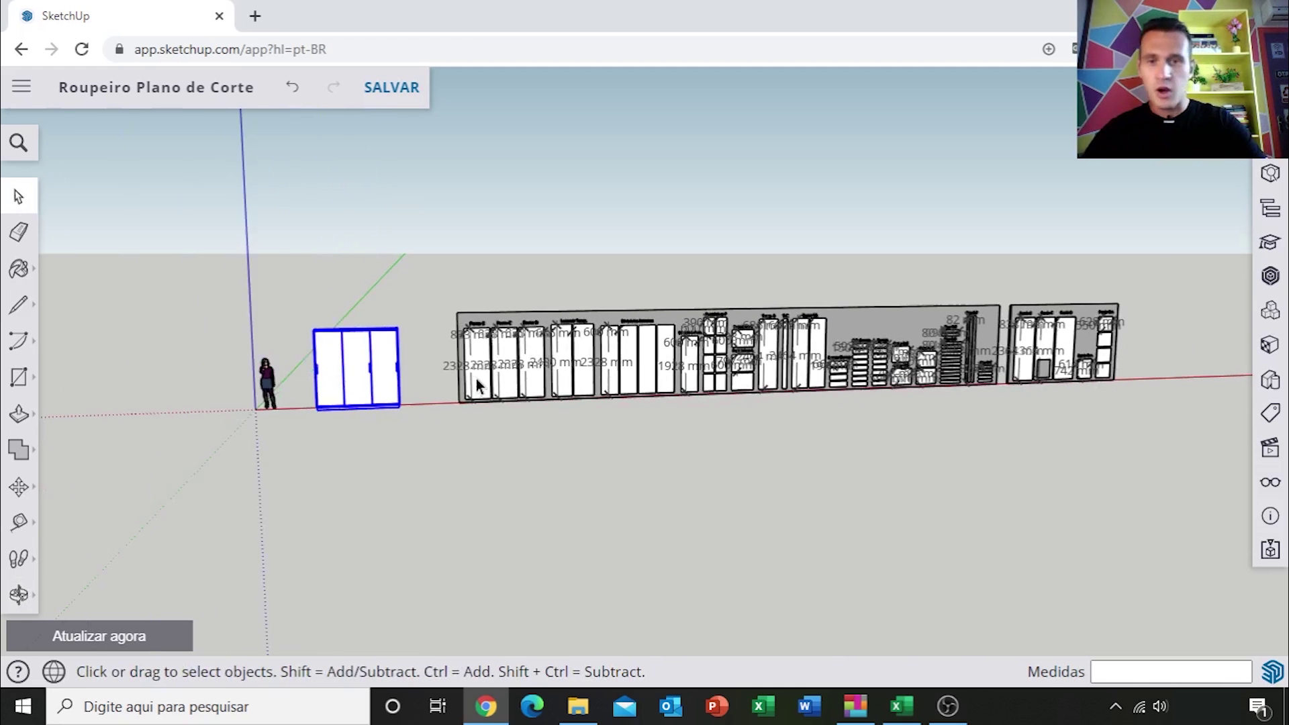
scroll(425, 362, "up", 1)
scroll(437, 361, "up", 1)
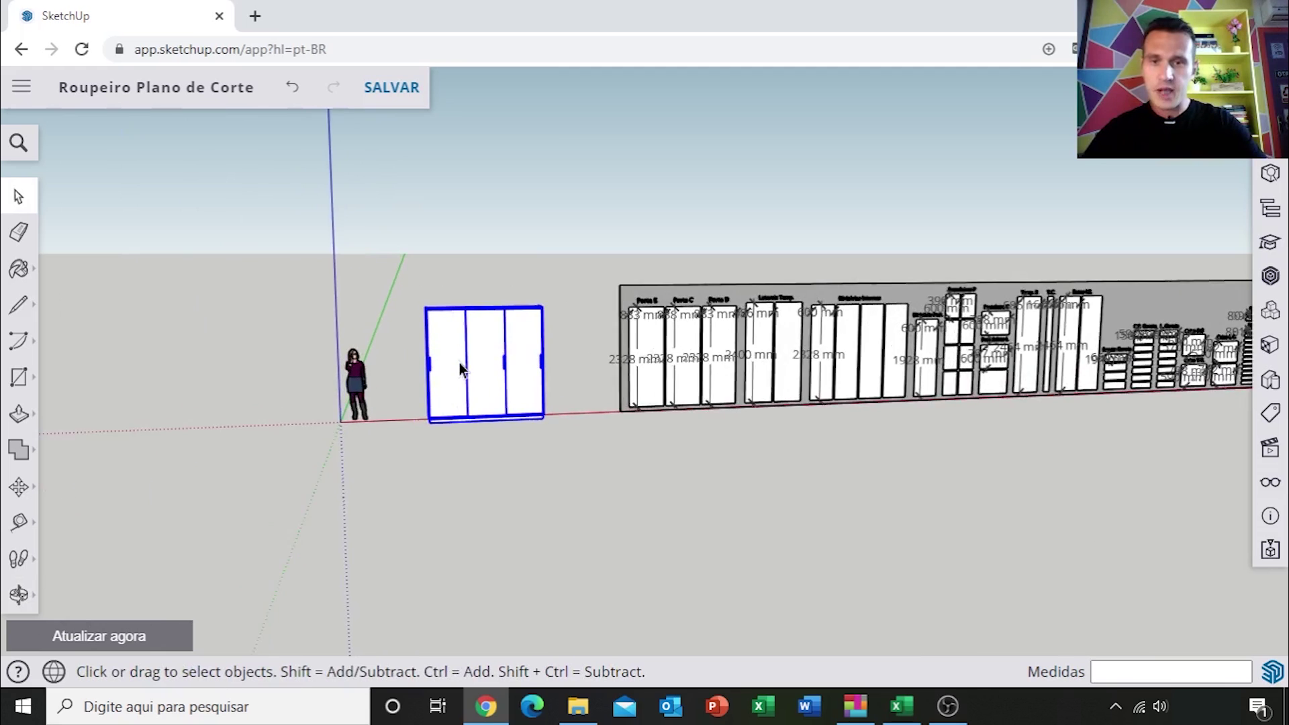
scroll(459, 363, "up", 2)
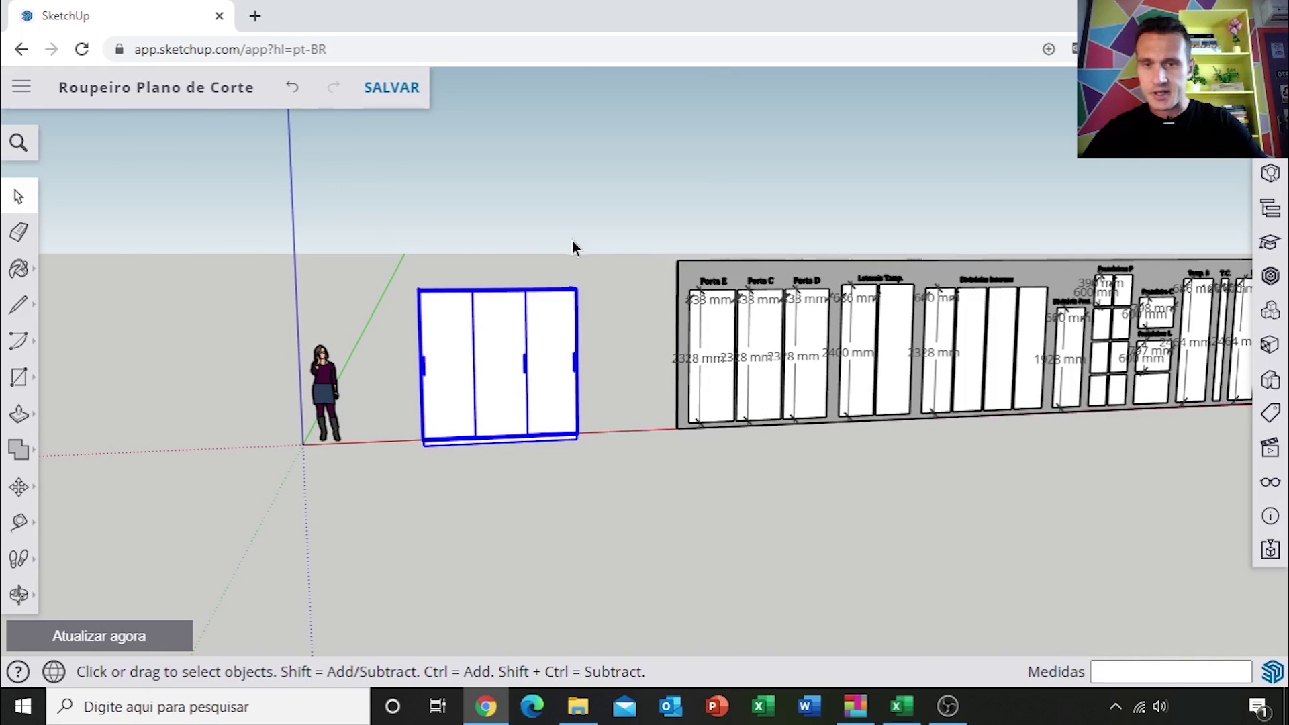
Reselect the whole wardrobe and start a Move copy from its base point
left_click(408, 267)
left_click_drag(377, 247, 635, 521)
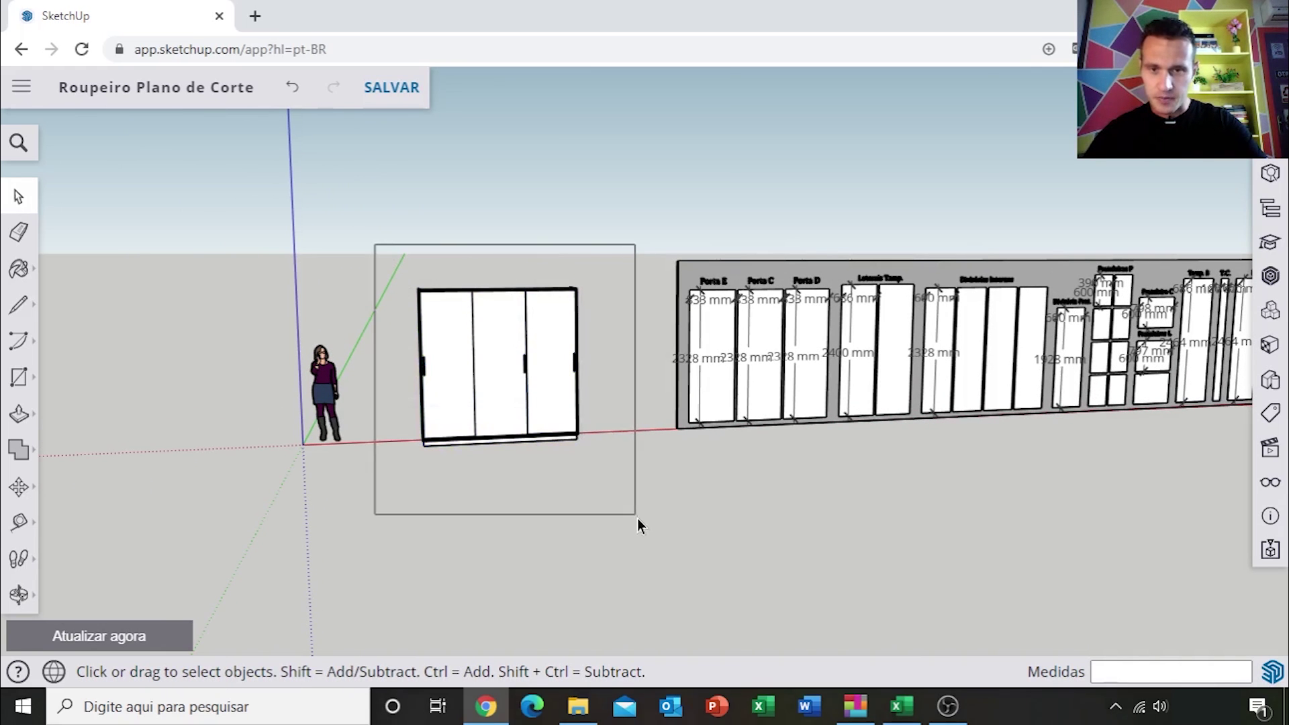
key("m")
scroll(457, 380, "up", 1)
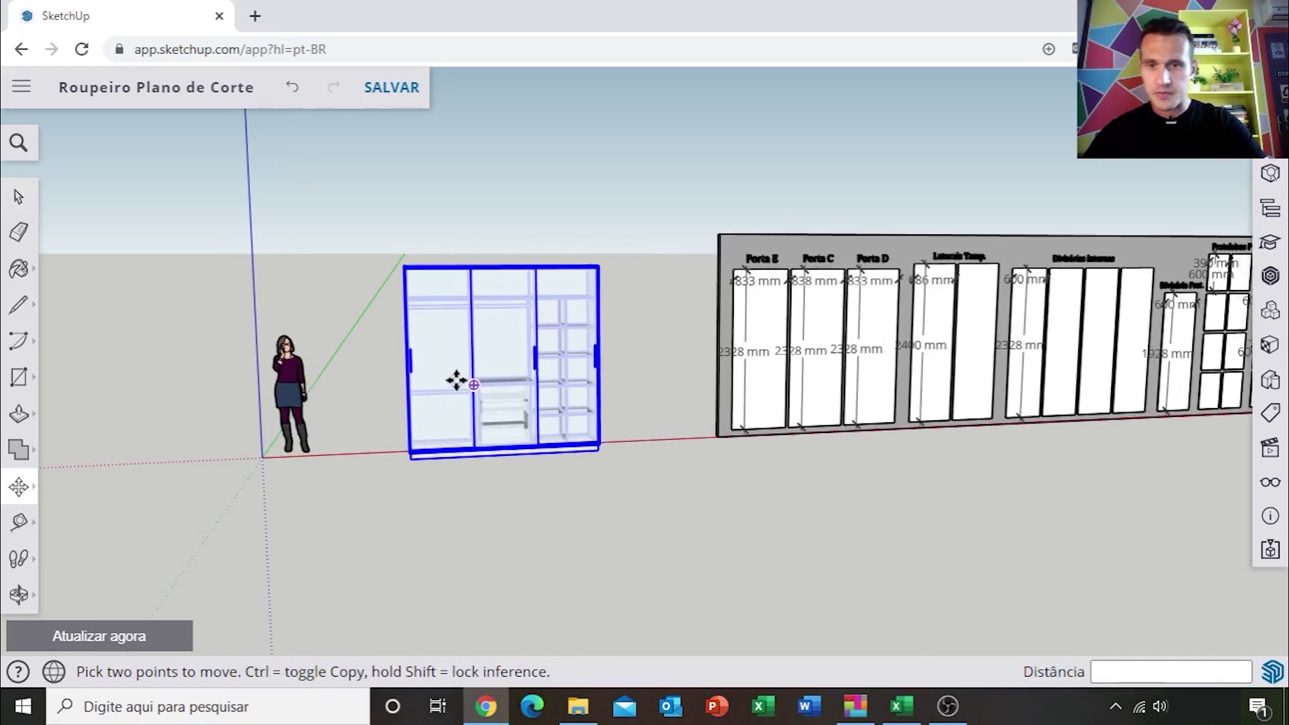
scroll(437, 360, "up", 1)
scroll(431, 350, "up", 1)
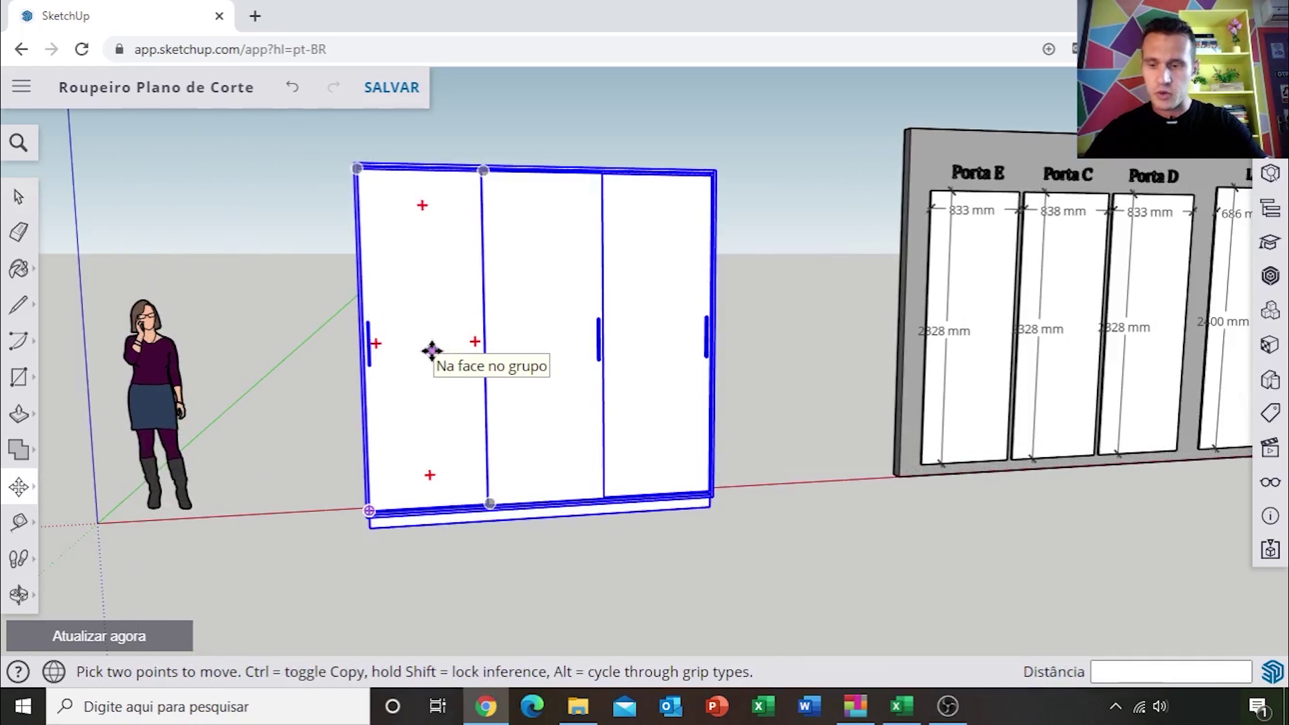
key("ctrl")
left_click(432, 350)
Place the wardrobe copy about 32917 mm along the red axis, past the last panel boards
scroll(431, 349, "down", 1)
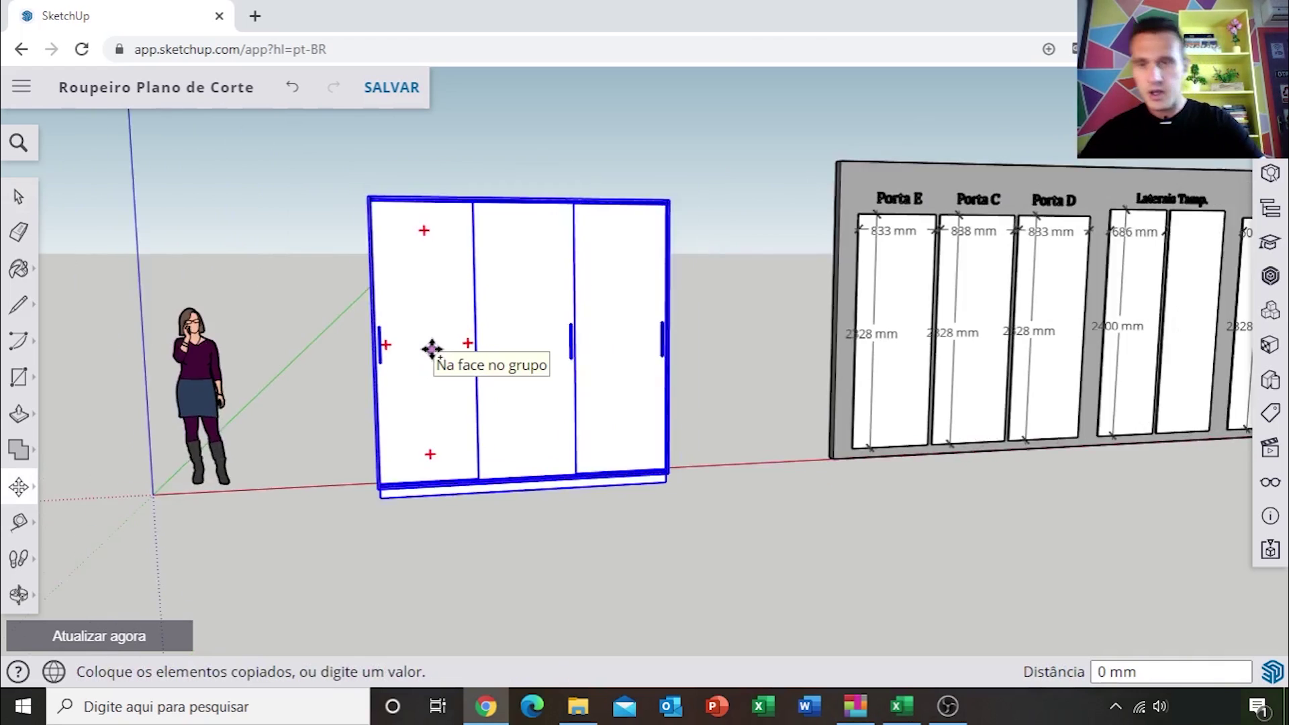
scroll(454, 345, "down", 1)
scroll(490, 340, "down", 1)
scroll(569, 341, "down", 1)
scroll(584, 341, "down", 1)
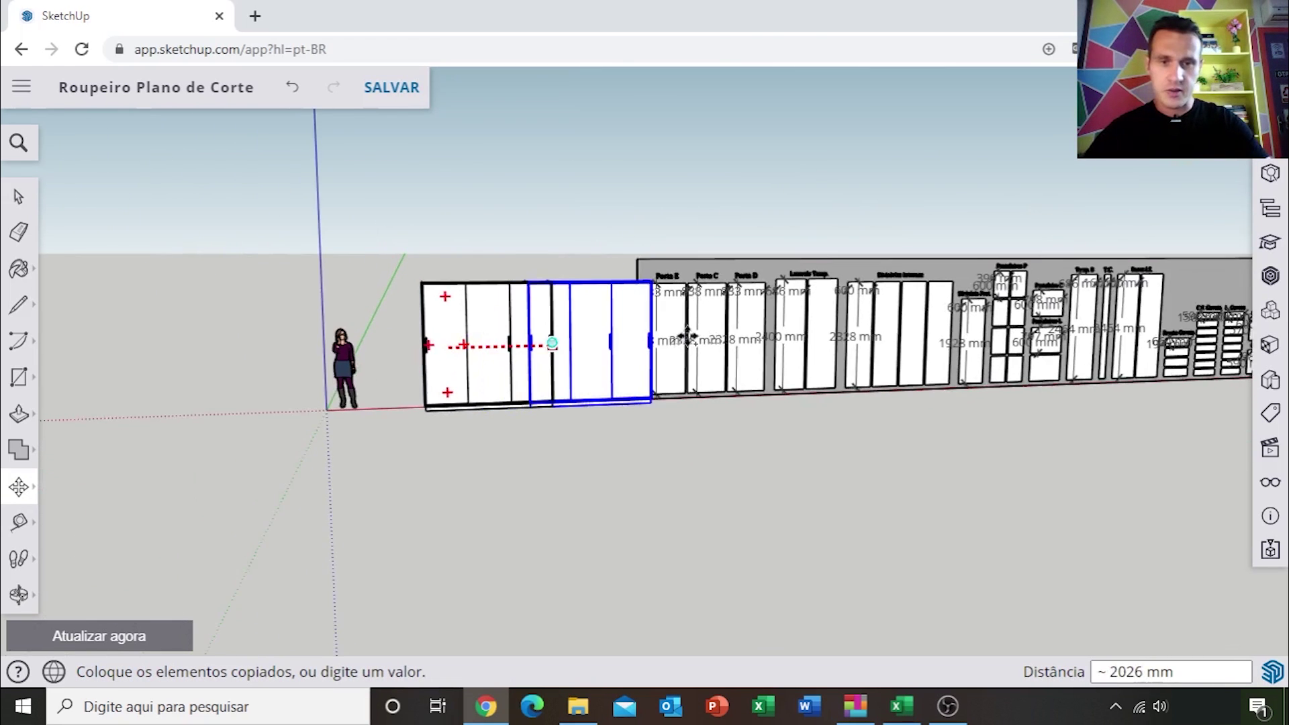
scroll(671, 335, "down", 1)
scroll(770, 331, "down", 1)
scroll(1024, 376, "down", 1)
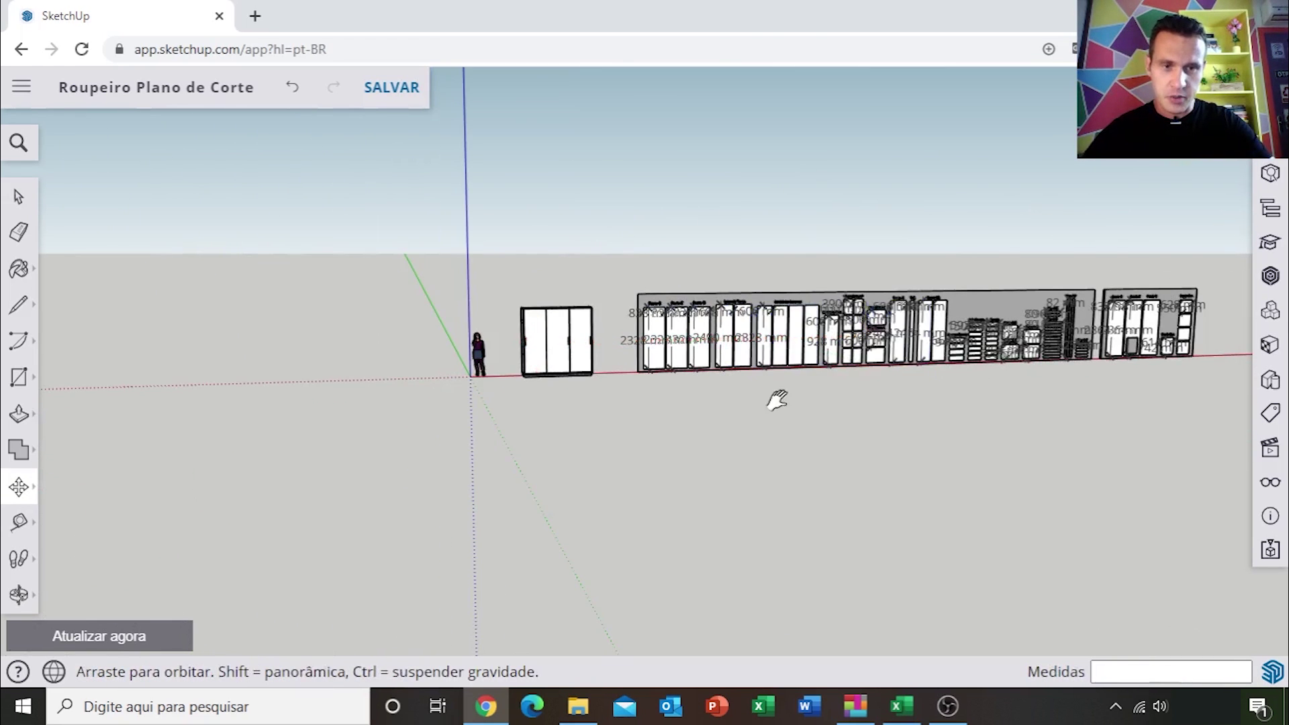
middle_click_drag(1052, 368, 762, 382, "shift")
scroll(765, 382, "up", 1)
scroll(771, 382, "up", 1)
scroll(769, 382, "up", 1)
scroll(752, 396, "up", 1)
scroll(746, 401, "up", 1)
scroll(734, 403, "up", 1)
scroll(731, 402, "up", 1)
scroll(731, 403, "up", 1)
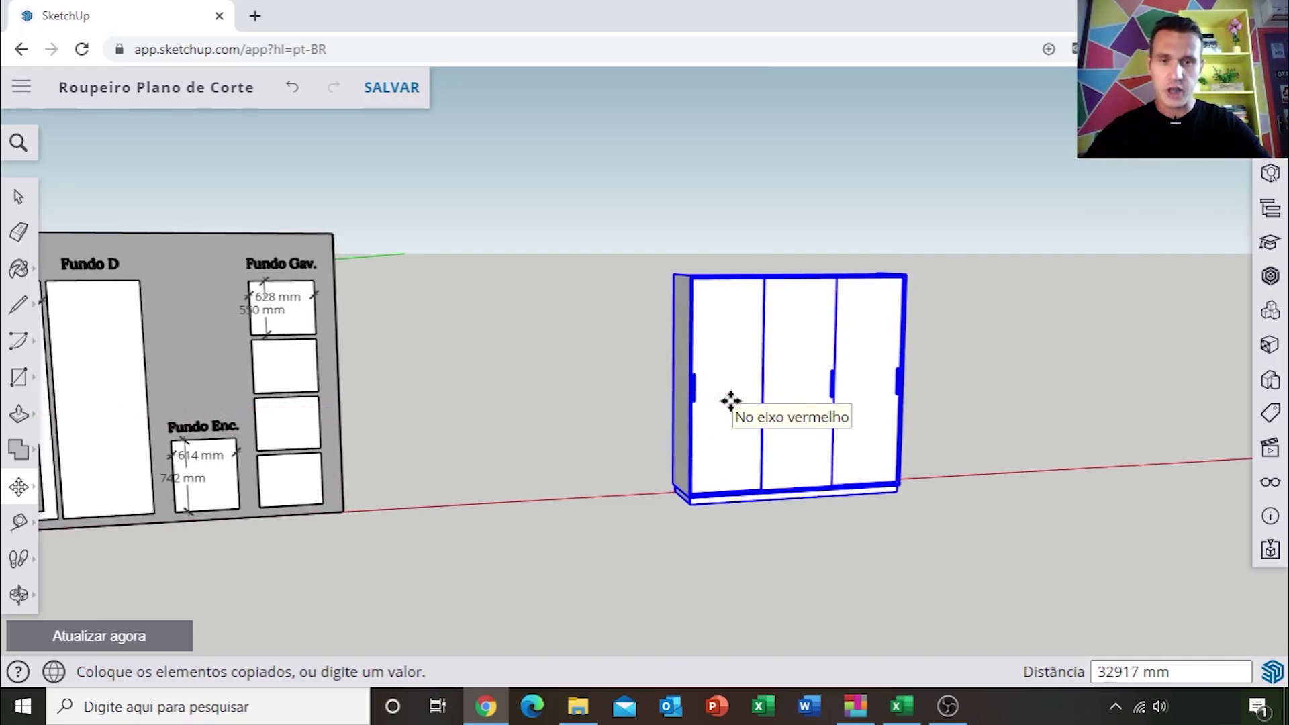
left_click(718, 400)
key("space")
Clear the selection and view the new wardrobe copy and back panel boards
left_click(945, 272)
scroll(902, 309, "down", 2)
scroll(896, 317, "down", 2)
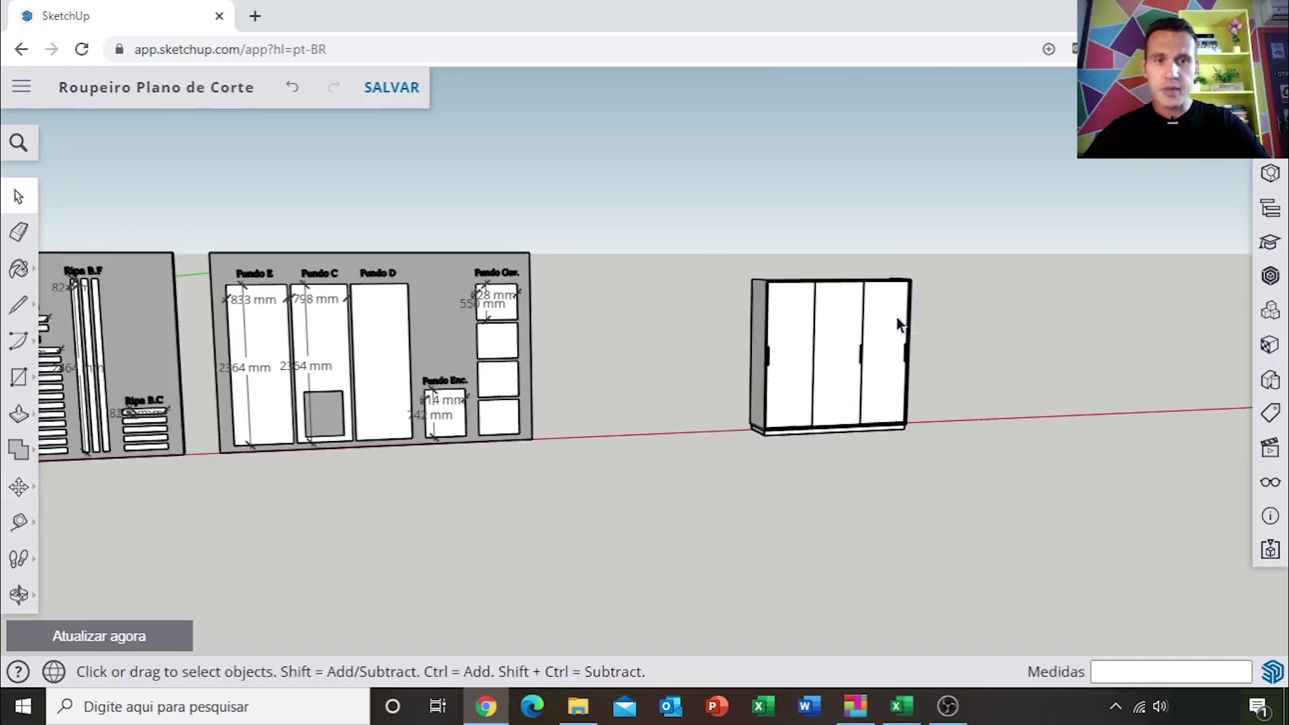
scroll(857, 346, "down", 2)
mouse_move(857, 346)
middle_mouse_down("shift")
mouse_move(771, 373)
mouse_move(686, 312)
middle_mouse_up("shift")
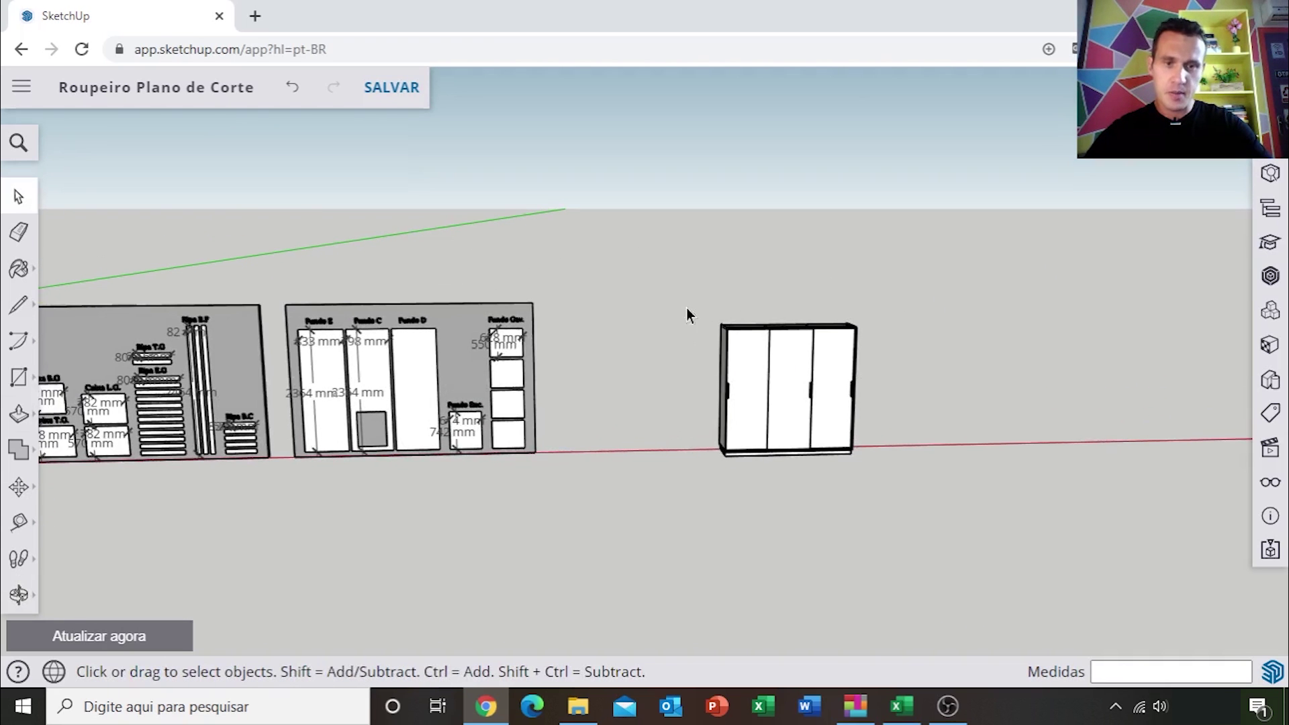
scroll(763, 371, "up", 1)
scroll(758, 373, "up", 1)
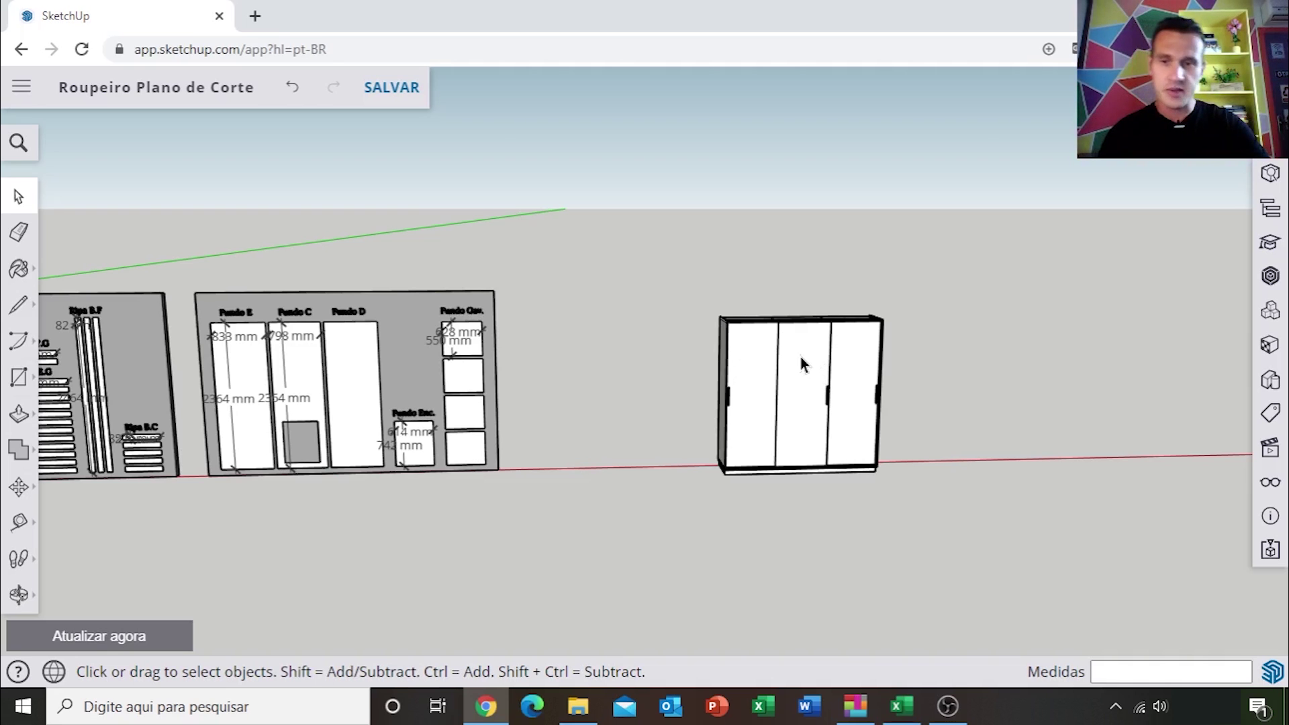
middle_click_drag(536, 343, 893, 343, "shift")
Select the large grey Fundo back-panel board to move it
scroll(569, 263, "up", 2)
scroll(569, 263, "up", 2)
scroll(551, 263, "up", 3)
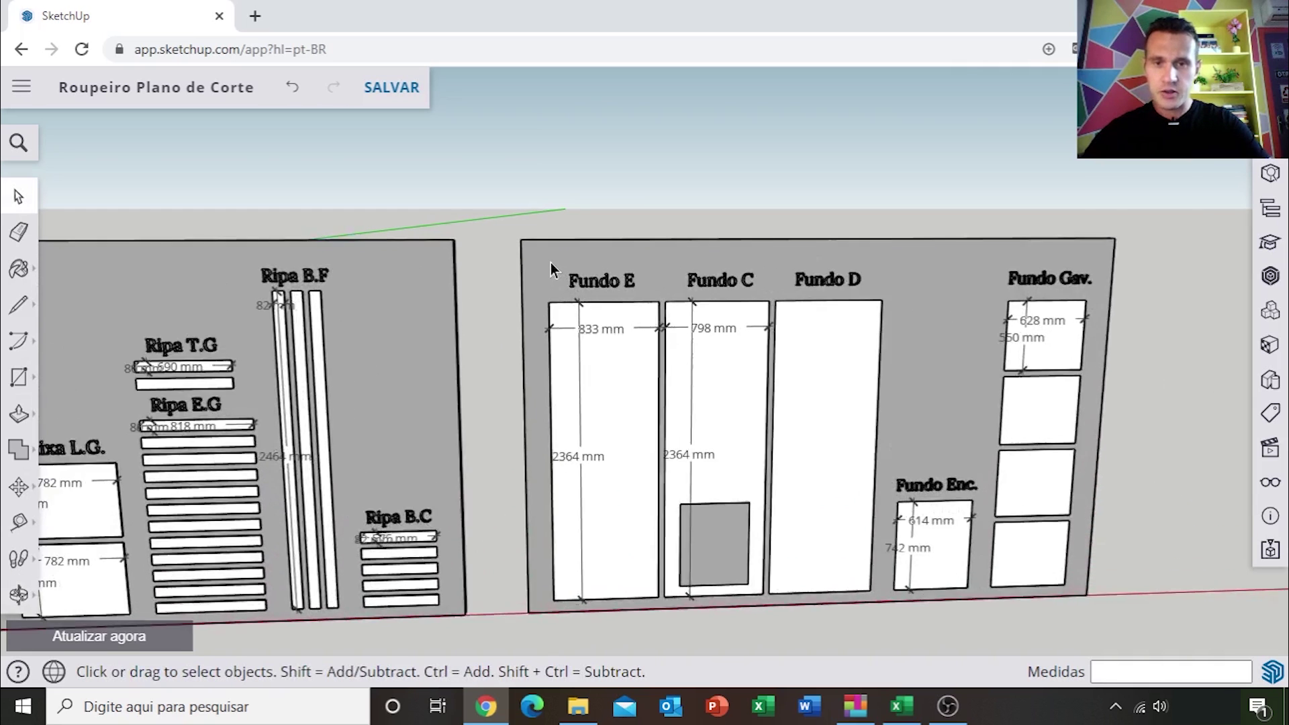
scroll(550, 263, "up", 1)
left_click(551, 263)
key("m")
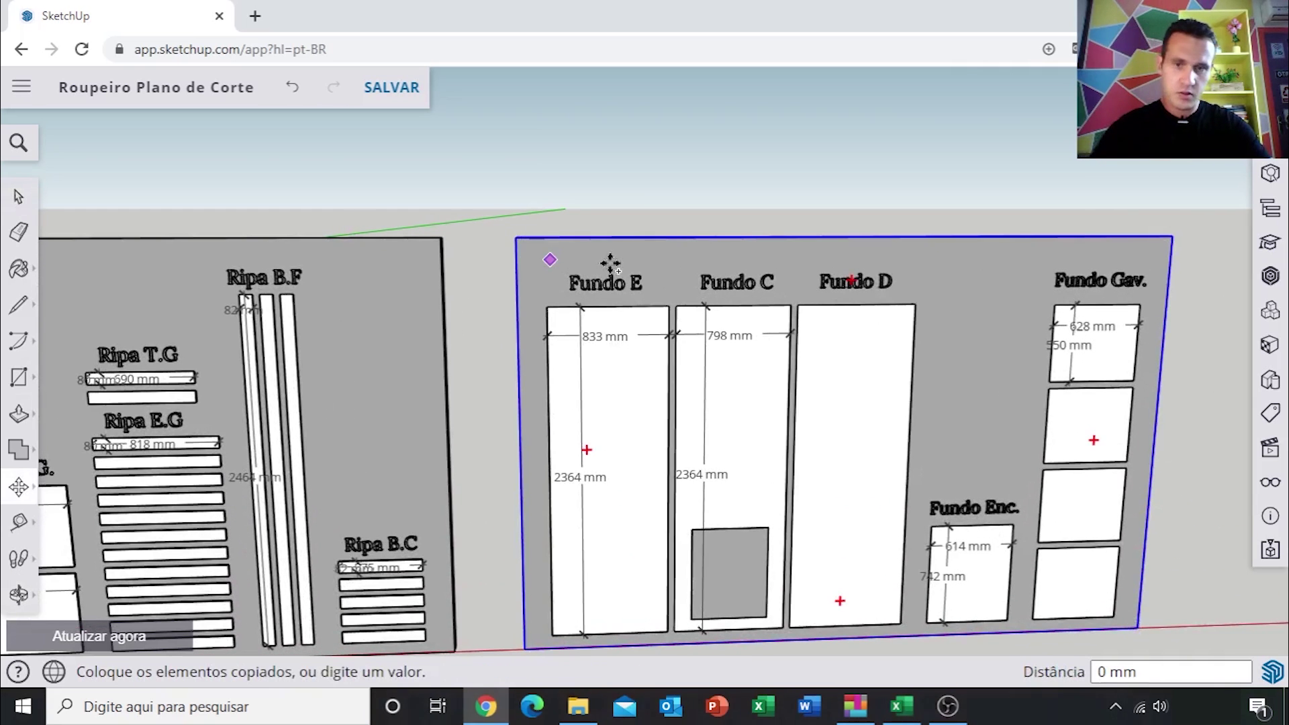
Drop a copy of the grey board on the ground right of the wardrobe
scroll(672, 258, "down", 1)
scroll(772, 253, "down", 1)
scroll(872, 249, "down", 2)
scroll(973, 252, "down", 1)
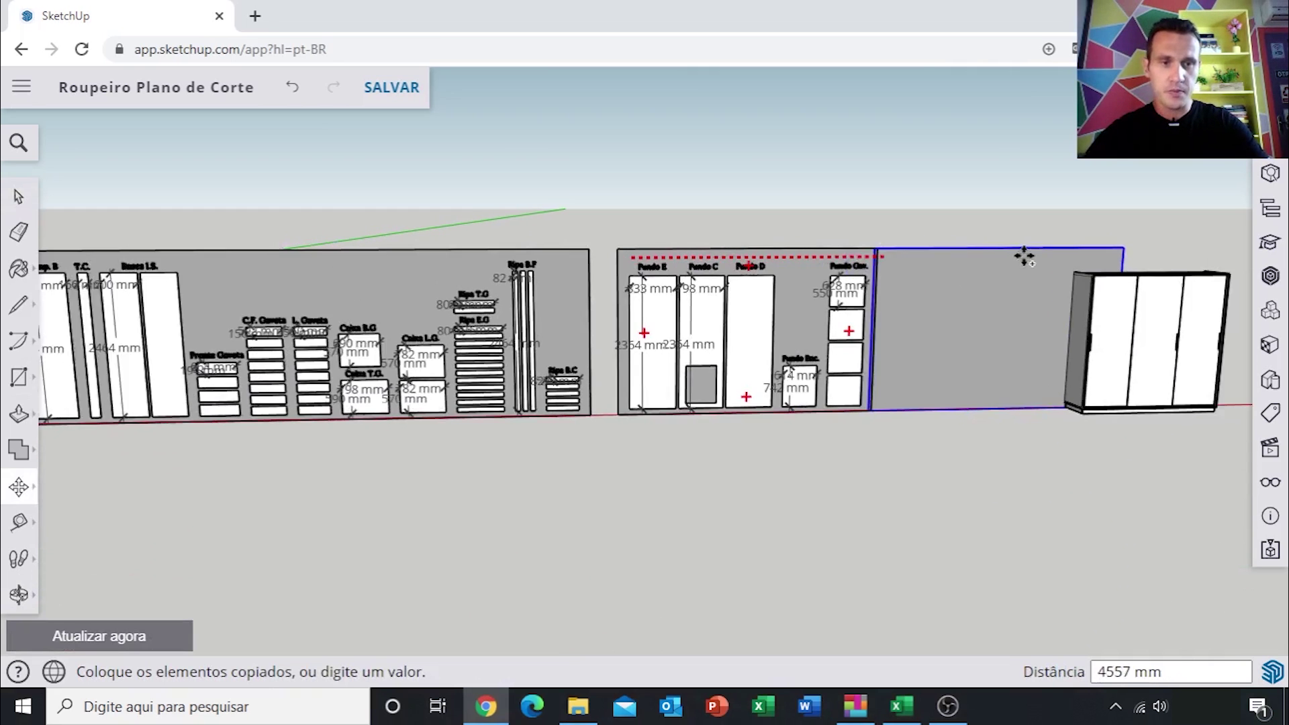
scroll(1024, 256, "down", 1)
middle_click_drag(1087, 268, 742, 293, "shift")
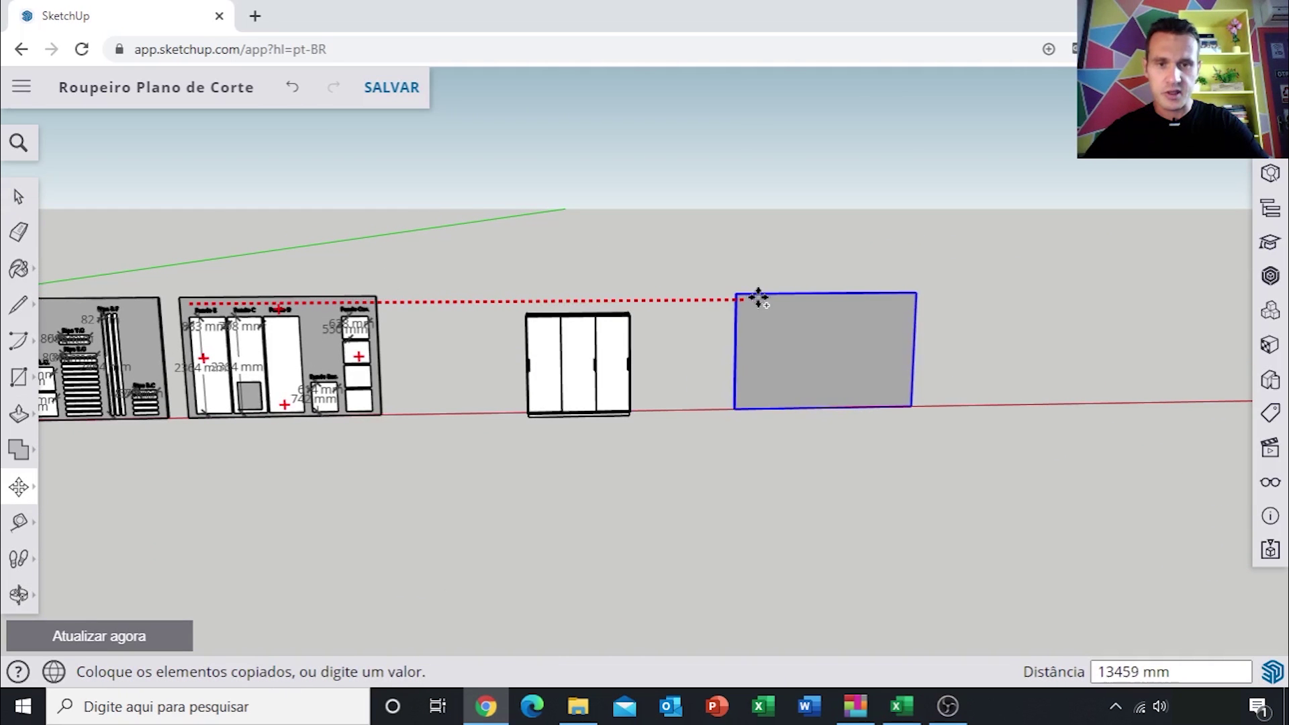
left_click(730, 305)
key("space")
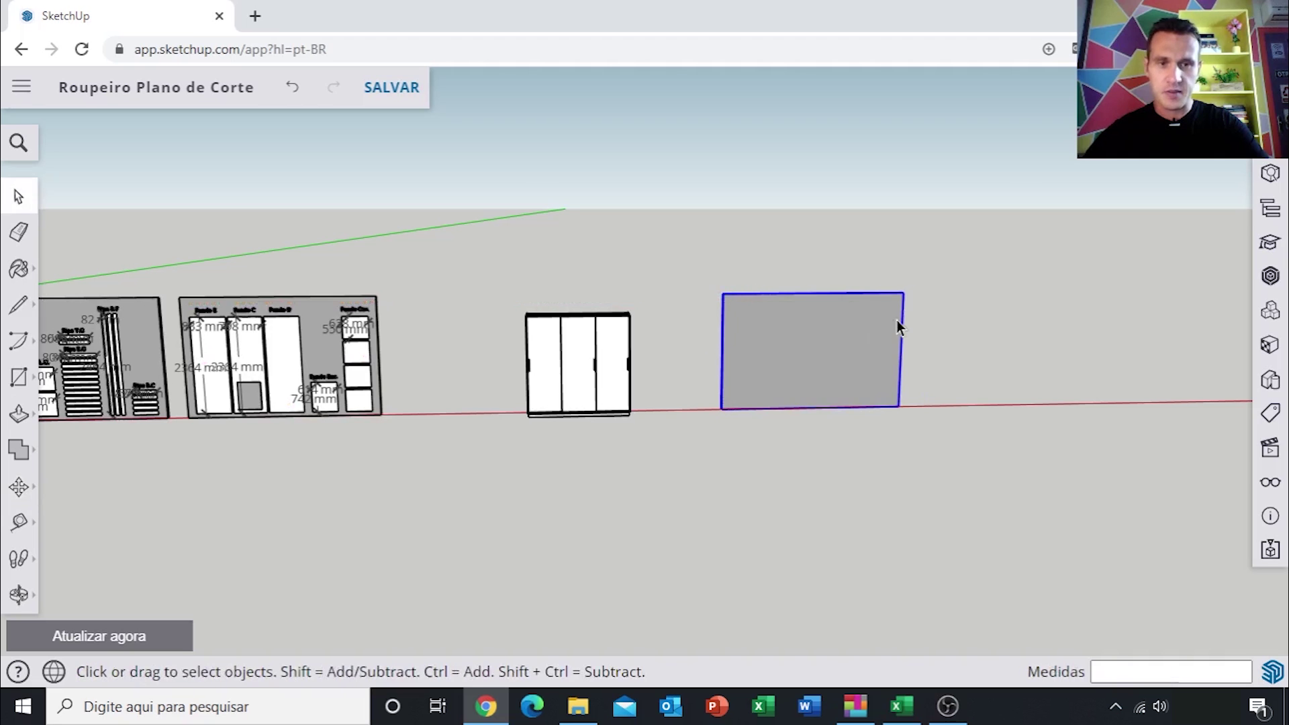
Center the wardrobe and zoom into its doors
scroll(757, 332, "up", 2)
scroll(757, 336, "up", 2)
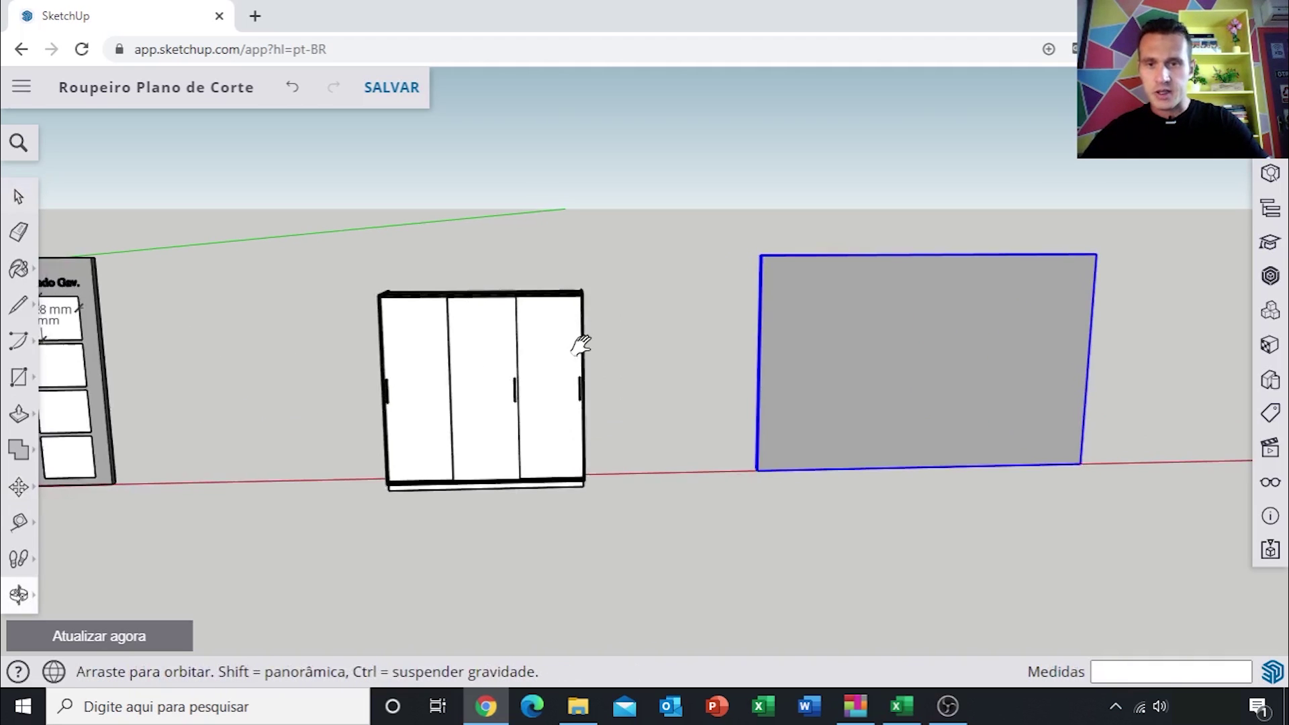
middle_click_drag(471, 361, 509, 369, "shift")
scroll(470, 376, "up", 1)
scroll(402, 389, "up", 2)
scroll(394, 393, "up", 2)
scroll(374, 396, "up", 2)
scroll(365, 377, "up", 1)
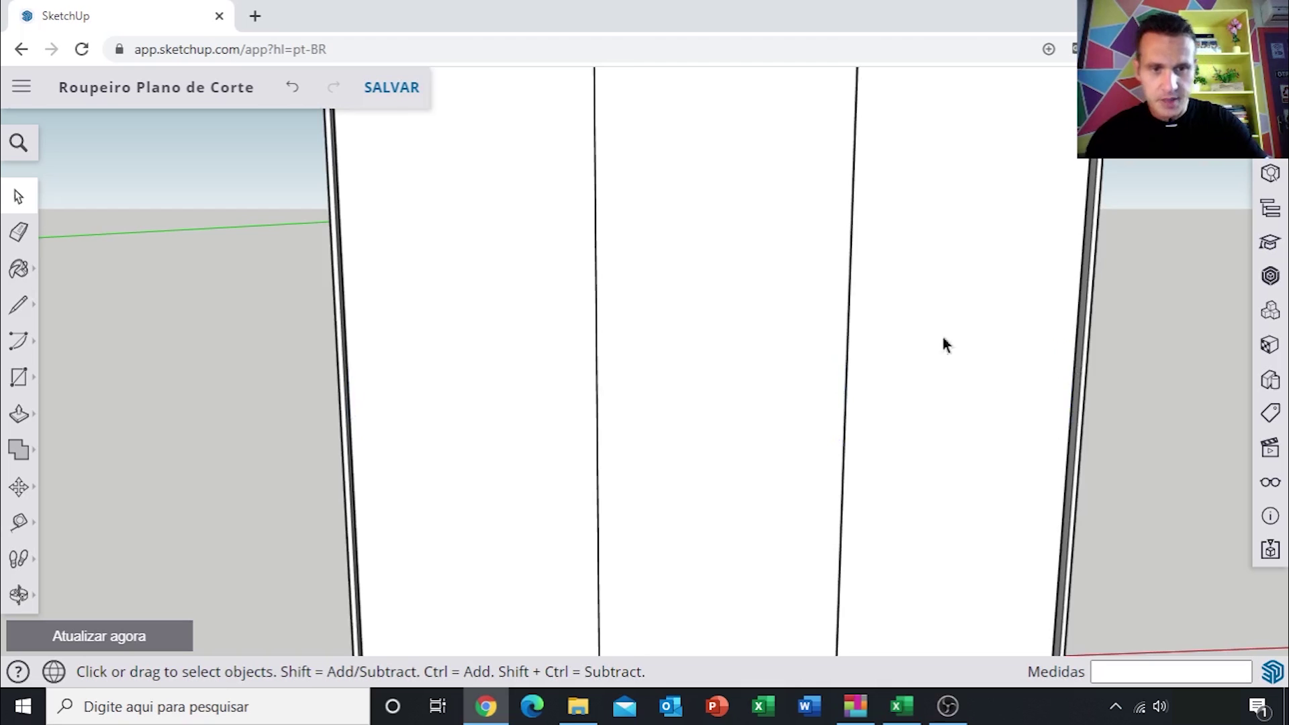
Select the wardrobe's three sliding doors and pick them up at their top-left corner
scroll(739, 316, "down", 2)
scroll(745, 339, "down", 1)
scroll(683, 232, "up", 2)
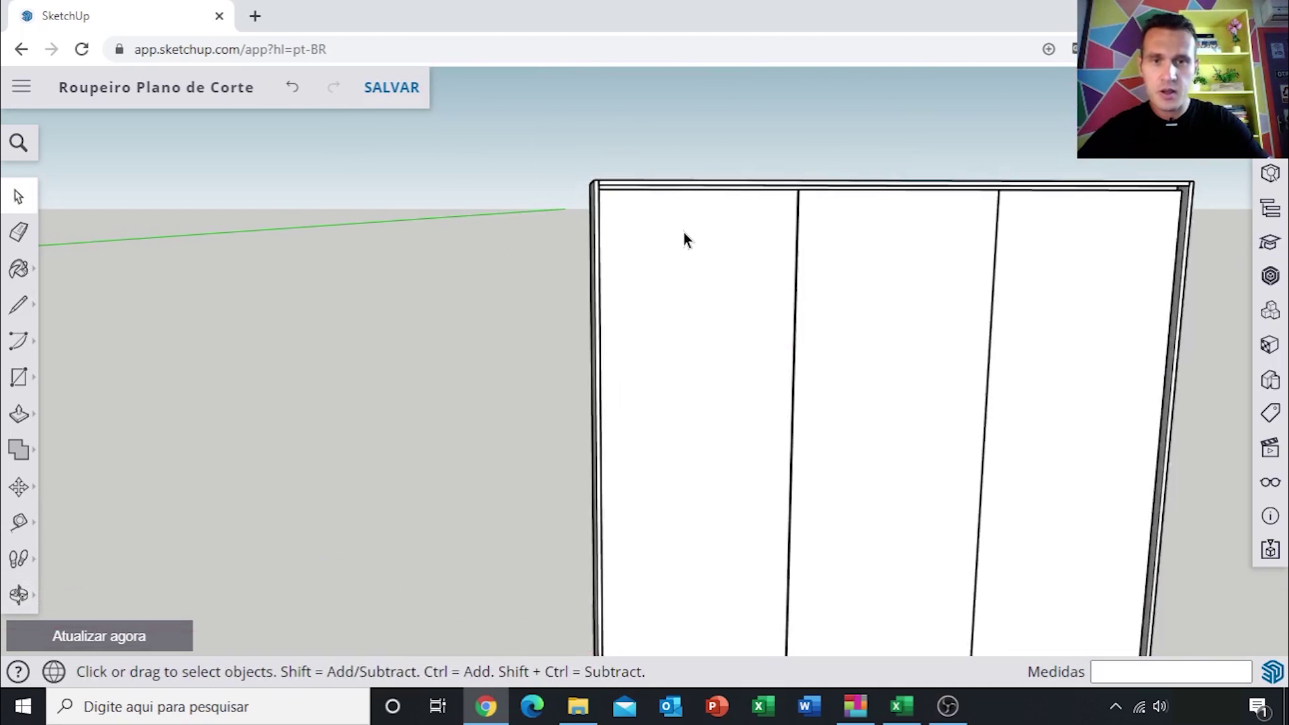
scroll(683, 232, "up", 1)
left_click(887, 222)
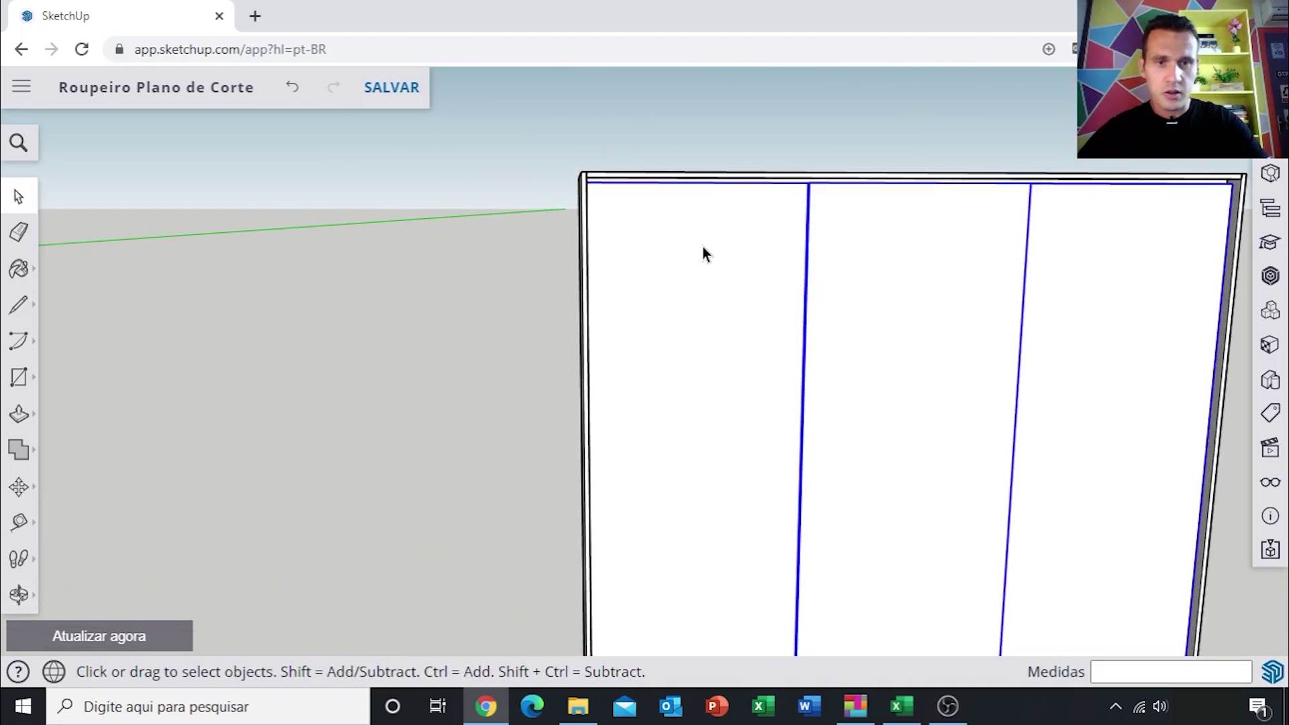
middle_click_drag(705, 275, 666, 260)
key("m")
left_click(667, 262)
Drop the three doors onto the front of the copied grey panel
scroll(797, 271, "down", 2)
scroll(927, 262, "down", 3)
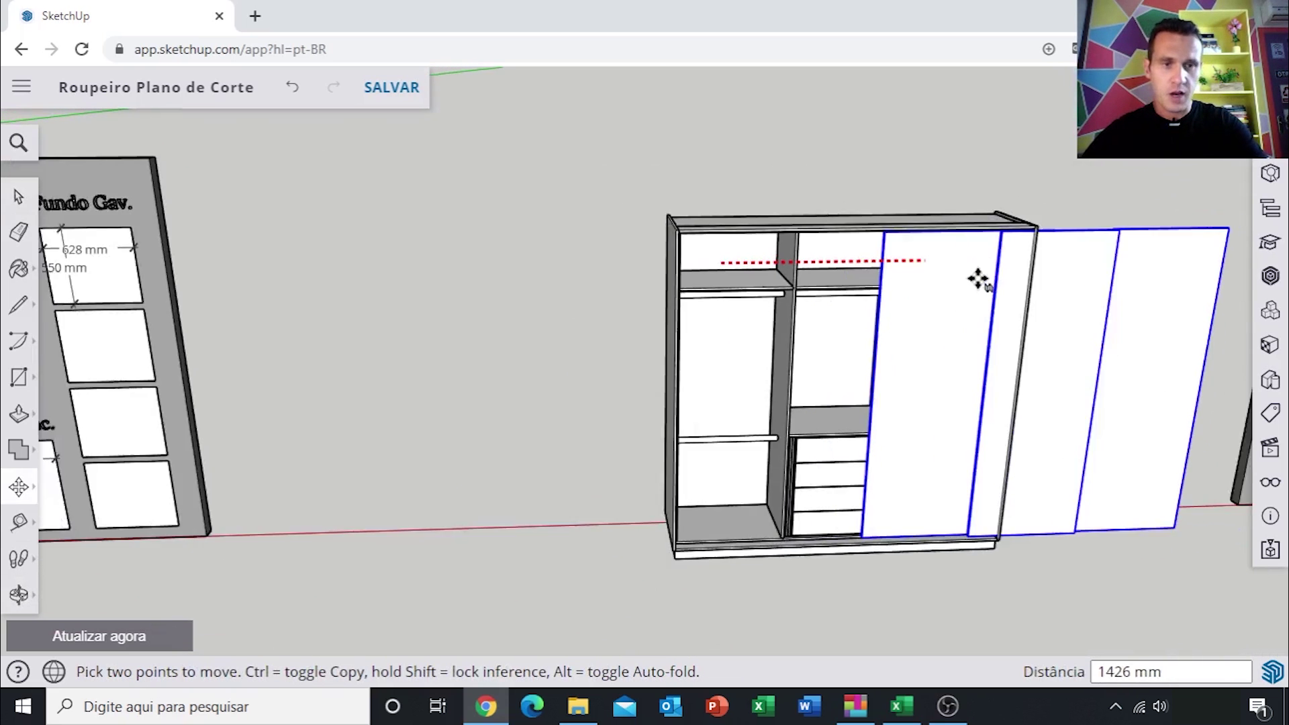
scroll(978, 279, "down", 2)
scroll(1045, 279, "down", 1)
middle_click_drag(936, 312, 430, 315, "shift")
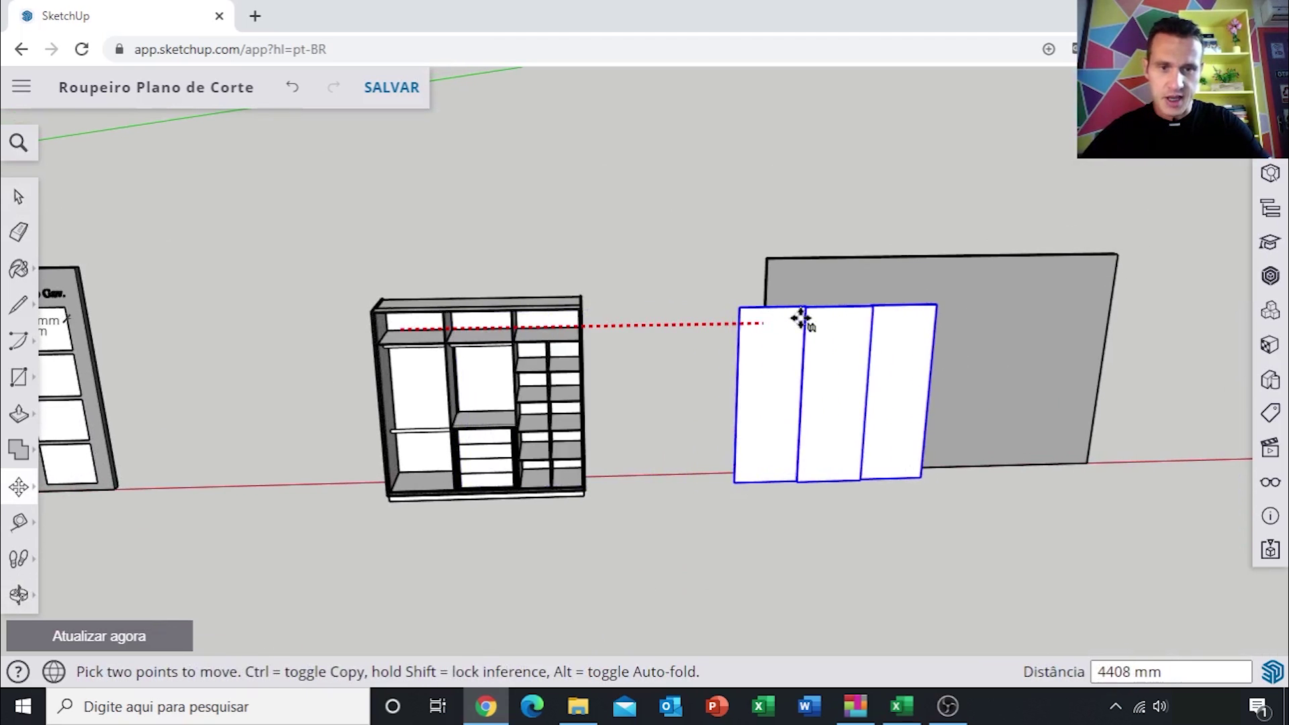
scroll(816, 318, "up", 2)
scroll(828, 316, "up", 3)
left_click(804, 308)
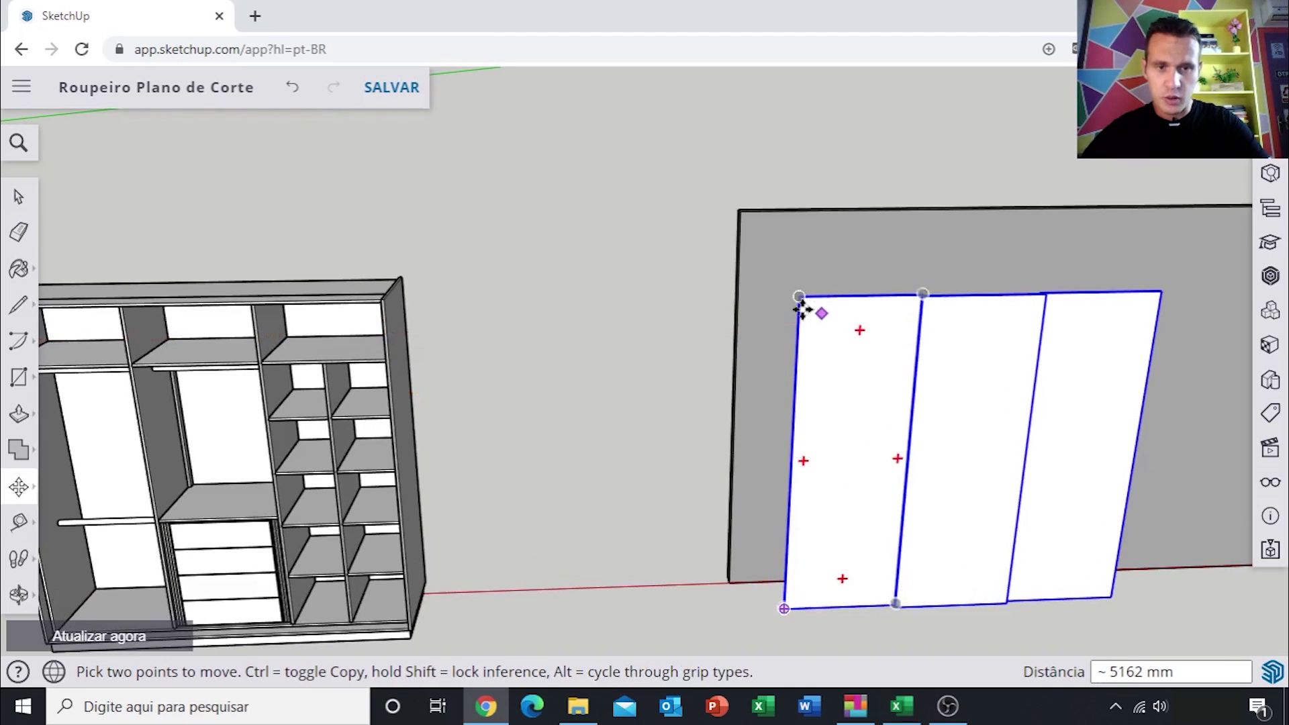
Zoom in on the doors resting on the grey panel
scroll(792, 305, "up", 2)
scroll(798, 309, "up", 1)
scroll(817, 284, "down", 1)
scroll(796, 279, "up", 2)
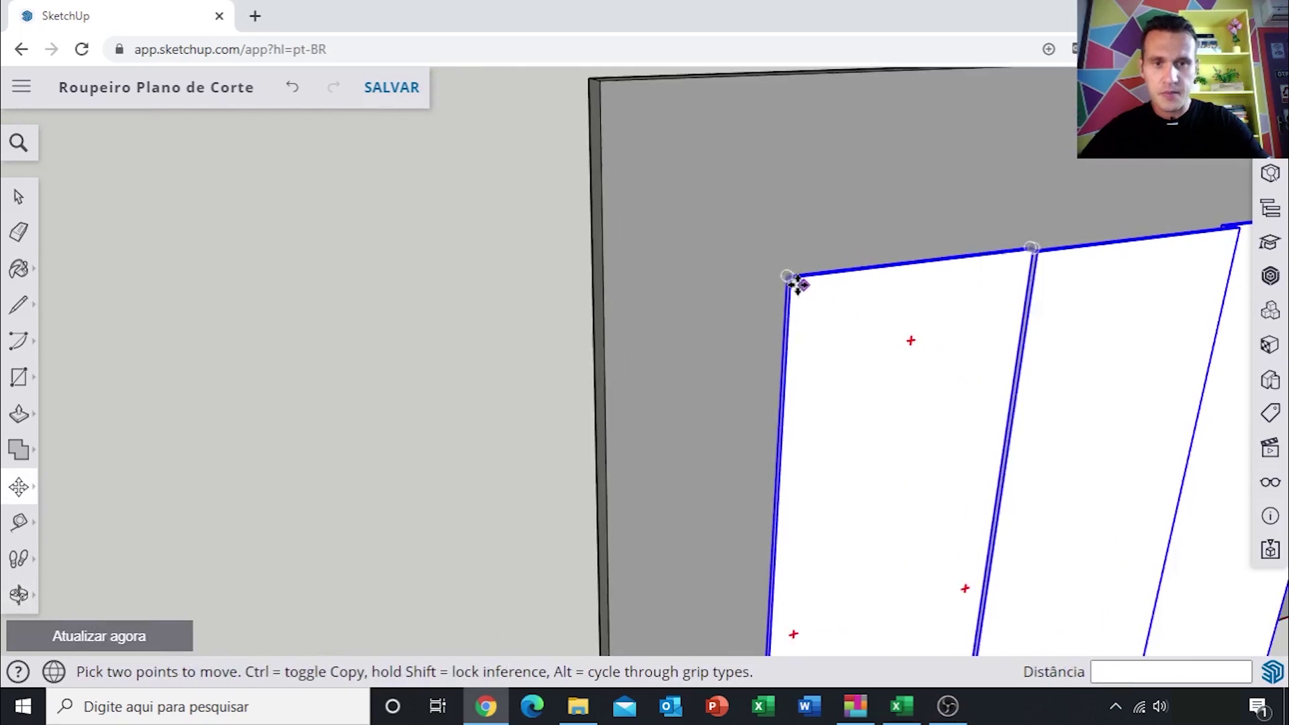
scroll(786, 271, "up", 1)
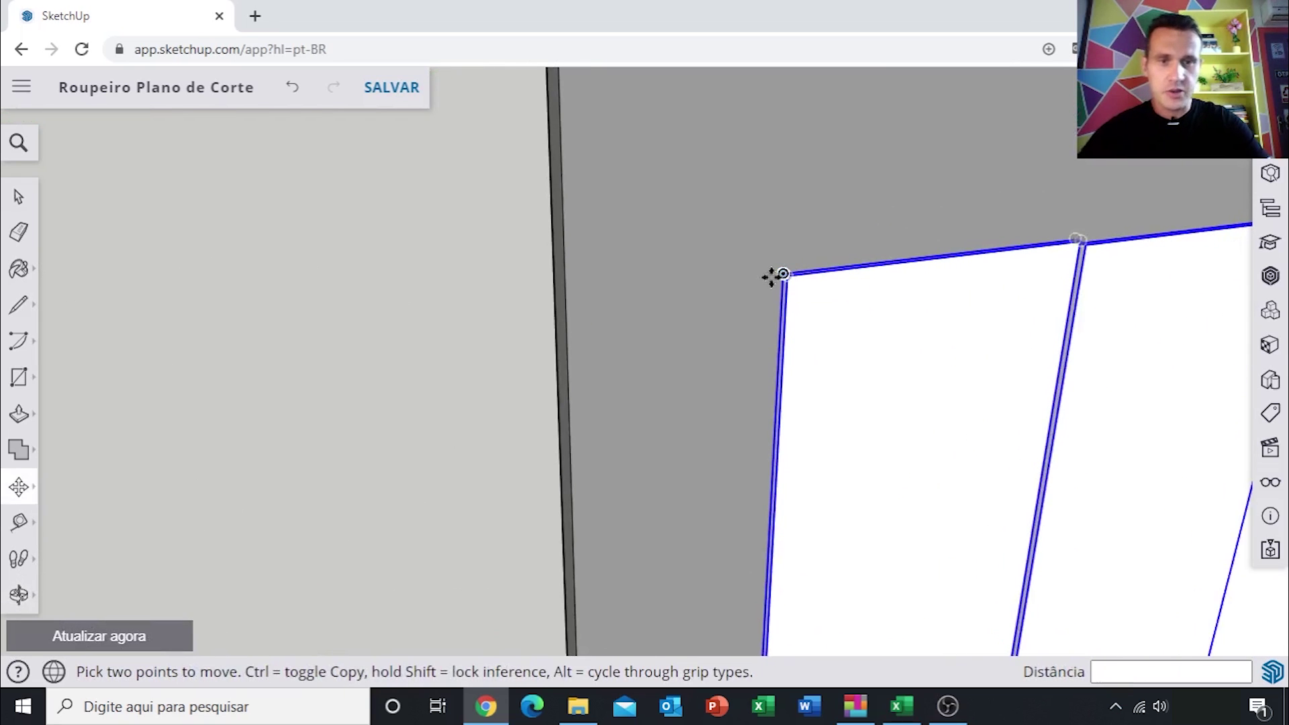
scroll(782, 274, "up", 2)
scroll(792, 270, "up", 1)
Re-grab the door group by its top-left corner, then cancel and orbit to face the grey panel
left_click(795, 267)
scroll(719, 192, "down", 2)
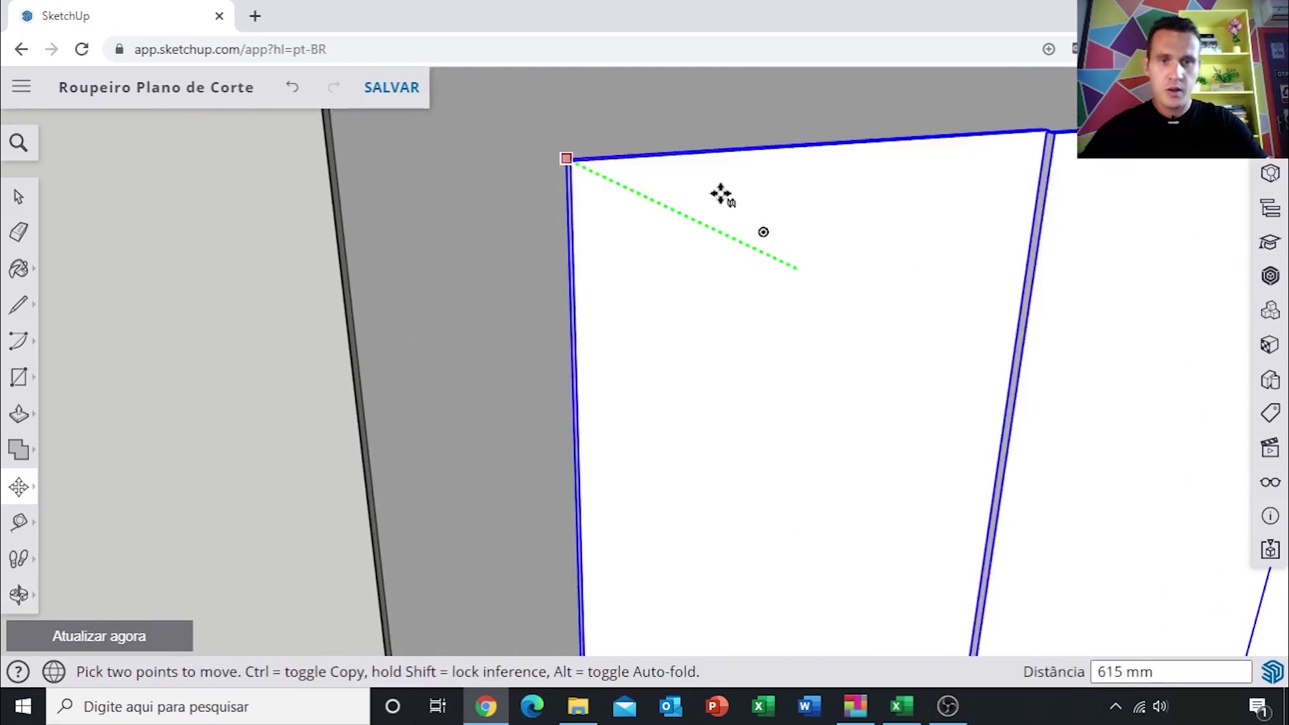
scroll(687, 184, "up", 1)
scroll(656, 178, "up", 1)
scroll(639, 161, "up", 1)
scroll(639, 161, "down", 3)
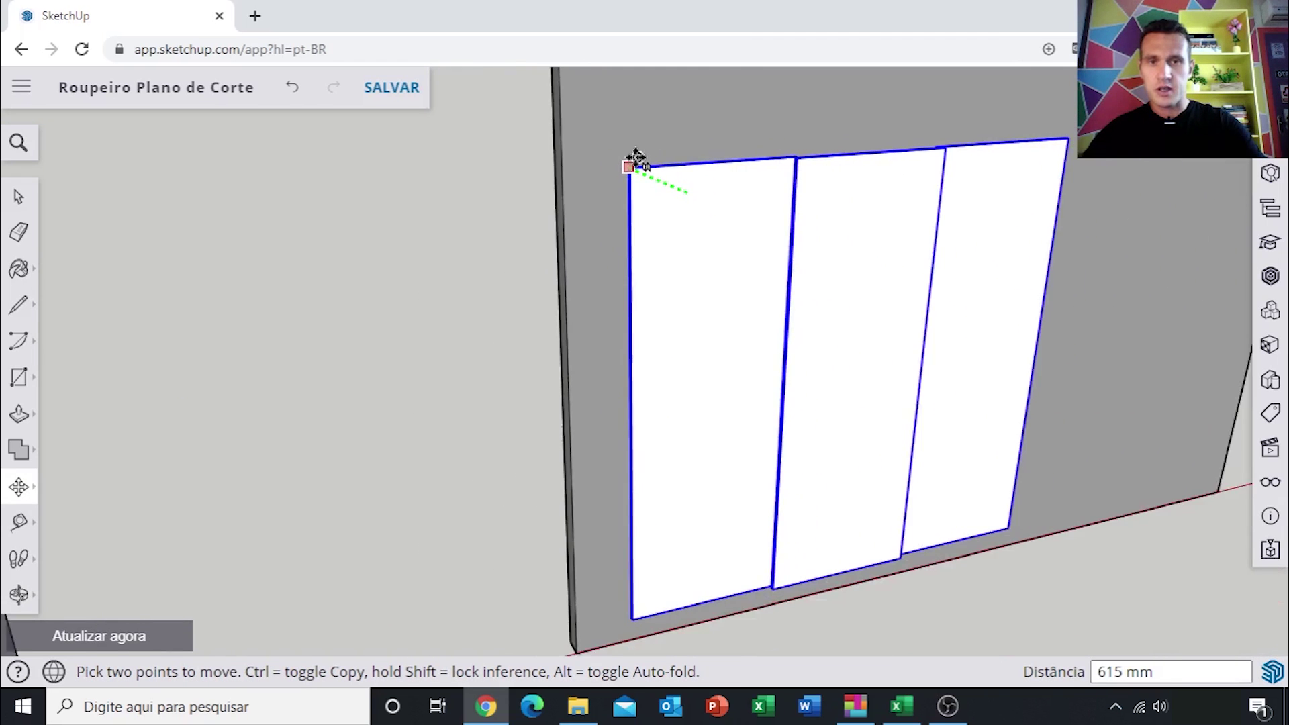
scroll(624, 140, "down", 1)
scroll(716, 228, "down", 2)
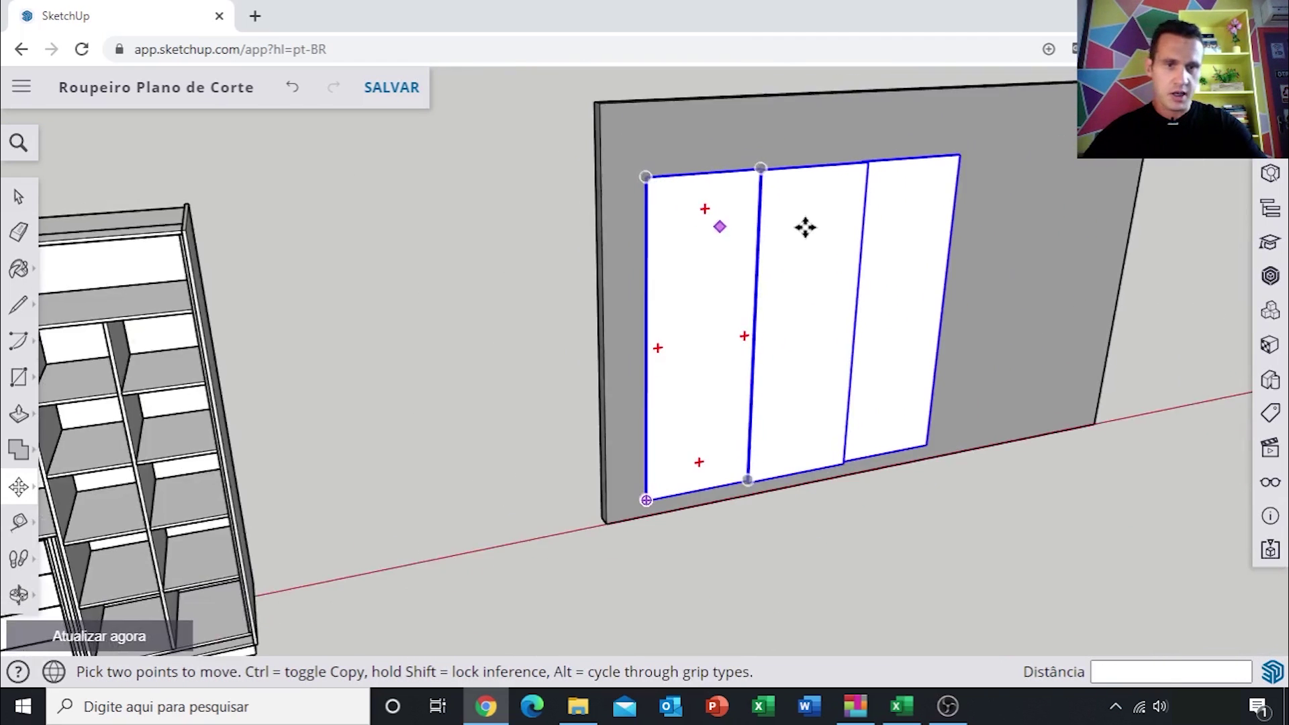
scroll(806, 225, "down", 2)
scroll(851, 262, "down", 2)
key("o")
left_click_drag(603, 303, 951, 264)
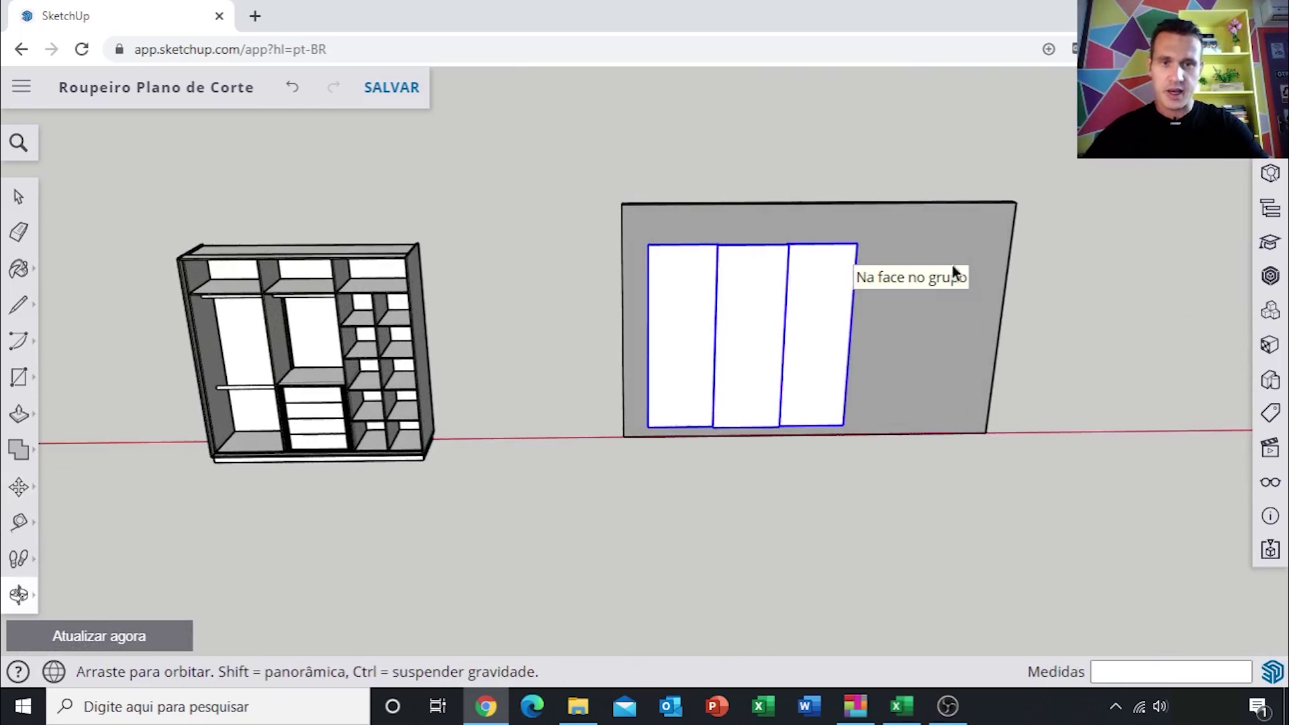
Move the middle door panel corner to corner and create an extra copy with x2
key("space")
left_click(1069, 267)
scroll(771, 299, "up", 3)
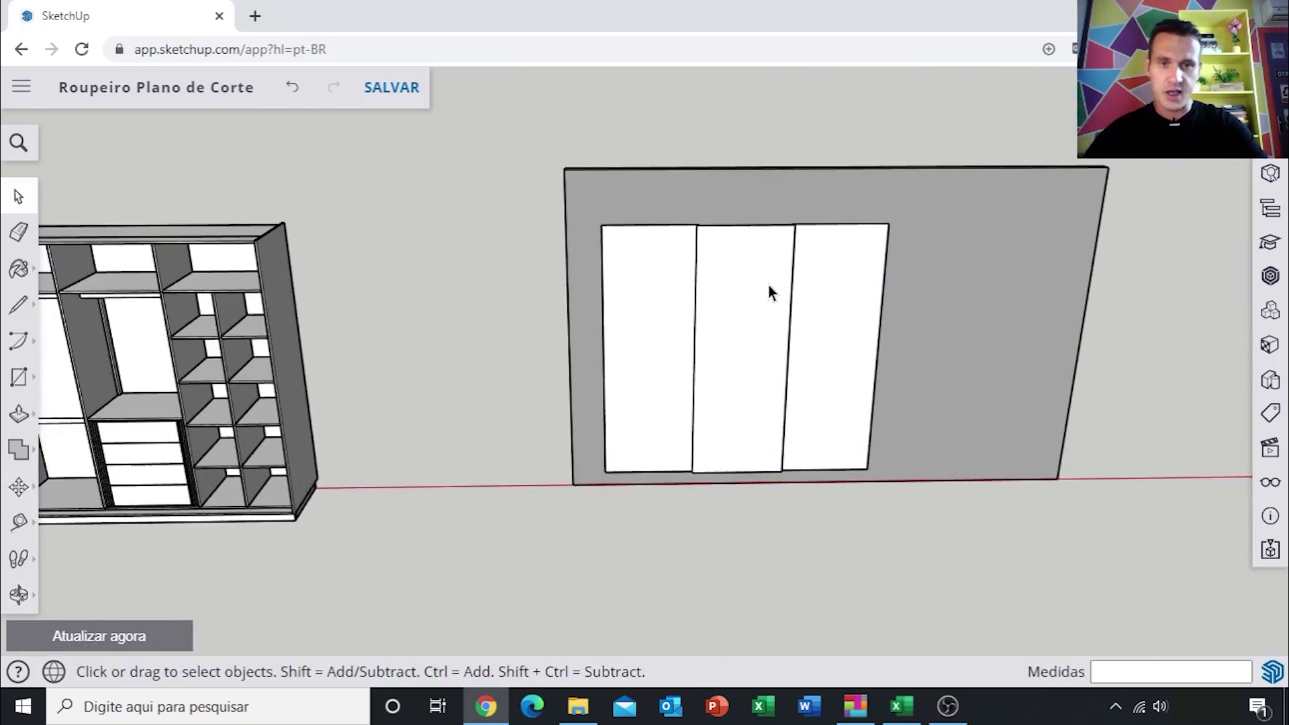
scroll(739, 291, "up", 2)
key("o")
mouse_move(688, 290)
left_mouse_down()
mouse_move(798, 308)
mouse_move(760, 339)
left_mouse_up()
key("space")
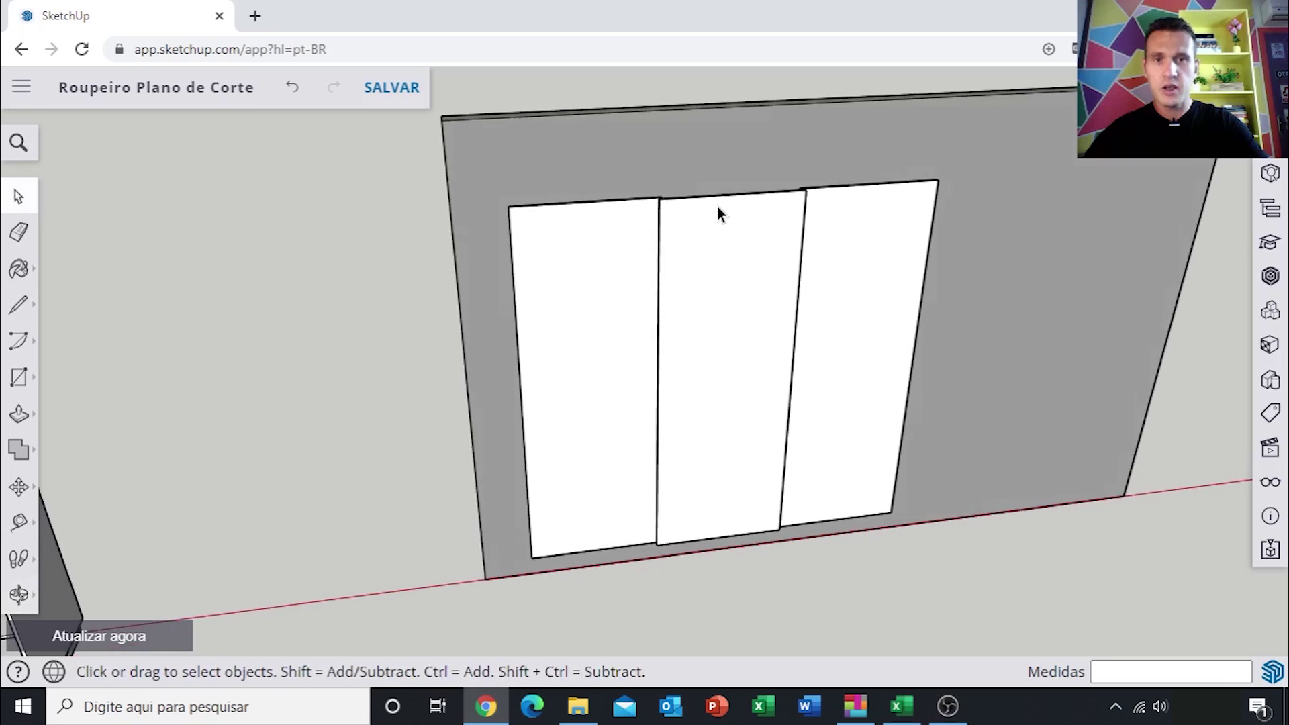
scroll(718, 214, "up", 2)
scroll(718, 214, "up", 2)
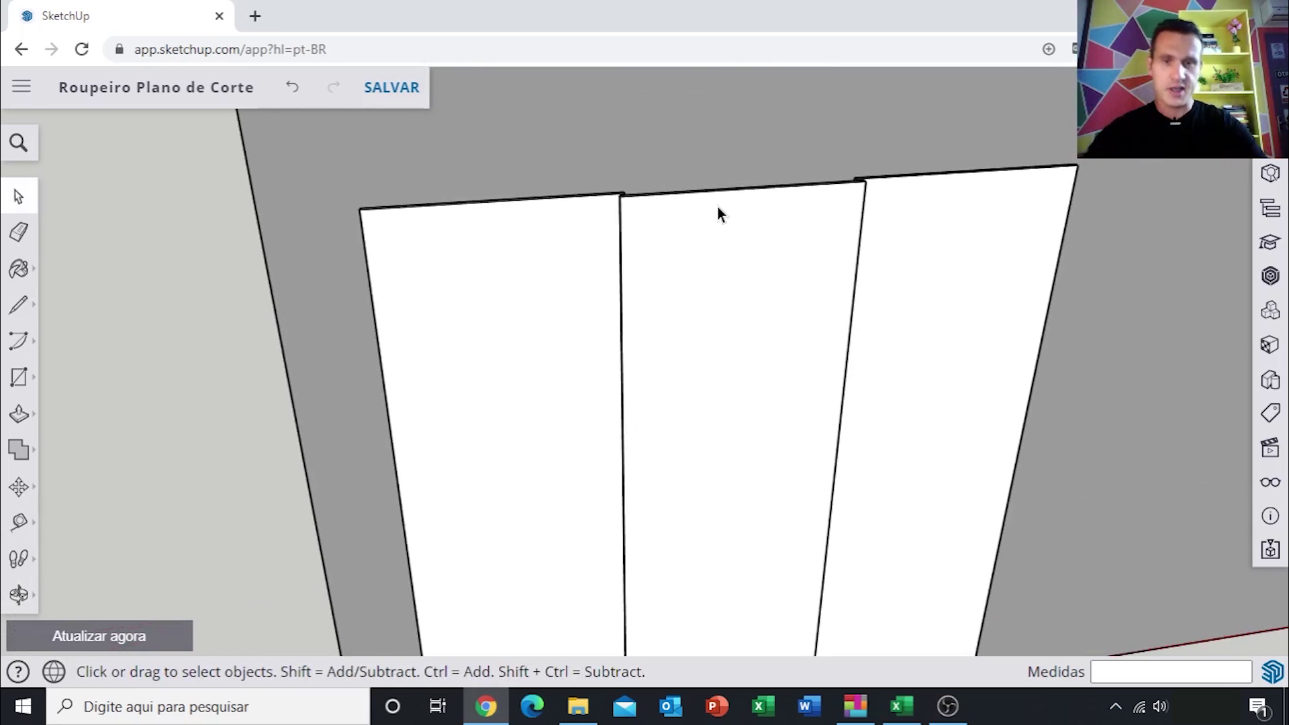
scroll(667, 211, "up", 1)
scroll(664, 211, "up", 2)
left_click(664, 210)
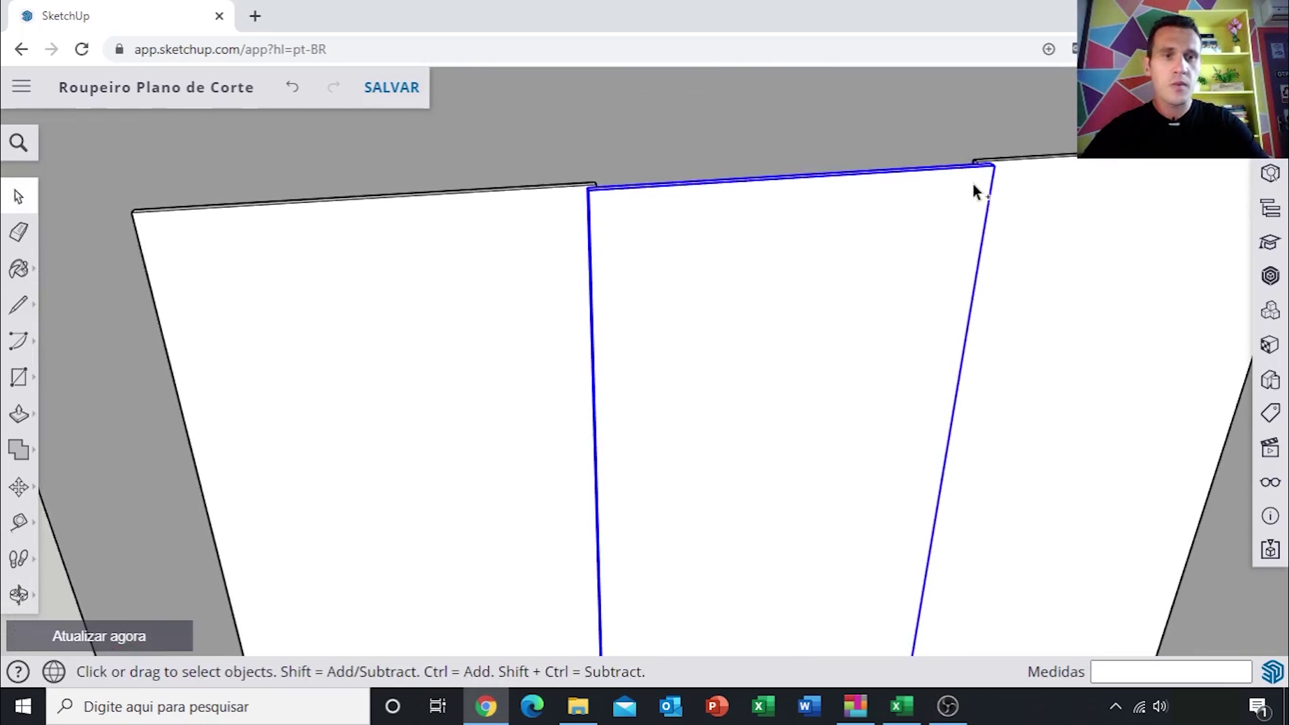
mouse_move(623, 229)
middle_mouse_down()
mouse_move(679, 333)
mouse_move(605, 211)
middle_mouse_up()
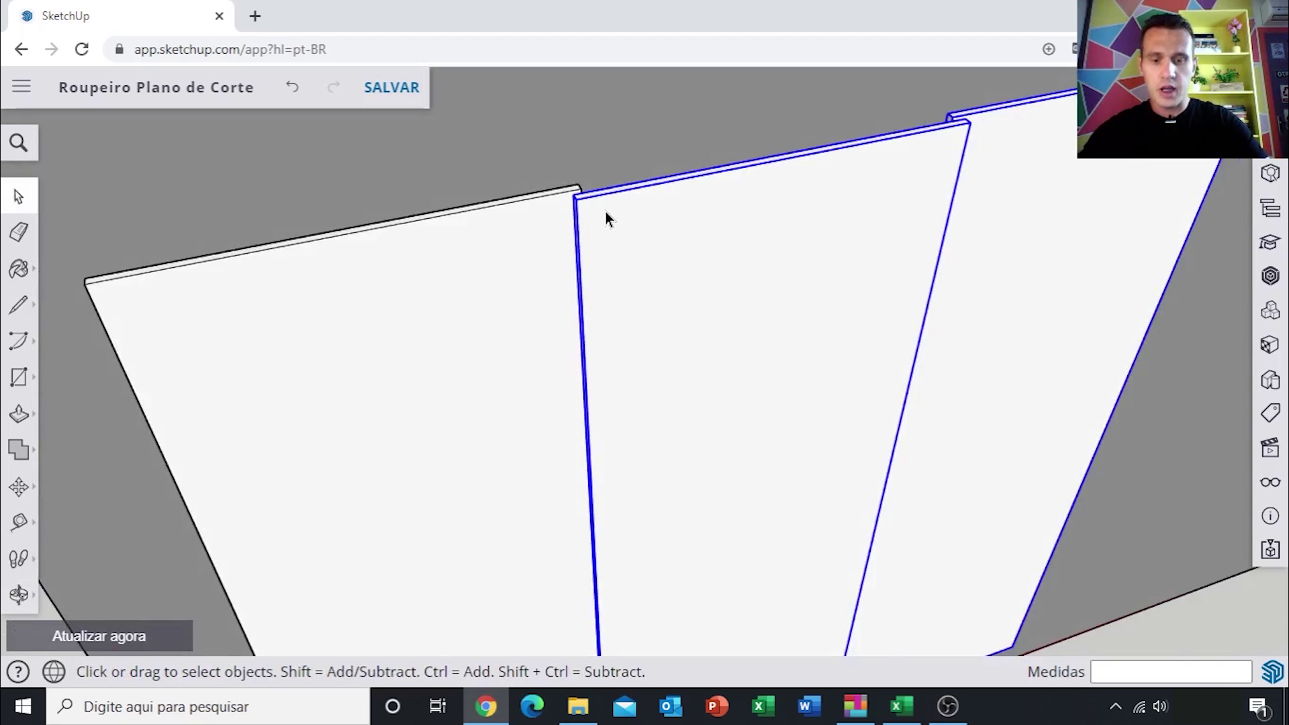
scroll(604, 212, "up", 3)
key("m")
left_click(563, 176)
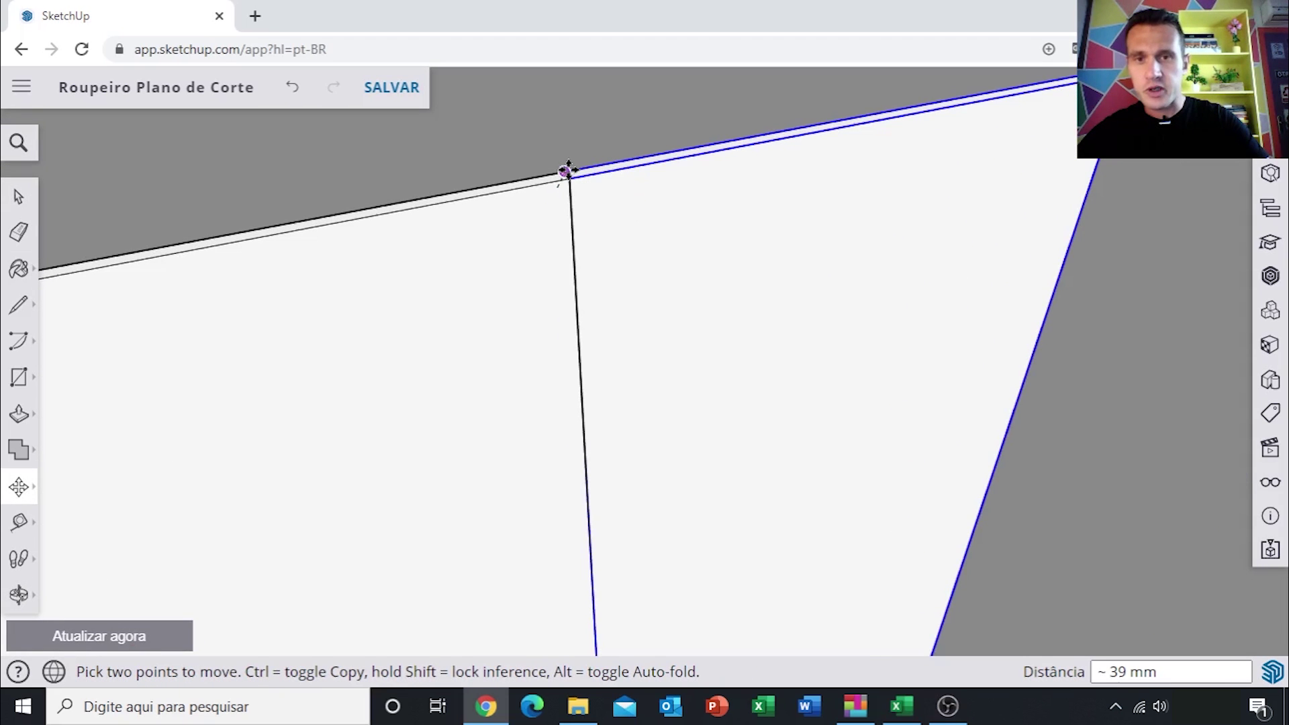
left_click(577, 169)
scroll(667, 184, "down", 3)
scroll(685, 190, "down", 2)
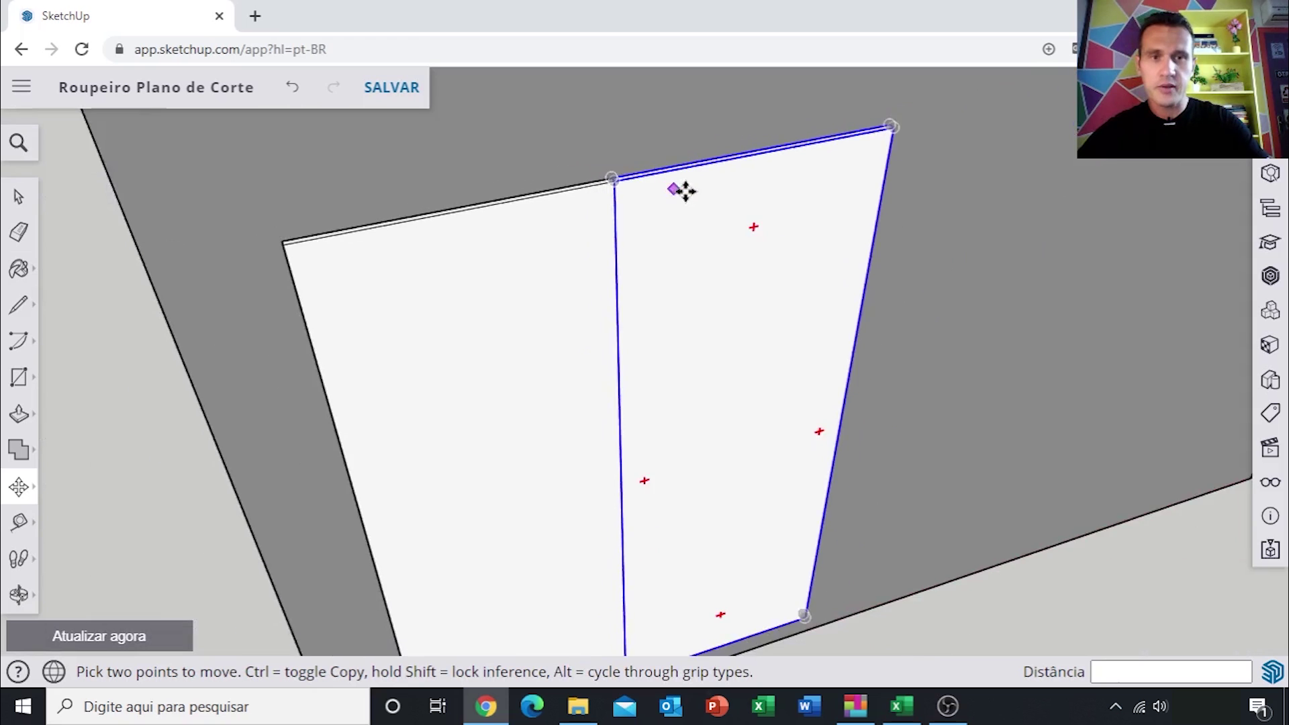
scroll(686, 194, "down", 2)
type("x2")
key("Return")
key("space")
Snap the middle door panel onto the top board's end corner
left_click(1015, 126)
scroll(679, 190, "up", 2)
scroll(644, 196, "up", 2)
left_click(615, 206)
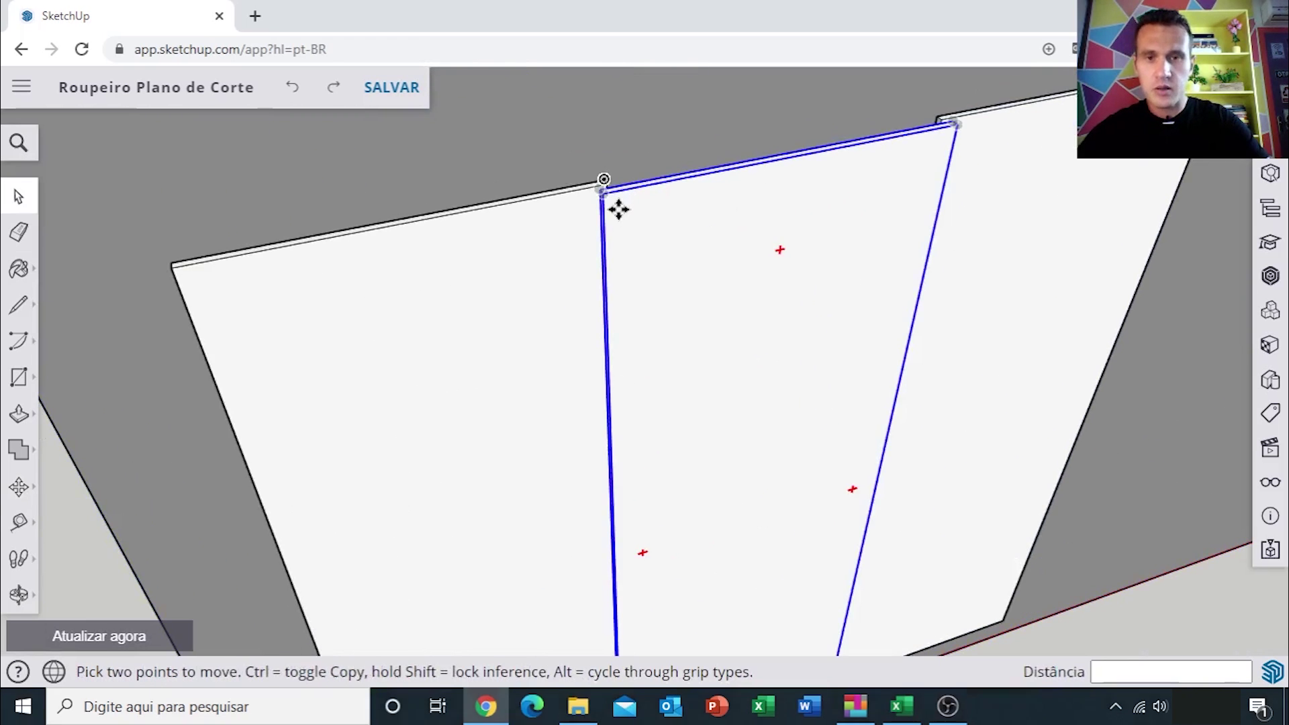
key("m")
scroll(601, 190, "up", 2)
scroll(593, 176, "up", 2)
scroll(591, 176, "up", 2)
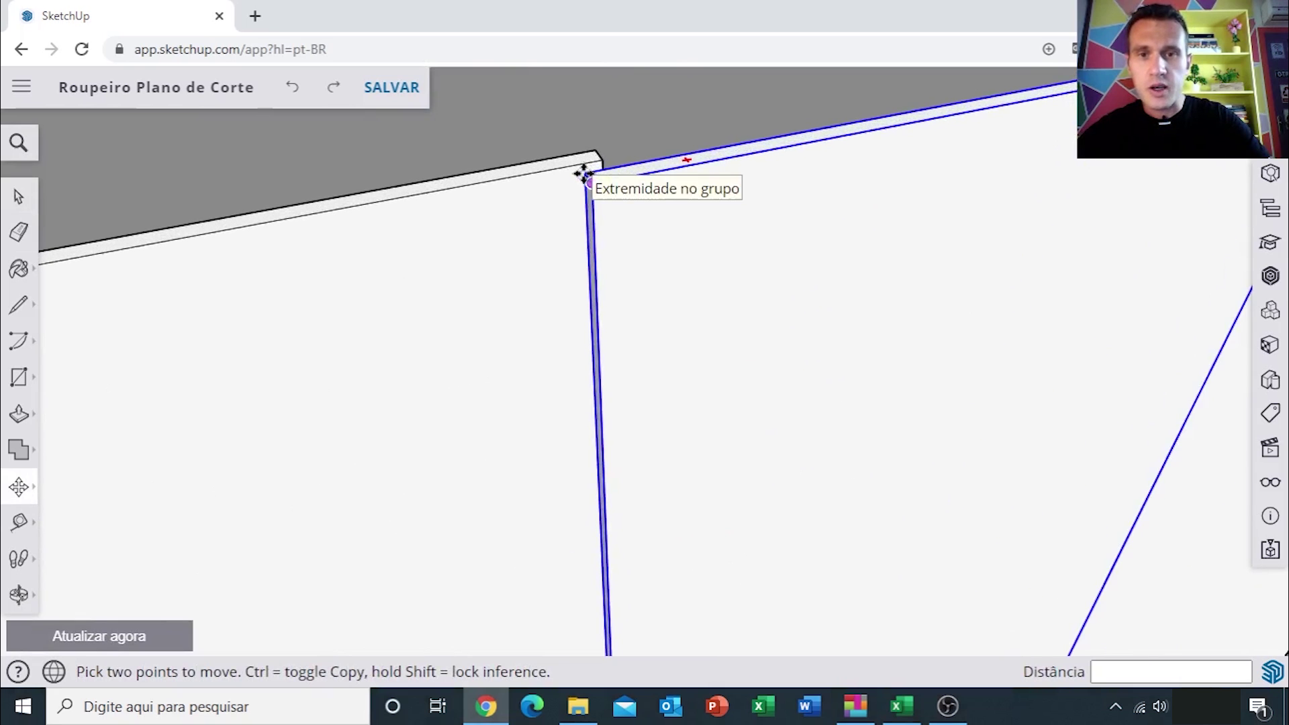
scroll(585, 176, "up", 2)
left_click(585, 171)
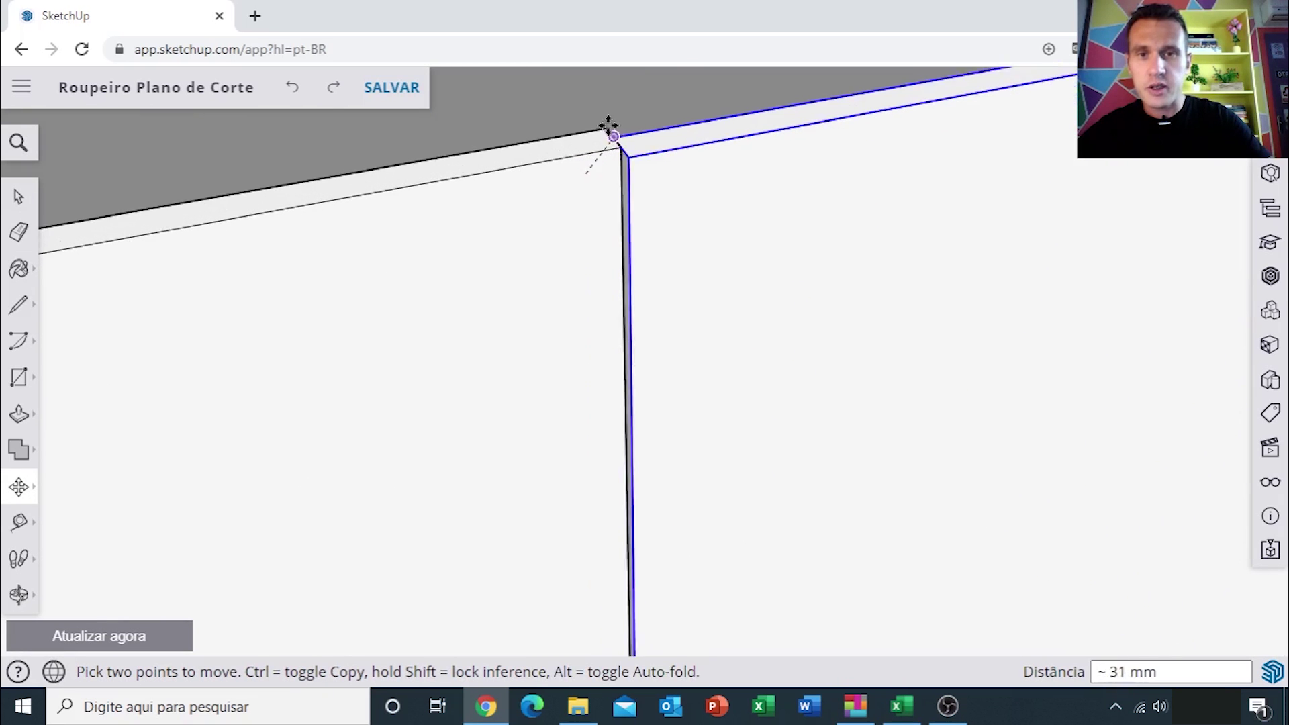
left_click(607, 126)
scroll(691, 168, "down", 1)
scroll(770, 167, "down", 1)
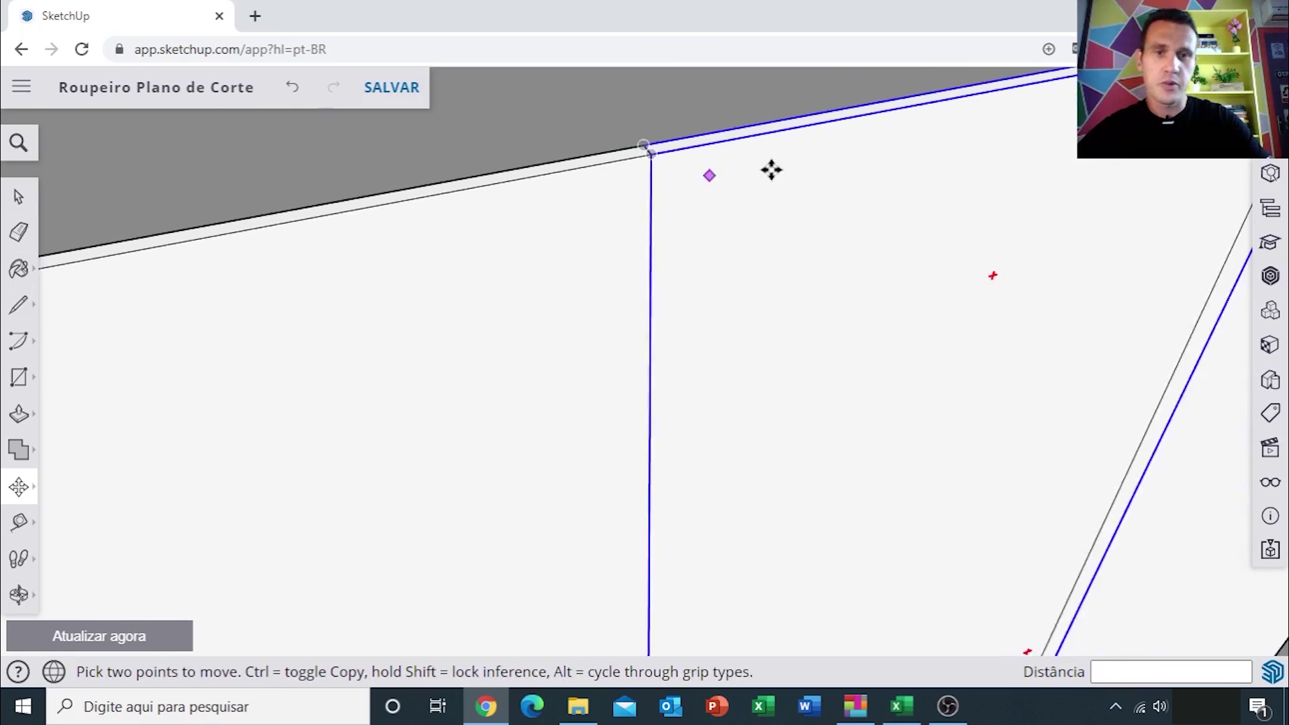
scroll(857, 181, "down", 1)
scroll(889, 184, "down", 2)
scroll(982, 210, "down", 2)
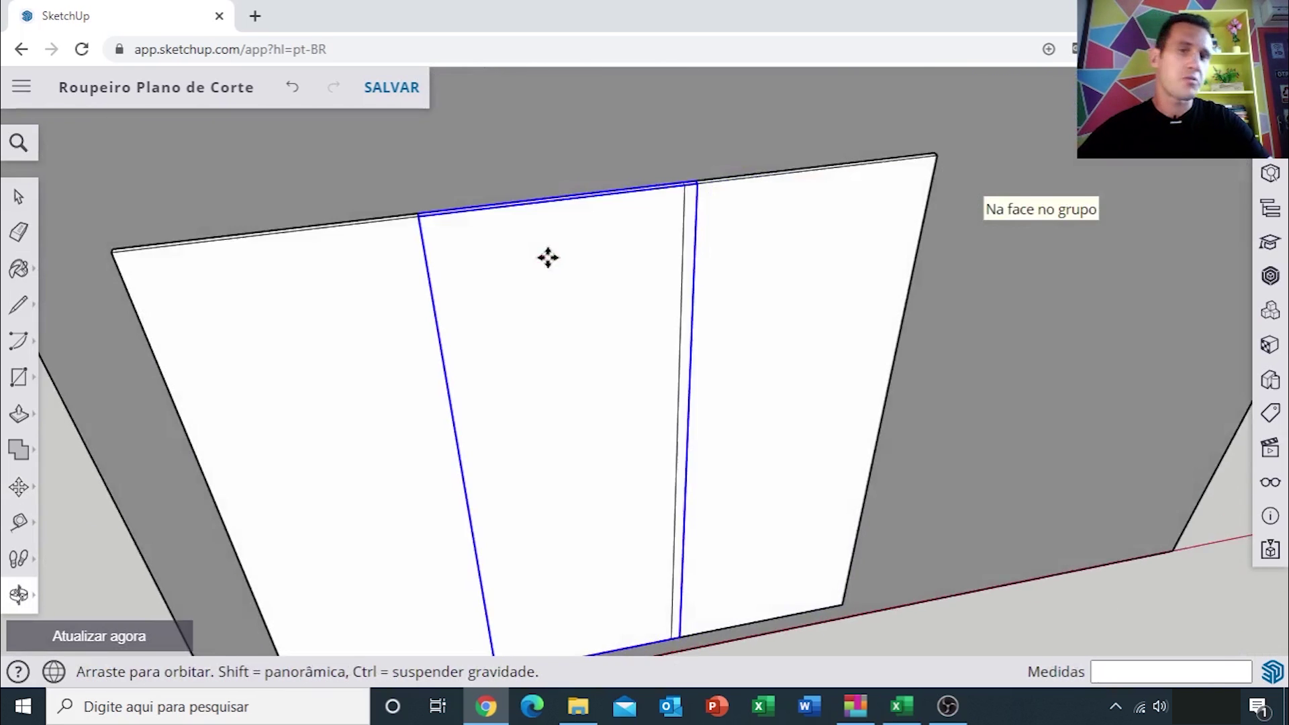
middle_click_drag(982, 210, 734, 207)
Shift the right door panel 40 mm so it meets the neighbouring edge
key("space")
scroll(734, 208, "up", 2)
left_click(733, 210)
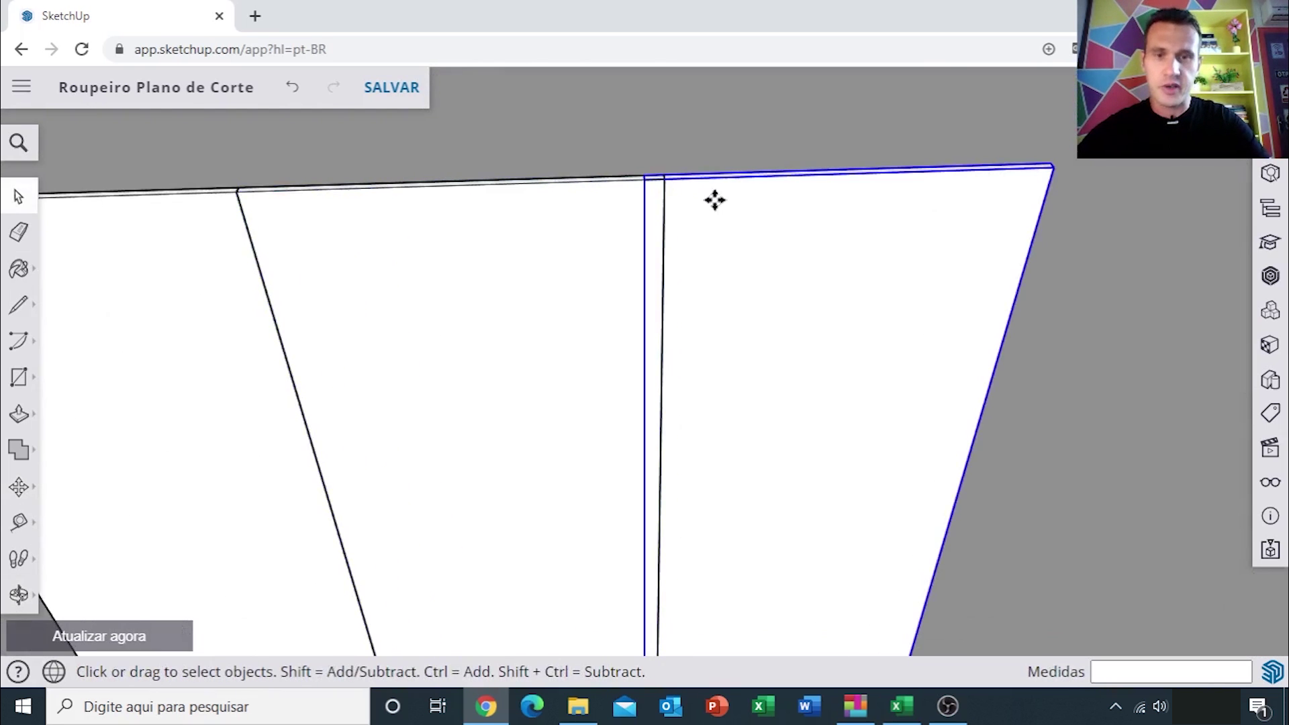
key("m")
scroll(647, 178, "up", 2)
scroll(643, 172, "up", 2)
scroll(643, 170, "up", 1)
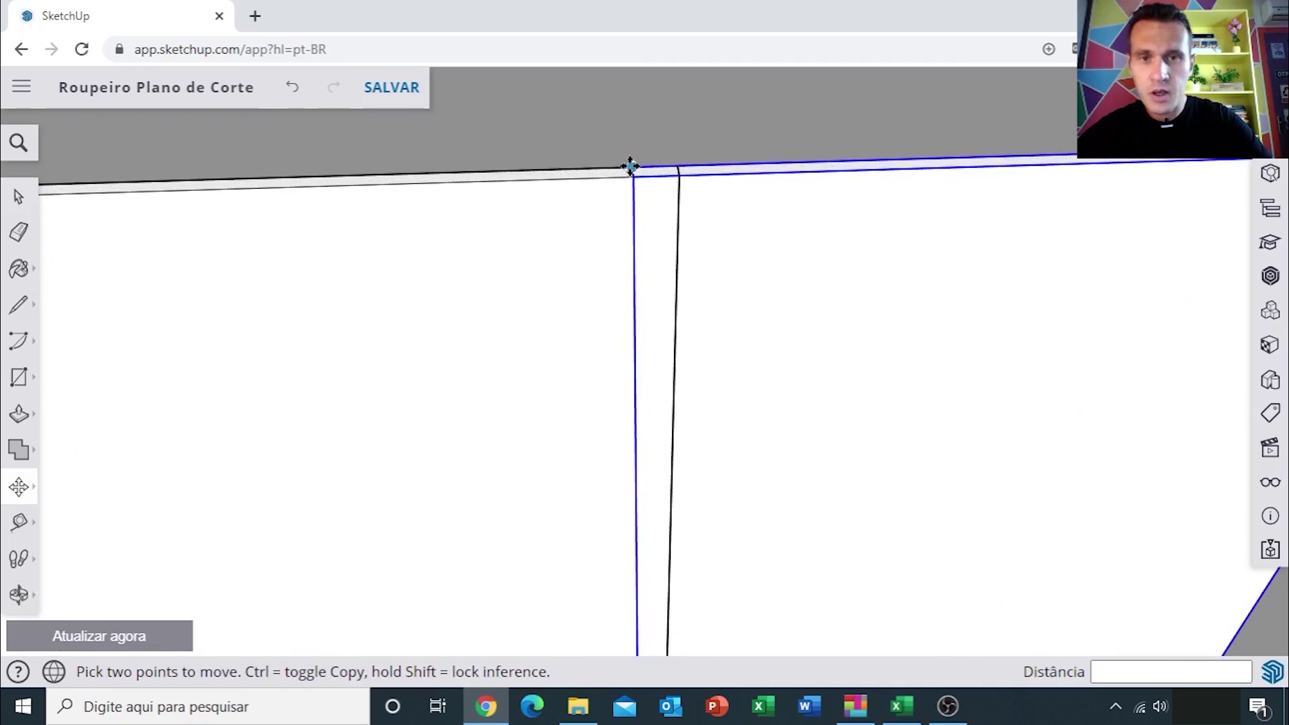
left_click(630, 165)
left_click(678, 169)
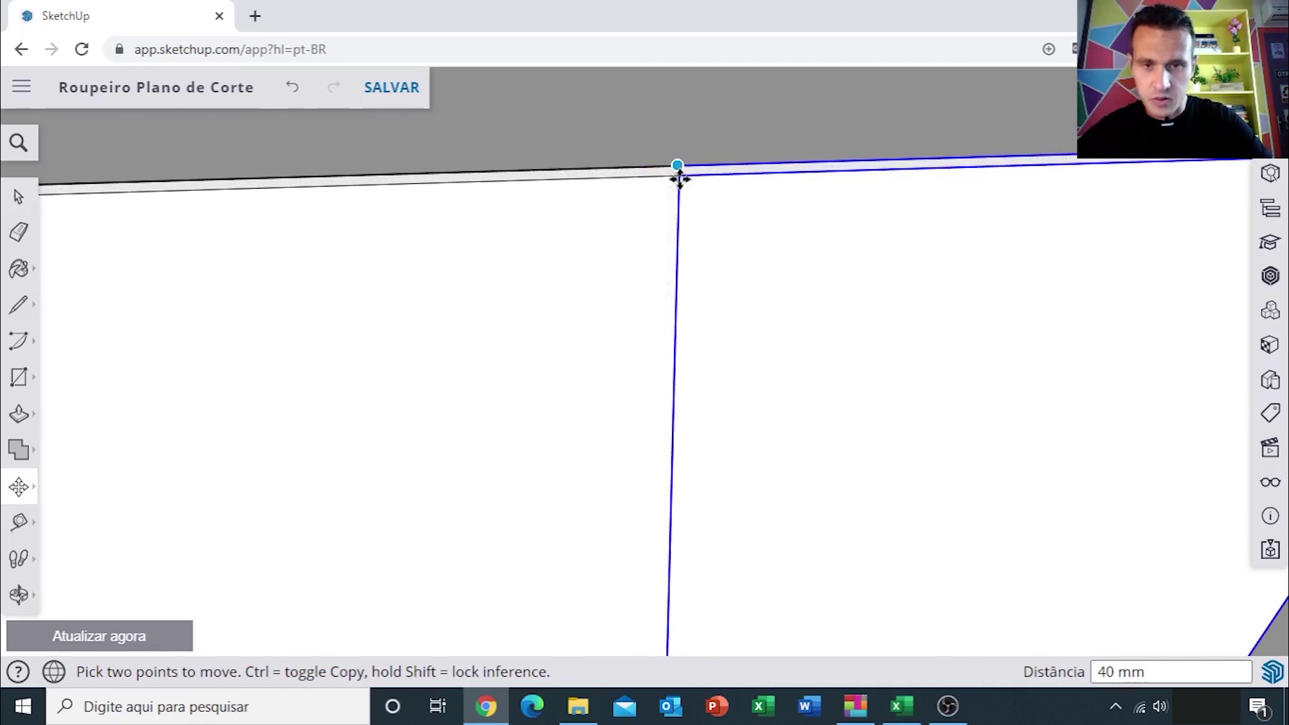
scroll(678, 169, "down", 2)
scroll(655, 209, "down", 2)
scroll(604, 242, "down", 5)
middle_click_drag(569, 253, 602, 247)
Select the middle and right panels together and start moving them along the red axis
key("space")
scroll(606, 253, "up", 3)
left_click(601, 251, "shift")
key("m")
left_click(611, 261)
type("50")
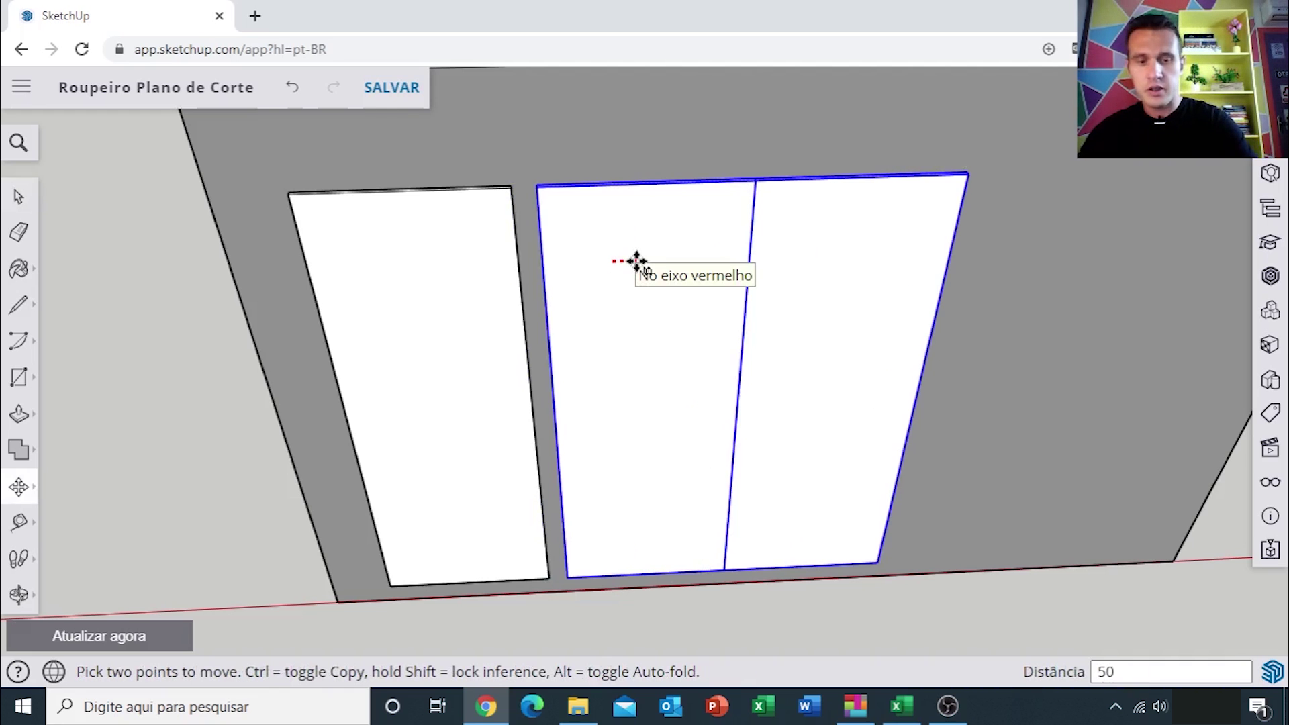
Move the middle and right panels 50 mm along red, then the right panel another 50 mm
key("Return")
key("space")
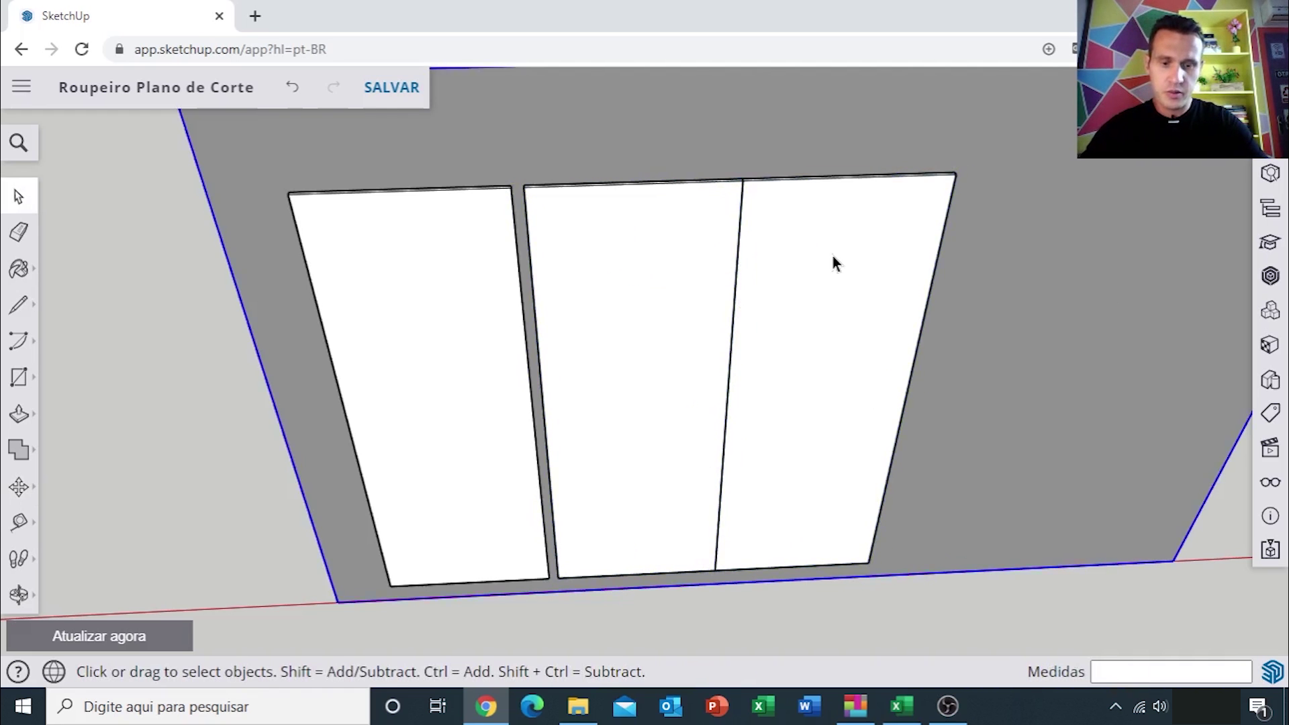
left_click(833, 256)
key("m")
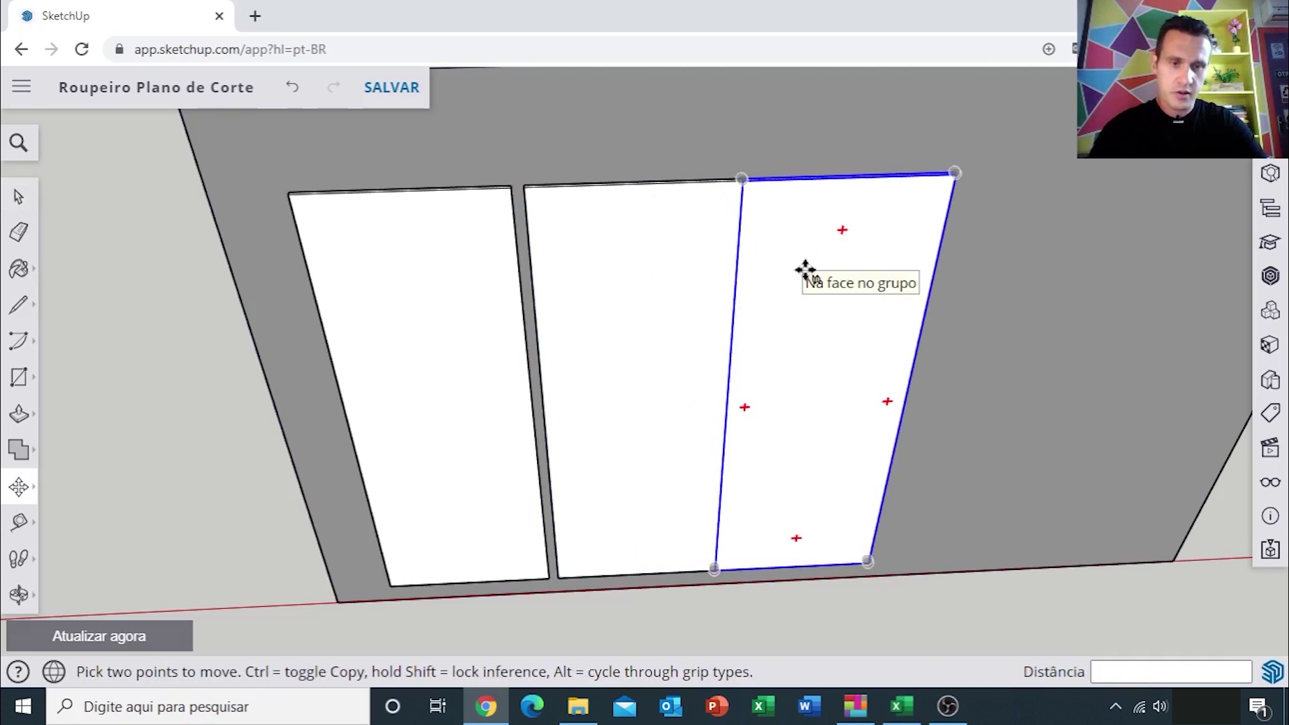
left_click(799, 269)
type("50")
key("Return")
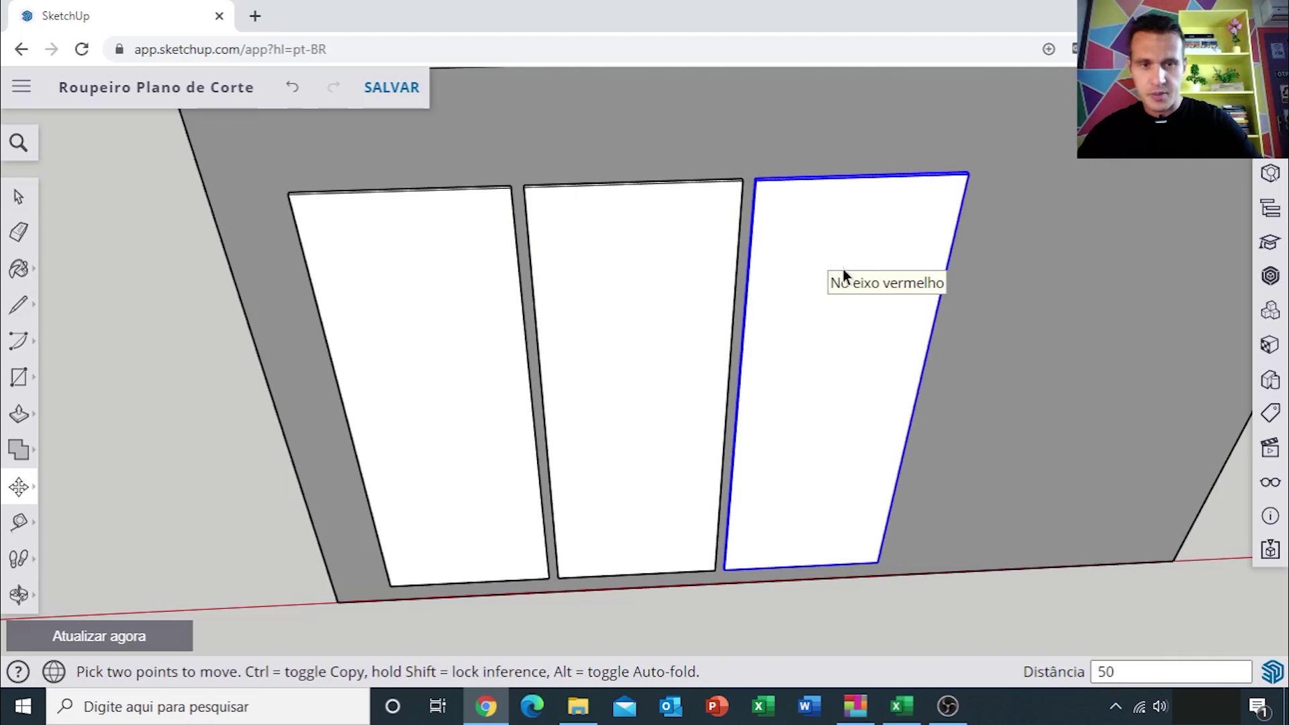
key("space")
mouse_move(836, 290)
middle_mouse_down()
mouse_move(741, 343)
mouse_move(715, 308)
mouse_move(880, 138)
mouse_move(857, 161)
mouse_move(529, 267)
mouse_move(529, 281)
mouse_move(625, 277)
mouse_move(787, 236)
mouse_move(771, 242)
middle_mouse_up()
scroll(625, 277, "down", 3)
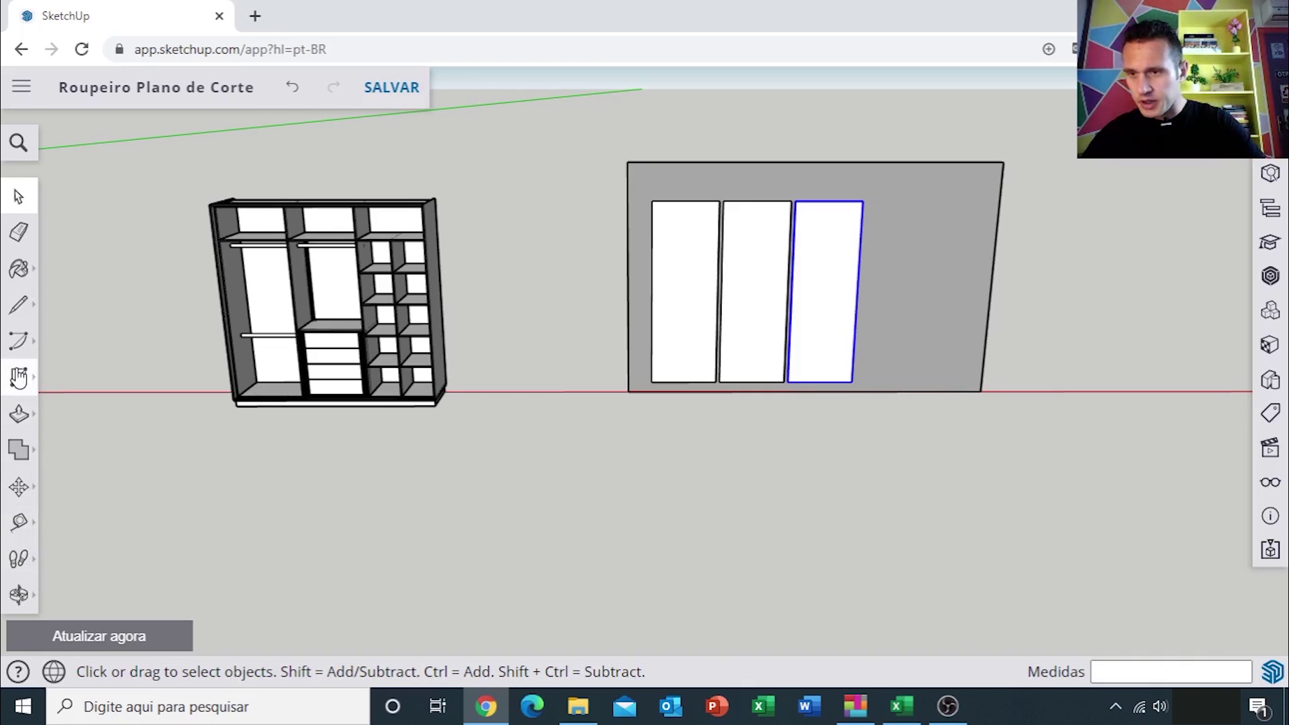
Create 3D text 'Porta E' with 100 mm height and extrusion 10
left_click(19, 378)
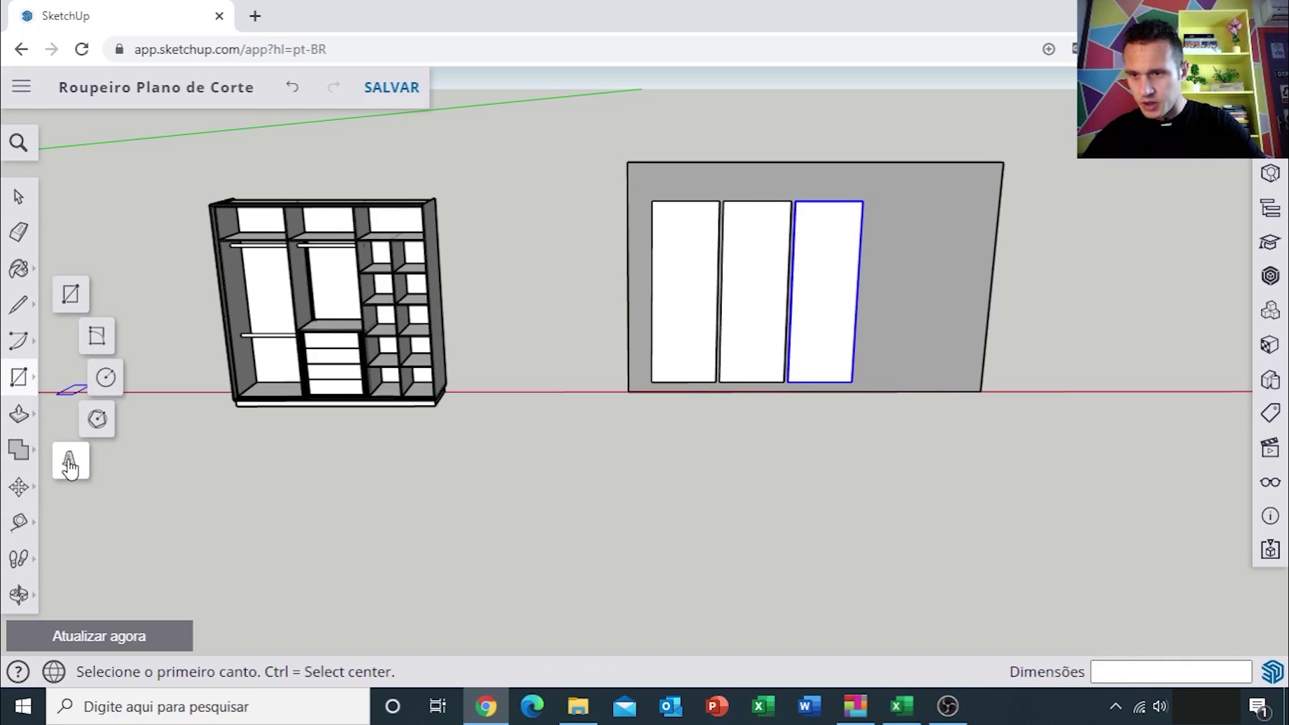
left_click(70, 463)
type("Porta E")
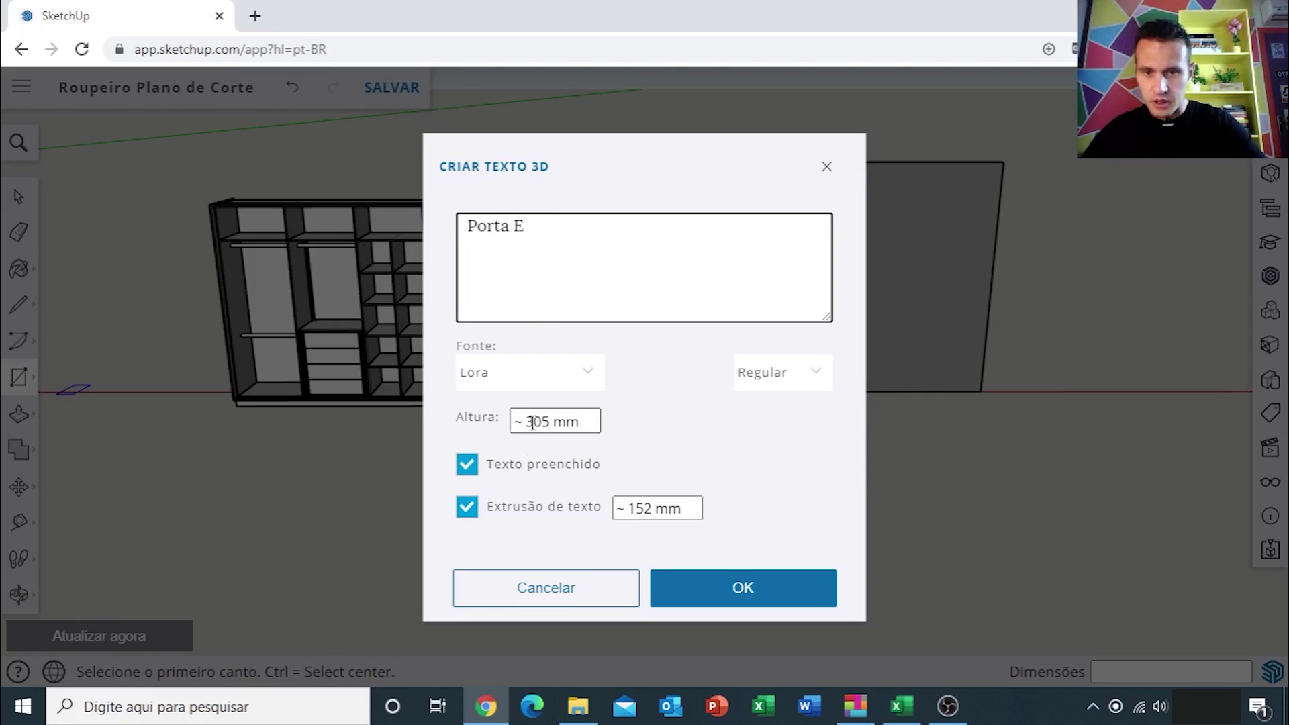
left_click(532, 422)
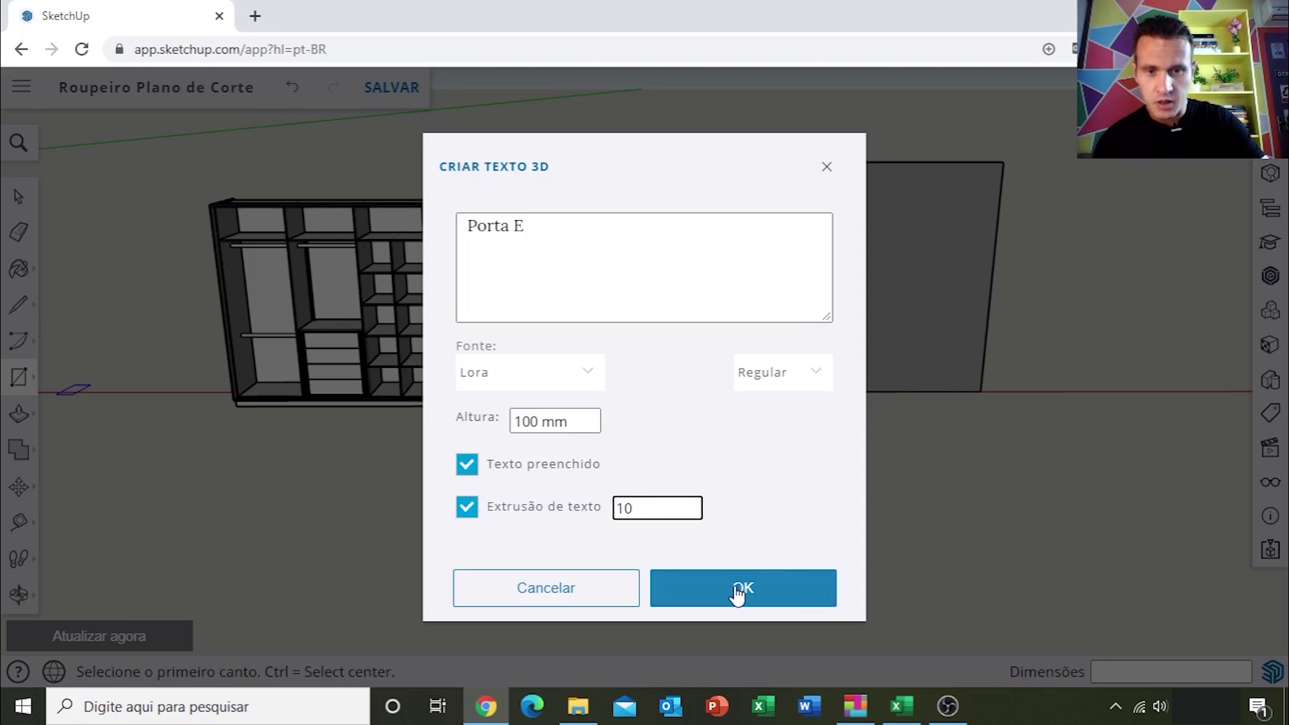
left_click(738, 590)
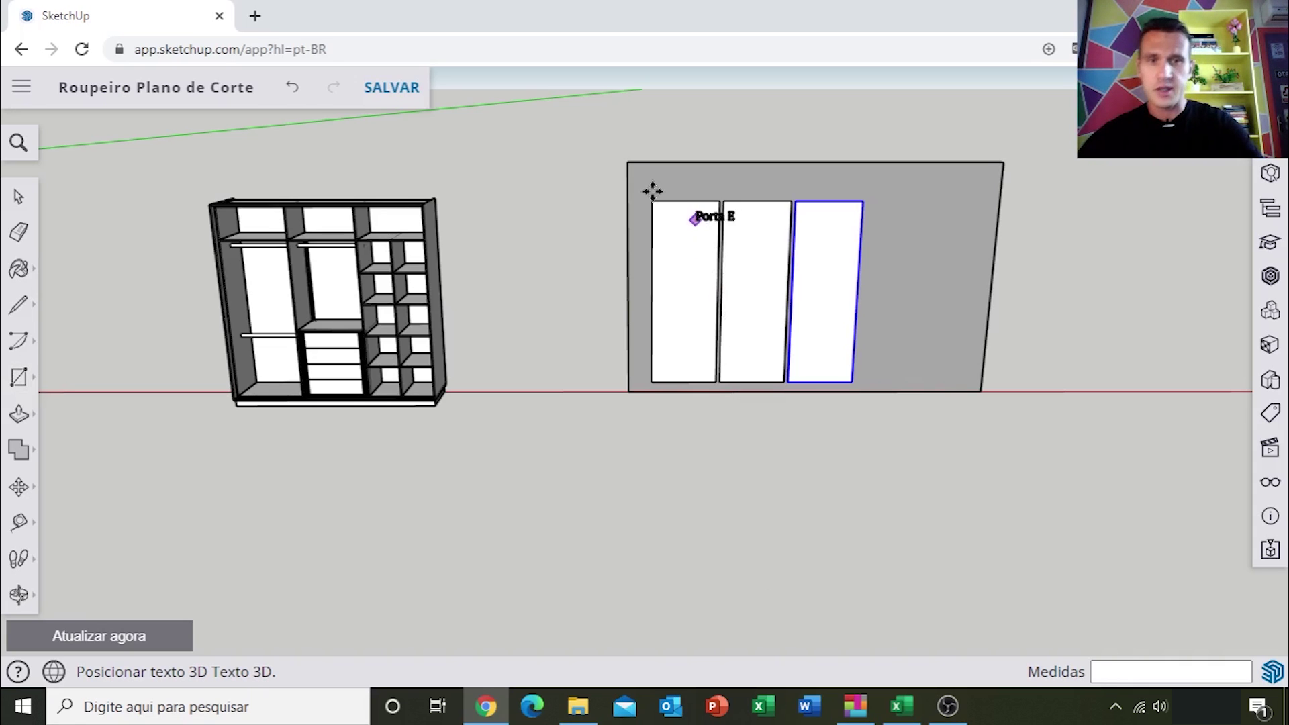
Drop the Porta E label onto the wall above the left door panel
scroll(652, 192, "up", 1)
scroll(655, 184, "up", 2)
scroll(679, 195, "up", 1)
scroll(678, 193, "up", 2)
scroll(674, 186, "up", 2)
scroll(657, 180, "up", 1)
left_click(659, 180)
key("m")
Orbit around the label and door panels, then open the measuring tools flyout
scroll(719, 184, "down", 1)
scroll(745, 198, "down", 1)
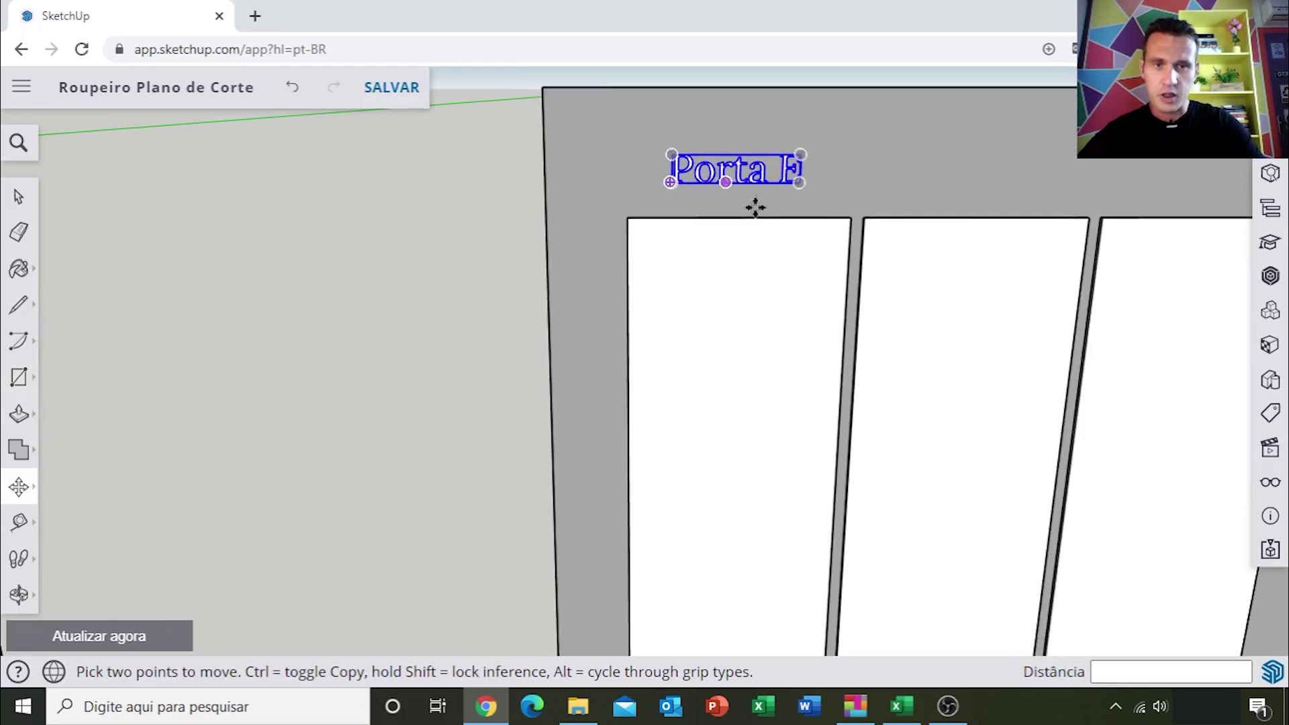
scroll(786, 253, "down", 2)
scroll(785, 253, "down", 2)
middle_click_drag(785, 253, 693, 241)
key("space")
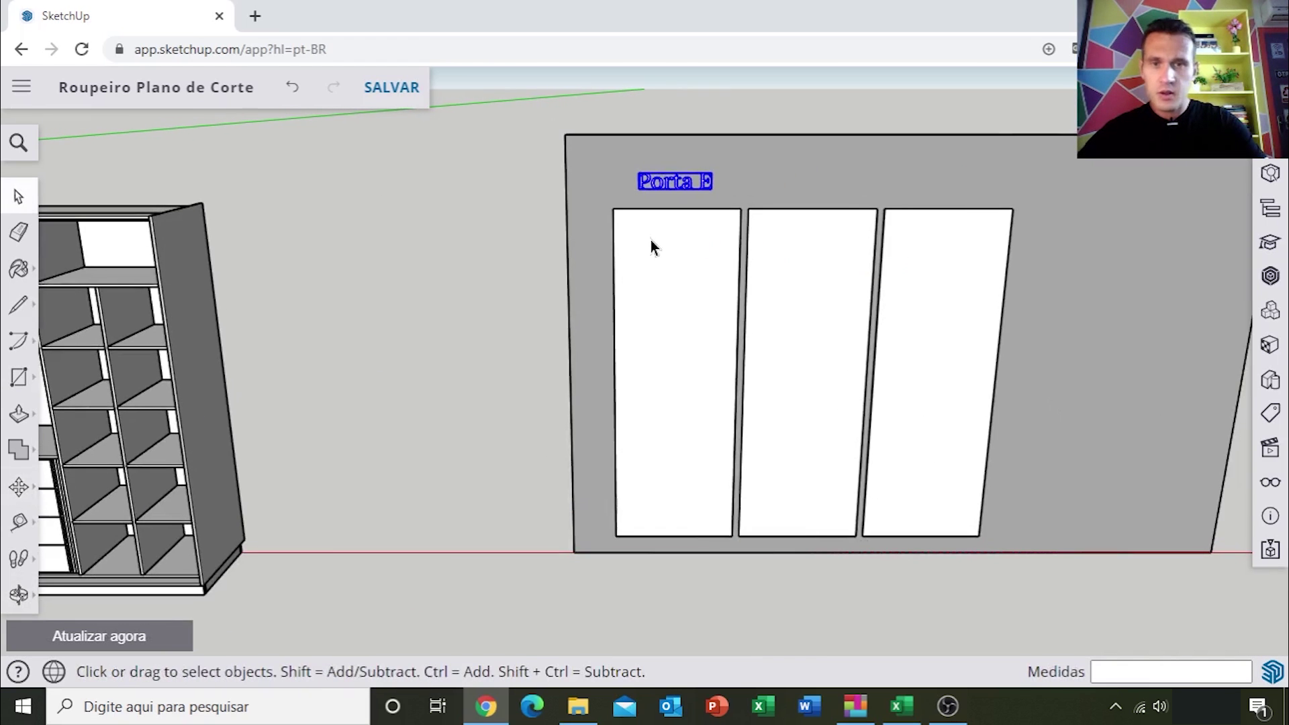
scroll(651, 248, "up", 2)
mouse_move(639, 316)
middle_mouse_down()
mouse_move(653, 273)
mouse_move(608, 280)
middle_mouse_up()
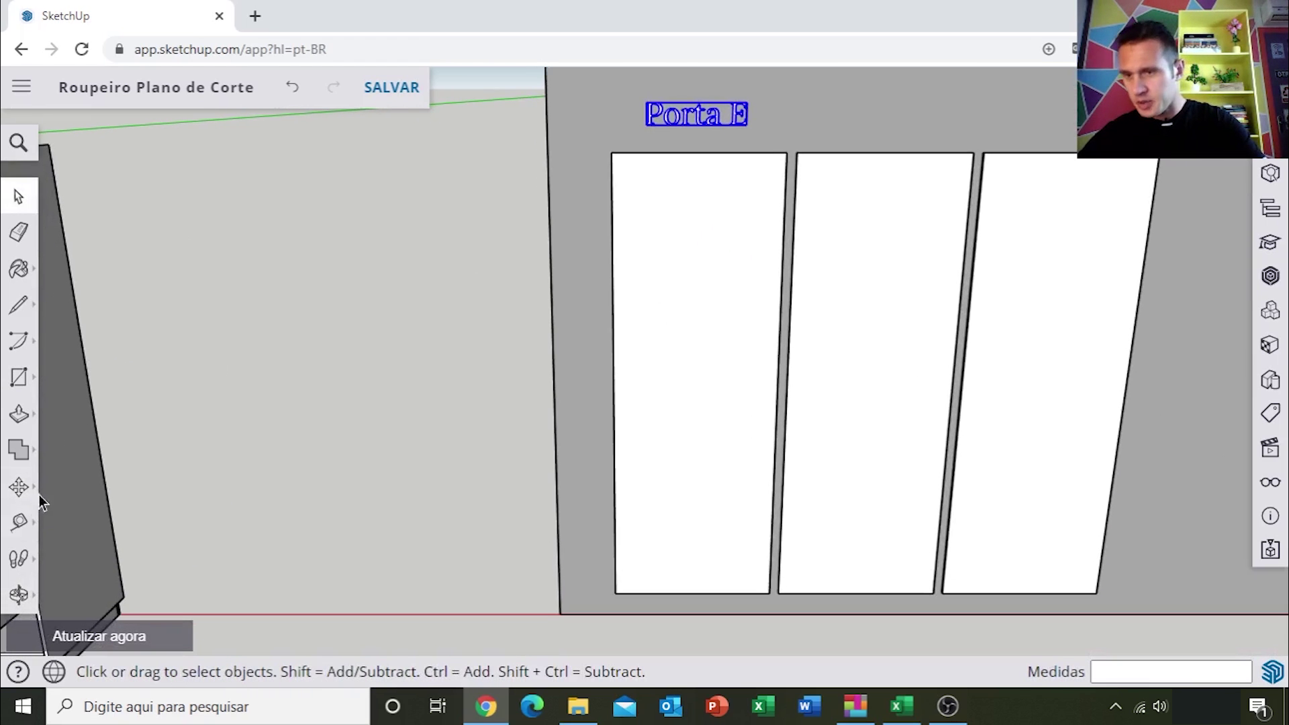
left_click(20, 523)
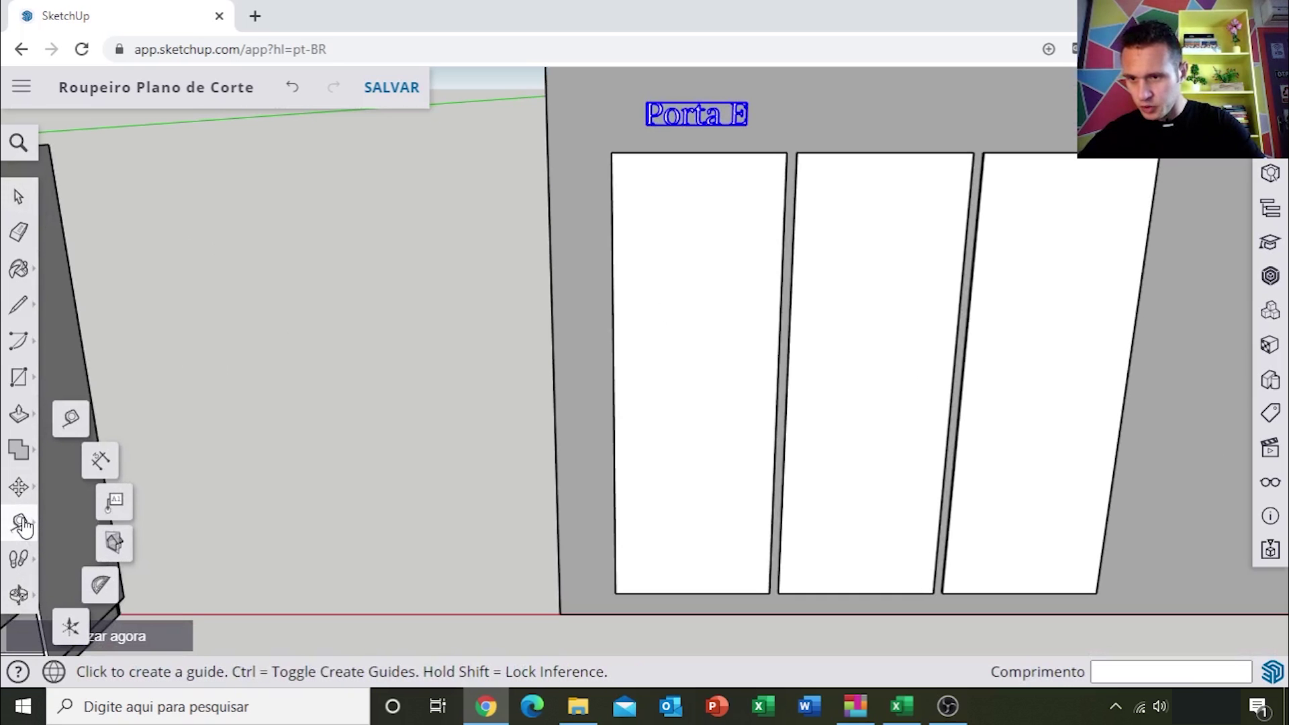
Dimension the left door panel's top edge corner to corner at 833 mm
left_click(99, 459)
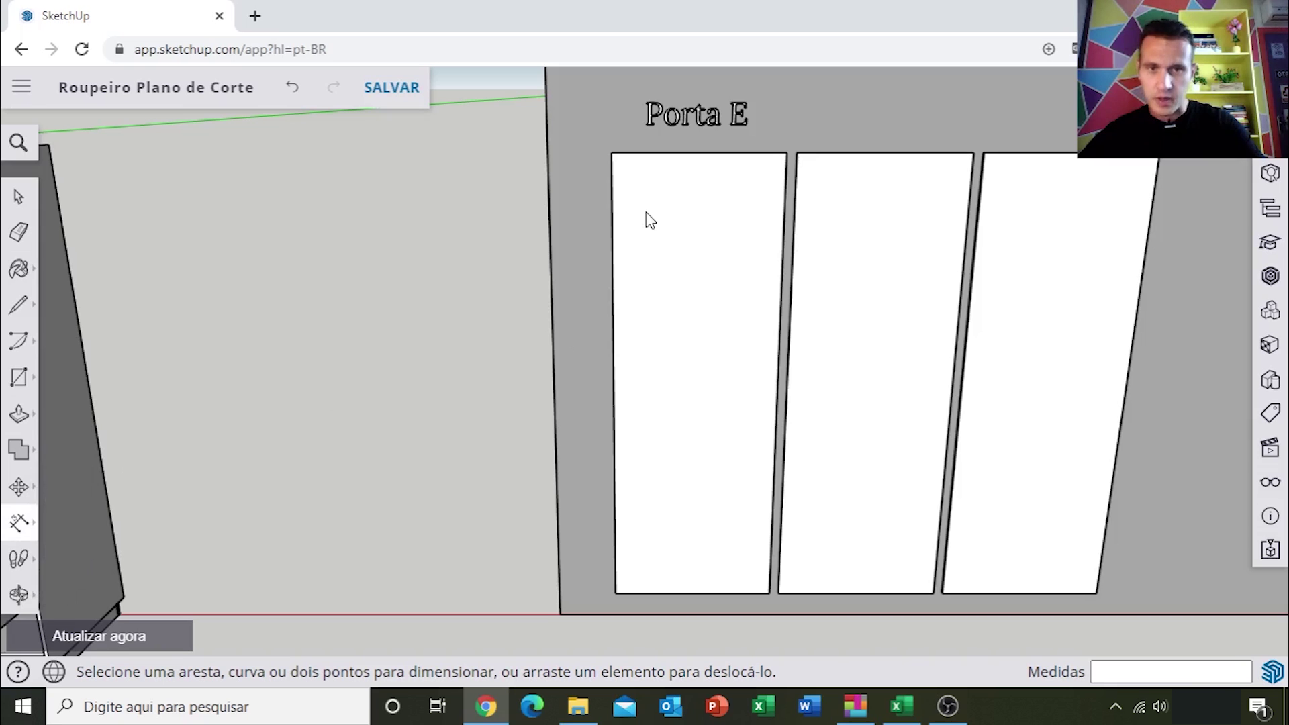
scroll(629, 163, "up", 2)
scroll(613, 167, "up", 2)
scroll(610, 164, "up", 2)
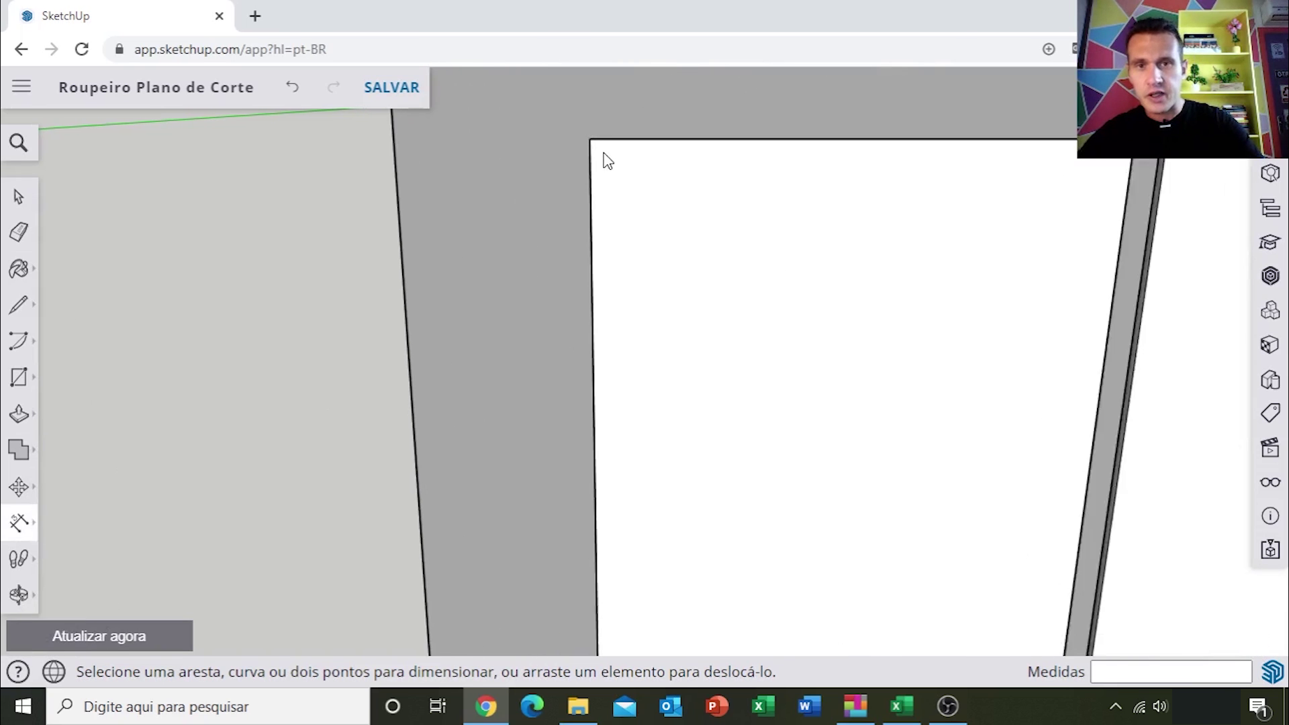
scroll(604, 161, "up", 2)
mouse_move(586, 153)
middle_mouse_down()
mouse_move(650, 248)
mouse_move(564, 141)
middle_mouse_up()
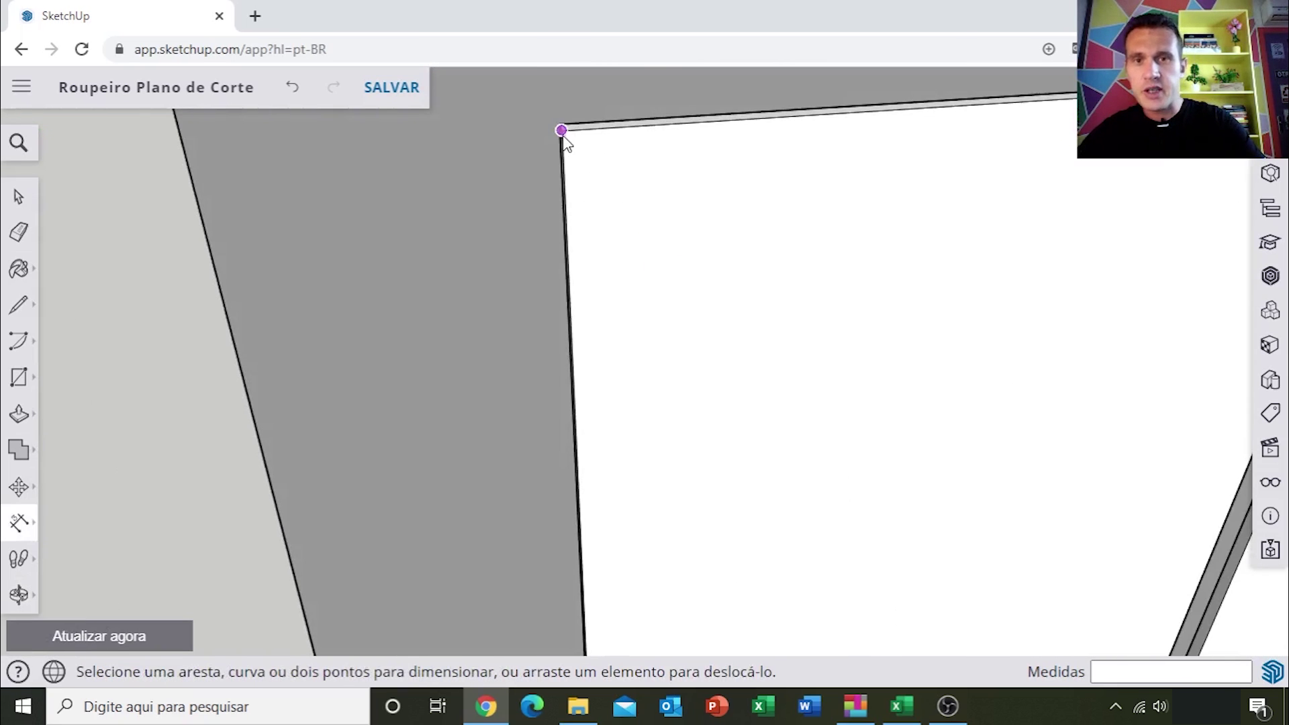
left_click(561, 131)
mouse_move(682, 126)
middle_mouse_down()
mouse_move(1000, 172)
mouse_move(742, 268)
mouse_move(847, 224)
middle_mouse_up()
scroll(848, 226, "up", 2)
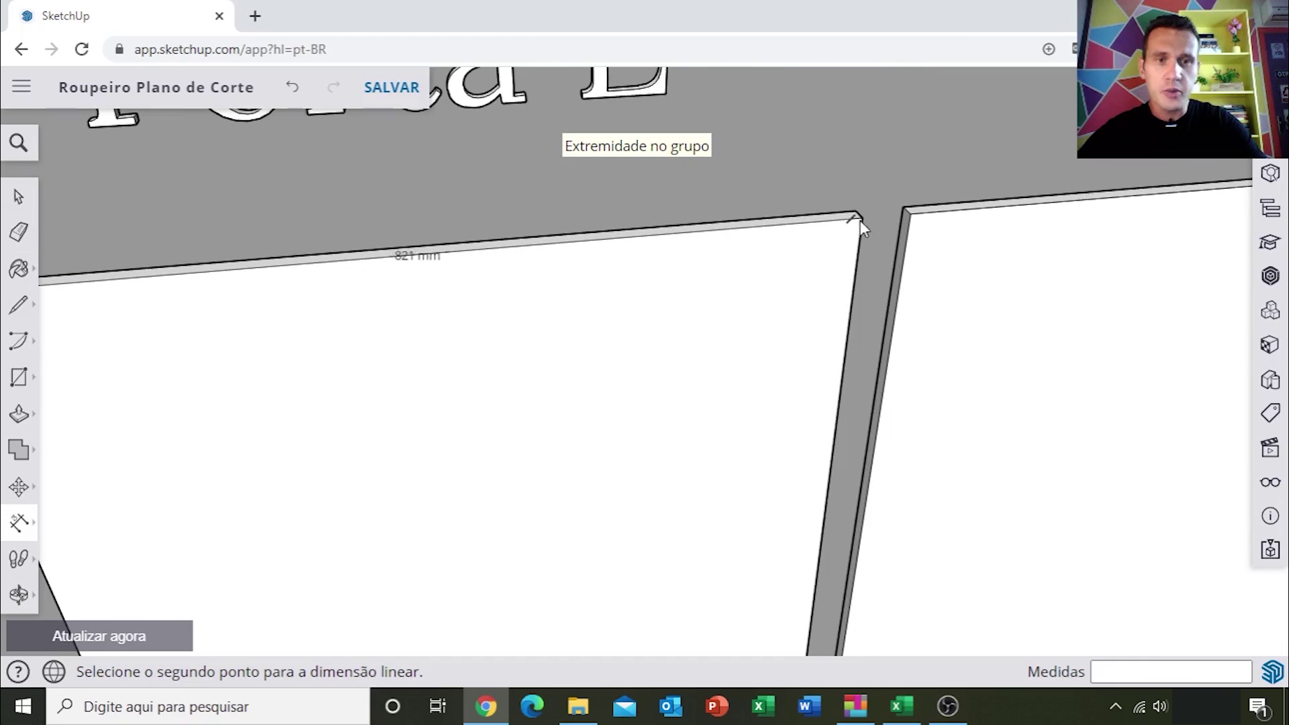
left_click(860, 220)
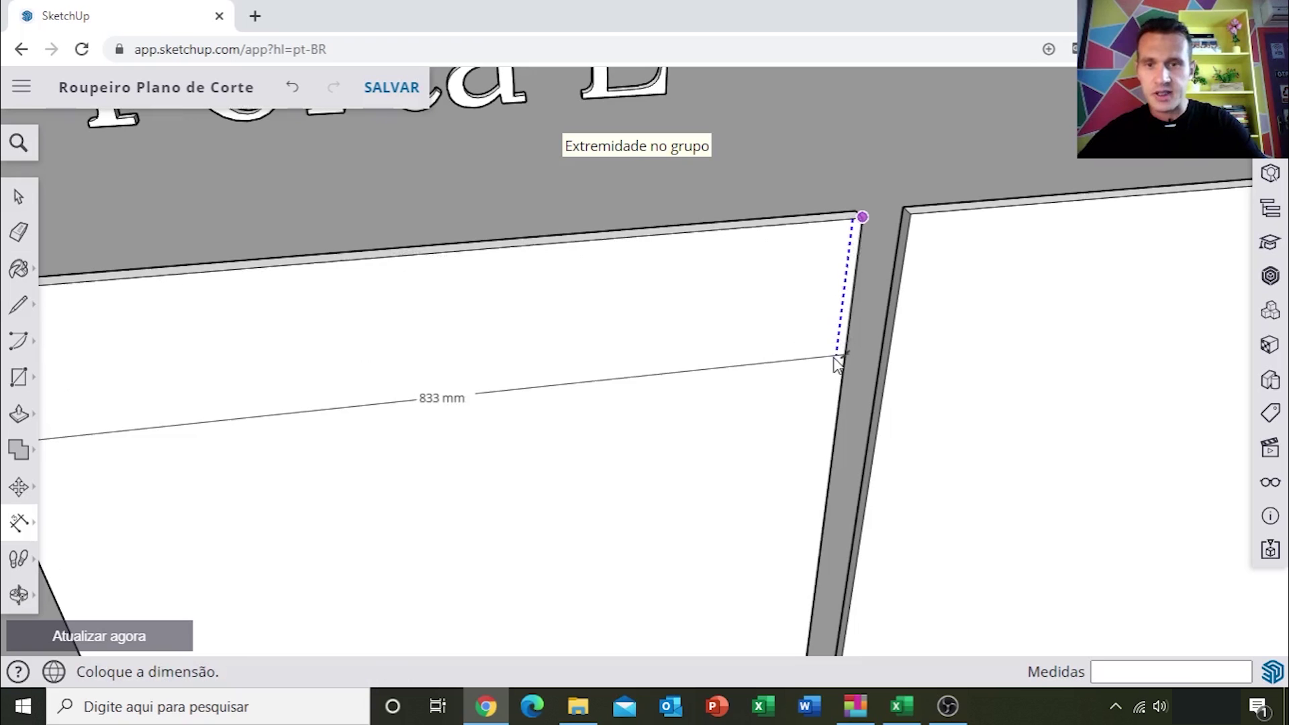
left_click(831, 391)
Verify the left panel's 833 mm width with the Tape Measure
scroll(812, 403, "down", 3)
mouse_move(796, 416)
middle_mouse_down()
mouse_move(762, 495)
mouse_move(687, 374)
mouse_move(597, 369)
middle_mouse_up()
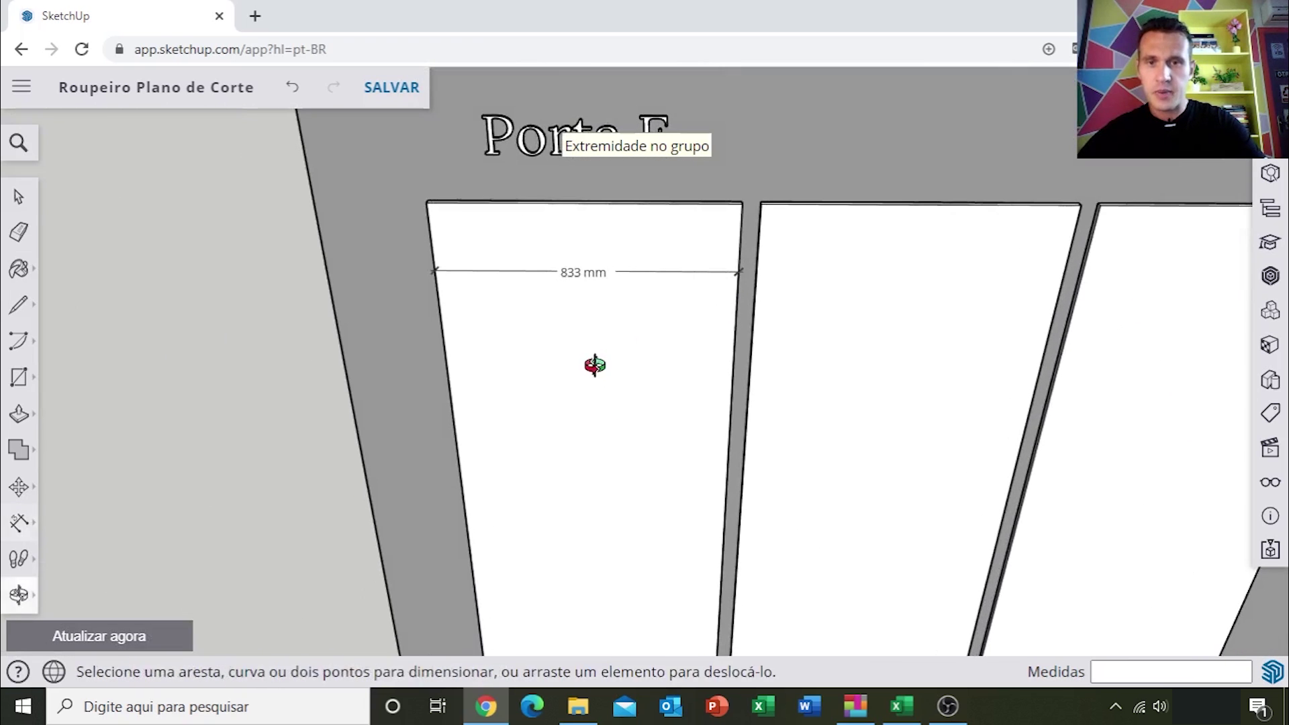
key("space")
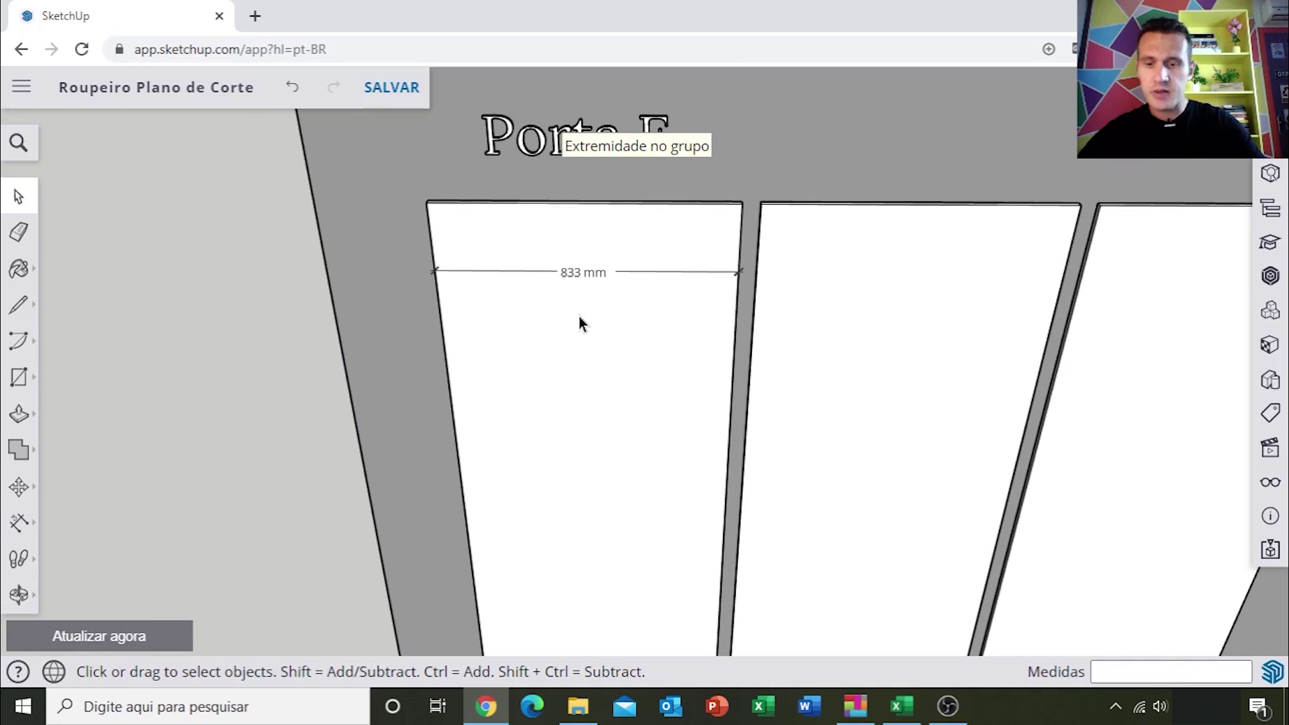
key("t")
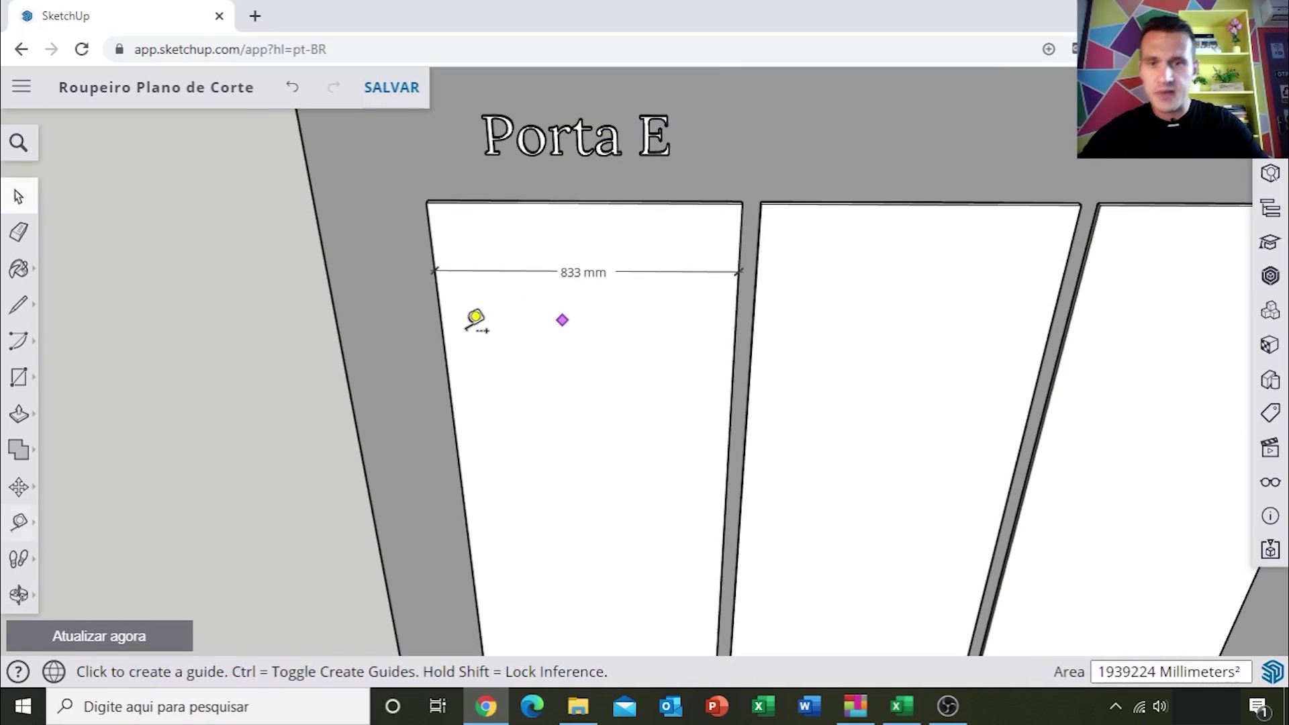
left_click(440, 312)
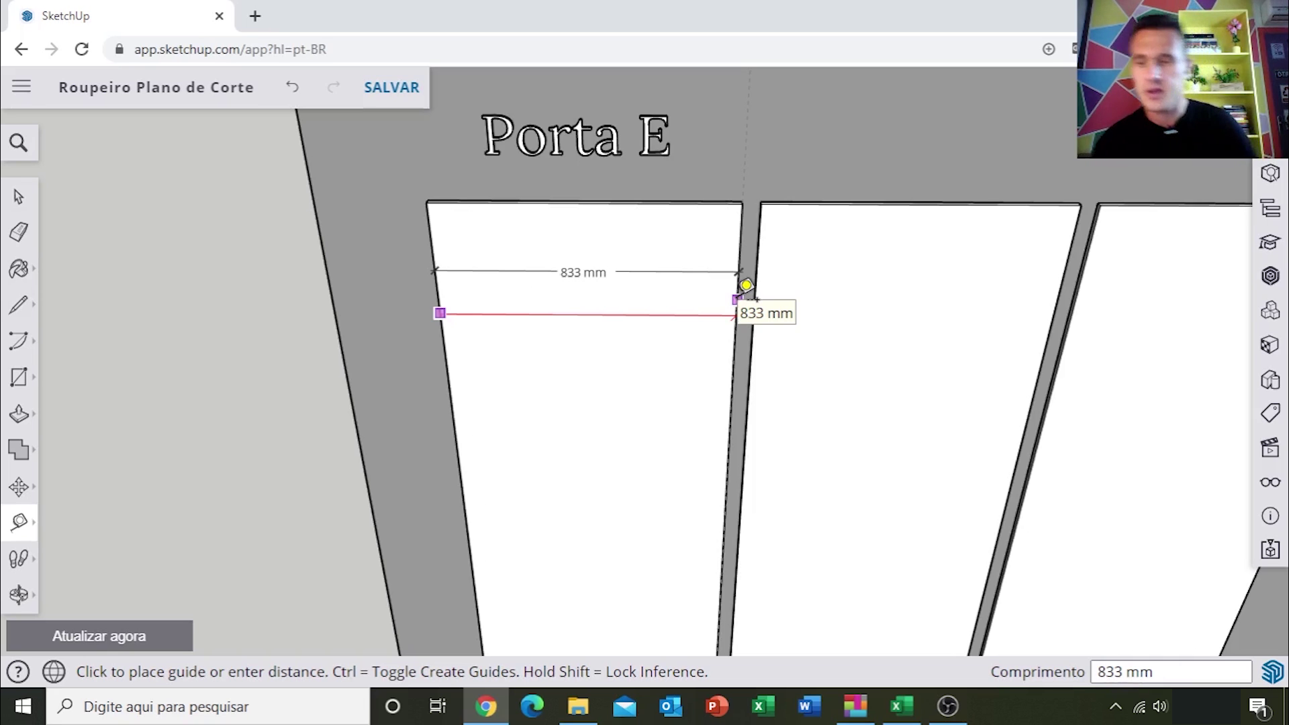
left_click(737, 298)
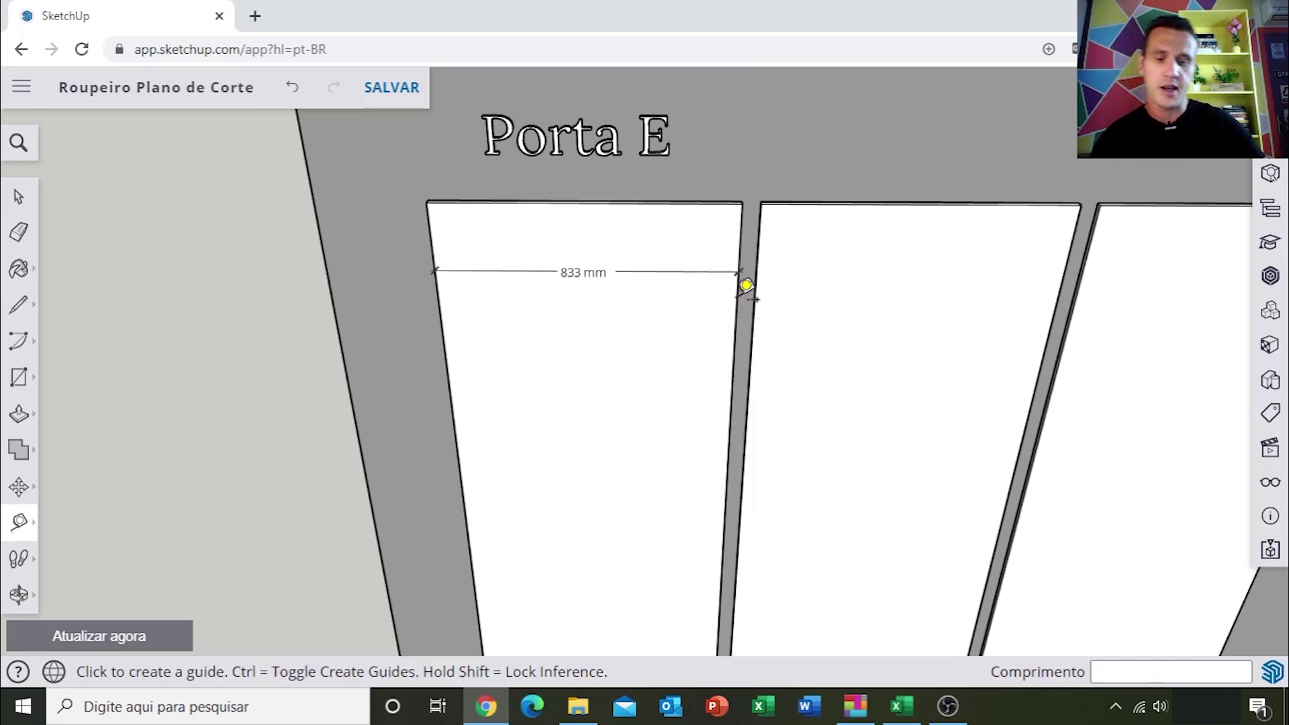
key("space")
Orbit to a front view of the wall and return to the Dimension tool
scroll(655, 355, "down", 3)
scroll(654, 363, "down", 3)
scroll(645, 366, "down", 3)
scroll(636, 369, "down", 1)
scroll(634, 369, "up", 2)
scroll(633, 371, "up", 2)
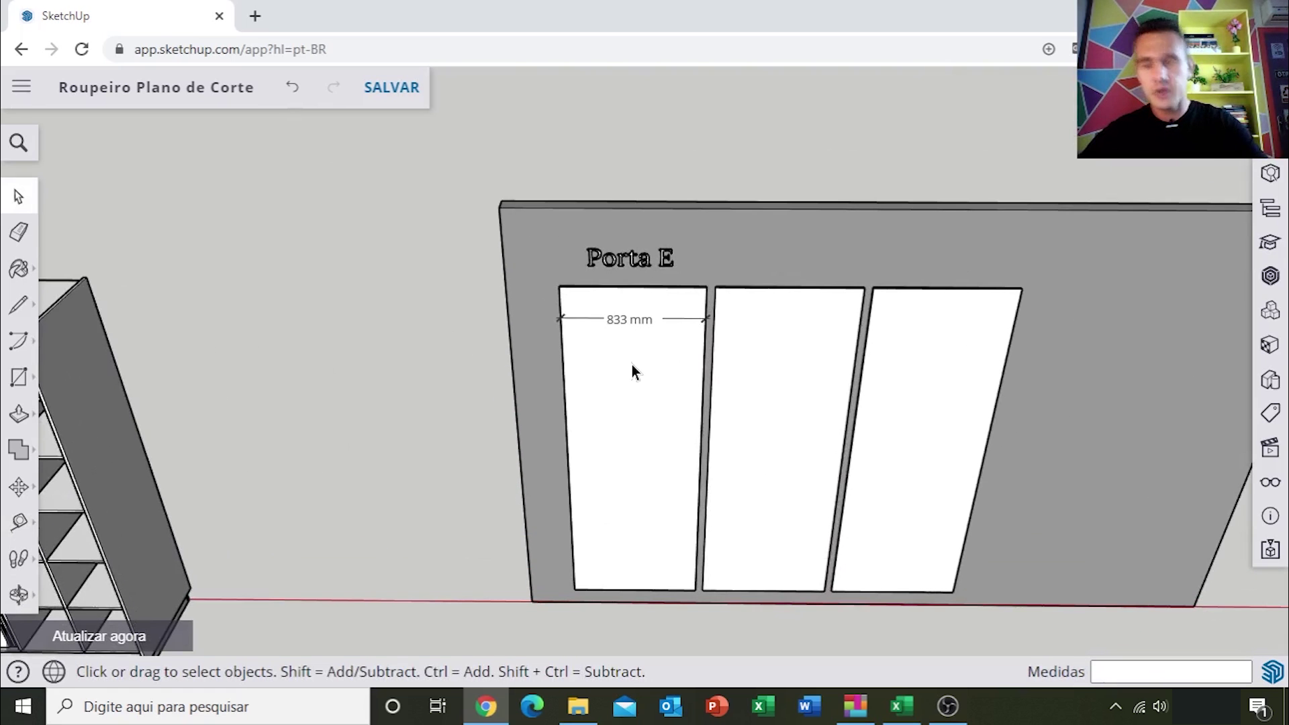
middle_click_drag(648, 409, 675, 331)
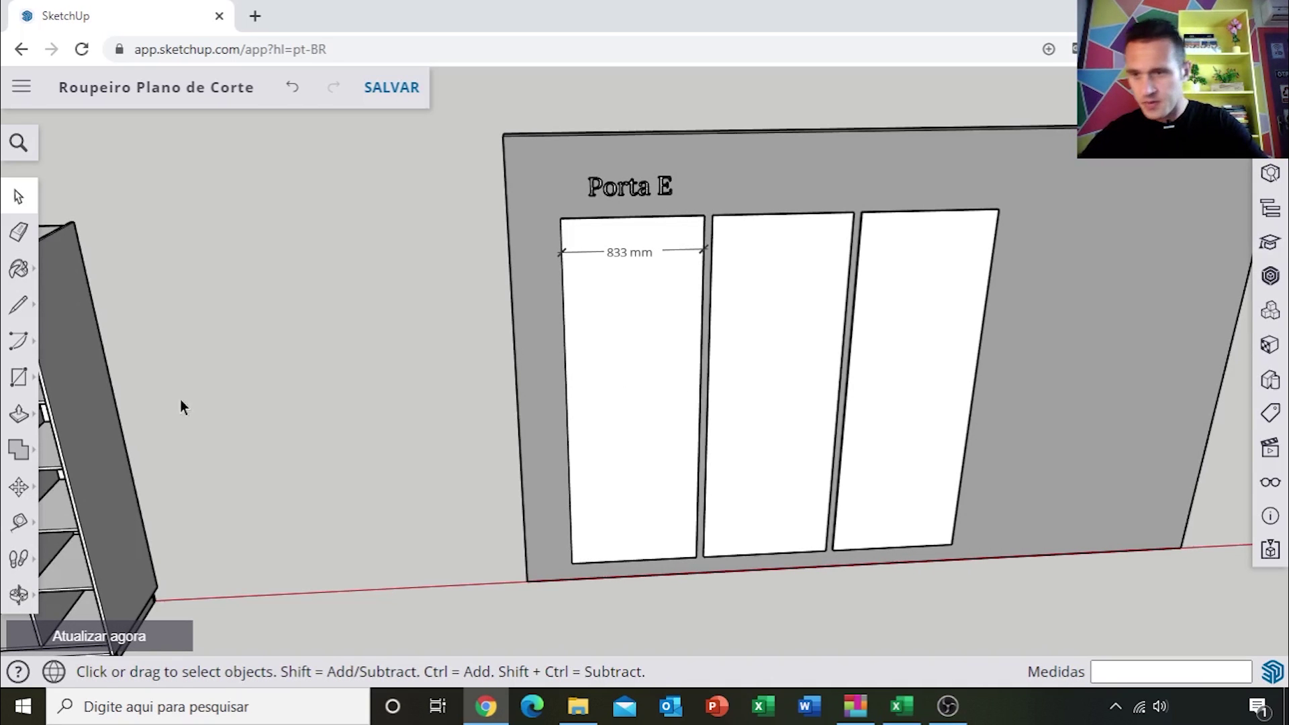
left_click(26, 541)
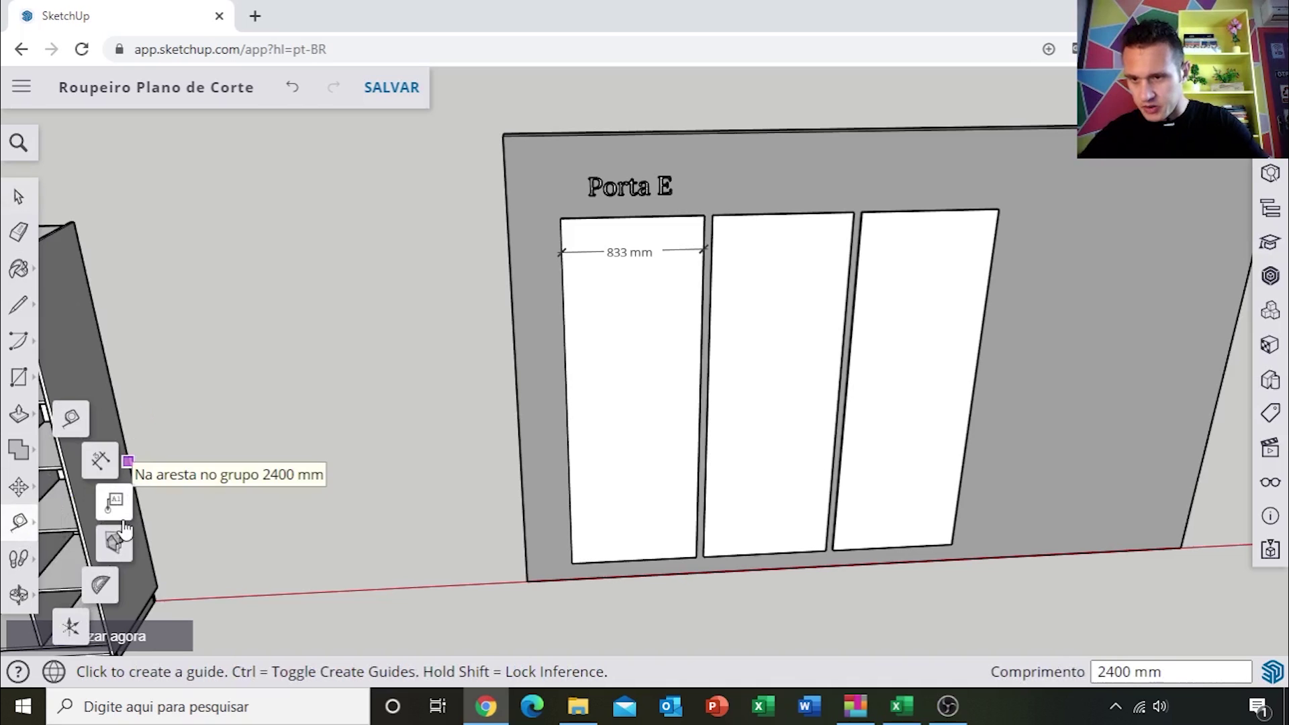
left_click(102, 462)
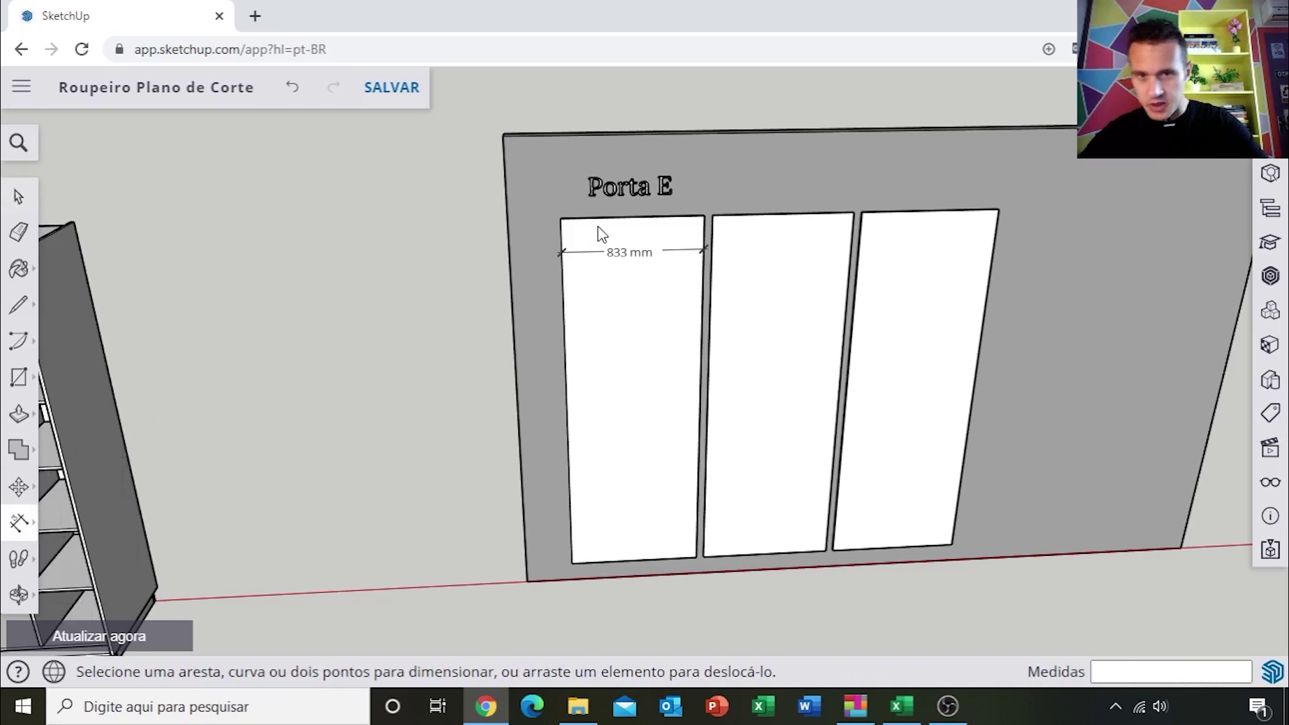
scroll(599, 233, "up", 1)
scroll(570, 232, "up", 2)
scroll(566, 235, "up", 2)
scroll(550, 225, "up", 2)
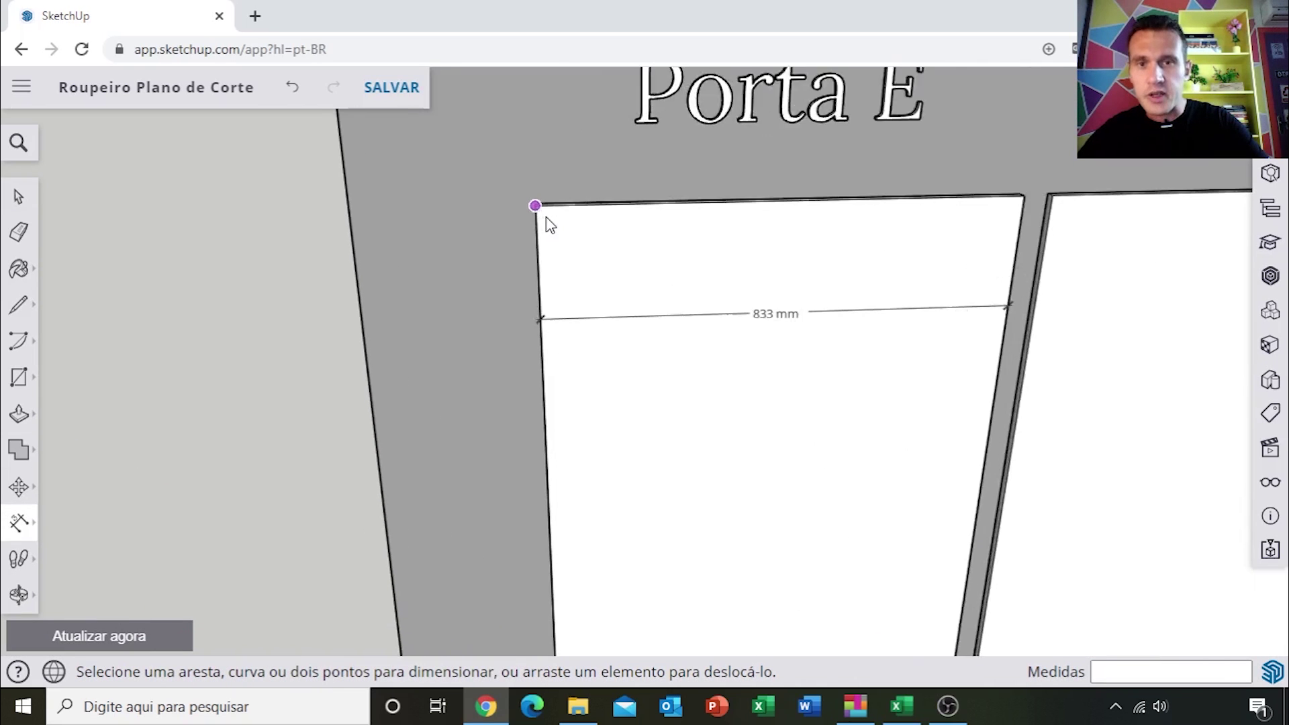
Anchor the height dimension at the bottom-left corner of the first Porta E door
scroll(543, 211, "up", 2)
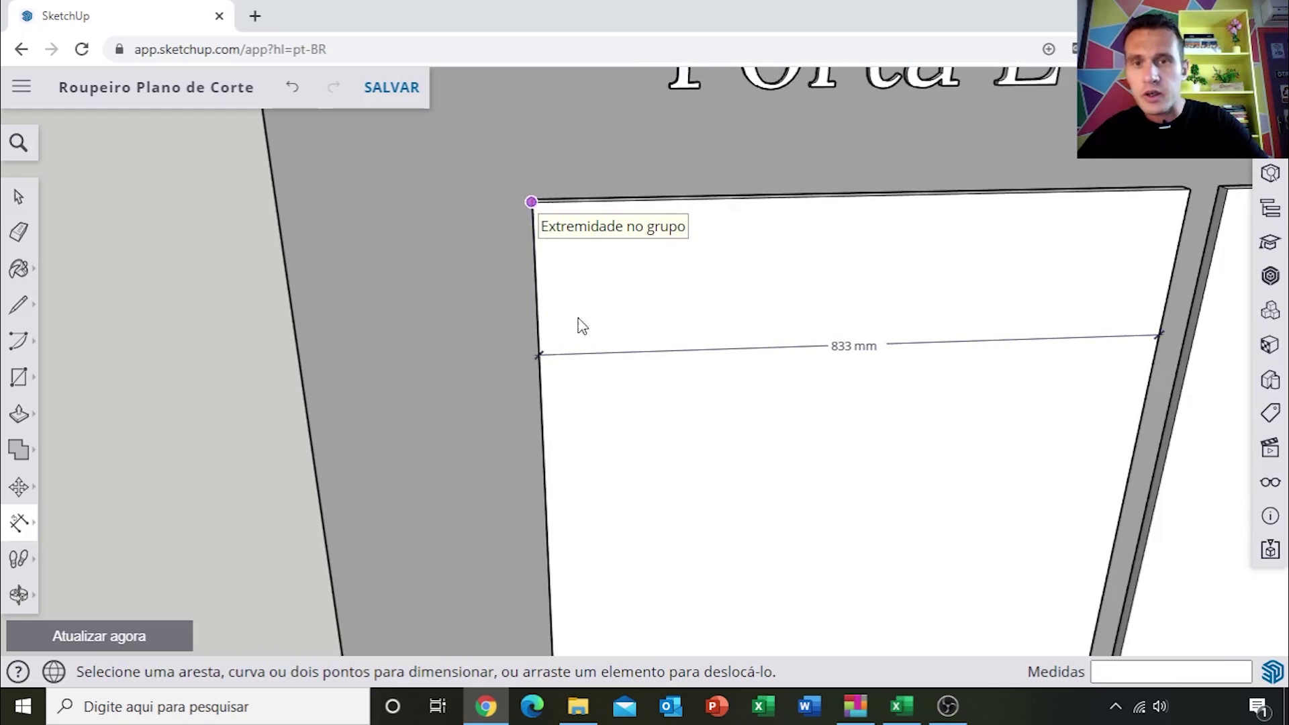
scroll(593, 342, "down", 2)
scroll(611, 376, "down", 2)
scroll(625, 424, "down", 2)
scroll(646, 500, "down", 2)
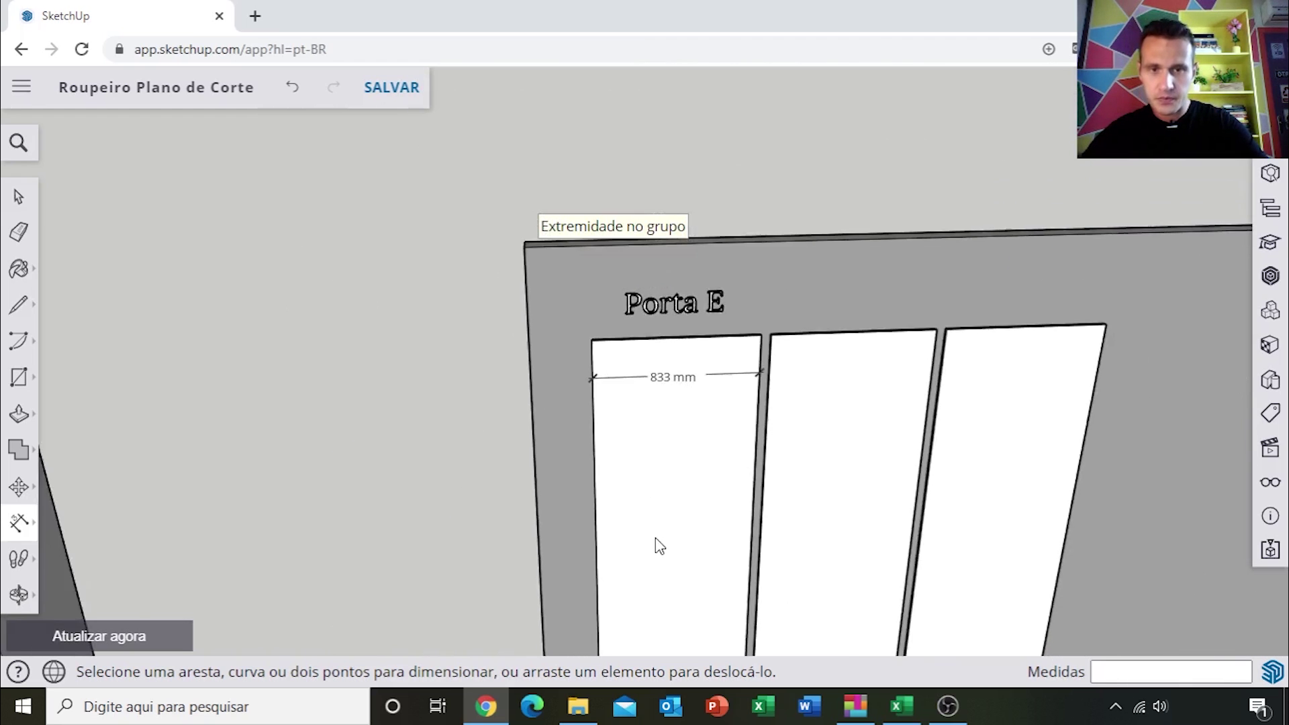
scroll(659, 546, "down", 2)
middle_click_drag(644, 469, 630, 290)
scroll(596, 411, "up", 1)
scroll(593, 396, "up", 1)
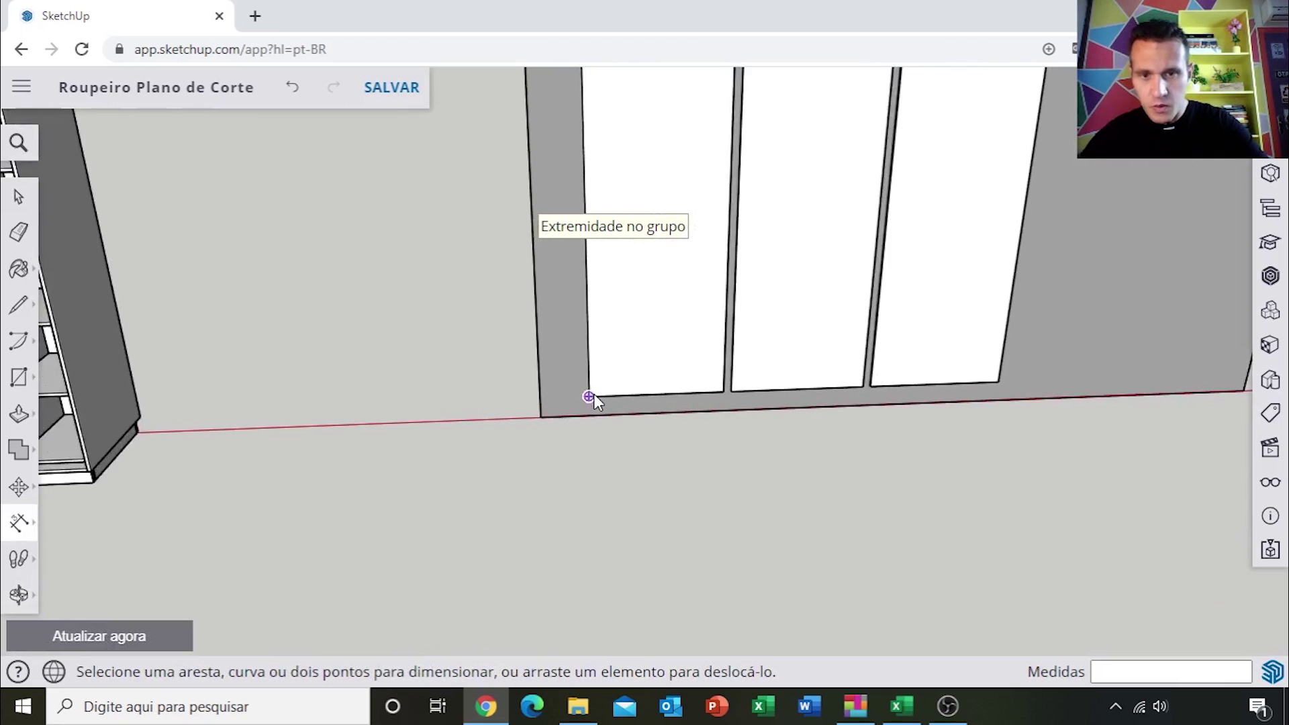
scroll(593, 393, "up", 1)
scroll(595, 394, "up", 1)
scroll(584, 403, "up", 1)
scroll(582, 406, "up", 2)
mouse_move(707, 380)
middle_mouse_down()
mouse_move(731, 383)
mouse_move(583, 426)
middle_mouse_up()
left_click(584, 436)
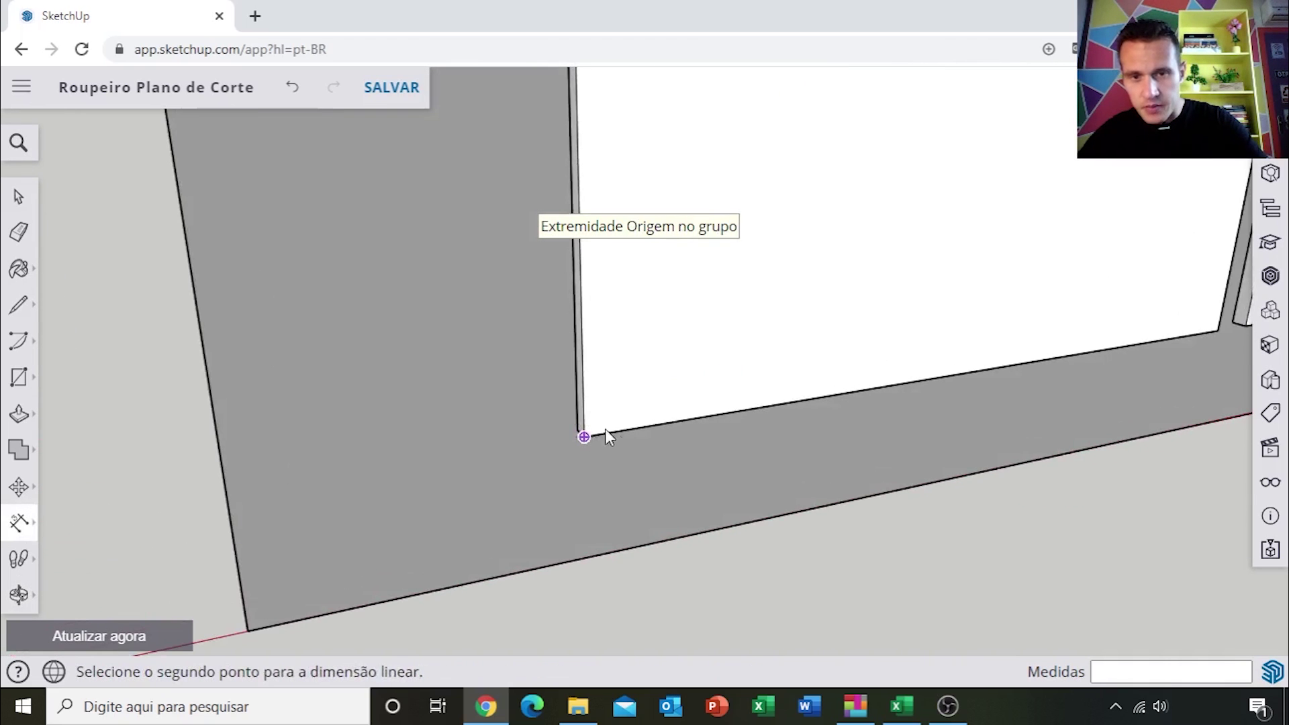
Extend the dimension to the door's top and place the 2328 mm height beside the panel
scroll(693, 399, "down", 1)
scroll(695, 181, "down", 1)
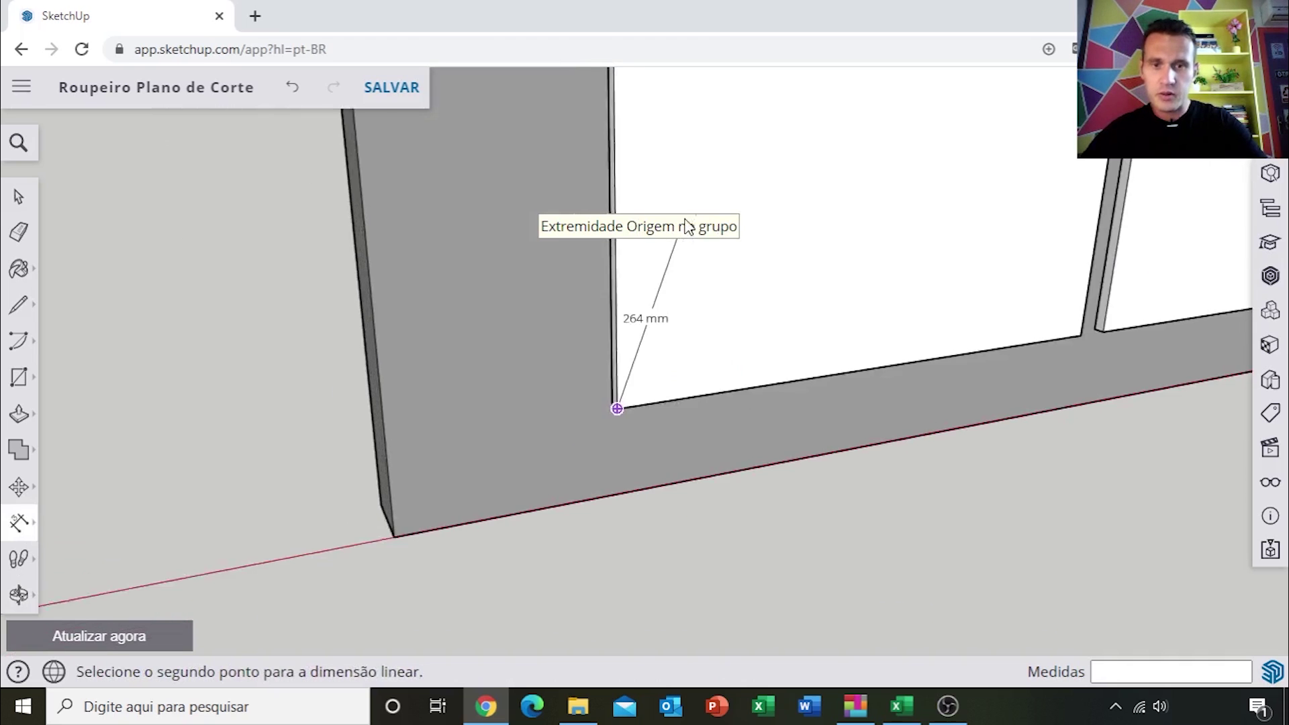
scroll(691, 183, "down", 1)
scroll(693, 159, "down", 2)
mouse_move(700, 417)
middle_mouse_down("shift")
mouse_move(638, 463)
mouse_move(650, 238)
middle_mouse_up("shift")
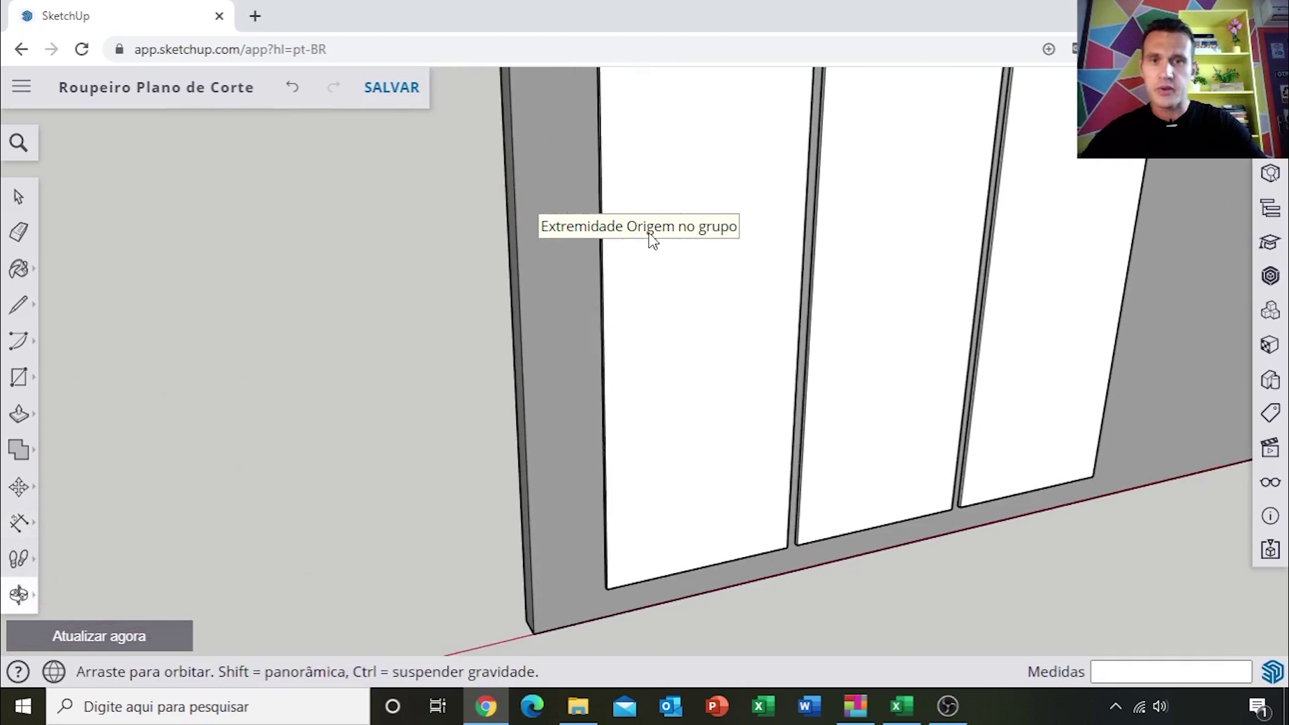
mouse_move(627, 195)
middle_mouse_down("shift")
mouse_move(613, 491)
mouse_move(594, 352)
middle_mouse_up("shift")
scroll(590, 316, "up", 1)
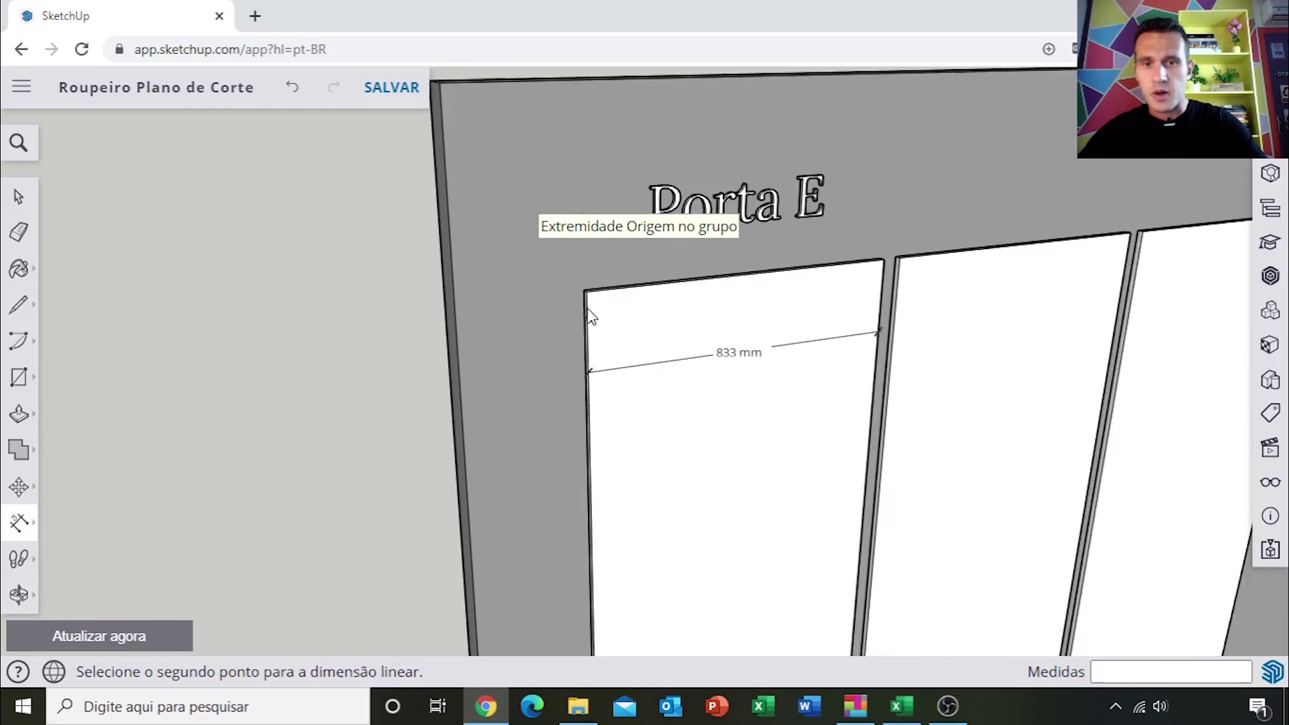
scroll(590, 288, "up", 2)
scroll(588, 282, "up", 1)
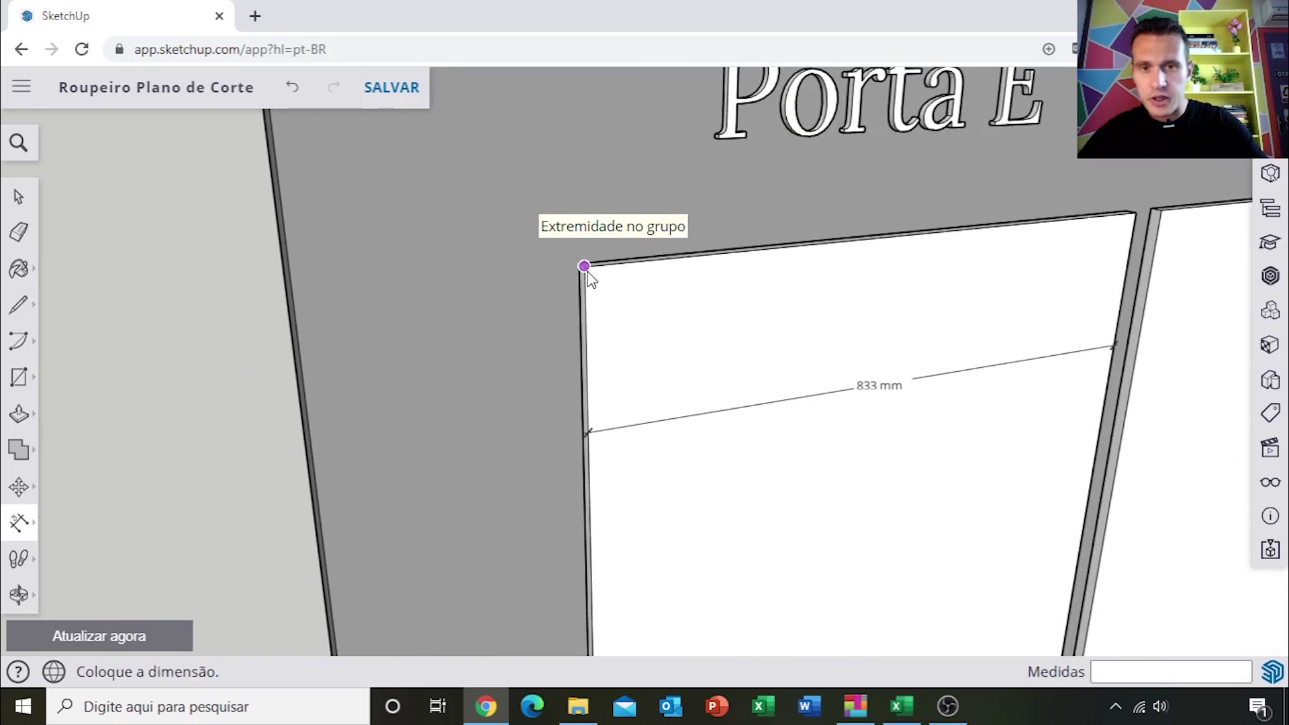
left_click(729, 253)
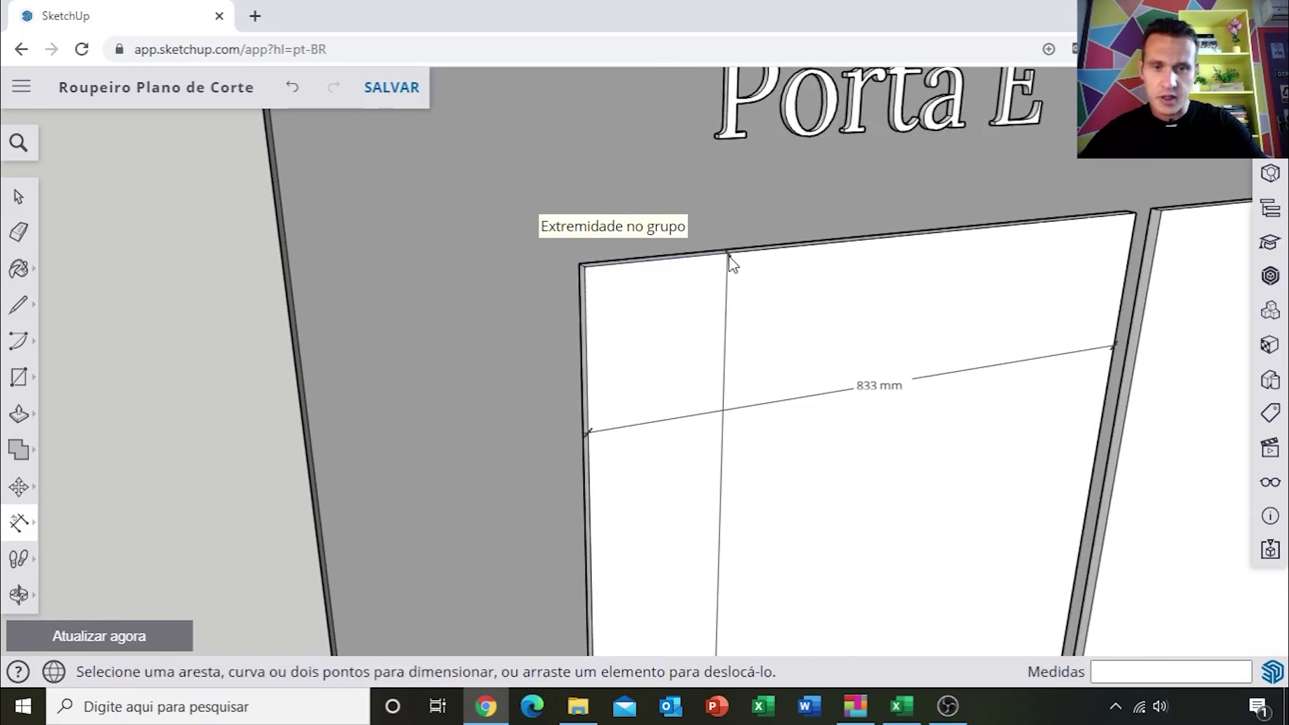
scroll(751, 331, "down", 2)
scroll(848, 454, "down", 2)
scroll(826, 440, "down", 1)
mouse_move(826, 440)
middle_mouse_down("shift")
mouse_move(704, 290)
mouse_move(578, 250)
middle_mouse_up("shift")
scroll(624, 311, "up", 1)
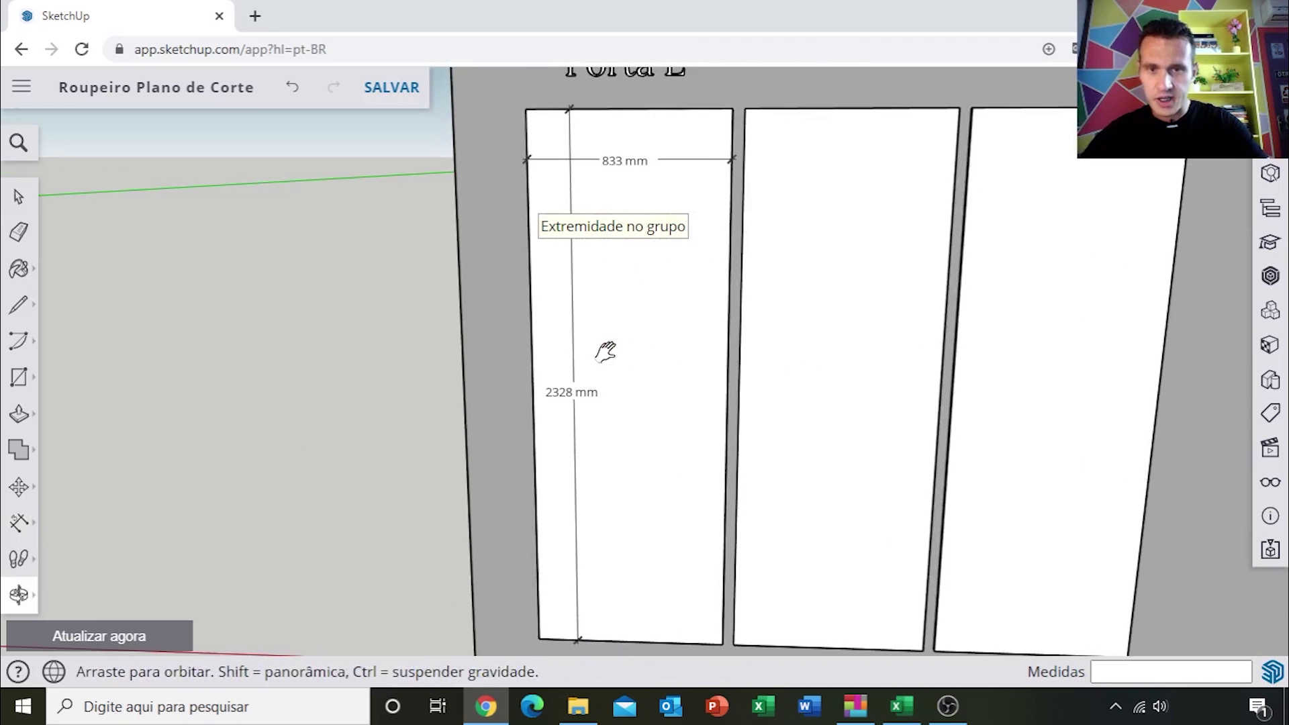
key("t")
scroll(644, 339, "down", 3)
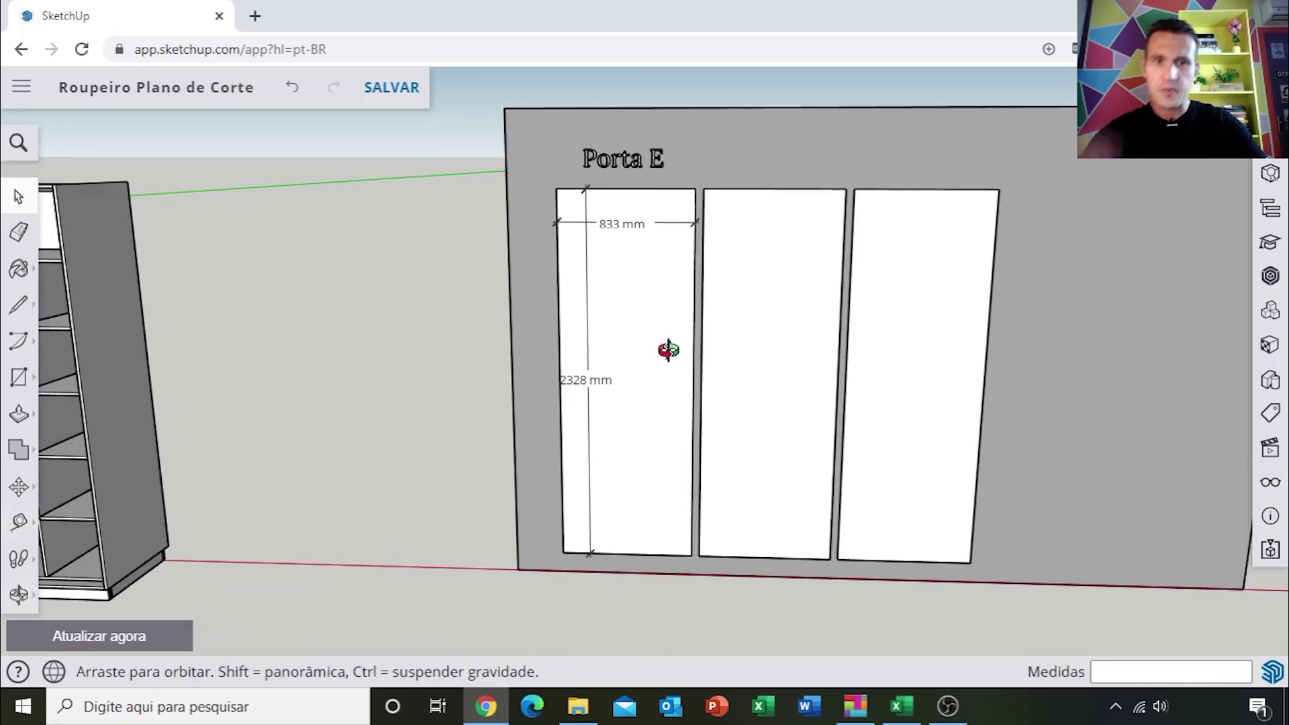
middle_click_drag(668, 349, 675, 362)
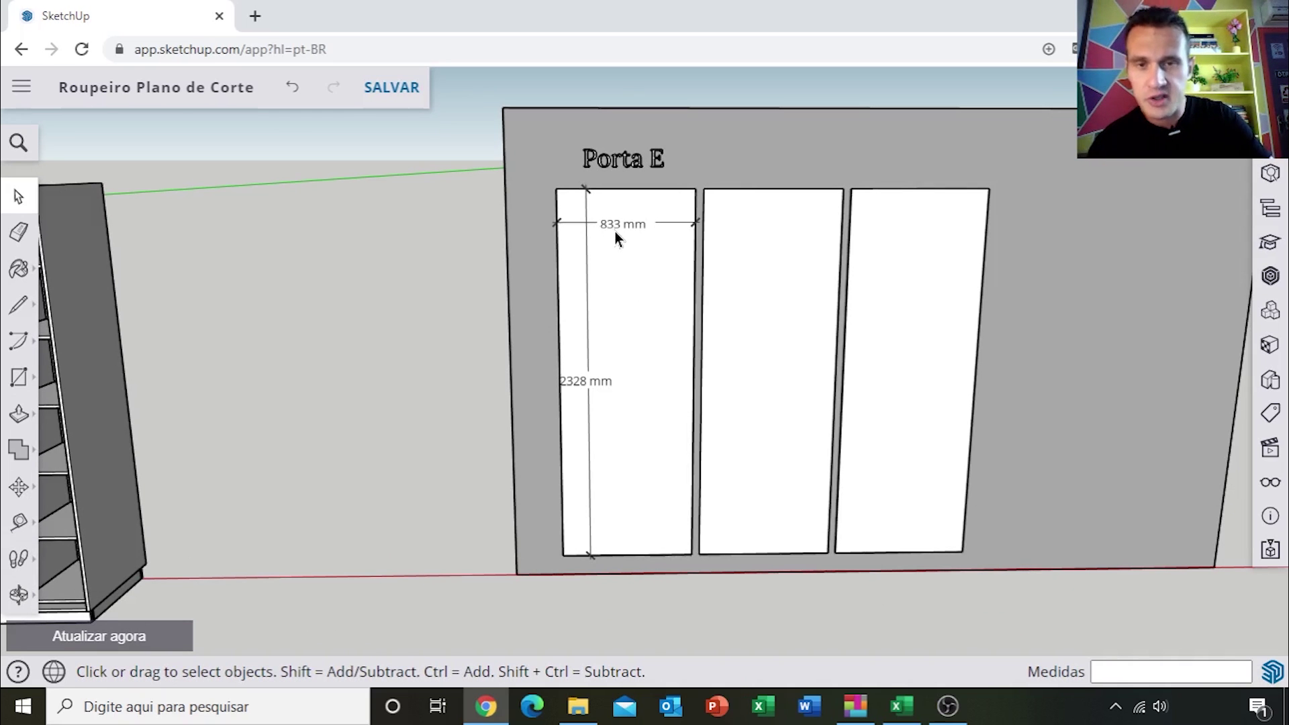
scroll(627, 247, "down", 3)
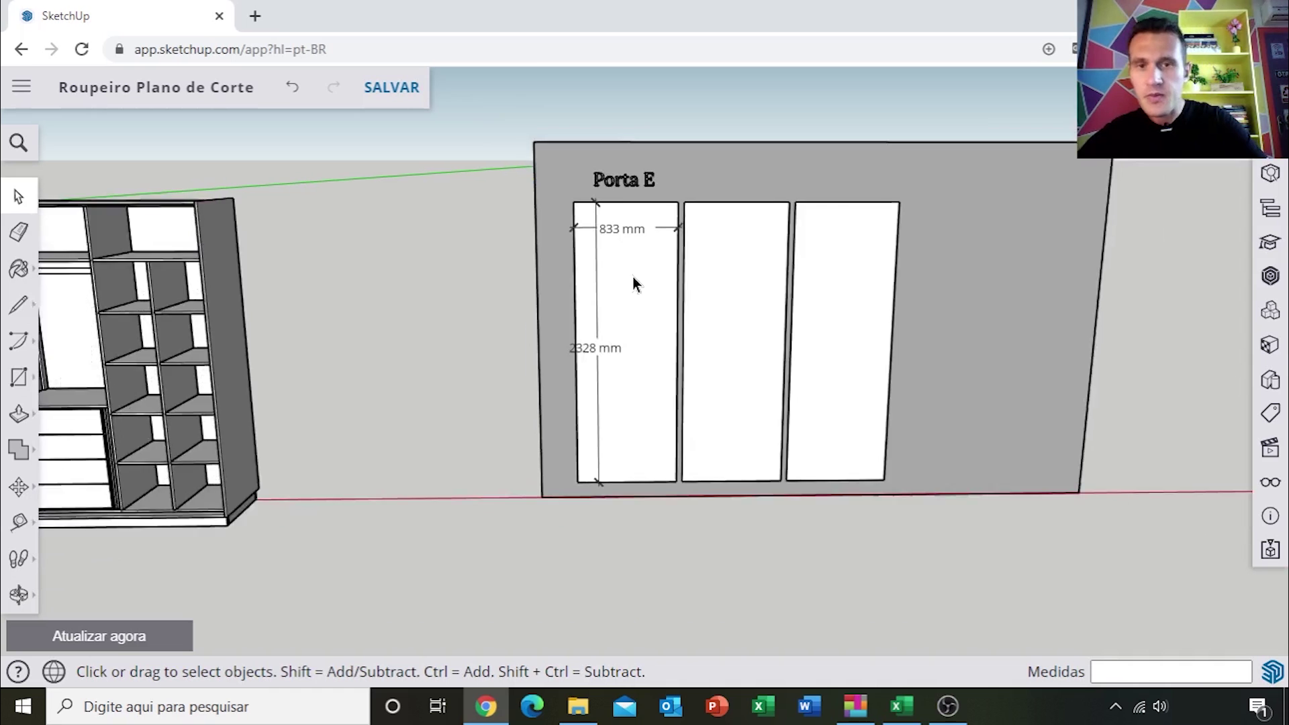
key("o")
left_click_drag(535, 285, 777, 380)
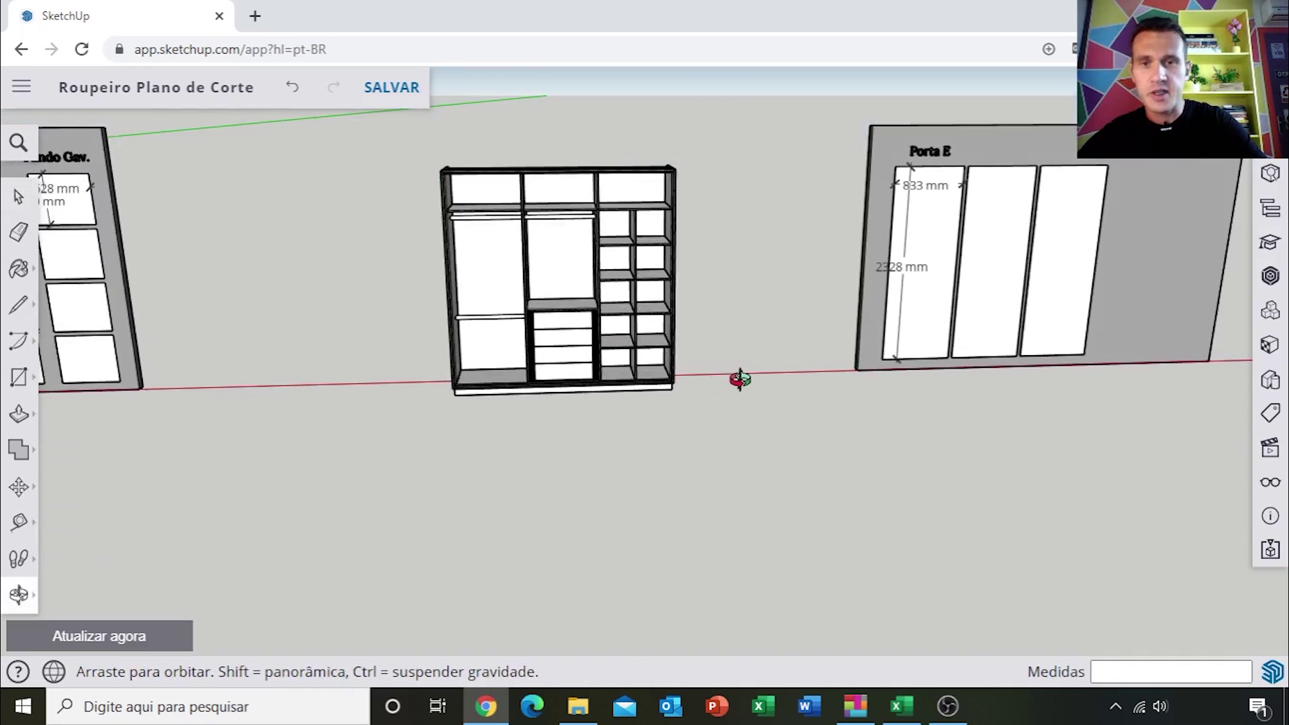
key("space")
scroll(454, 249, "up", 3)
scroll(450, 220, "up", 3)
mouse_move(460, 259)
middle_mouse_down()
mouse_move(498, 344)
mouse_move(485, 296)
middle_mouse_up()
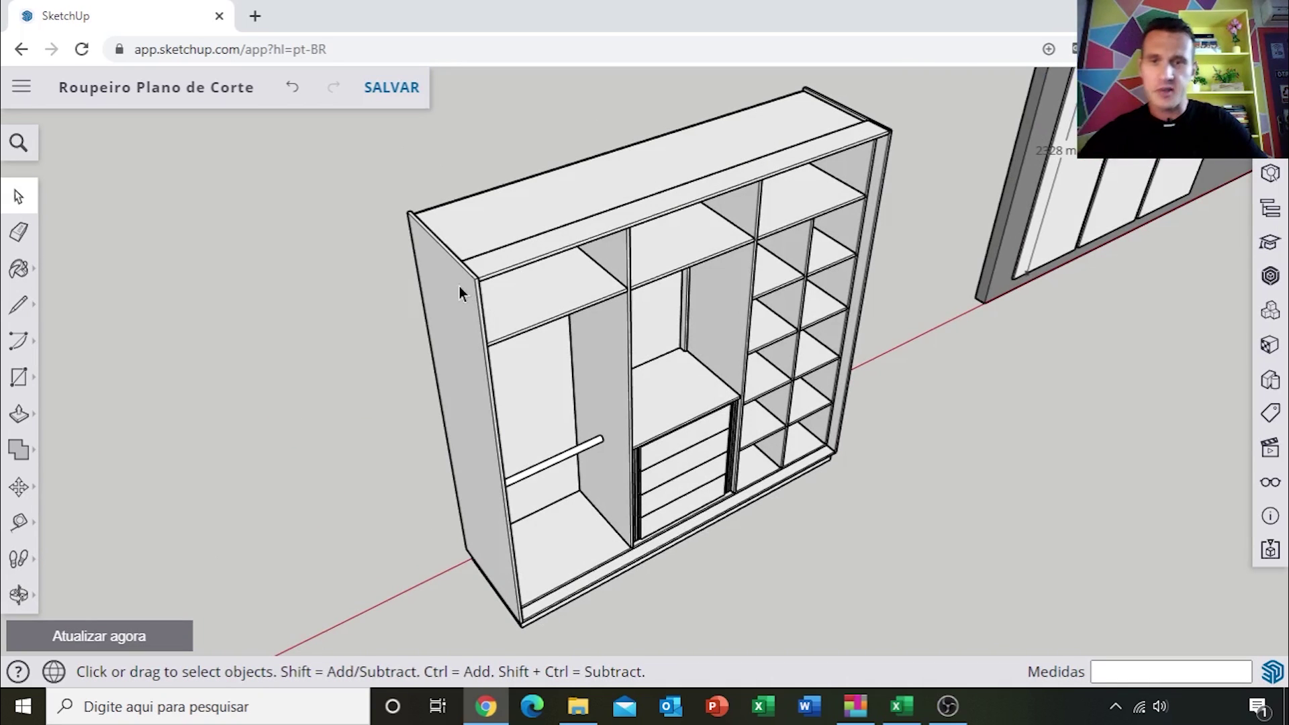
scroll(459, 286, "up", 2)
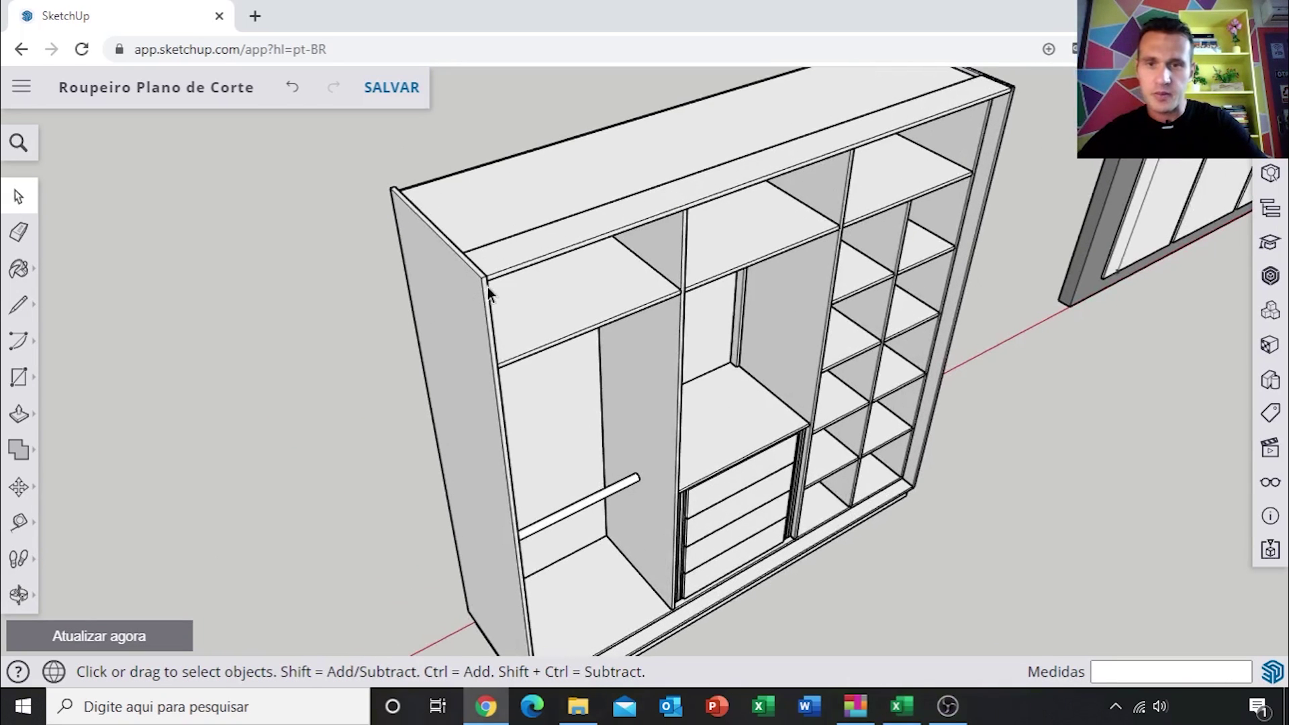
Move the selected side panels along the red axis beside the Porta E sheet
left_click(995, 137, "ctrl")
mouse_move(463, 379)
middle_mouse_down()
mouse_move(509, 385)
mouse_move(738, 285)
middle_mouse_up()
key("m")
left_click(501, 365)
scroll(772, 269, "down", 3)
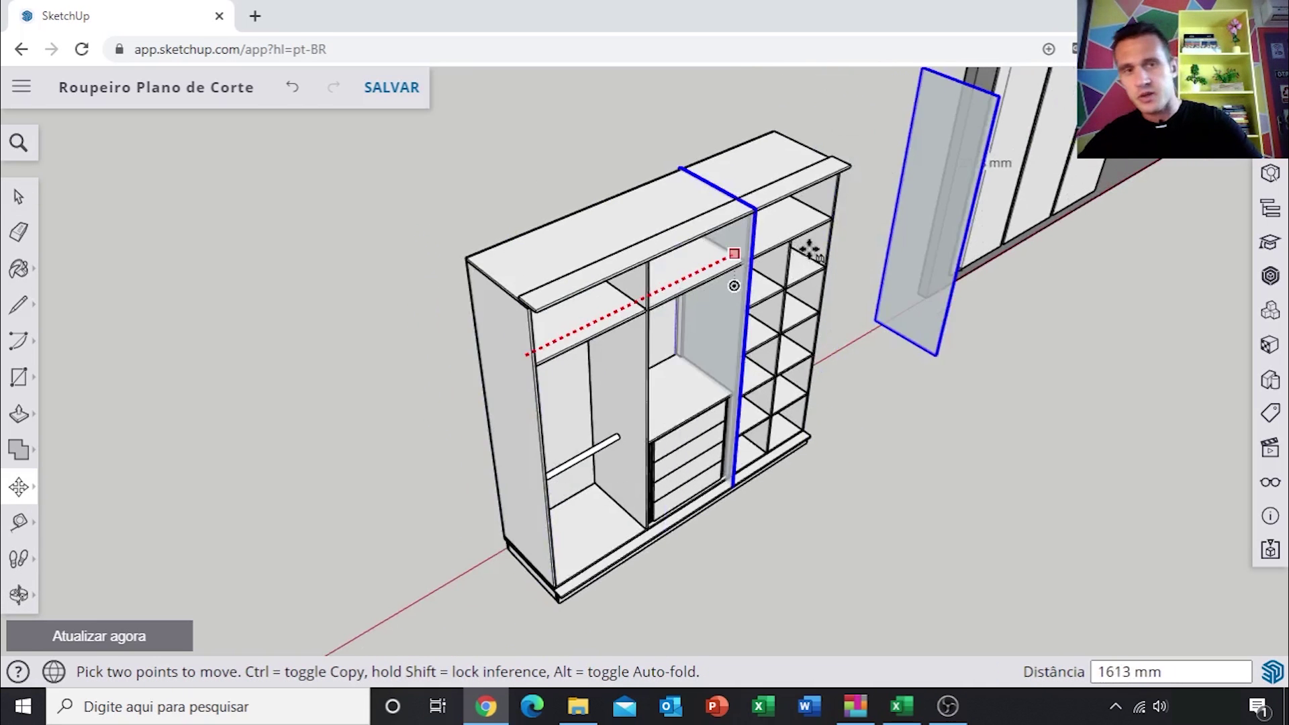
scroll(838, 241, "down", 3)
scroll(865, 232, "down", 3)
middle_click_drag(866, 232, 438, 537, "shift")
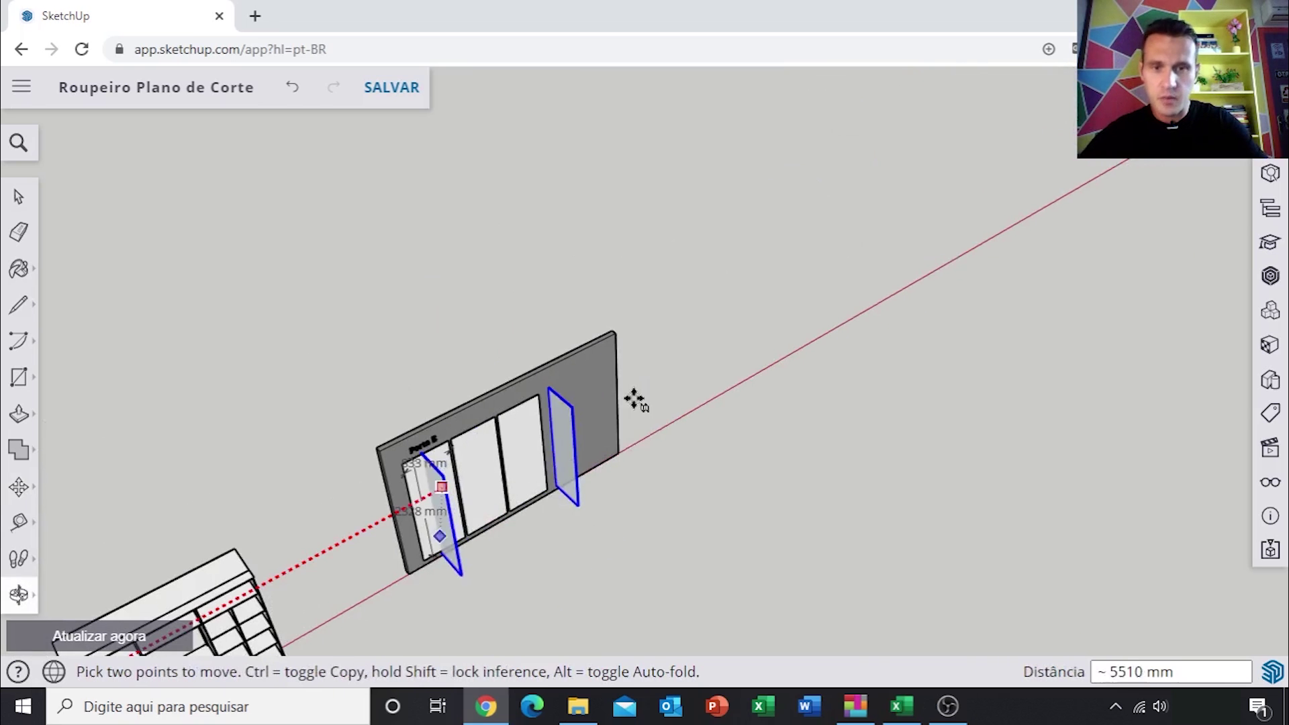
left_click(577, 423)
Rotate one side panel 180° about its top edge
scroll(577, 396, "up", 2)
scroll(567, 394, "up", 2)
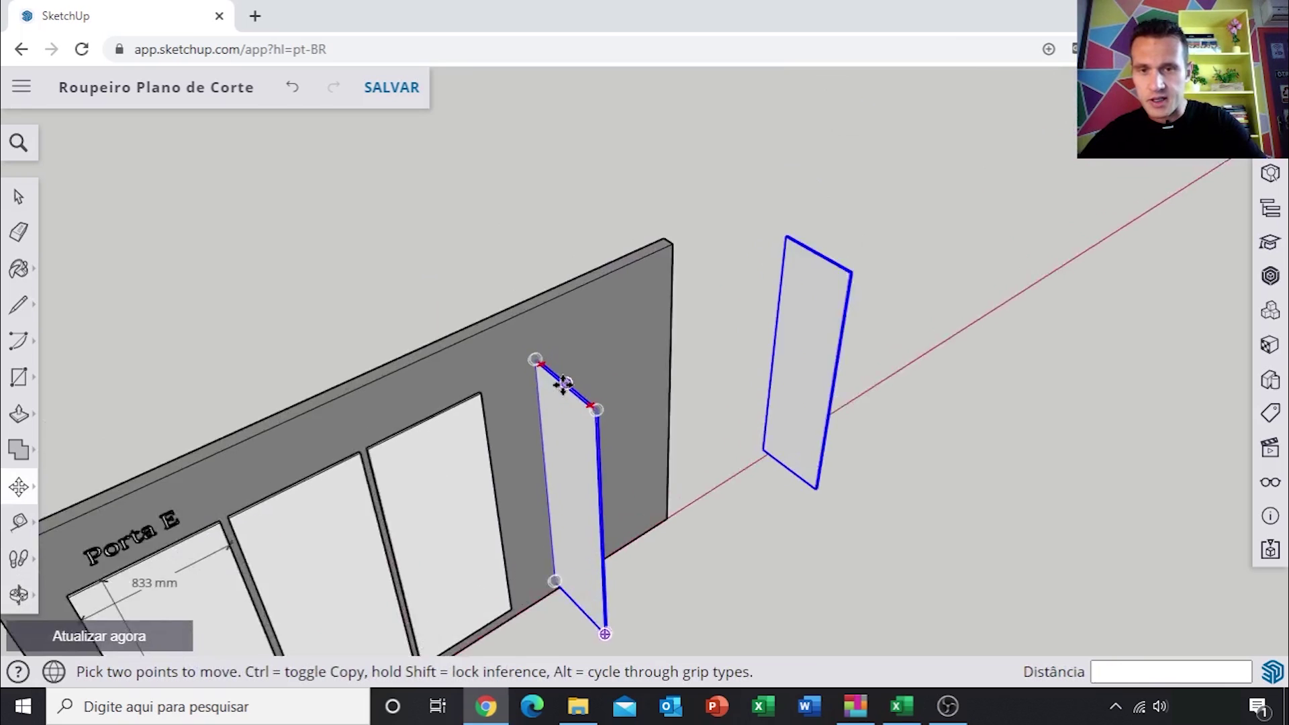
scroll(561, 383, "up", 2)
scroll(541, 357, "up", 2)
scroll(530, 354, "up", 3)
mouse_move(525, 356)
middle_mouse_down()
mouse_move(621, 445)
mouse_move(583, 422)
mouse_move(663, 441)
middle_mouse_up()
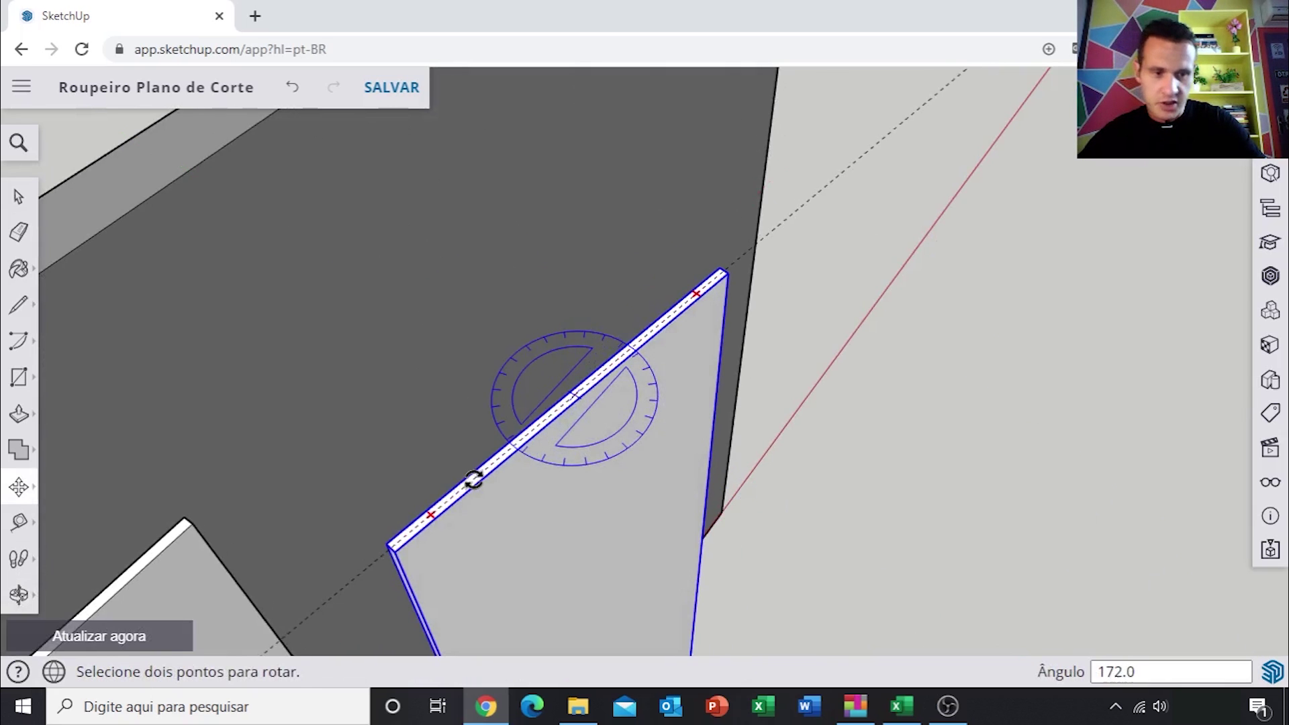
left_click(481, 493)
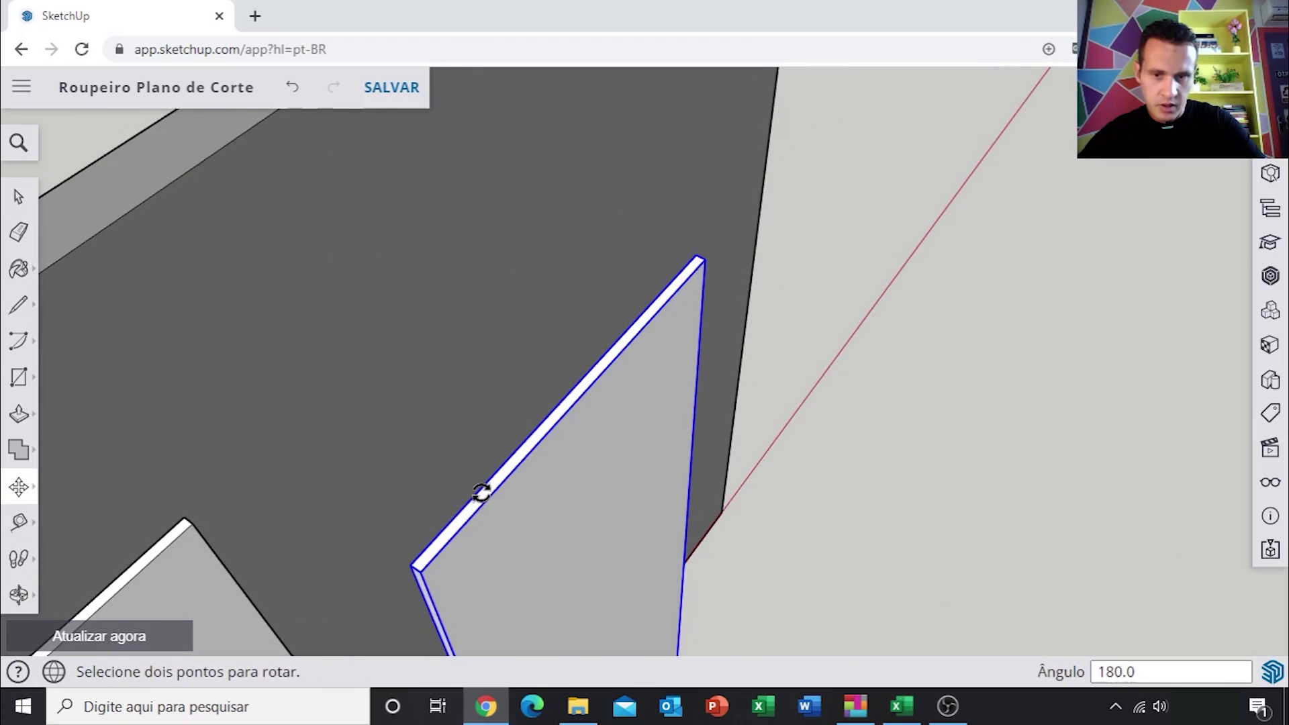
Move the flipped panel by its corner against the Porta E sheet
key("m")
mouse_move(483, 495)
middle_mouse_down()
mouse_move(552, 458)
mouse_move(513, 437)
middle_mouse_up()
scroll(500, 449, "up", 3)
left_click(488, 461)
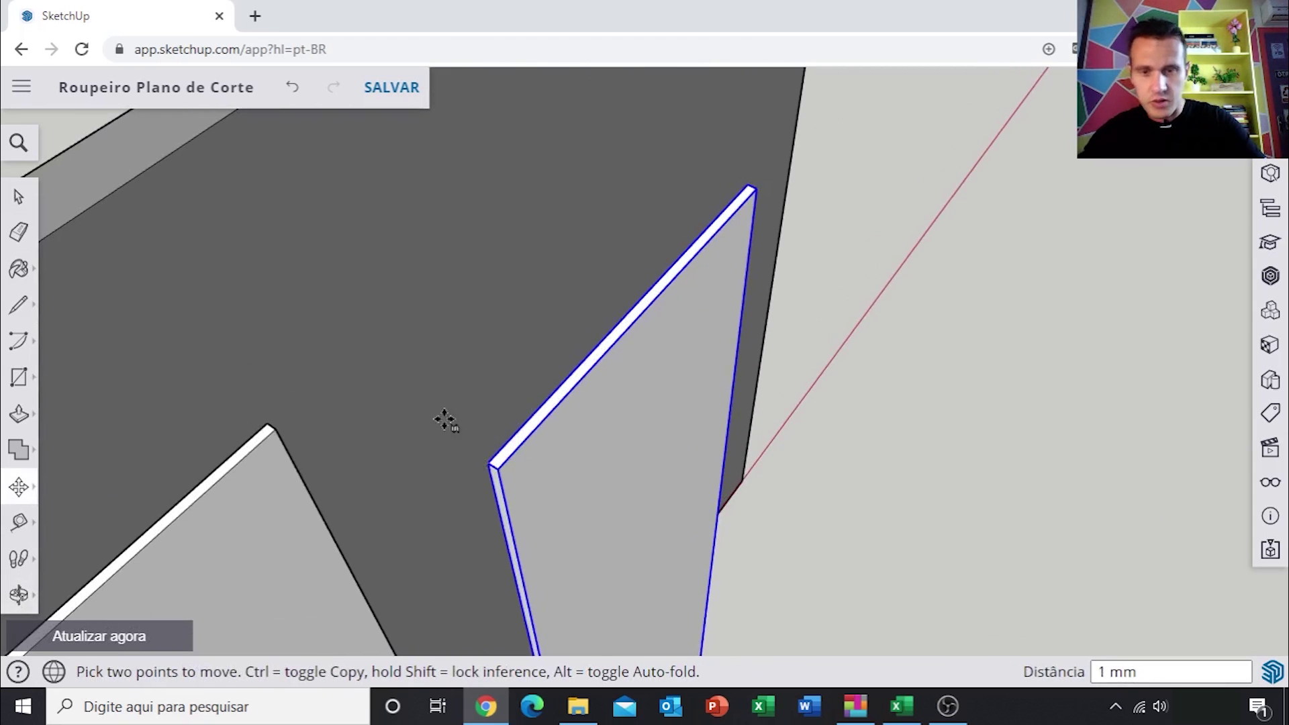
left_click(345, 357)
scroll(470, 369, "down", 3)
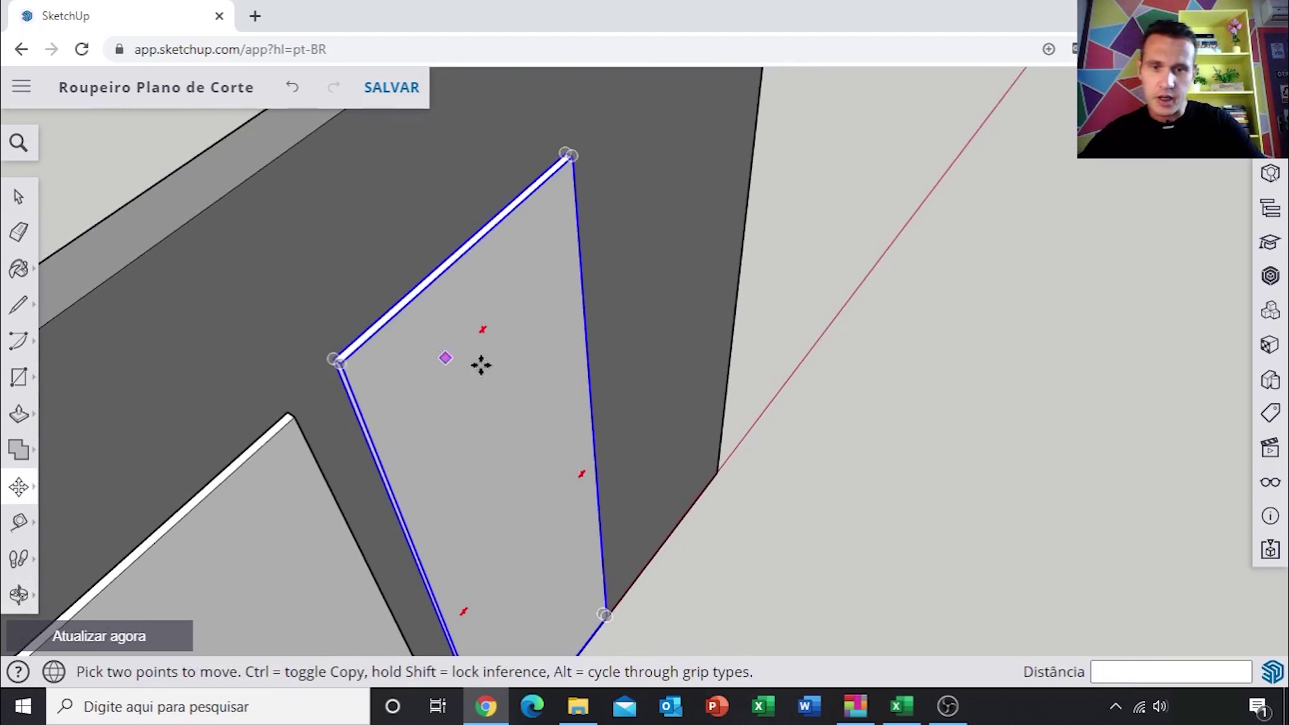
Select the remaining loose side panel and grab its corner to move it
scroll(529, 389, "down", 3)
scroll(570, 378, "down", 3)
scroll(671, 396, "down", 2)
key("space")
left_click(920, 595)
mouse_move(920, 595)
middle_mouse_down()
mouse_move(799, 498)
mouse_move(719, 478)
middle_mouse_up()
scroll(744, 521, "up", 2)
scroll(744, 517, "up", 1)
left_click(745, 513)
key("m")
left_click(730, 513)
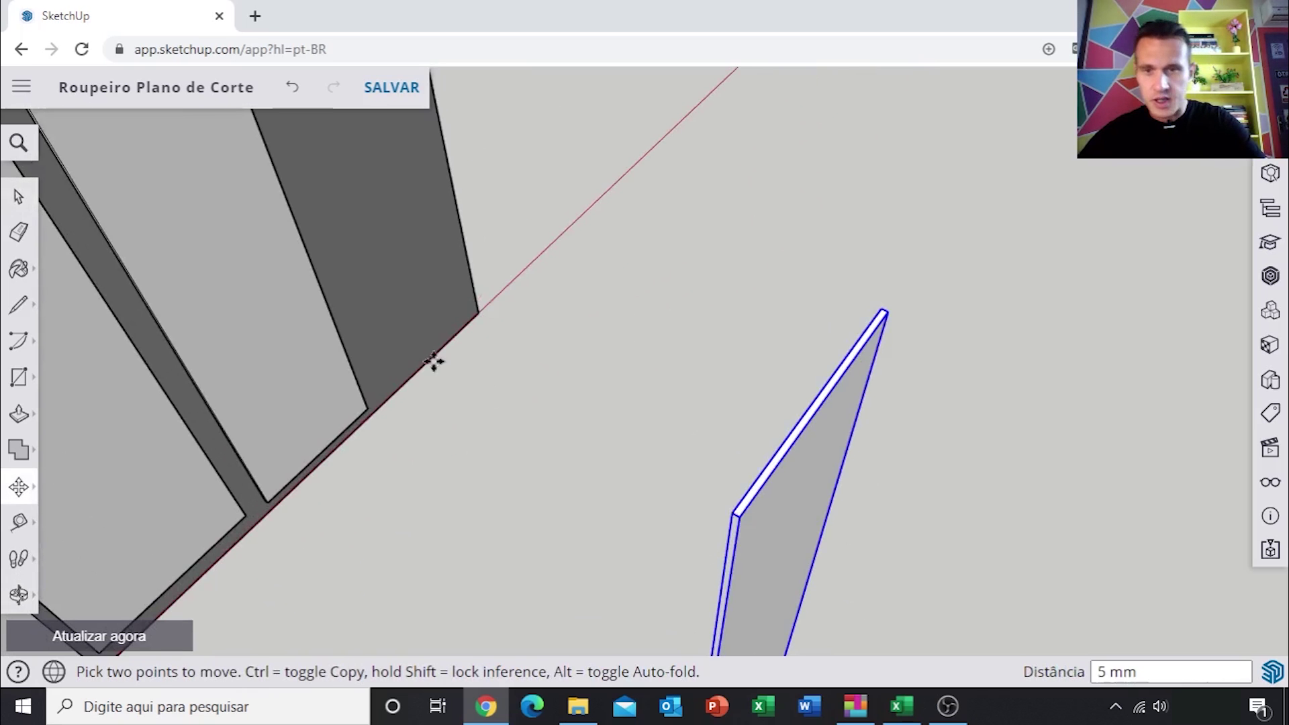
Bring the panel over to the Porta E sheet, viewed from the front
mouse_move(342, 264)
middle_mouse_down()
mouse_move(515, 477)
mouse_move(460, 306)
middle_mouse_up()
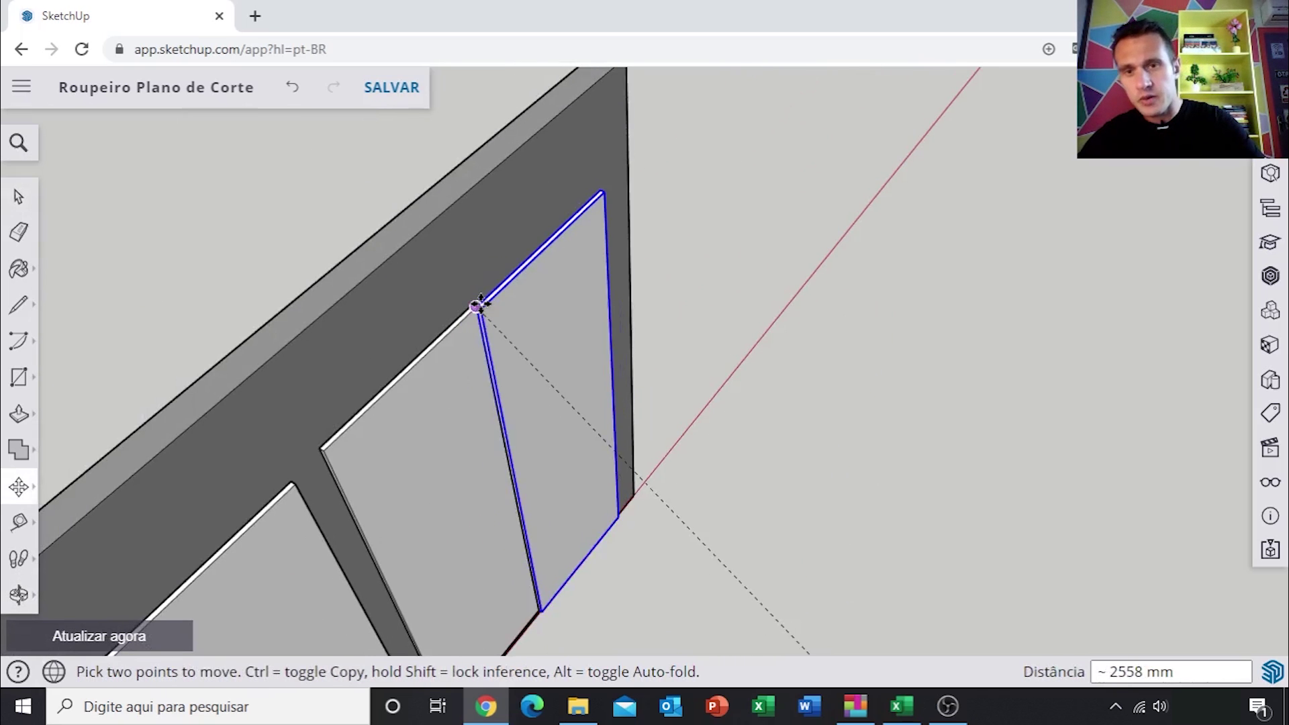
scroll(462, 307, "up", 2)
scroll(461, 307, "up", 2)
scroll(463, 308, "up", 1)
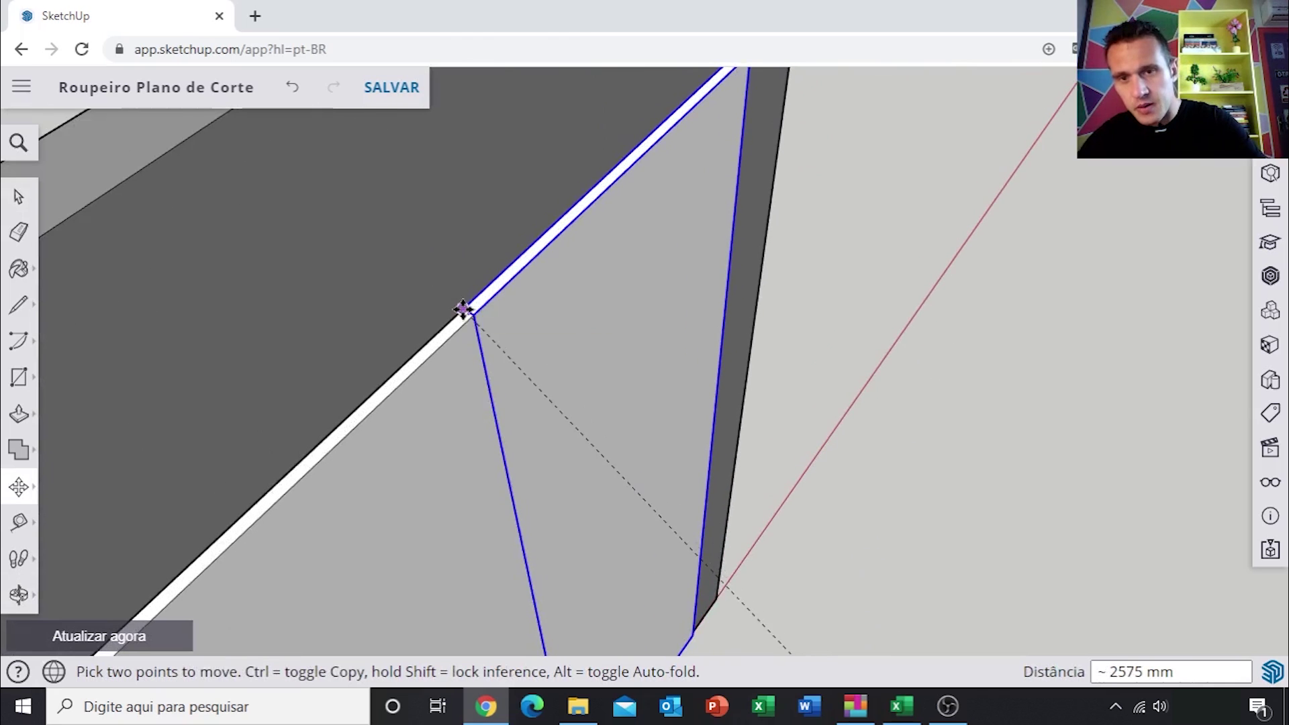
scroll(558, 348, "down", 2)
scroll(616, 400, "down", 2)
scroll(710, 481, "down", 2)
mouse_move(711, 480)
middle_mouse_down()
mouse_move(476, 440)
mouse_move(336, 320)
middle_mouse_up()
mouse_move(560, 440)
left_mouse_down()
mouse_move(533, 353)
mouse_move(552, 333)
left_mouse_up()
Shift the panel 141 mm right to sit as the fifth piece on the sheet
key("m")
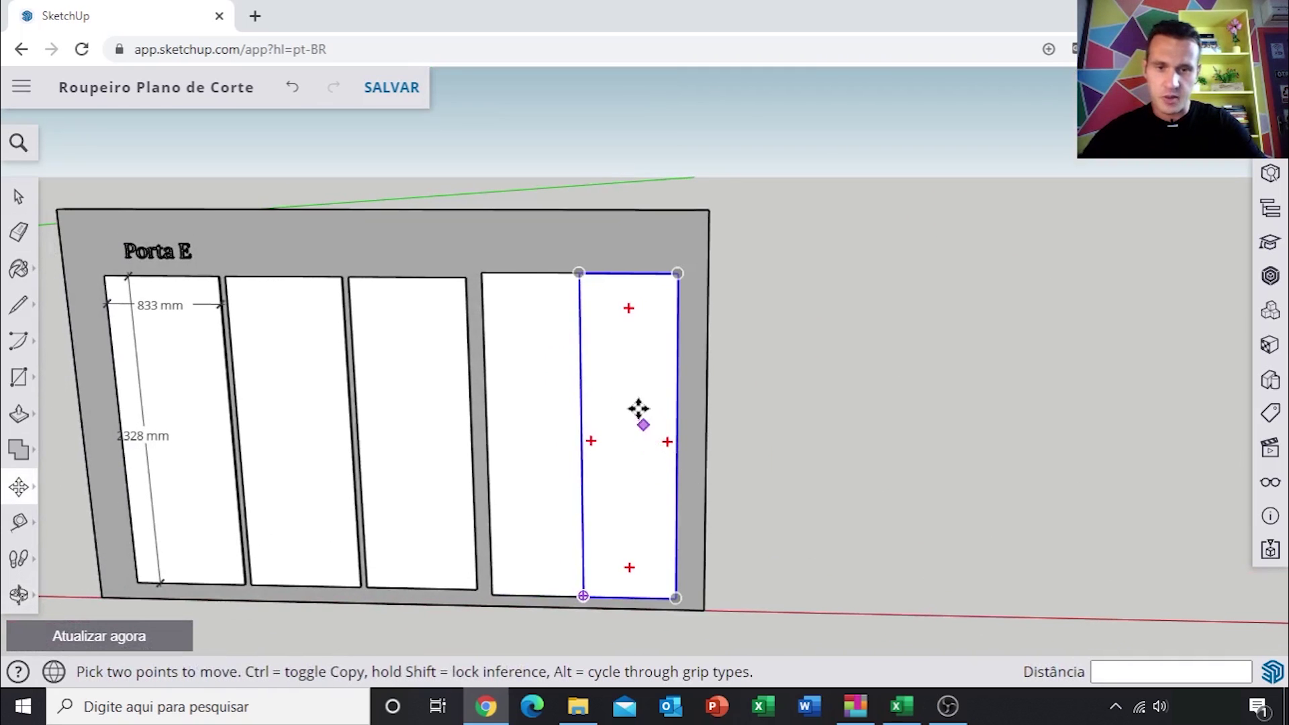
left_click(640, 410)
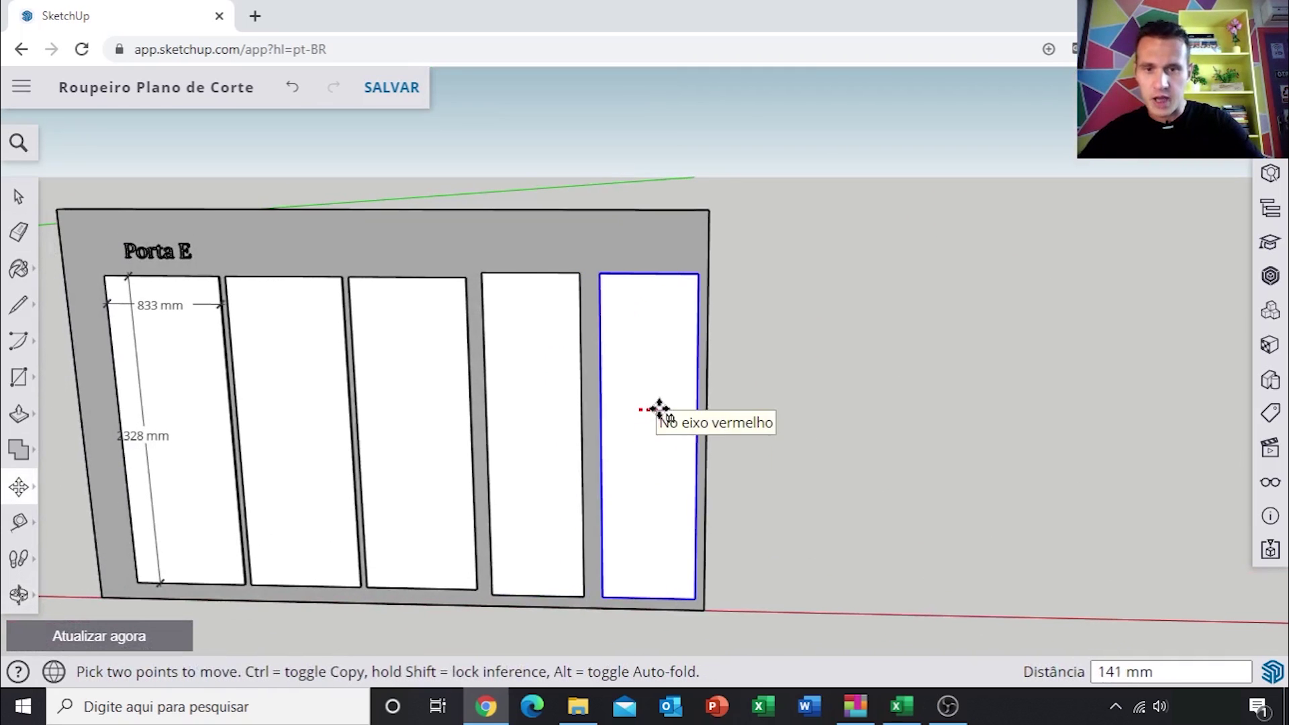
left_click(670, 409)
key("space")
mouse_move(742, 339)
middle_mouse_down()
mouse_move(512, 455)
mouse_move(613, 392)
middle_mouse_up()
Push/pull the backing board's side face out to about 6300 mm and exit its group
scroll(691, 275, "up", 3)
scroll(691, 276, "down", 3)
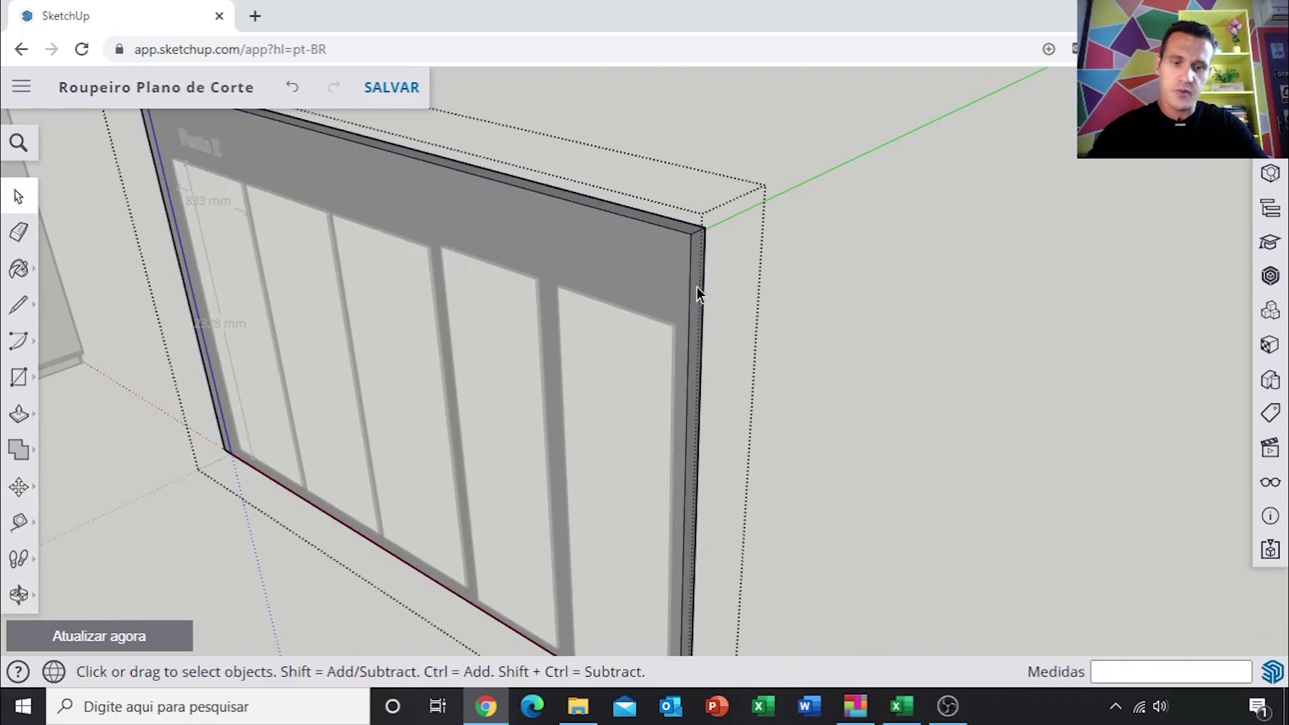
key("p")
left_click(700, 283)
scroll(926, 356, "down", 1)
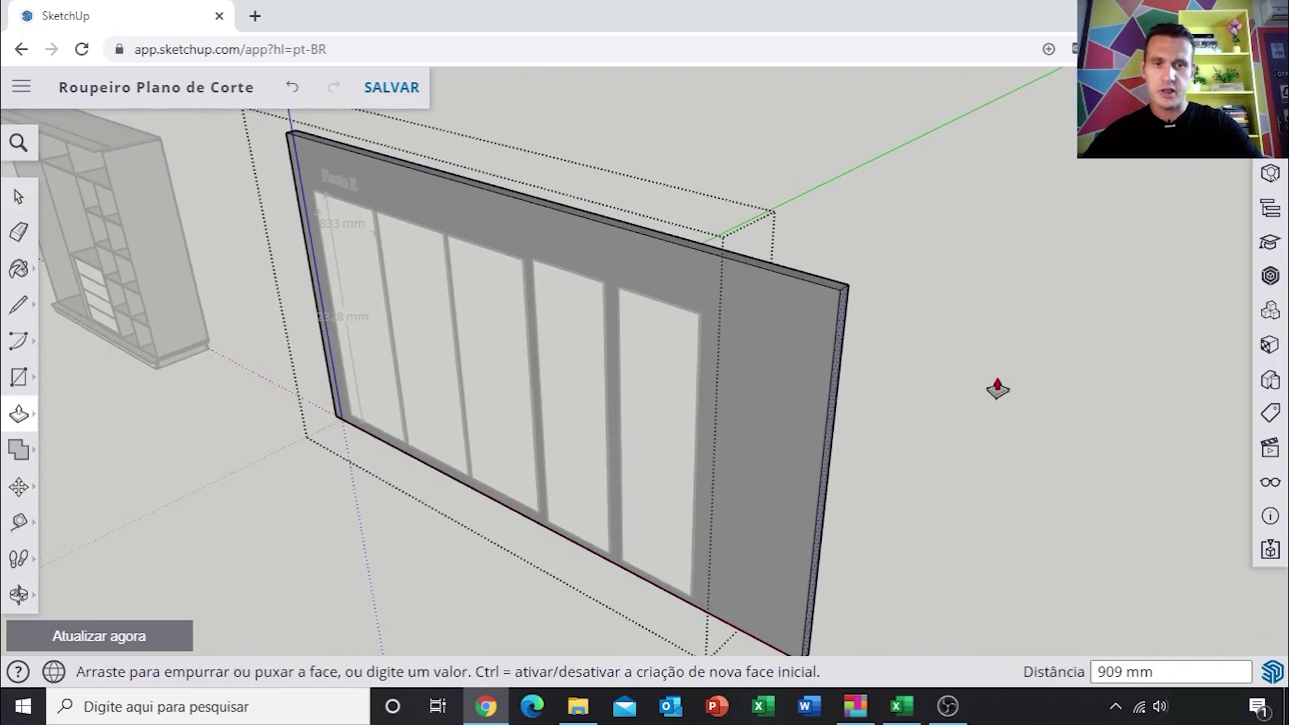
scroll(1010, 392, "down", 2)
scroll(1040, 422, "down", 2)
scroll(1077, 452, "down", 2)
mouse_move(1141, 483)
middle_mouse_down()
mouse_move(877, 403)
mouse_move(1082, 476)
mouse_move(1101, 469)
middle_mouse_up()
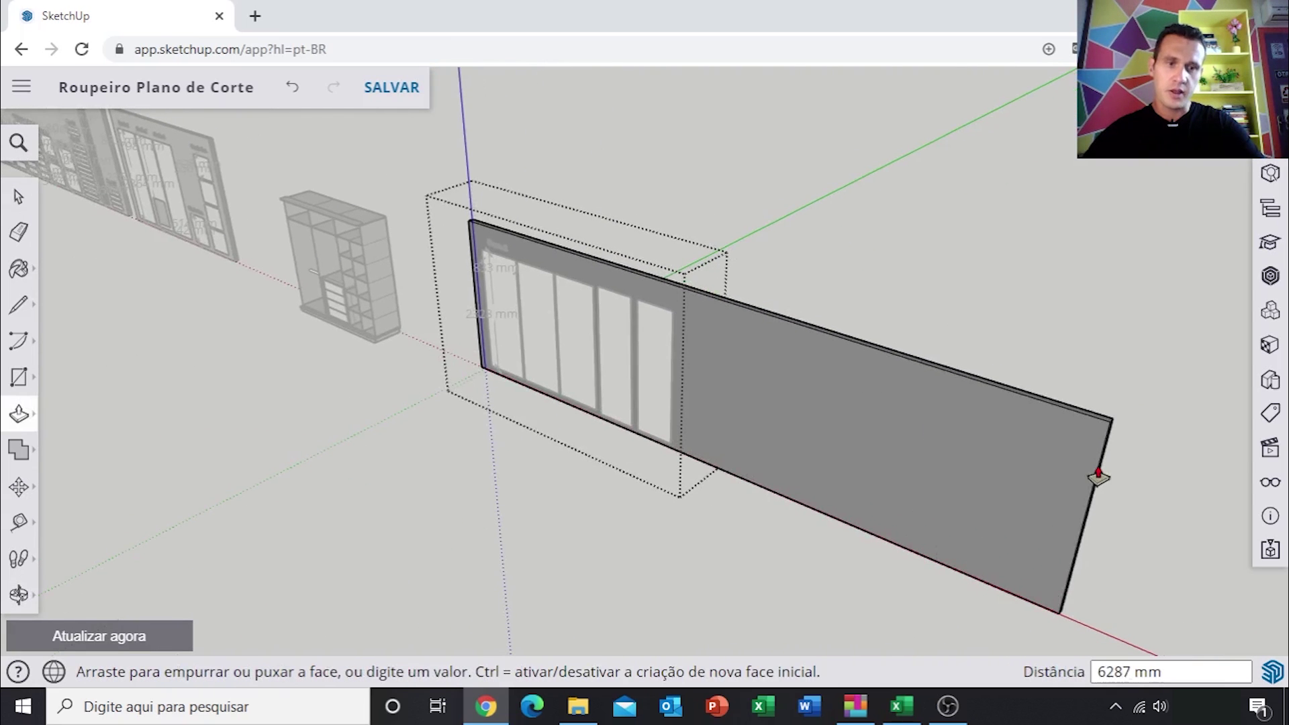
left_click(1101, 469)
key("space")
left_click(1082, 296)
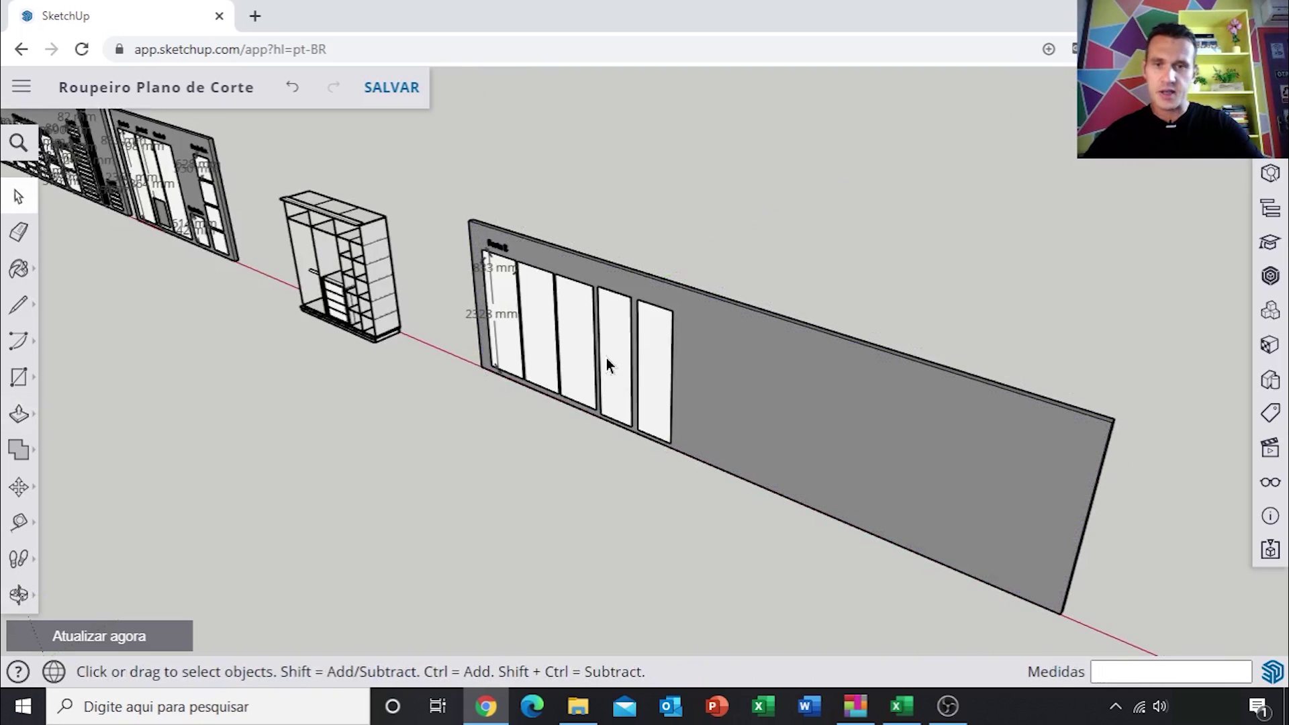
Orbit around the Porta E board to review its five placed panels
scroll(606, 357, "up", 2)
scroll(532, 365, "up", 2)
mouse_move(651, 305)
middle_mouse_down()
mouse_move(795, 278)
mouse_move(684, 368)
mouse_move(694, 379)
middle_mouse_up()
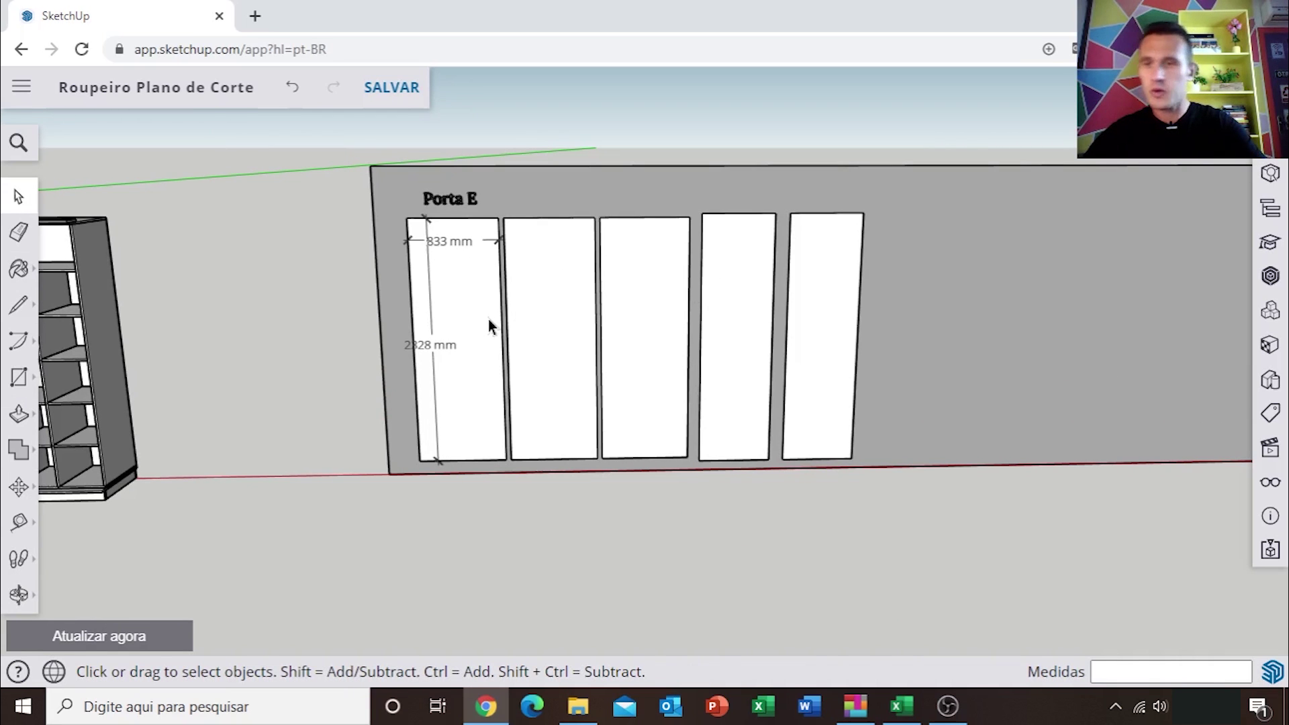
scroll(455, 262, "up", 2)
mouse_move(458, 289)
middle_mouse_down()
mouse_move(598, 275)
mouse_move(624, 285)
middle_mouse_up()
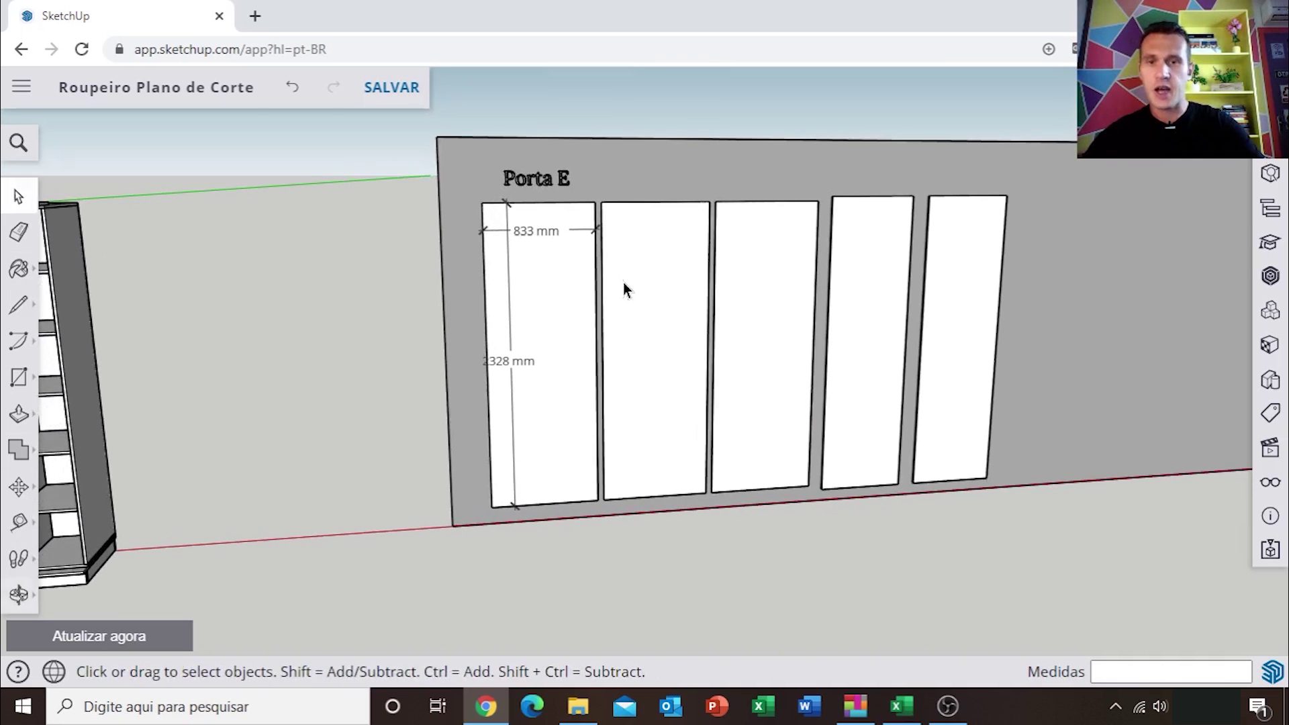
scroll(544, 280, "down", 2)
scroll(547, 285, "down", 2)
scroll(463, 302, "down", 2)
scroll(342, 314, "down", 2)
scroll(304, 316, "down", 2)
mouse_move(282, 323)
middle_mouse_down()
mouse_move(900, 279)
mouse_move(808, 290)
mouse_move(859, 289)
middle_mouse_up()
Orbit and zoom along the wall of labelled cut panels
middle_click_drag(376, 299, 914, 289, "shift")
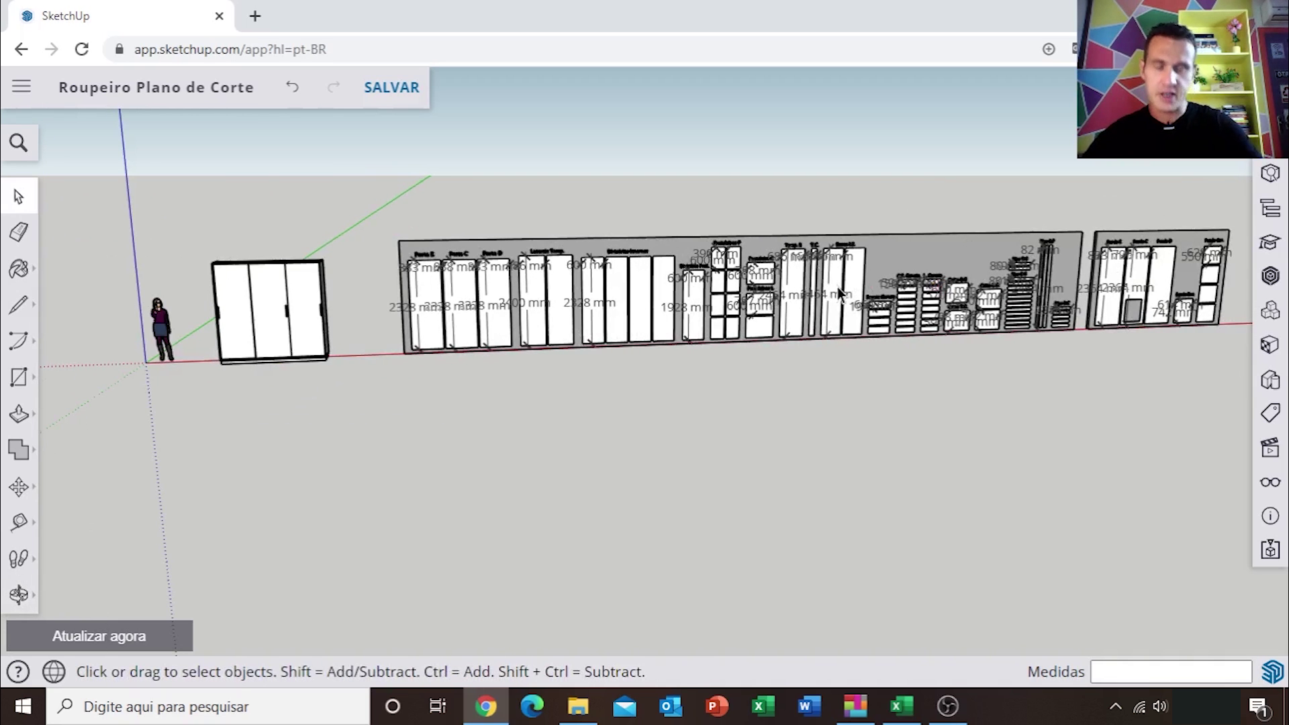
middle_click(717, 296)
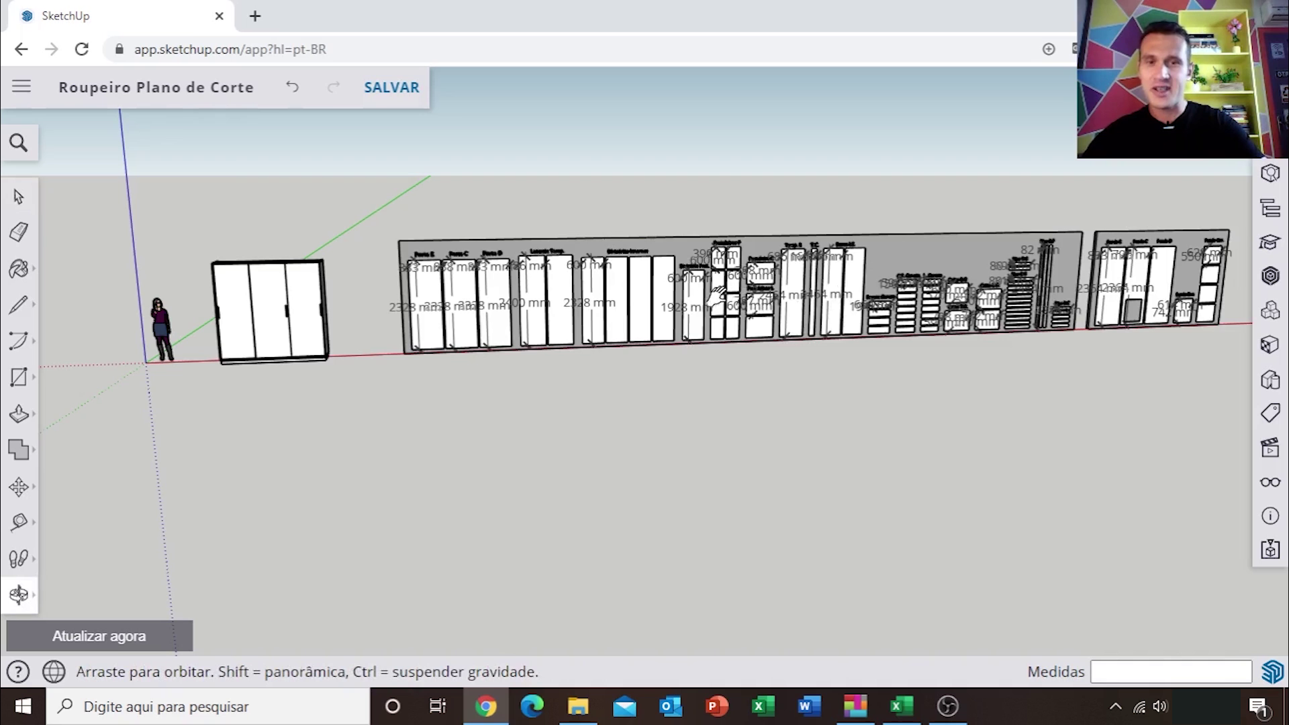
middle_click_drag(717, 296, 666, 307, "shift")
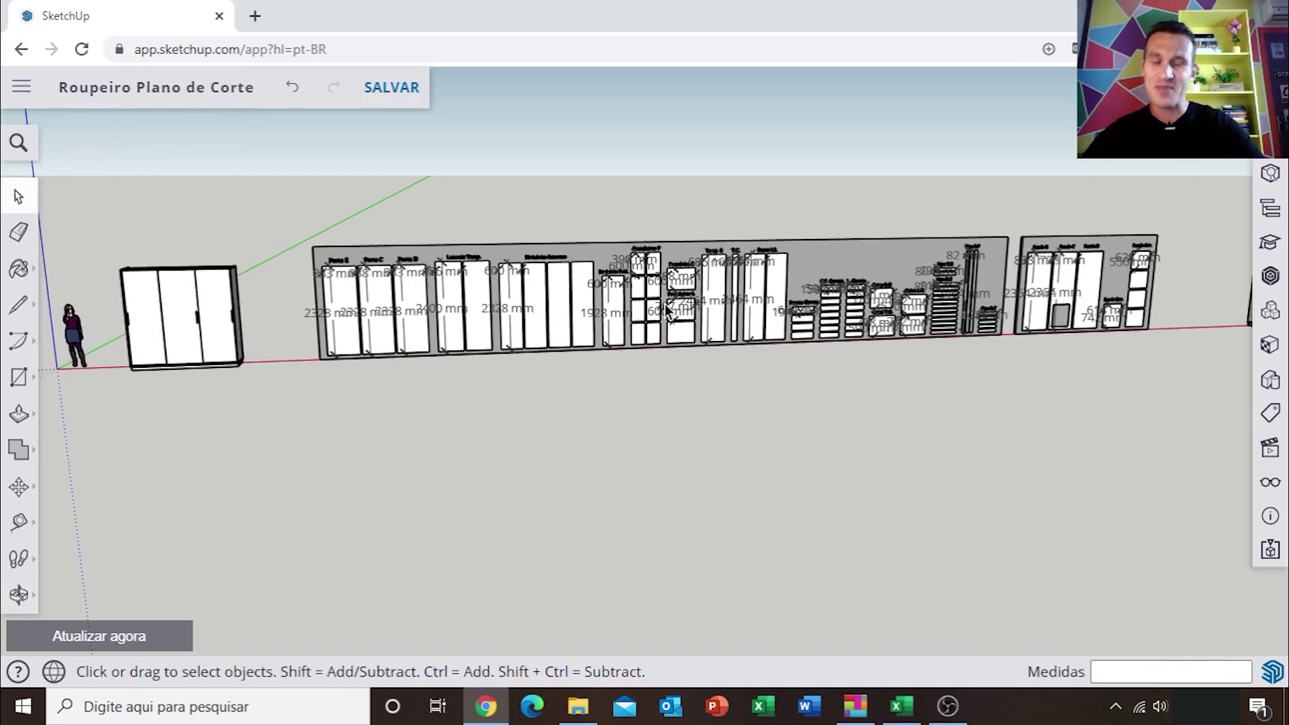
middle_click_drag(401, 344, 513, 329)
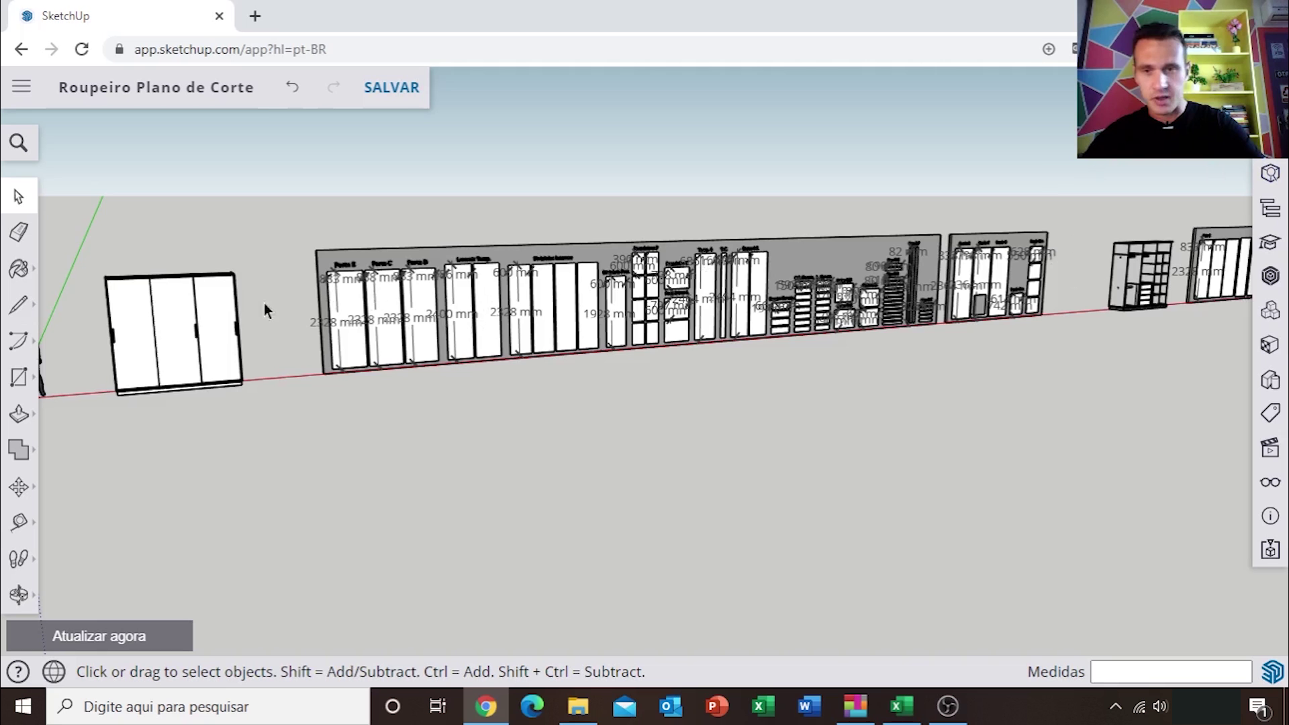
scroll(364, 282, "up", 2)
scroll(355, 295, "up", 2)
scroll(352, 301, "up", 2)
scroll(351, 302, "up", 3)
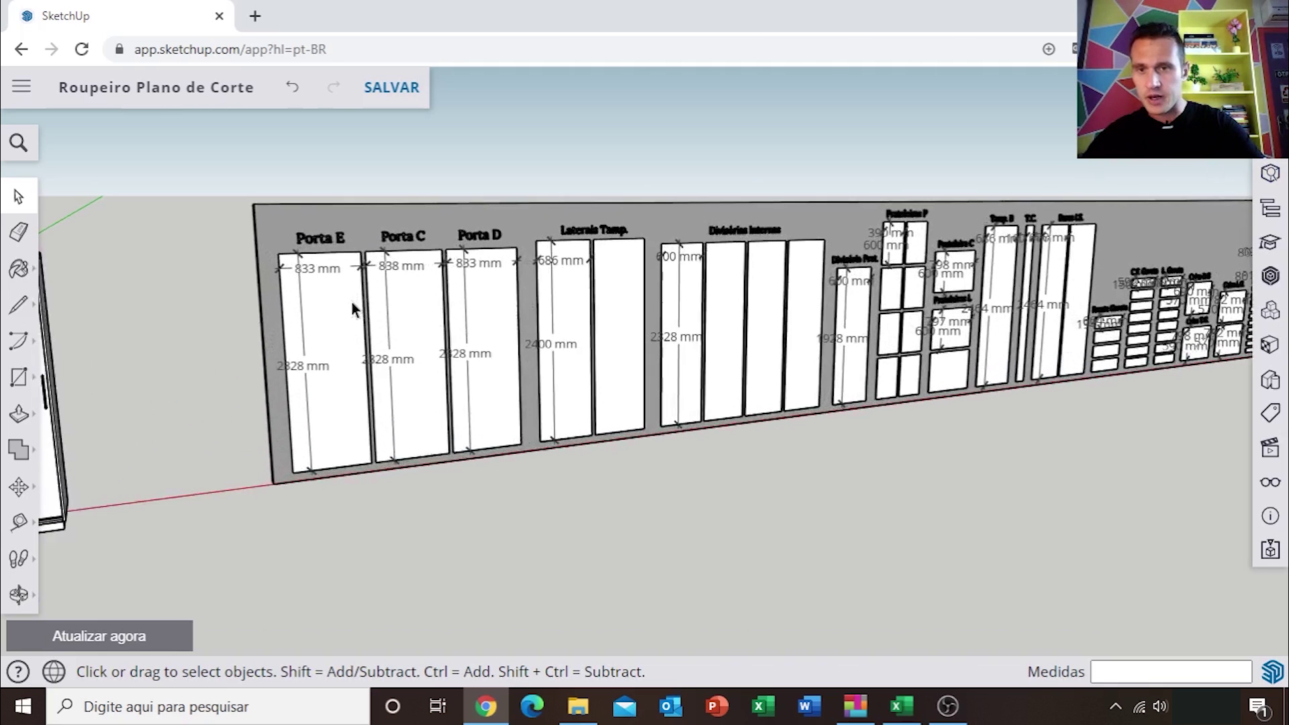
scroll(351, 302, "up", 3)
scroll(352, 302, "up", 3)
middle_click_drag(376, 316, 323, 144)
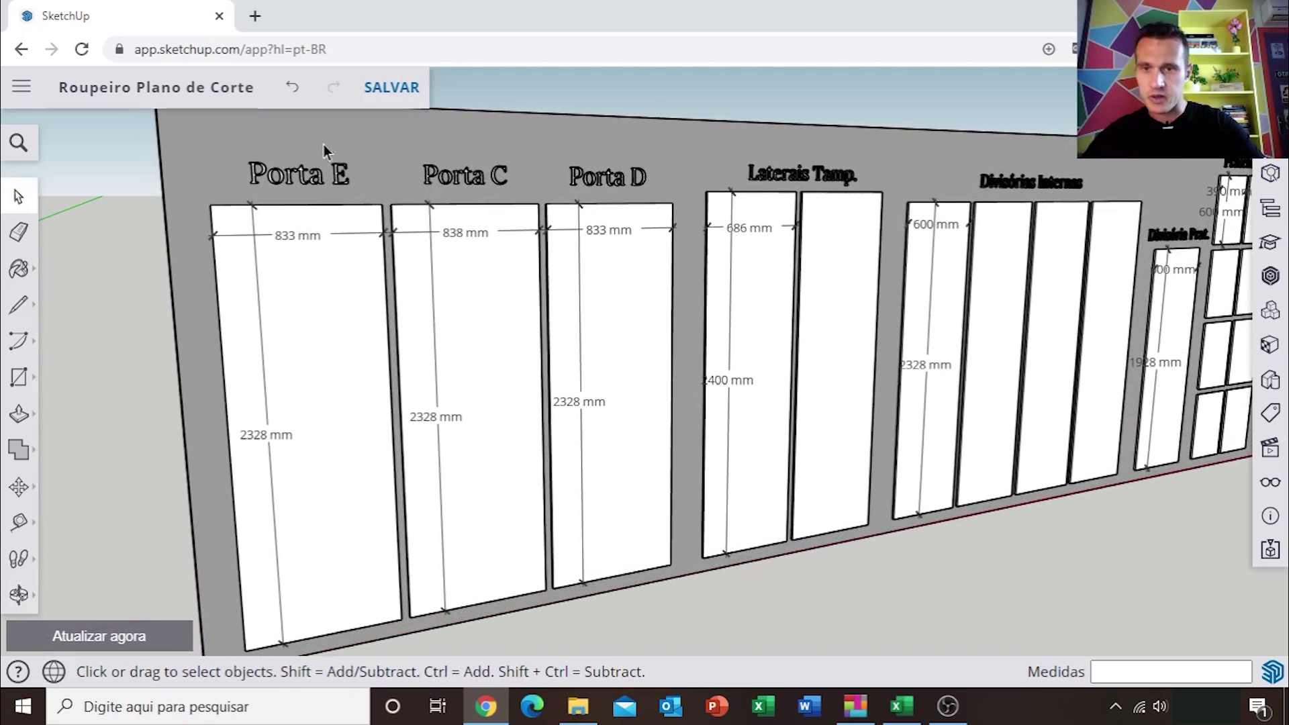
mouse_move(834, 246)
middle_mouse_down()
mouse_move(616, 287)
mouse_move(495, 287)
middle_mouse_up()
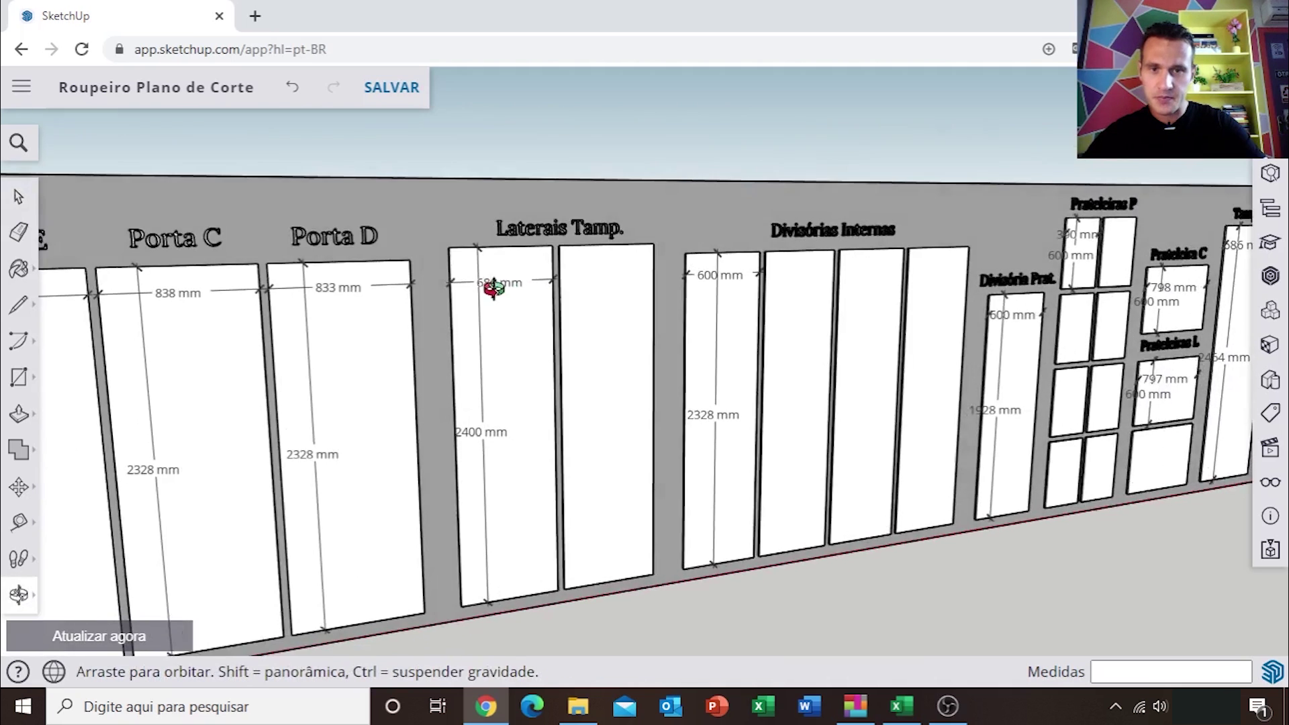
scroll(524, 244, "up", 2)
scroll(441, 230, "up", 2)
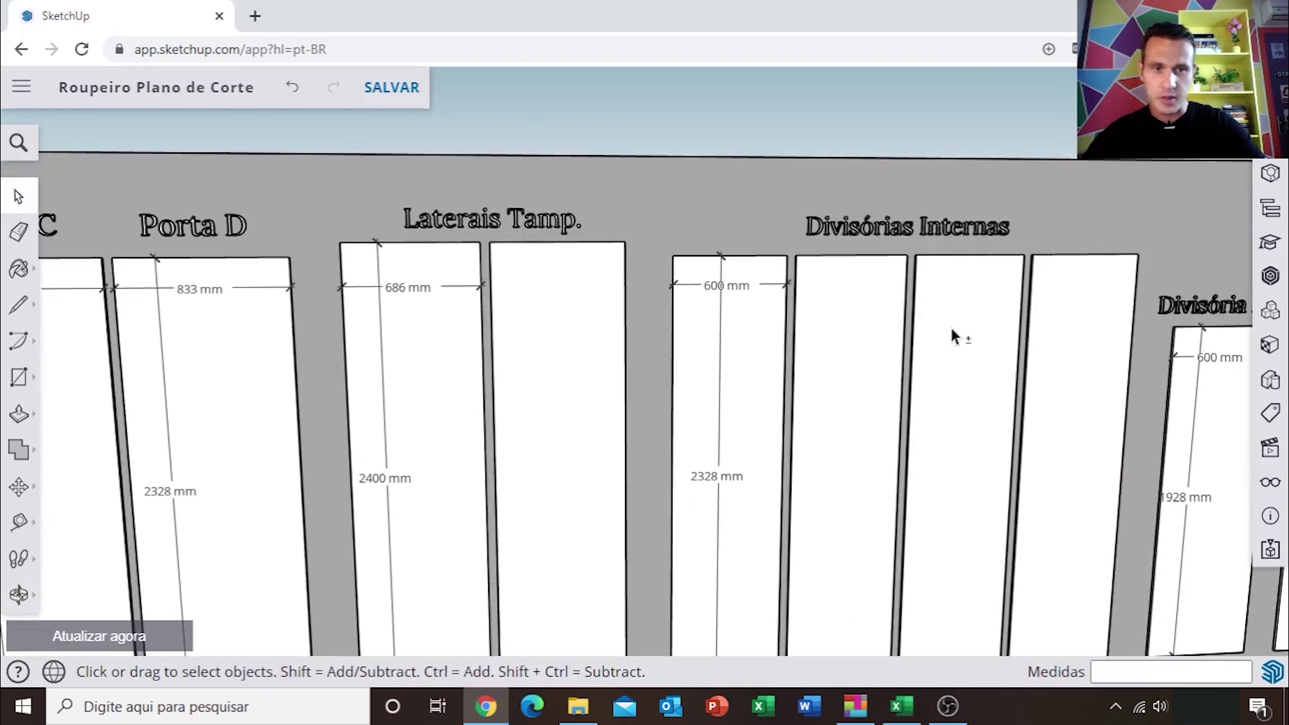
Move past the Divisórias Internas and Bases I.S. to the C.F. Gaveta drawer parts, then bring up Excel
mouse_move(953, 335)
middle_mouse_down()
mouse_move(765, 279)
mouse_move(733, 163)
middle_mouse_up()
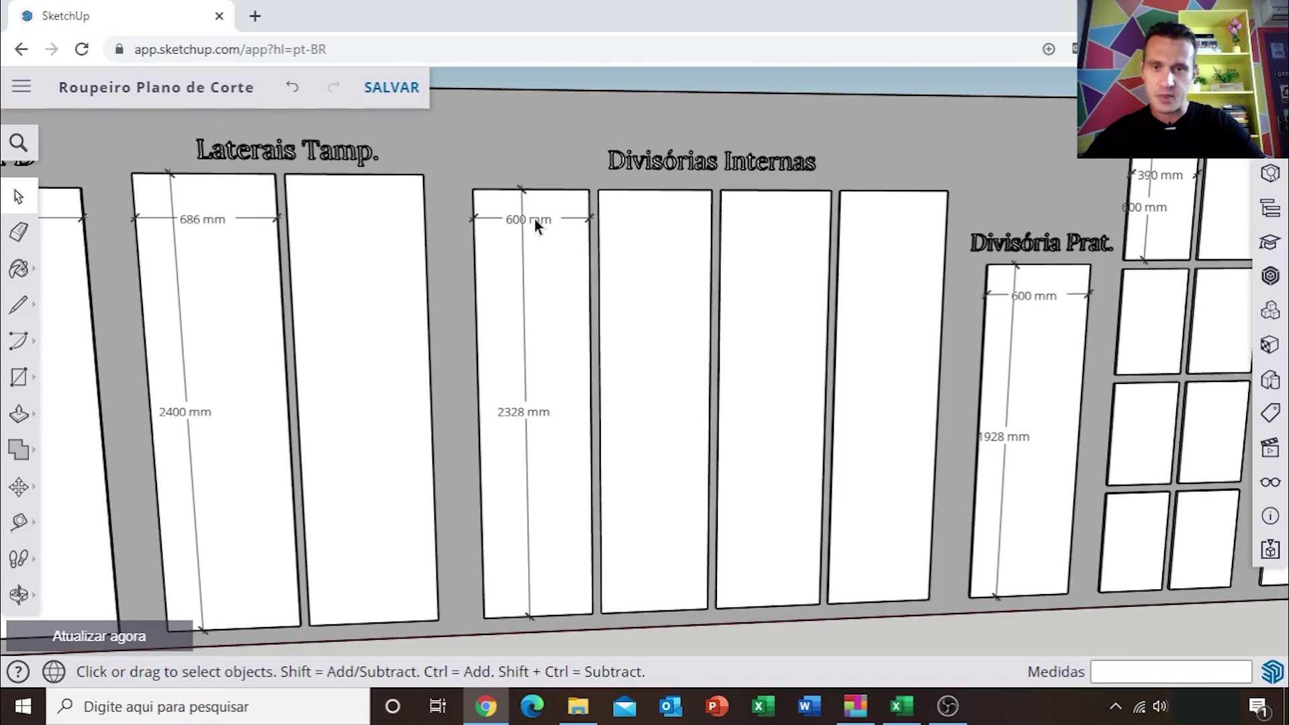
scroll(819, 314, "down", 3)
mouse_move(818, 314)
middle_mouse_down()
mouse_move(786, 337)
mouse_move(680, 322)
middle_mouse_up()
scroll(680, 322, "up", 2)
scroll(973, 390, "up", 2)
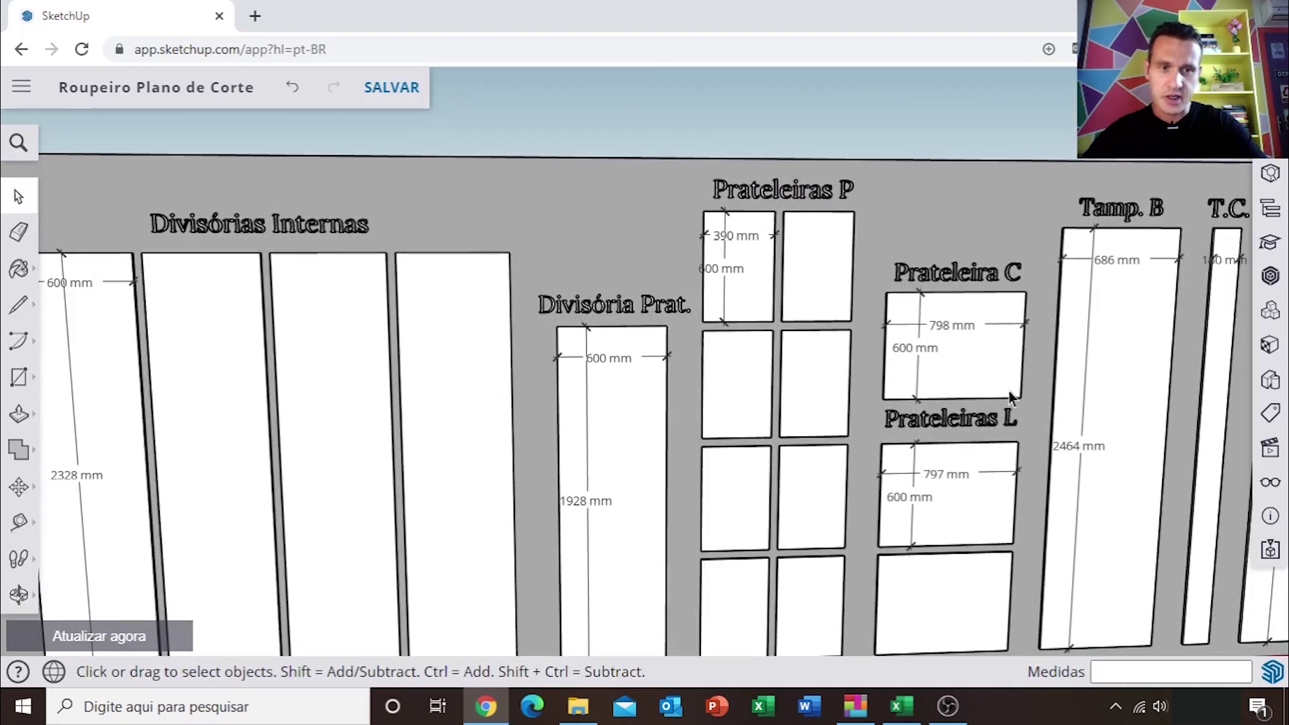
mouse_move(1008, 396)
middle_mouse_down("shift")
mouse_move(870, 325)
mouse_move(453, 309)
mouse_move(298, 321)
middle_mouse_up("shift")
mouse_move(901, 411)
middle_mouse_down("shift")
mouse_move(771, 374)
mouse_move(473, 424)
middle_mouse_up("shift")
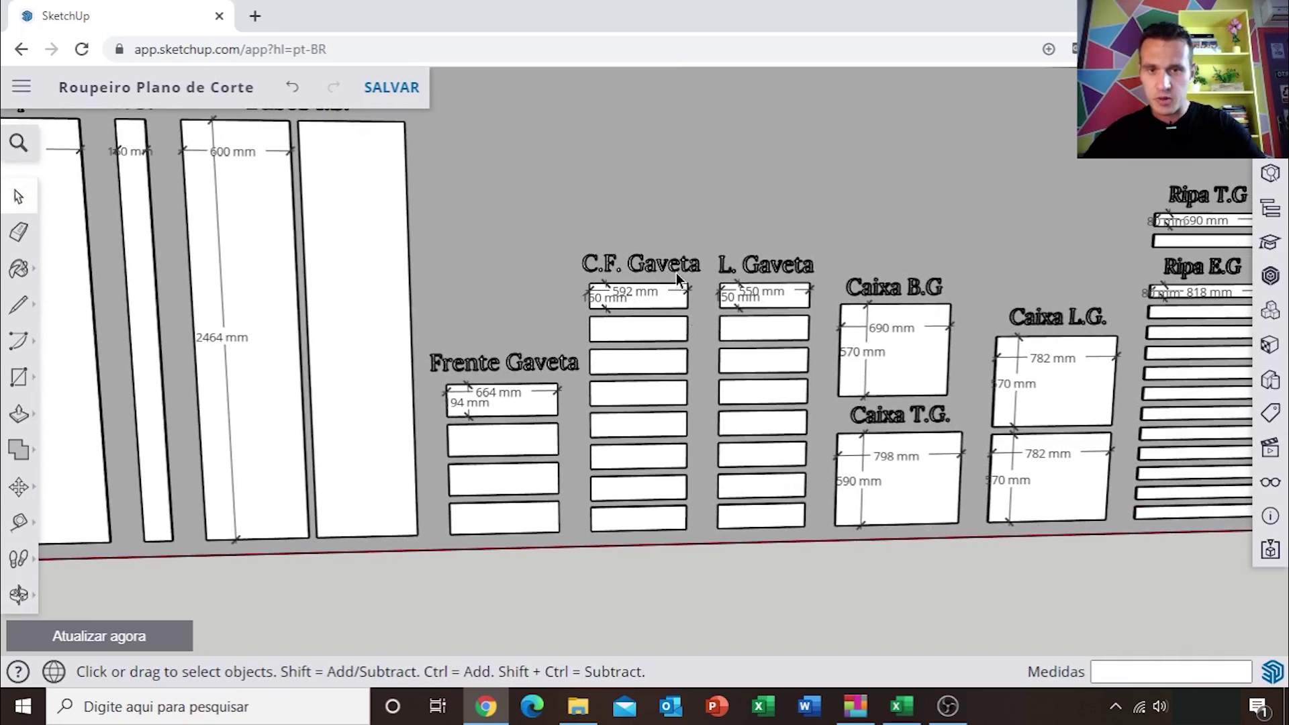
scroll(621, 296, "up", 2)
scroll(630, 299, "up", 2)
scroll(631, 301, "up", 2)
scroll(630, 303, "up", 1)
scroll(630, 303, "up", 2)
scroll(630, 302, "up", 1)
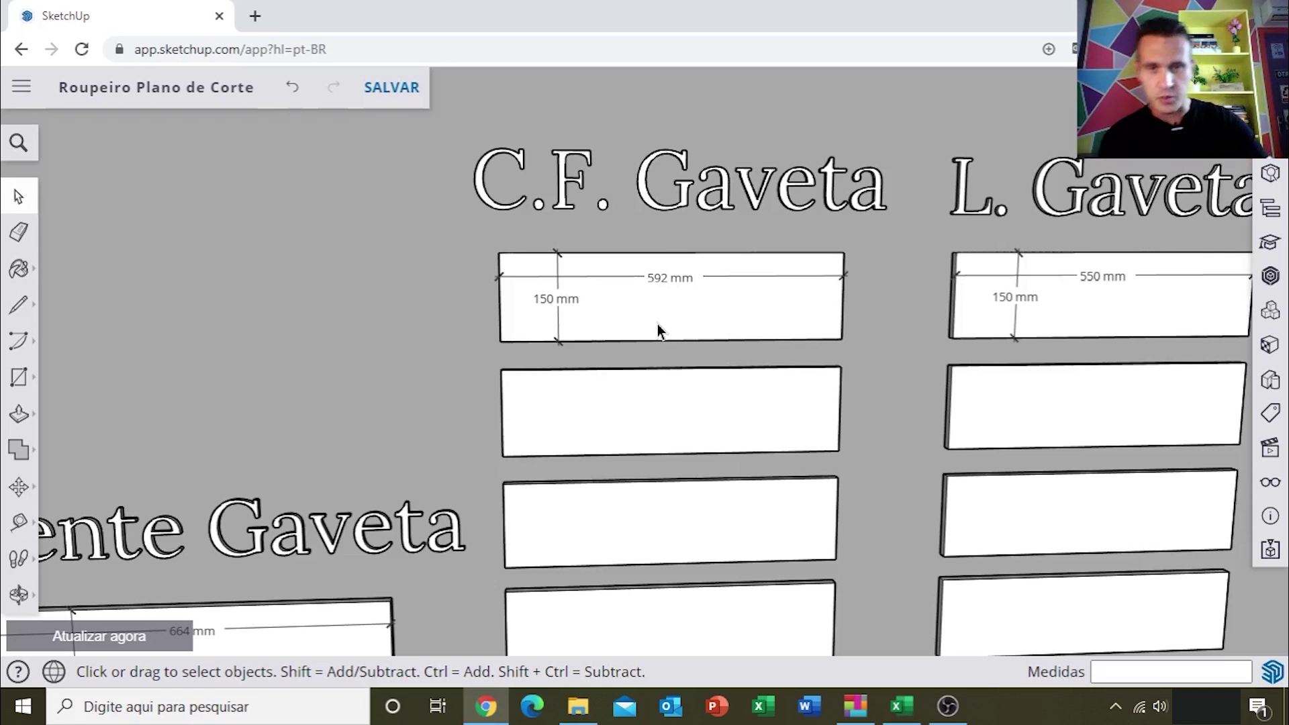
left_click(904, 703)
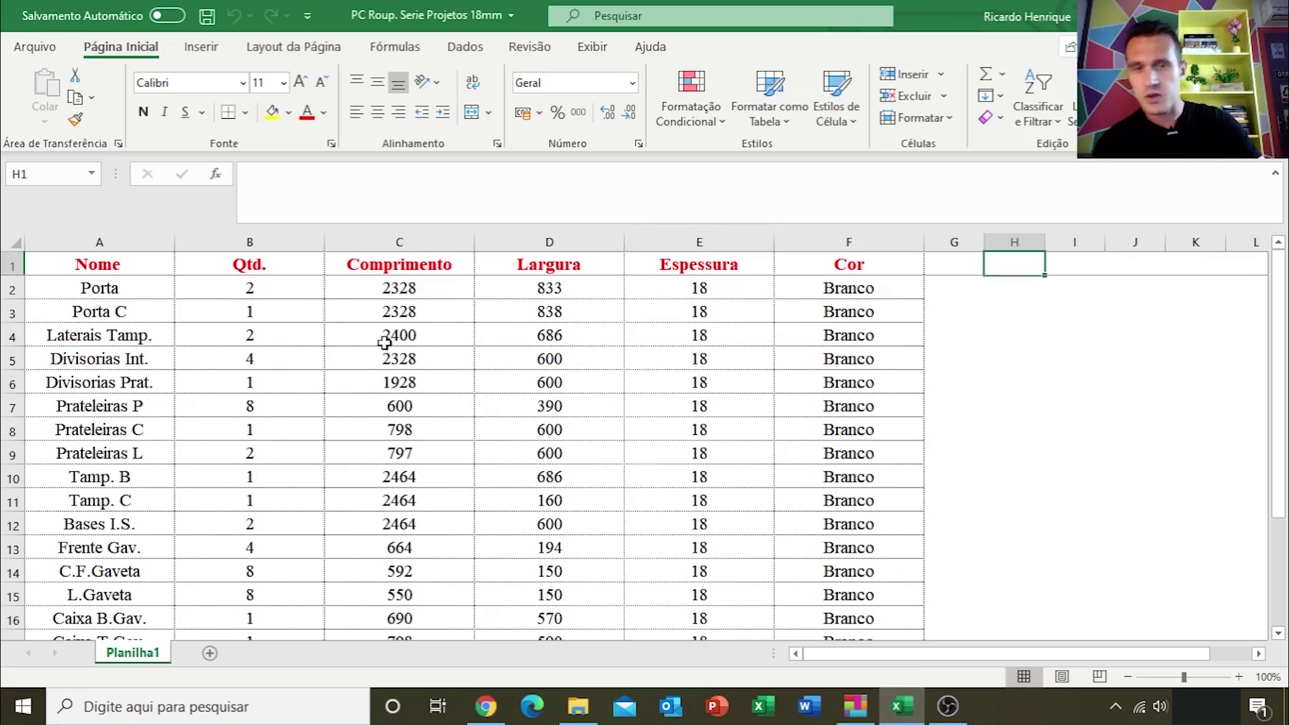
Go over the header cells Nome, Qtd., Comprimento, Largura, Espessura and Cor
left_click(9, 262)
left_click(137, 264)
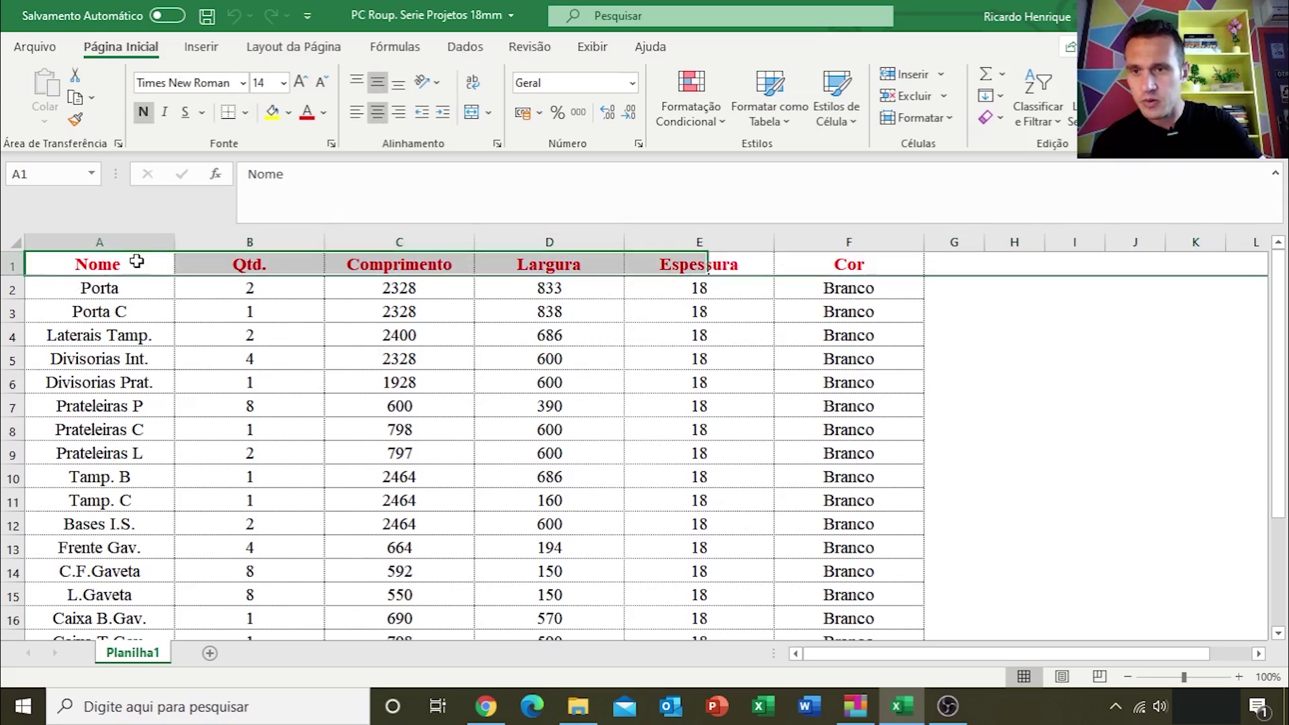
left_click(295, 261)
left_click(450, 266)
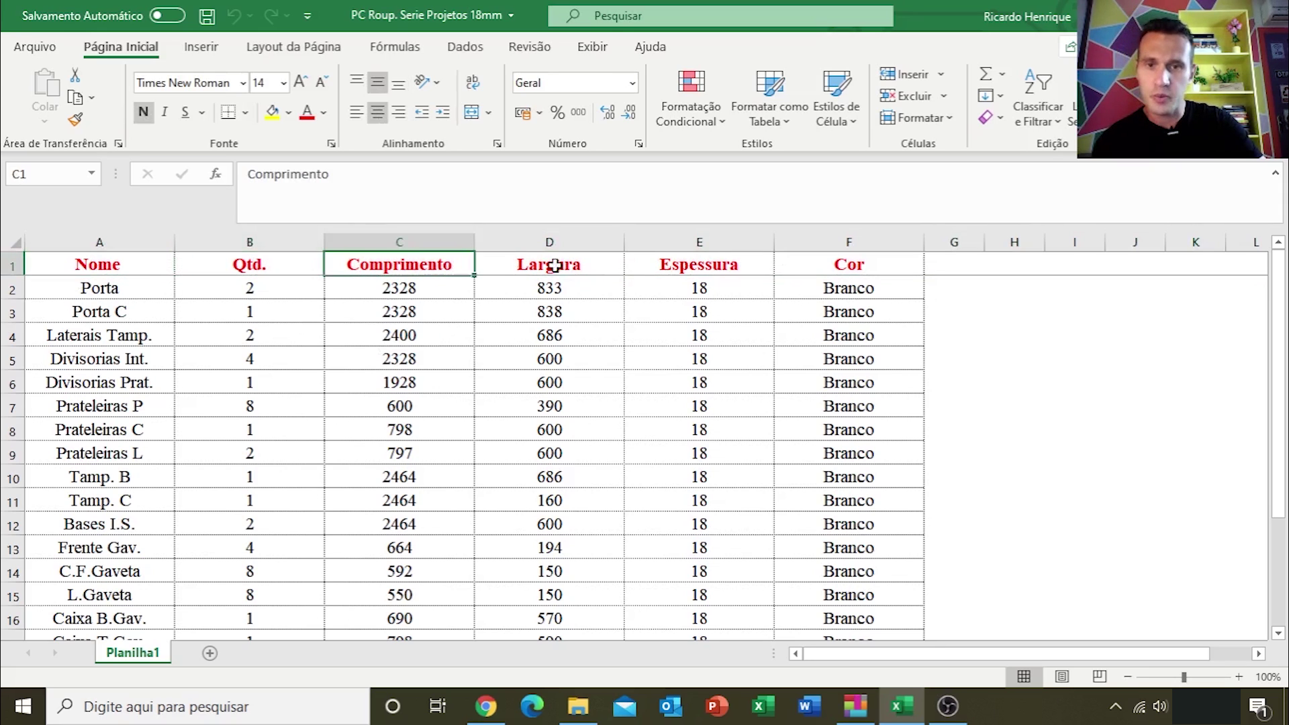
left_click(587, 261)
left_click(742, 265)
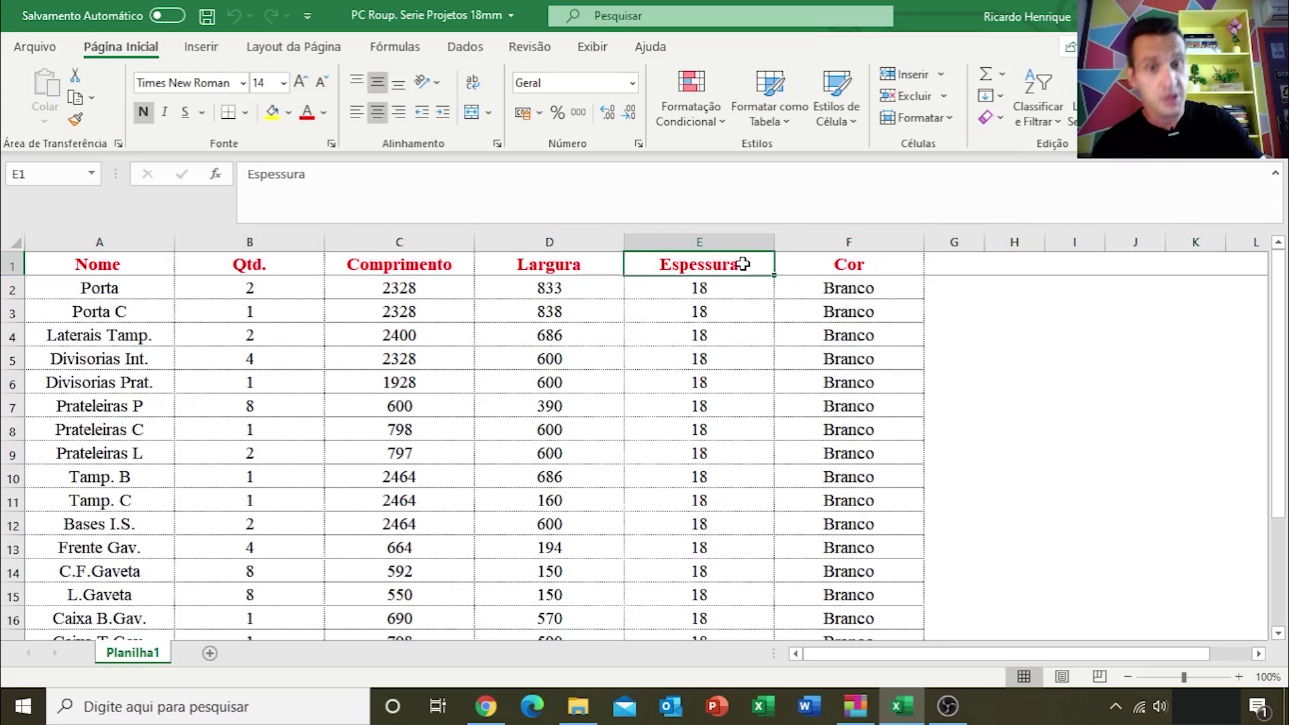
left_click(881, 268)
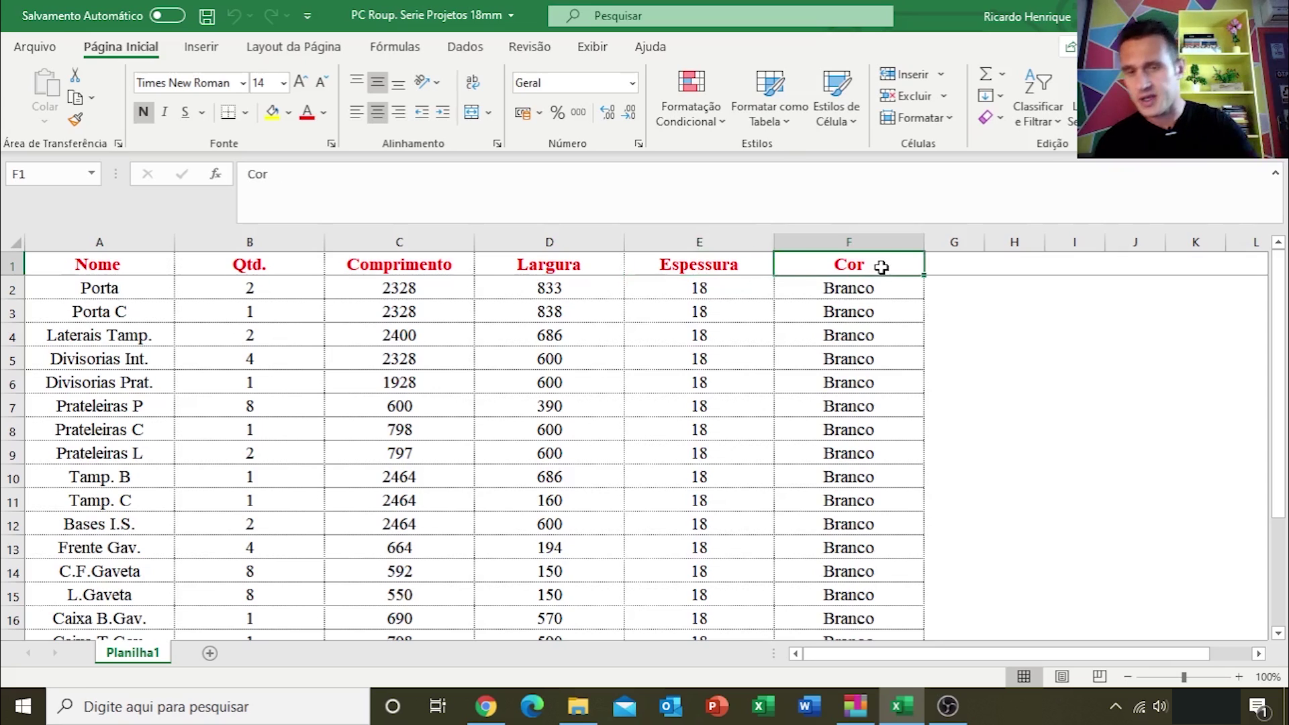
Check the first row (Porta, quantity 2) and restore Excel to a smaller window
left_click(129, 289)
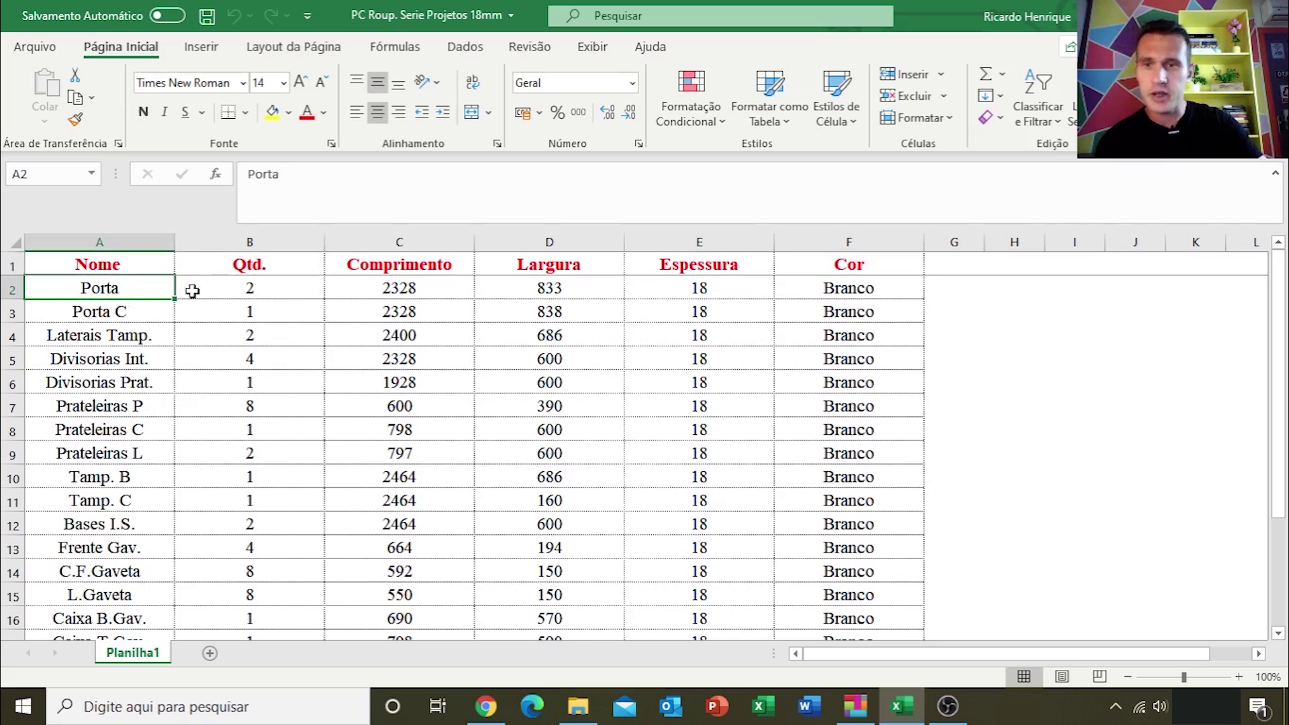
left_click(264, 287)
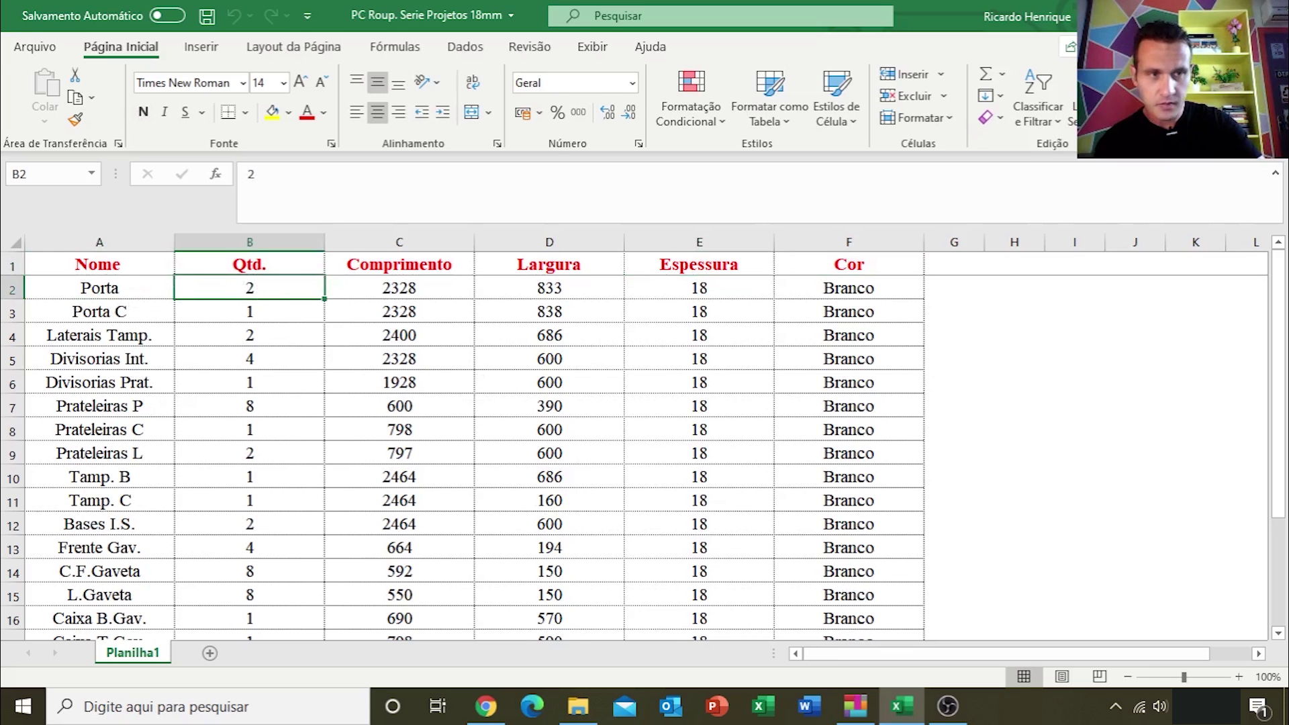
left_click(1242, 10)
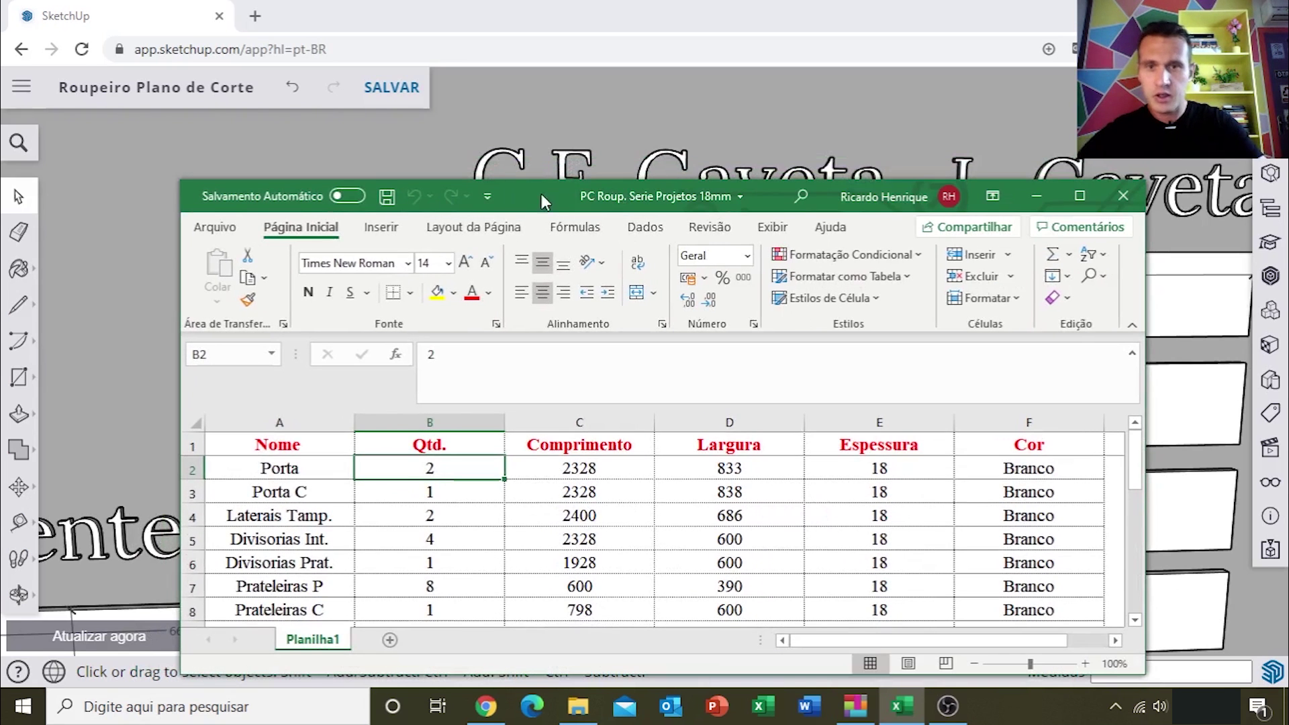
Move the Excel window aside and zoom out over the SketchUp cut plan
left_click_drag(547, 203, 736, 94)
left_click(215, 376)
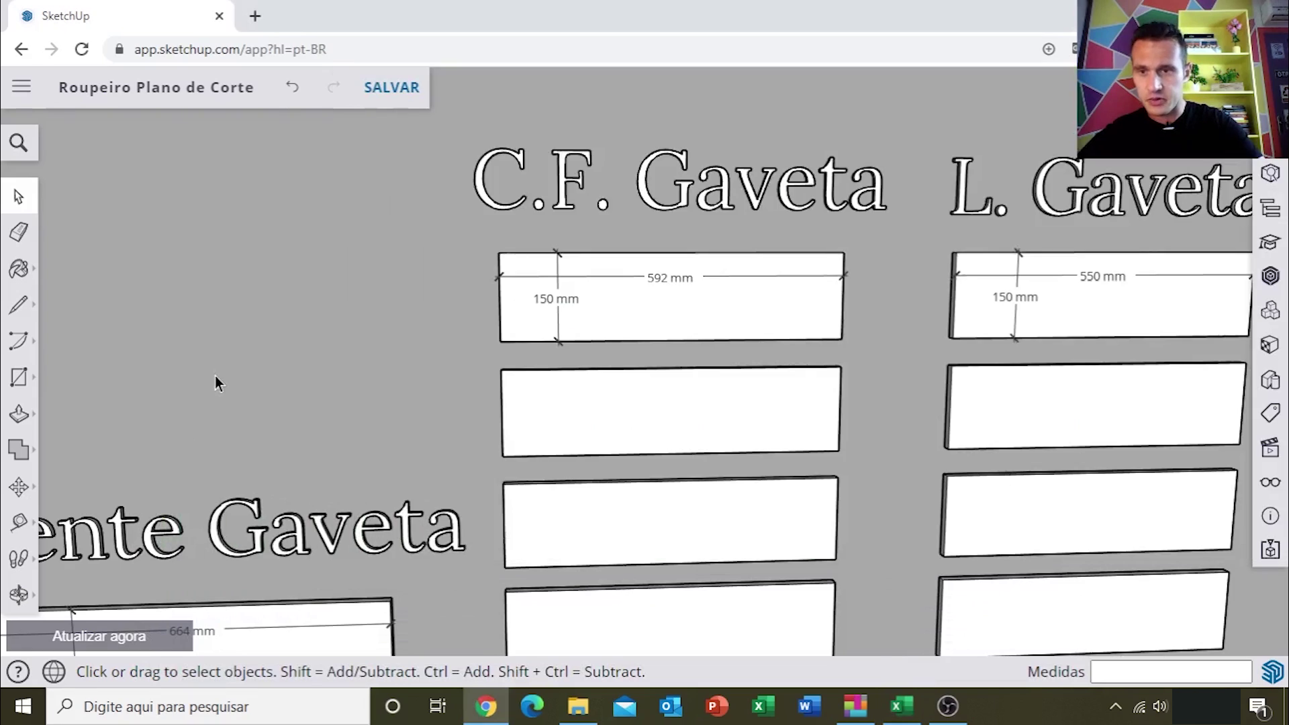
scroll(235, 369, "down", 2)
scroll(239, 376, "down", 2)
scroll(247, 381, "down", 2)
scroll(244, 390, "down", 2)
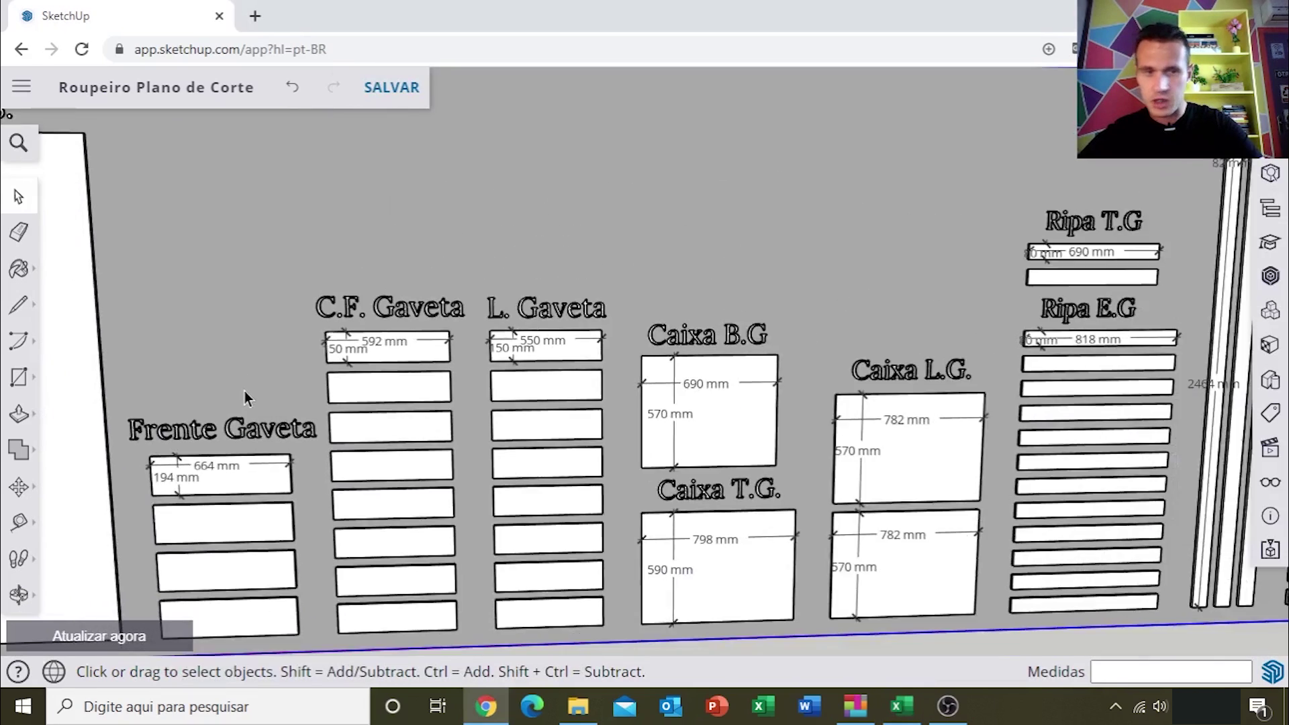
scroll(245, 400, "down", 2)
scroll(201, 403, "down", 2)
Pan and zoom the cut plan onto the Porta E, C and D door panels
middle_click_drag(171, 408, 925, 380, "shift")
scroll(925, 379, "up", 3)
middle_click_drag(131, 383, 655, 380, "shift")
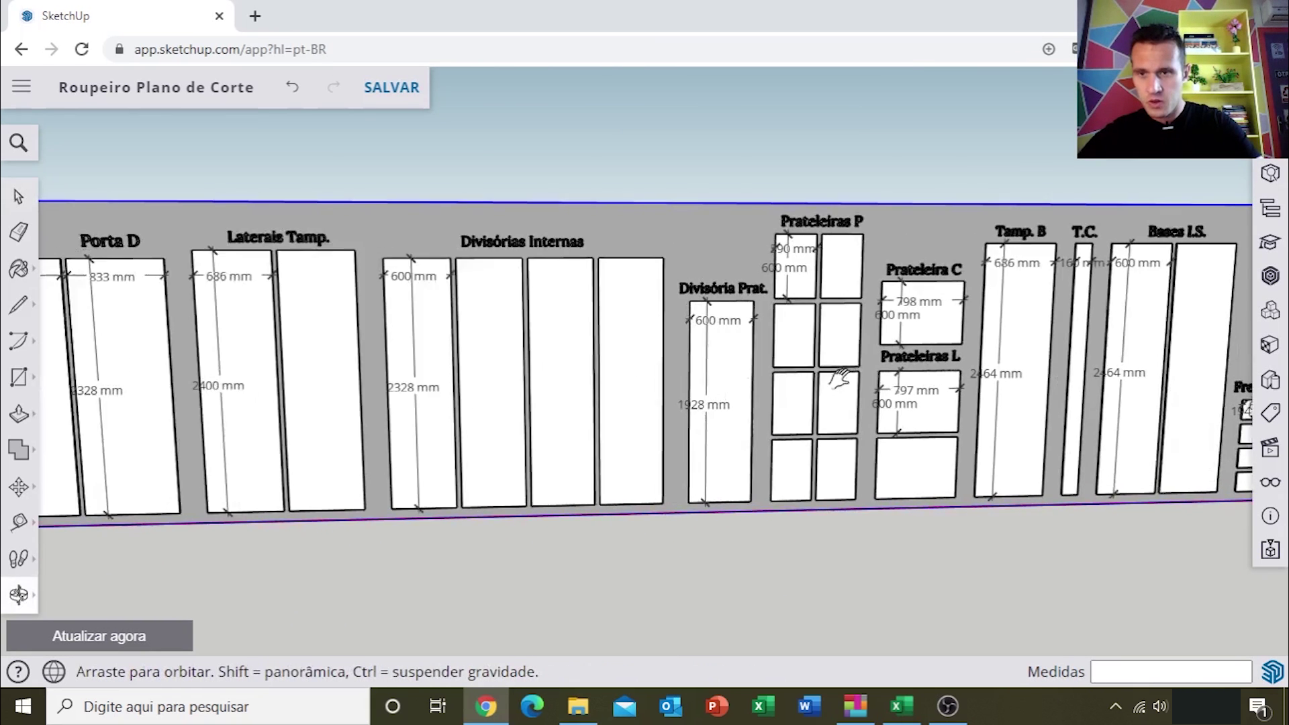
middle_click_drag(514, 379, 858, 379, "shift")
scroll(376, 327, "up", 2)
scroll(373, 336, "up", 1)
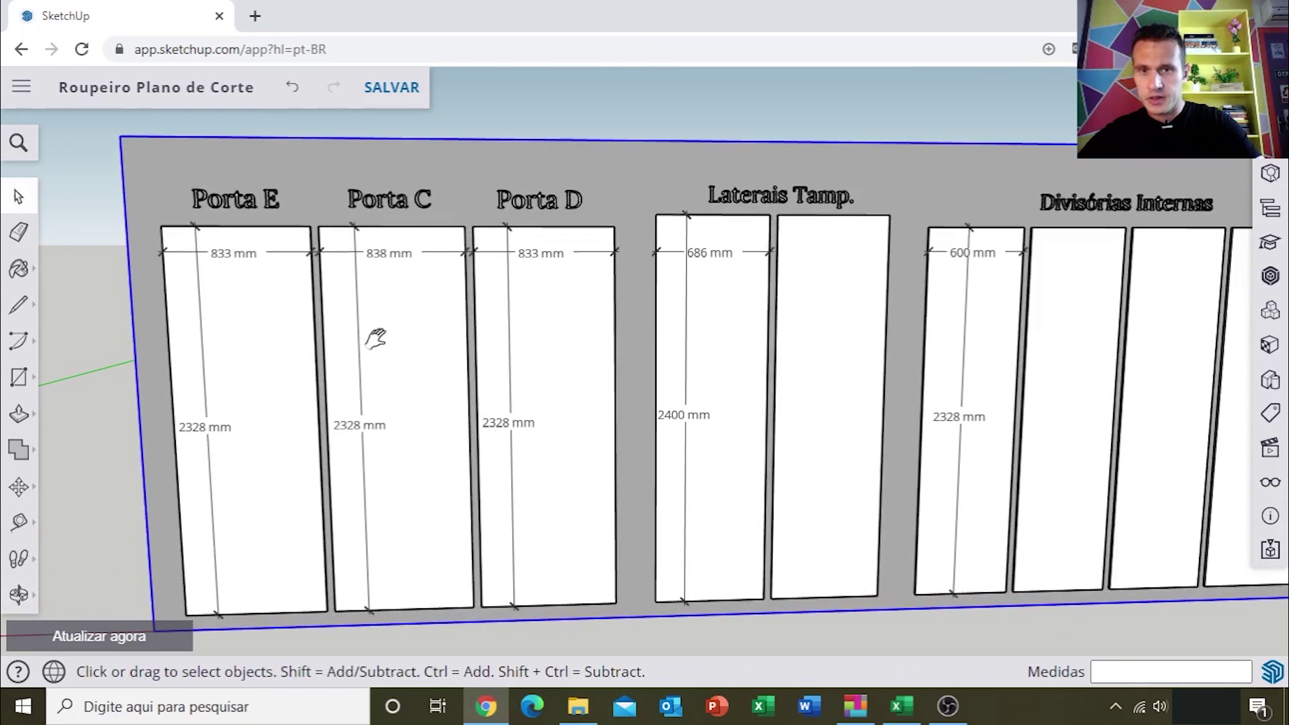
scroll(366, 329, "up", 1)
key("space")
Narrow the parts spreadsheet window and place it beside the door panels
left_click(902, 706)
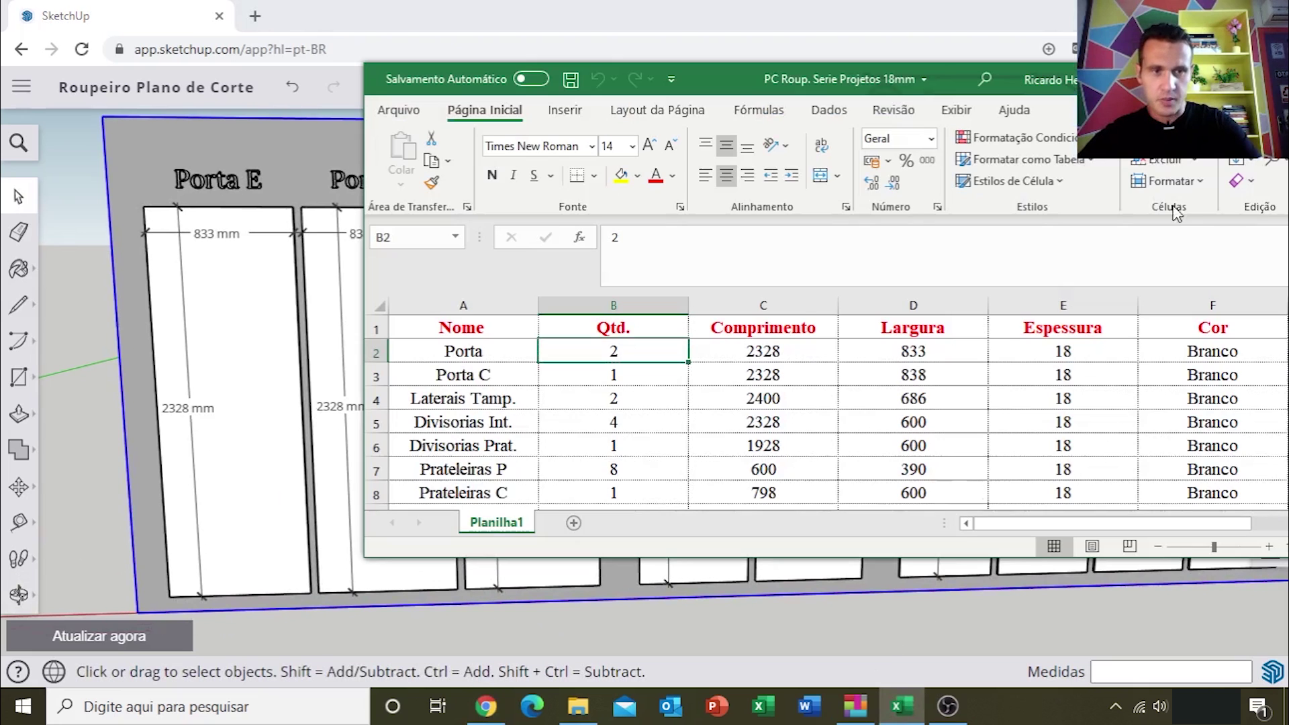
left_click_drag(727, 79, 616, 69)
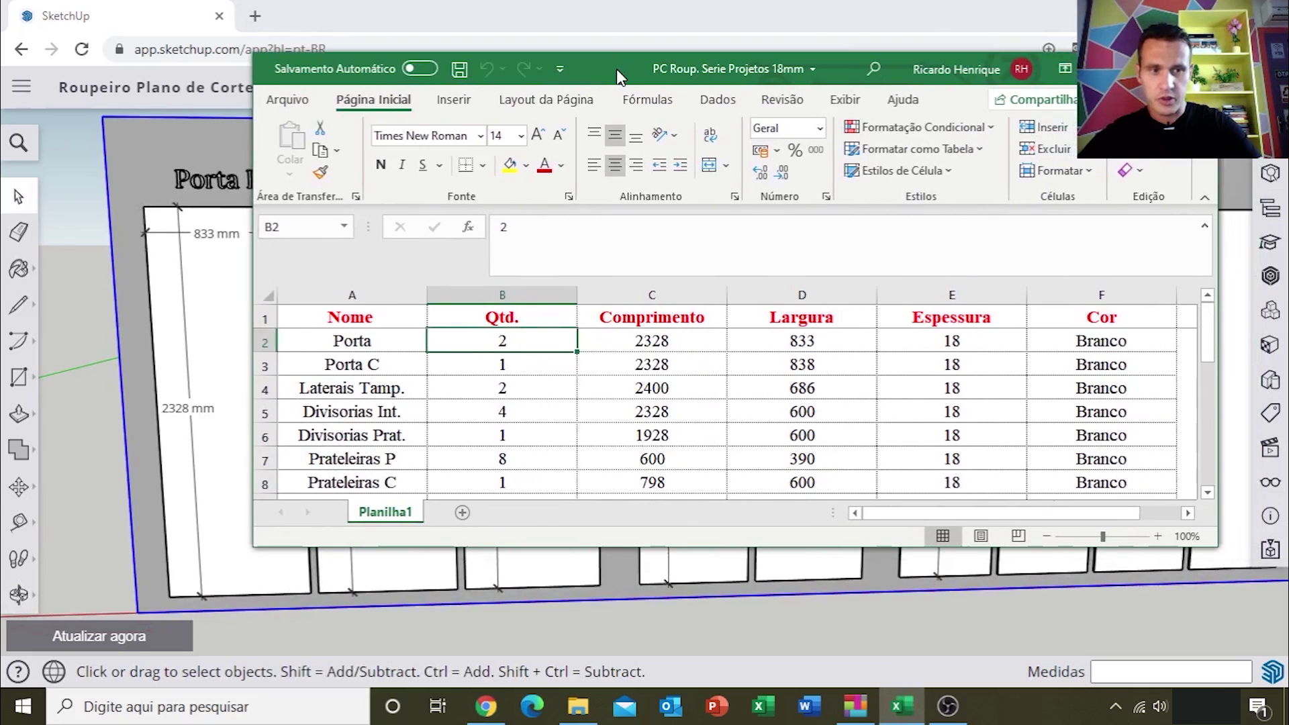
left_click_drag(1216, 302, 887, 301)
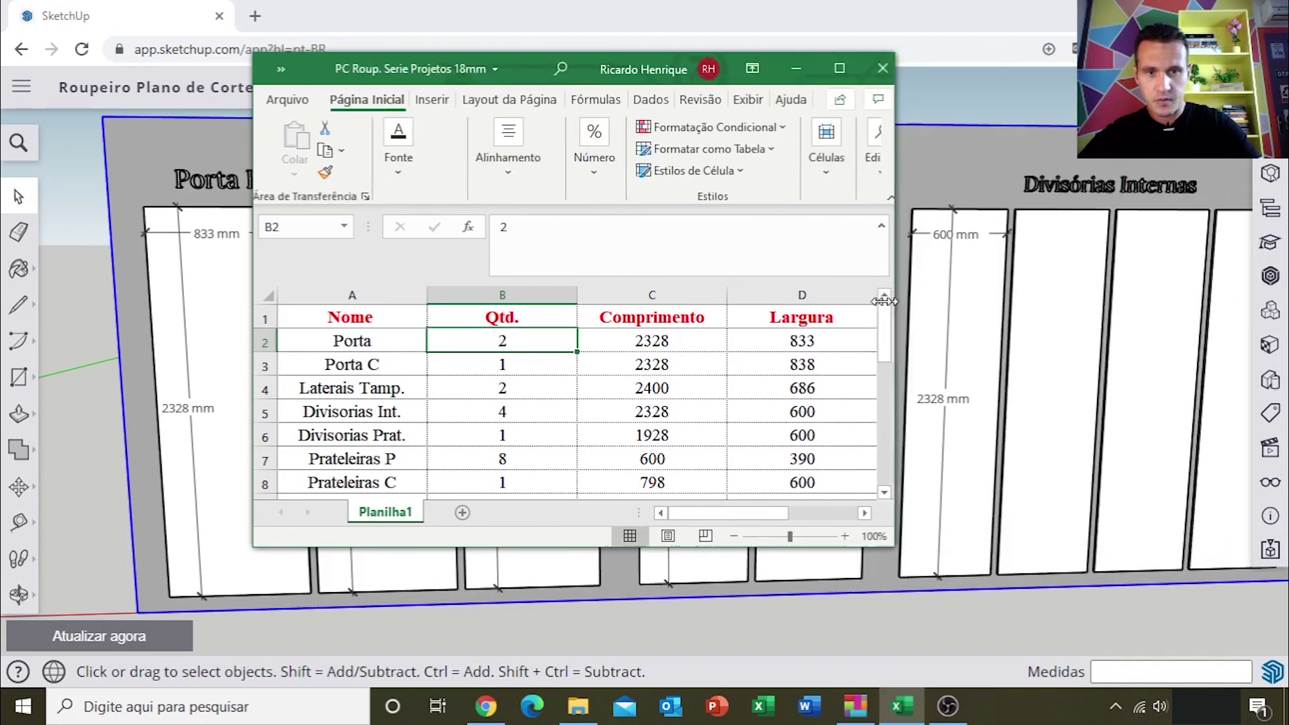
left_click_drag(522, 77, 890, 69)
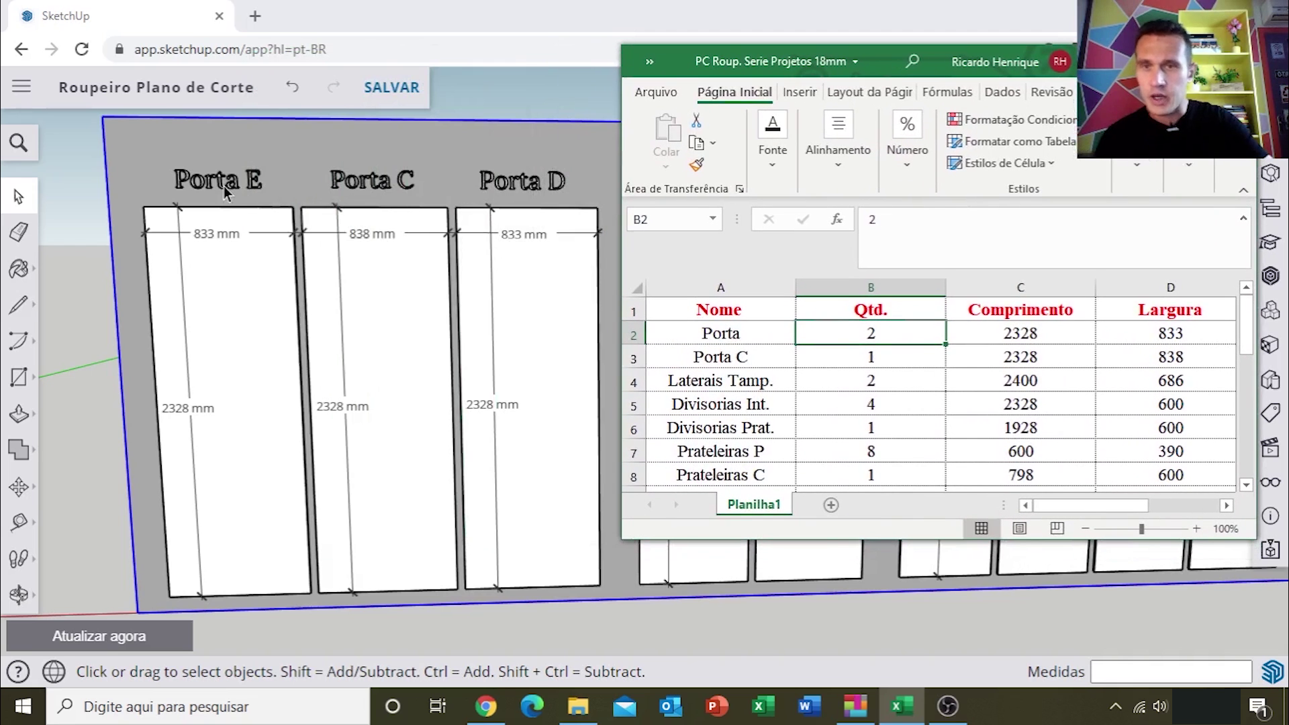
left_click(735, 332)
left_click(873, 332)
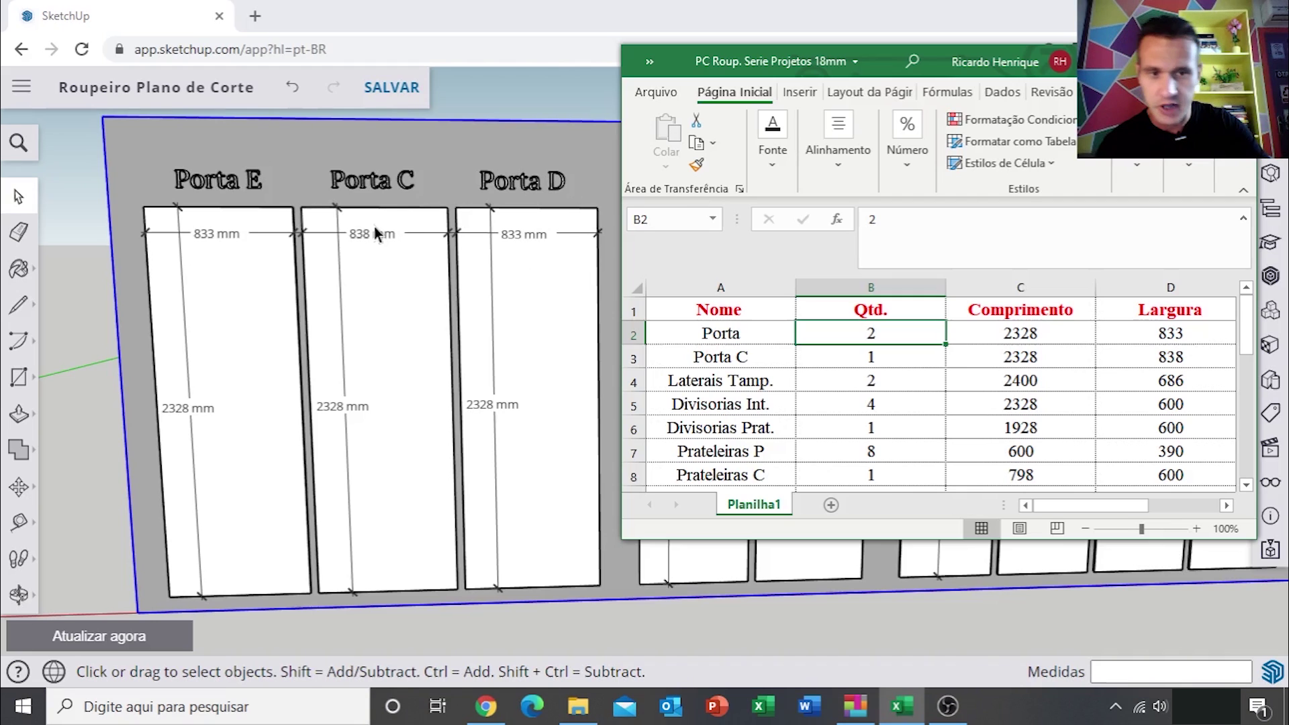
left_click_drag(763, 338, 916, 353)
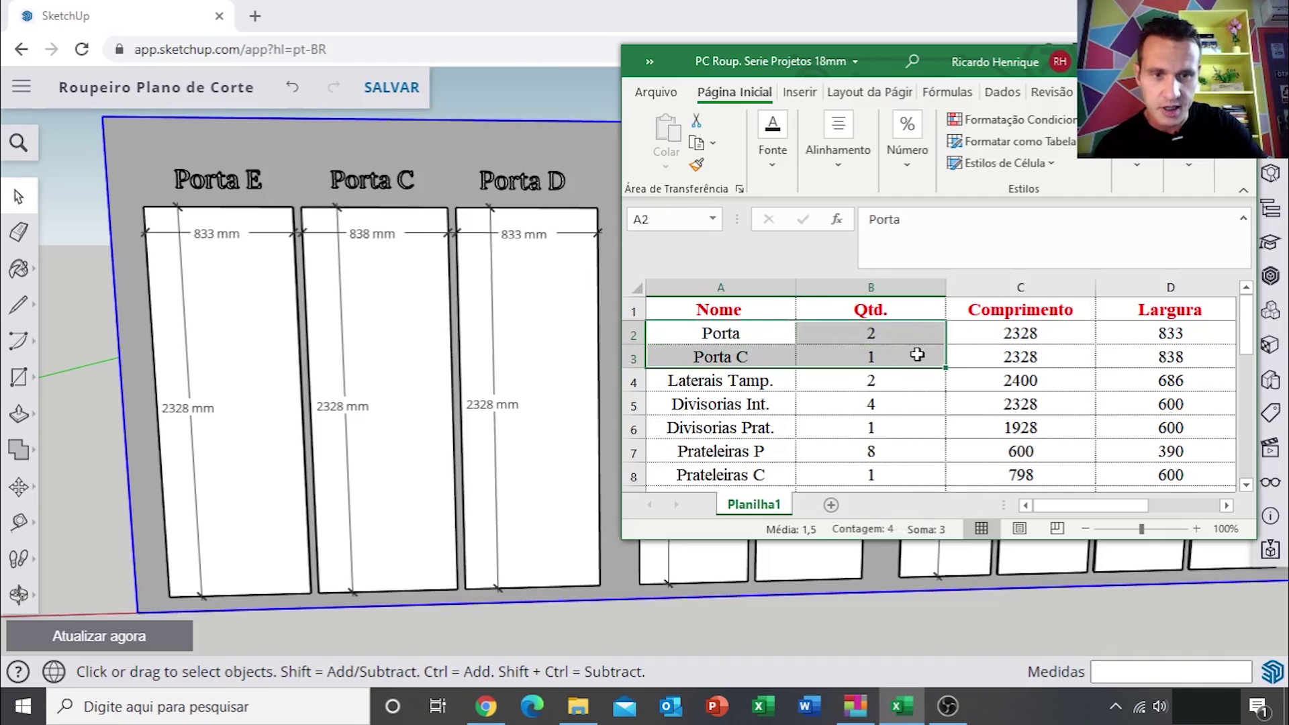
left_click(763, 342)
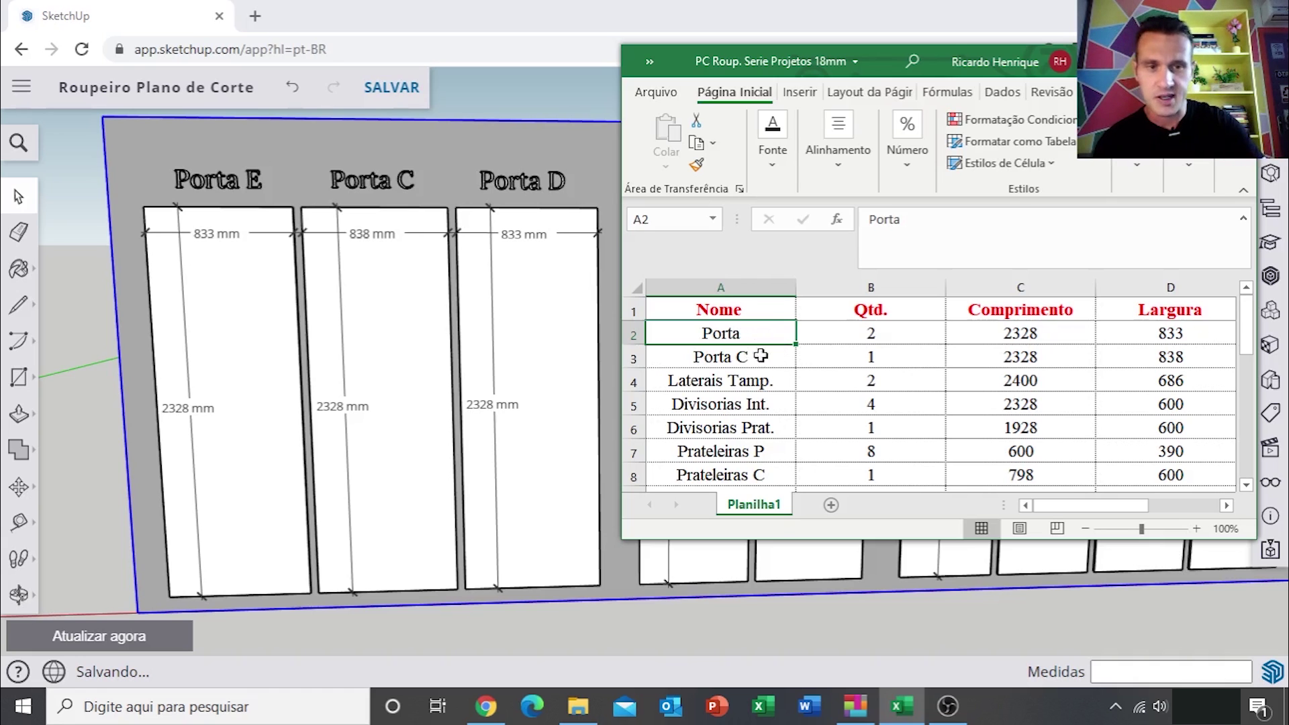
left_click(907, 332)
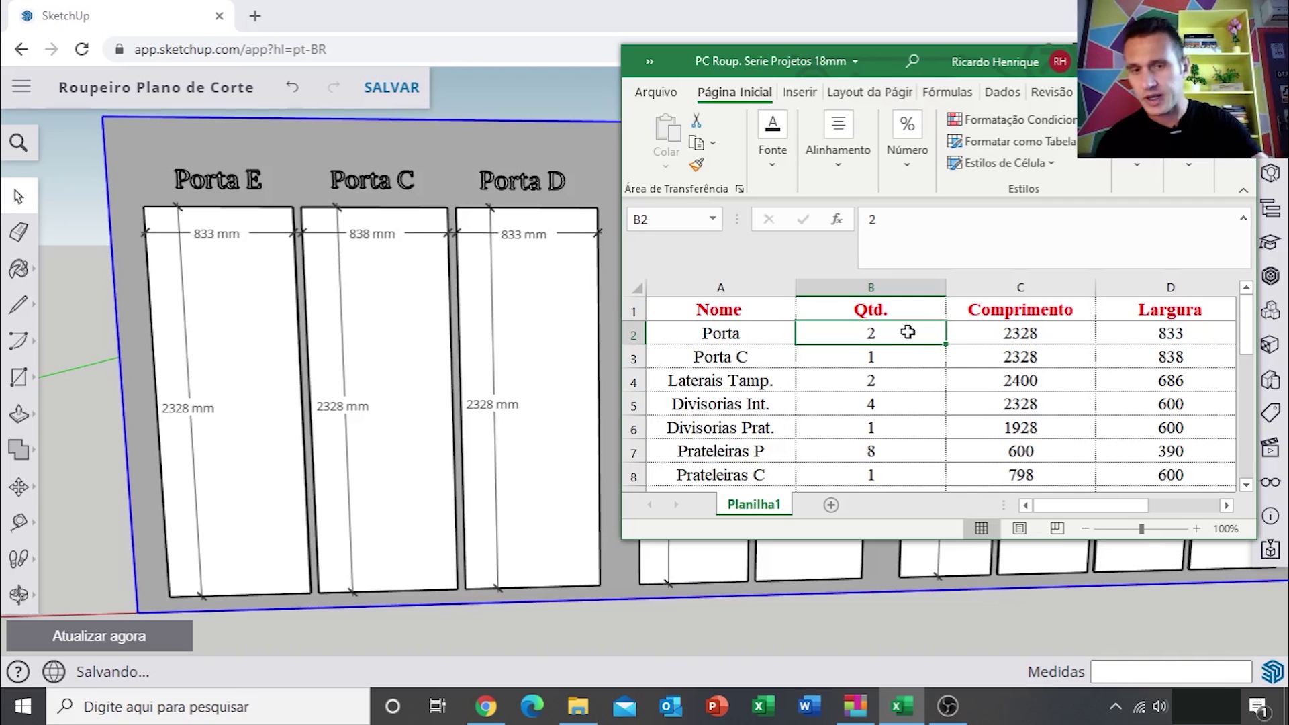
left_click(635, 454)
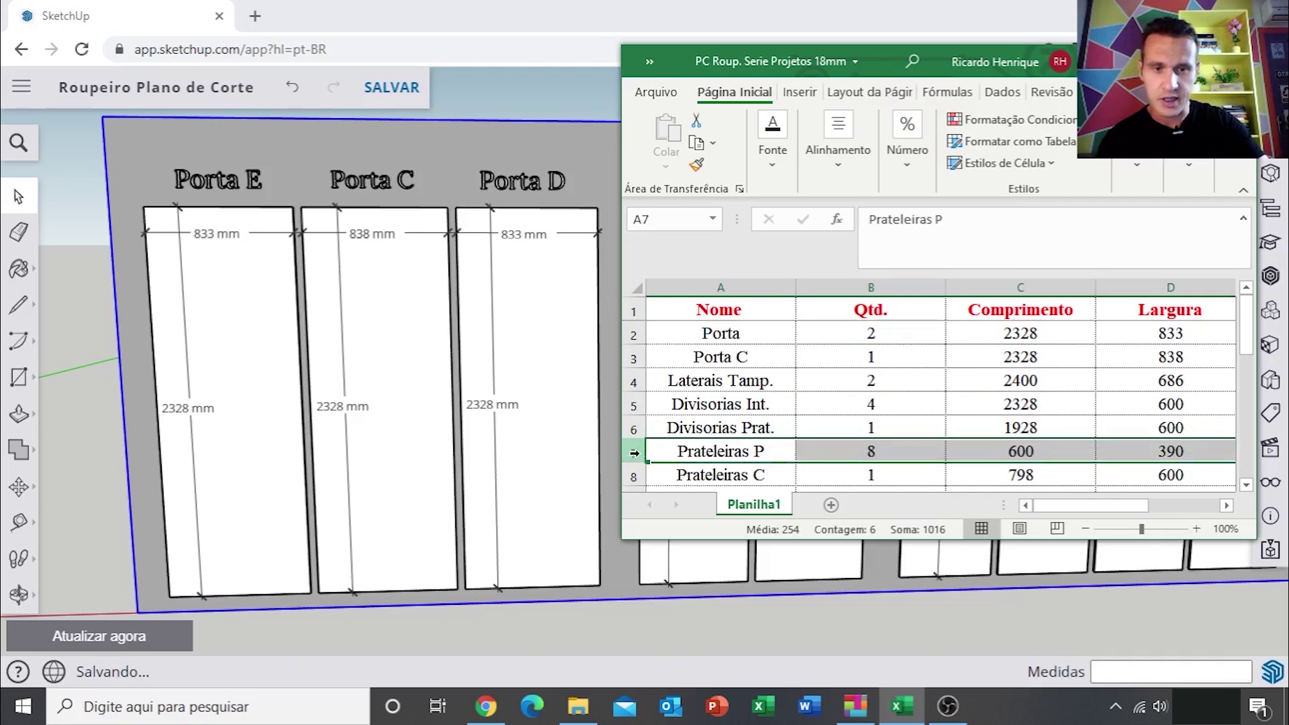
left_click(894, 445)
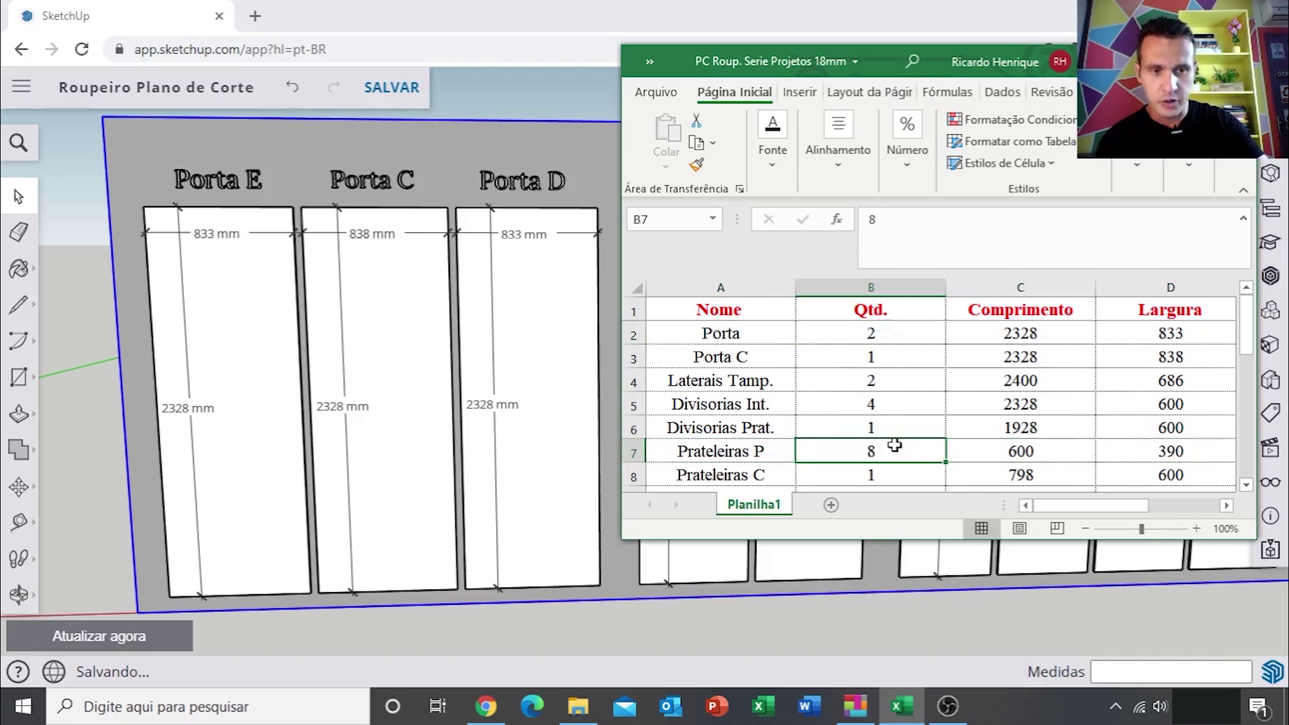
left_click(1059, 447)
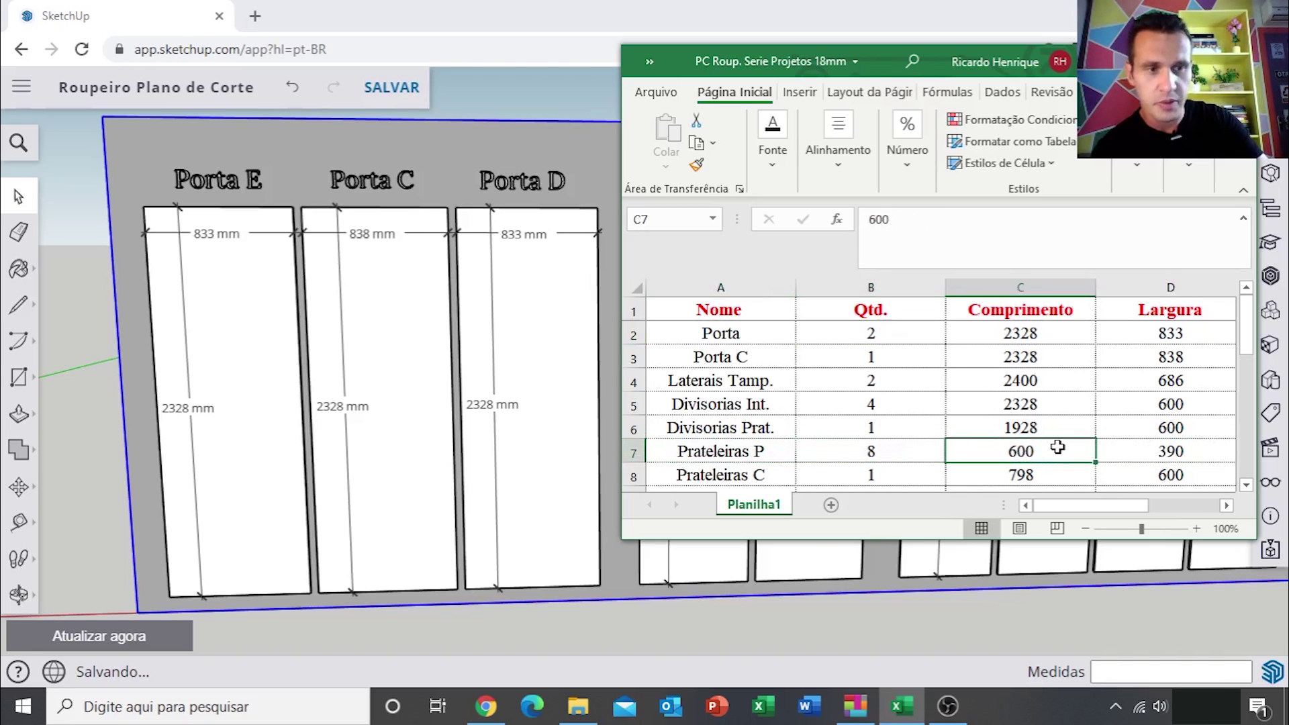
left_click(1207, 453)
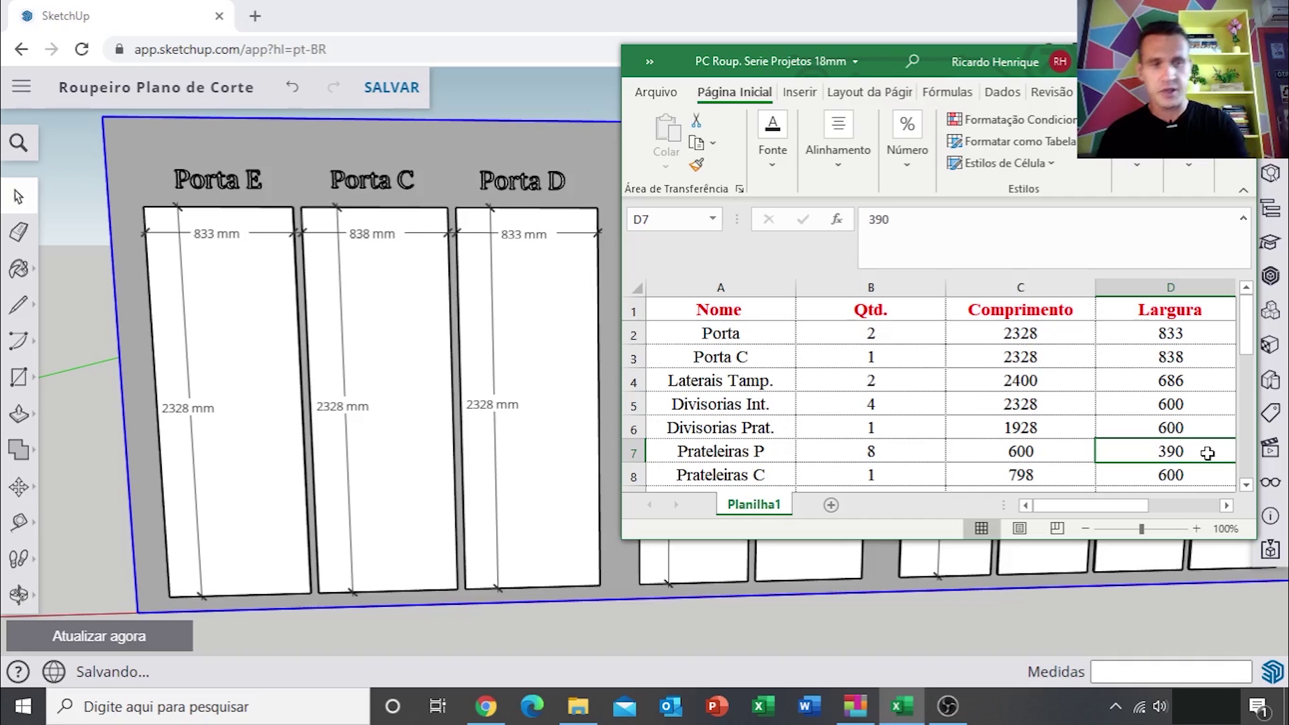
left_click_drag(1074, 505, 1097, 505)
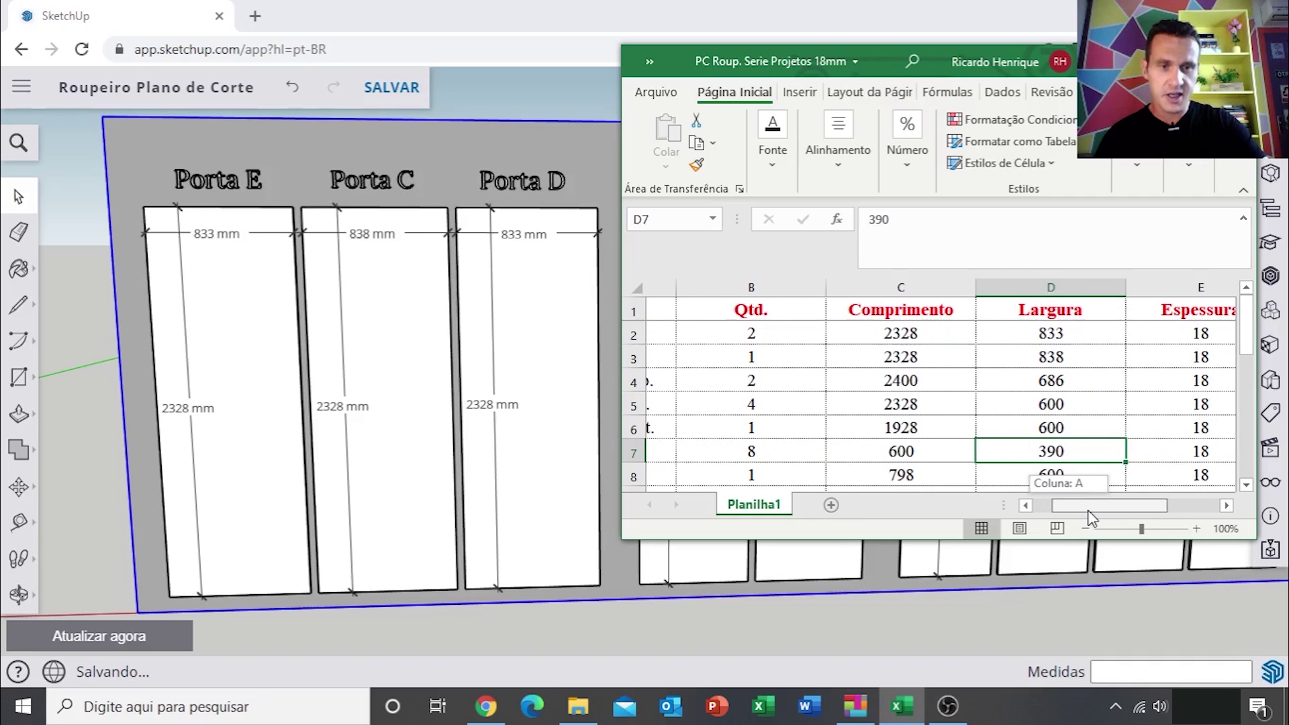
left_click_drag(1107, 510, 1107, 511)
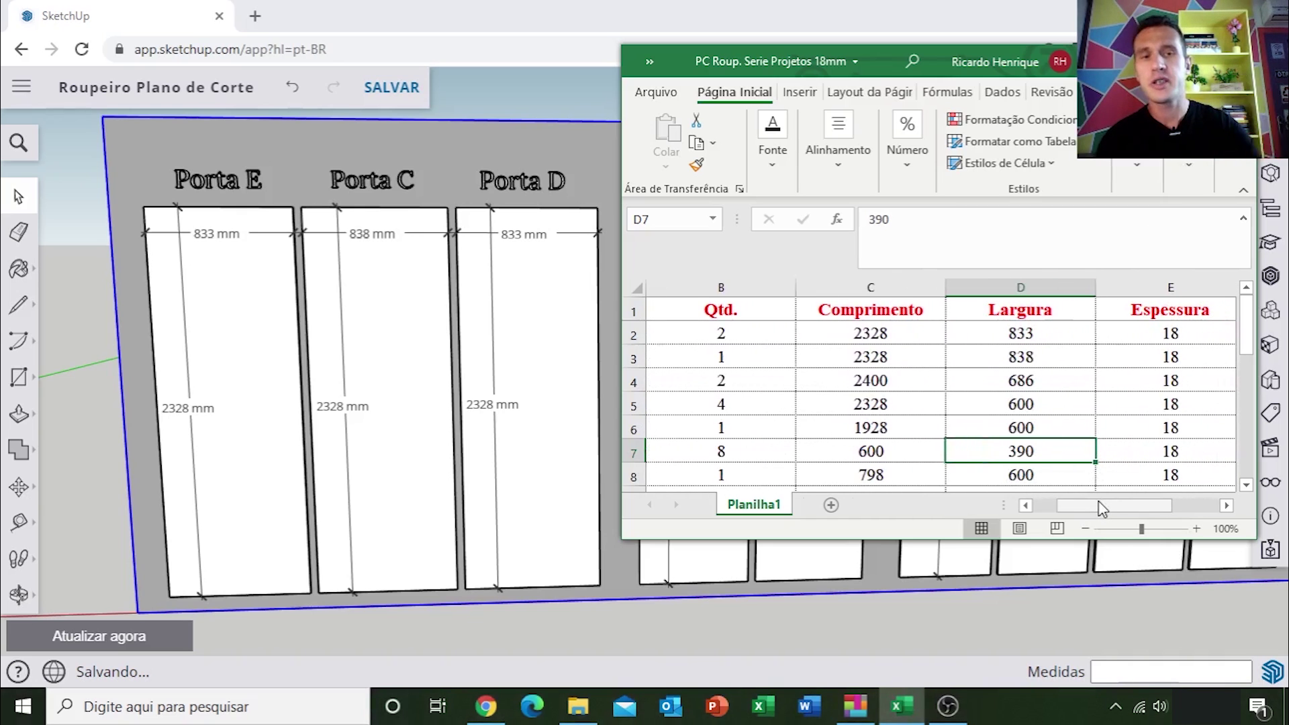
left_click(883, 284)
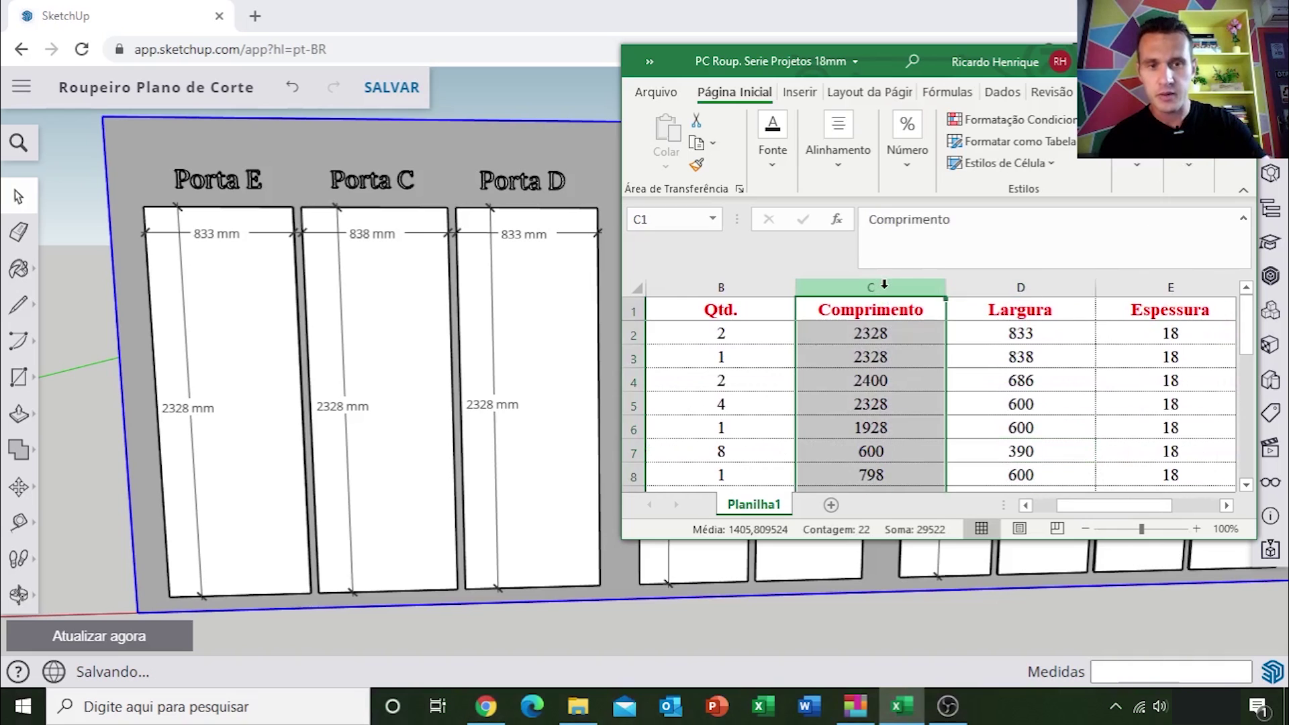
left_click(1007, 282)
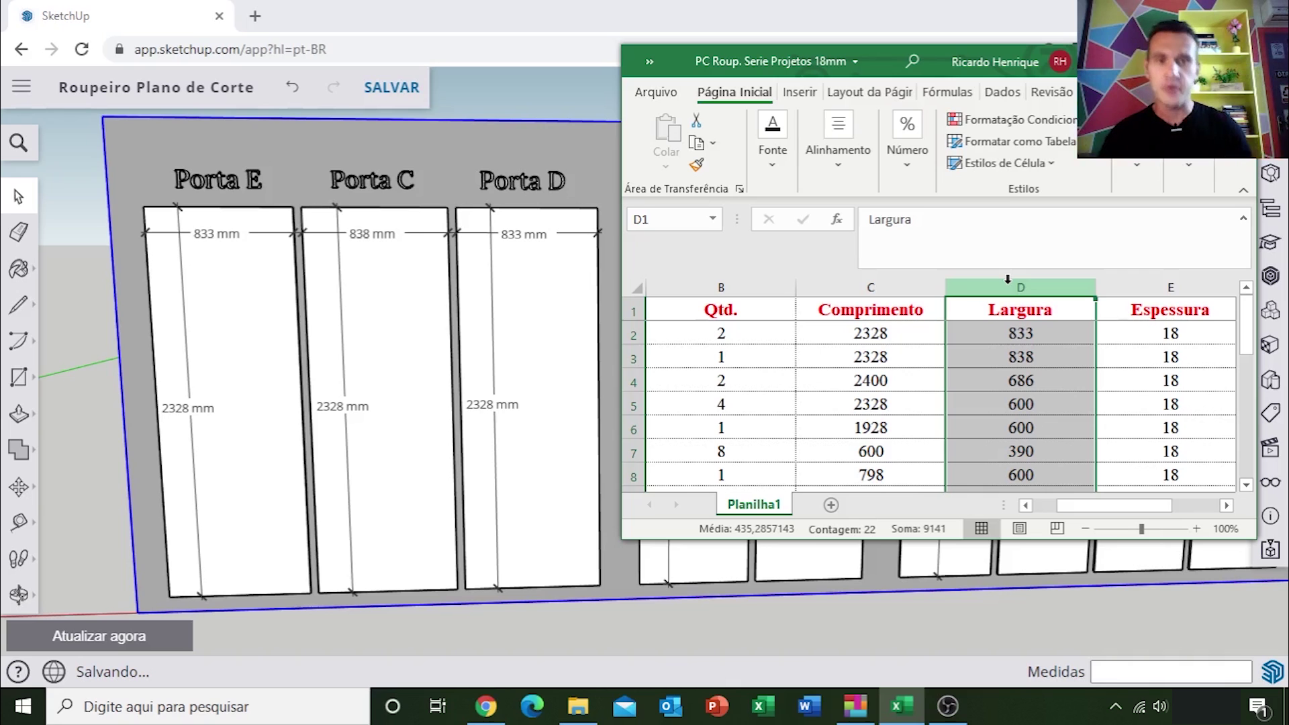
left_click(898, 333)
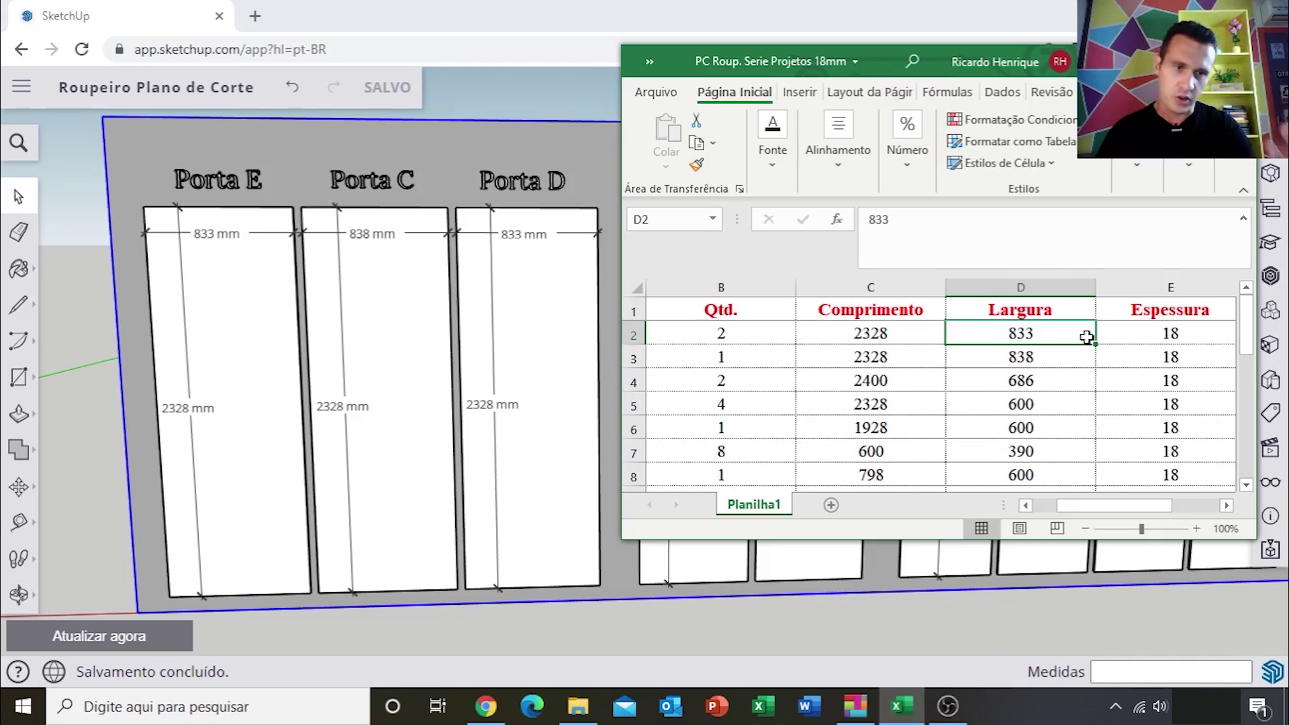
scroll(644, 336, "down", 2)
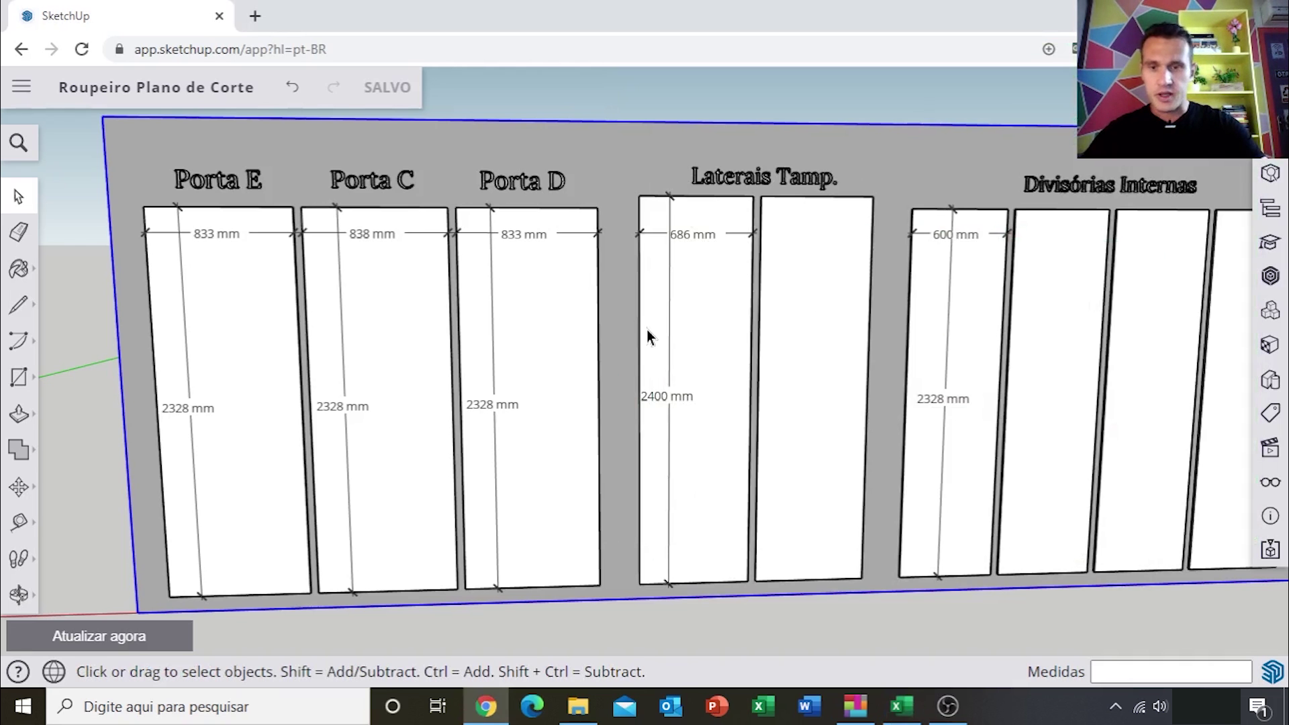
Frame the whole wardrobe and its cut panels, then close the parts spreadsheet
scroll(662, 334, "down", 2)
scroll(665, 343, "down", 2)
scroll(674, 356, "down", 2)
middle_click_drag(673, 356, 721, 379, "shift")
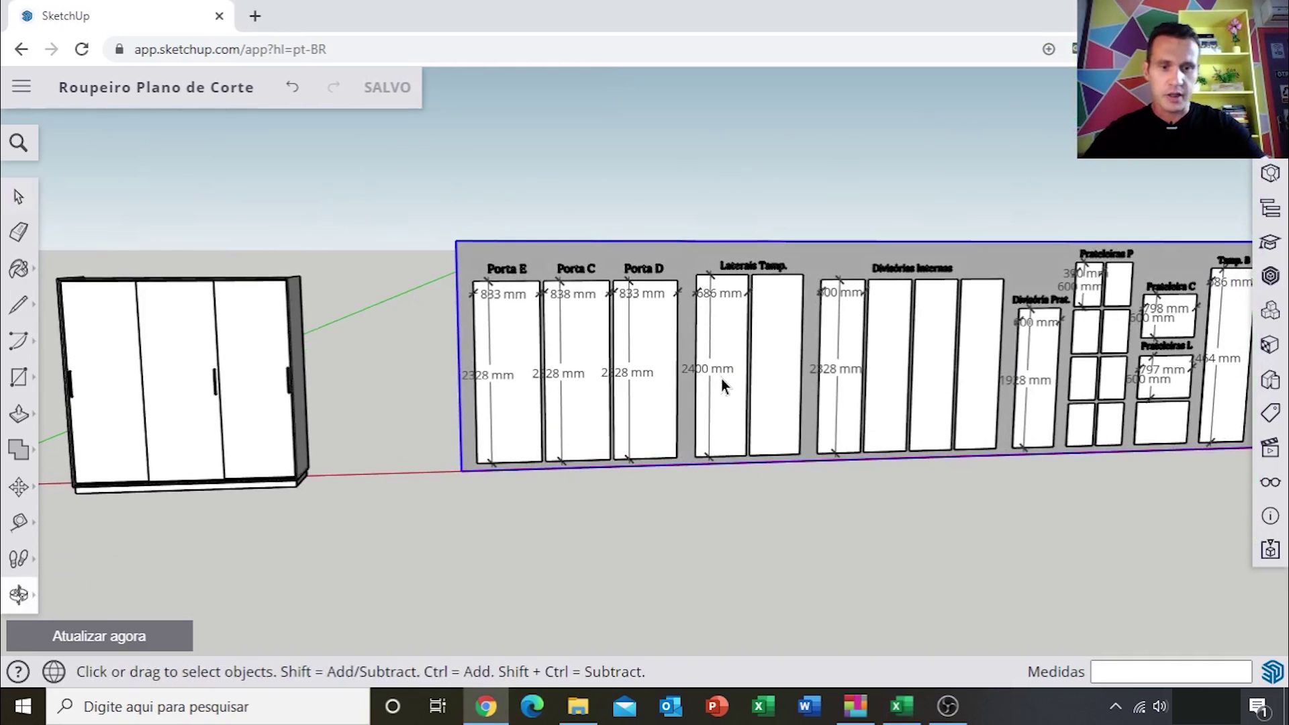
left_click(903, 706)
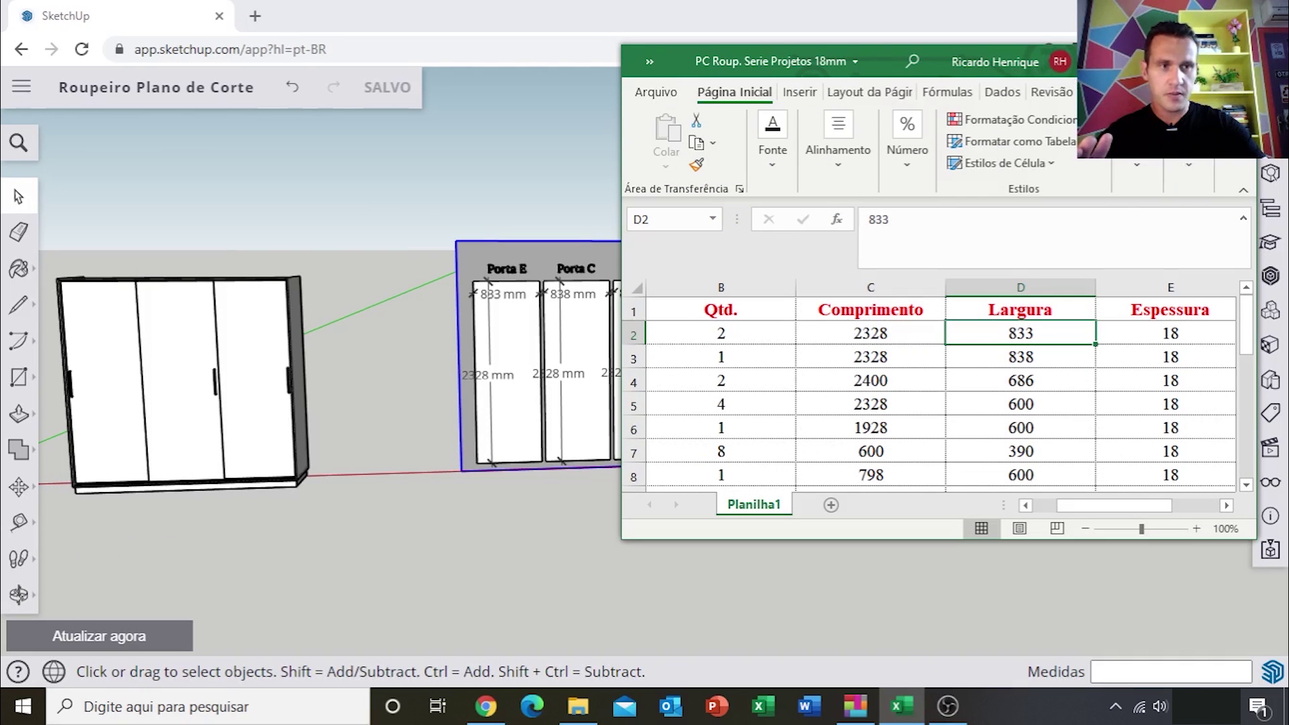
left_click(1242, 61)
Close the old MaxCut job without saving (Não) and bring up the project folder
left_click(855, 706)
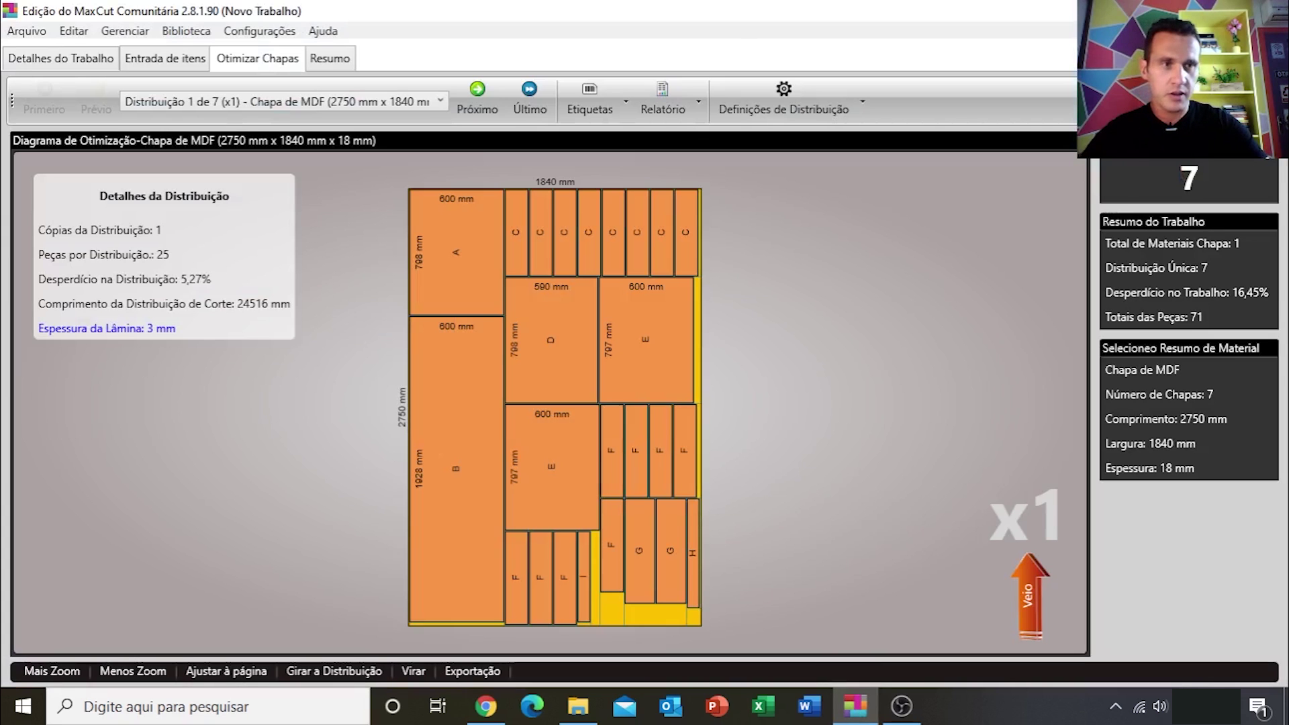
key("alt+F4")
left_click(695, 417)
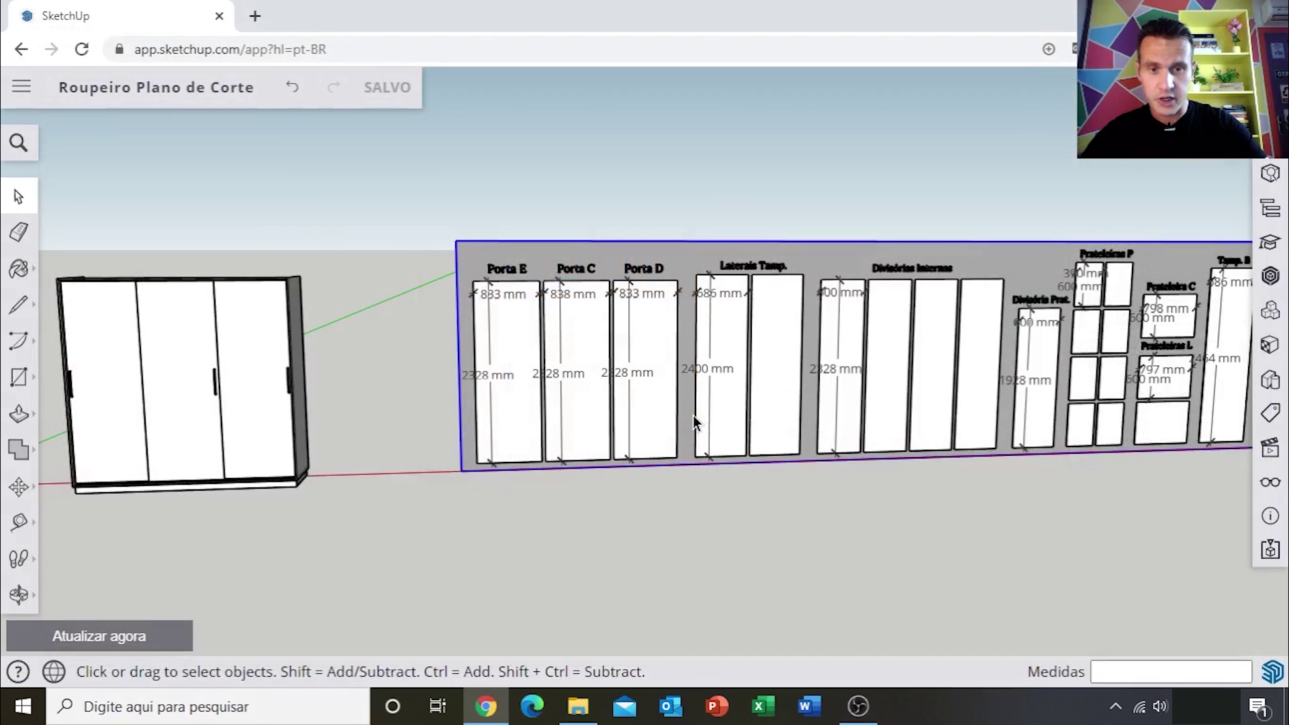
left_click(578, 706)
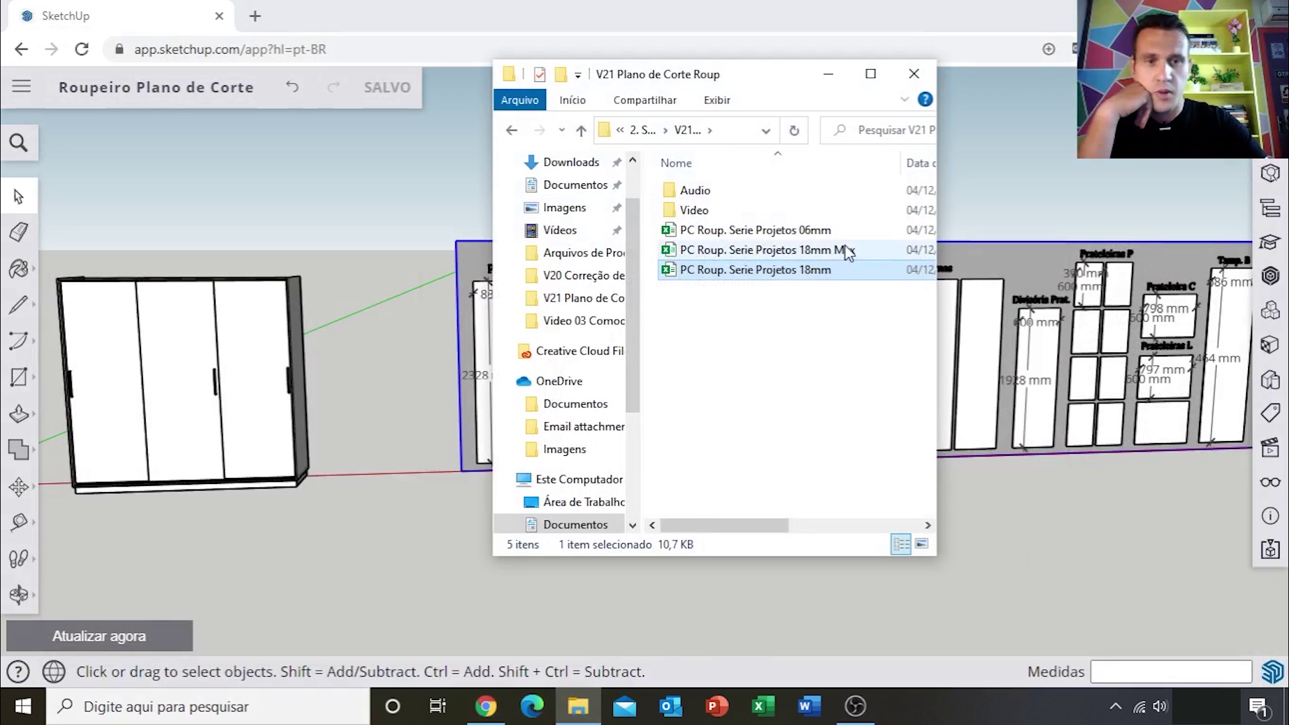
Delete the old '18mm Max' file, clear the desktop and relaunch MaxCut
left_click(843, 250)
key("Delete")
left_click(828, 74)
key("super+d")
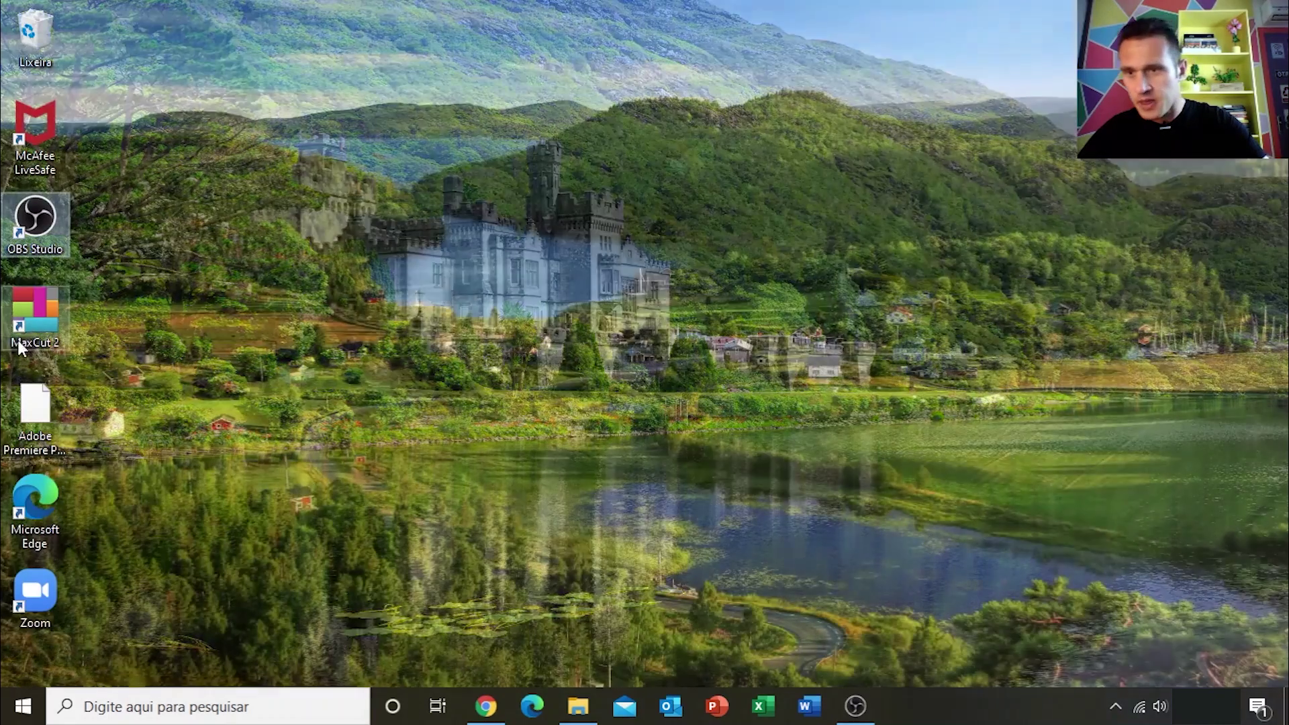
left_click(22, 308)
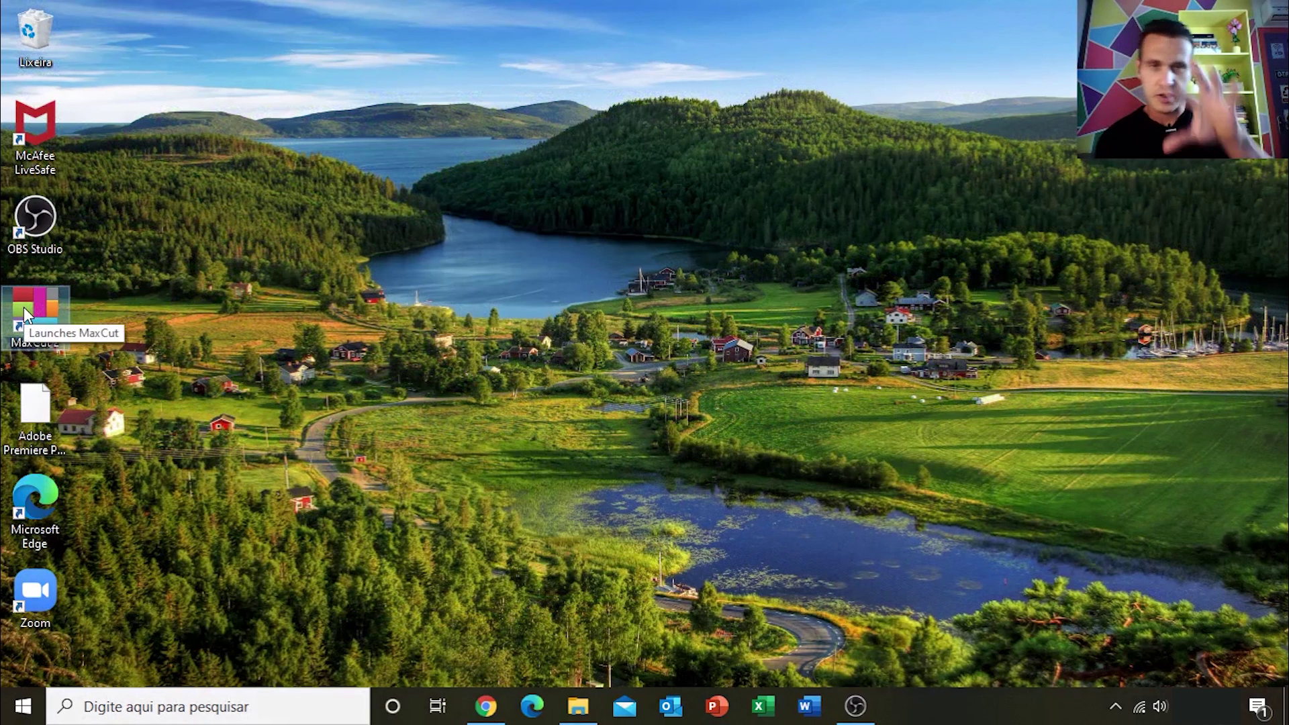
double_click(22, 307)
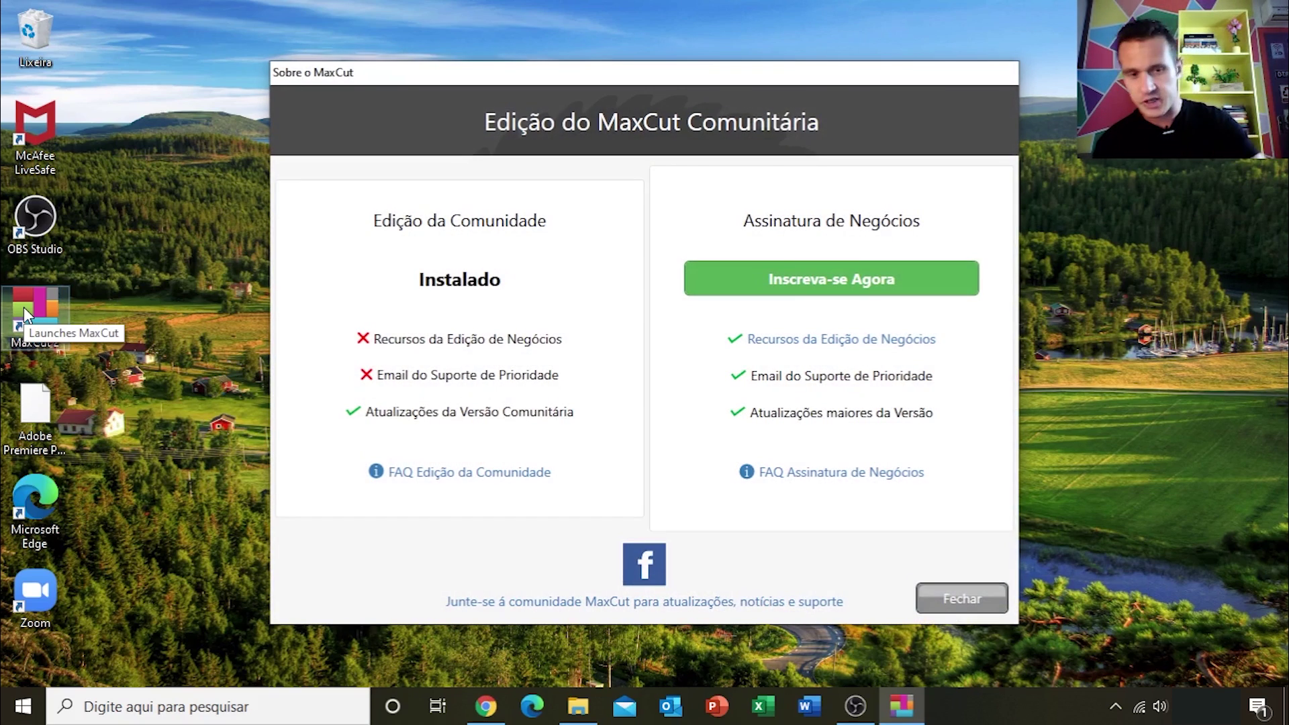
Dismiss the 'Sobre o MaxCut' dialog and go to the new job's Entrada de itens page
left_click(961, 599)
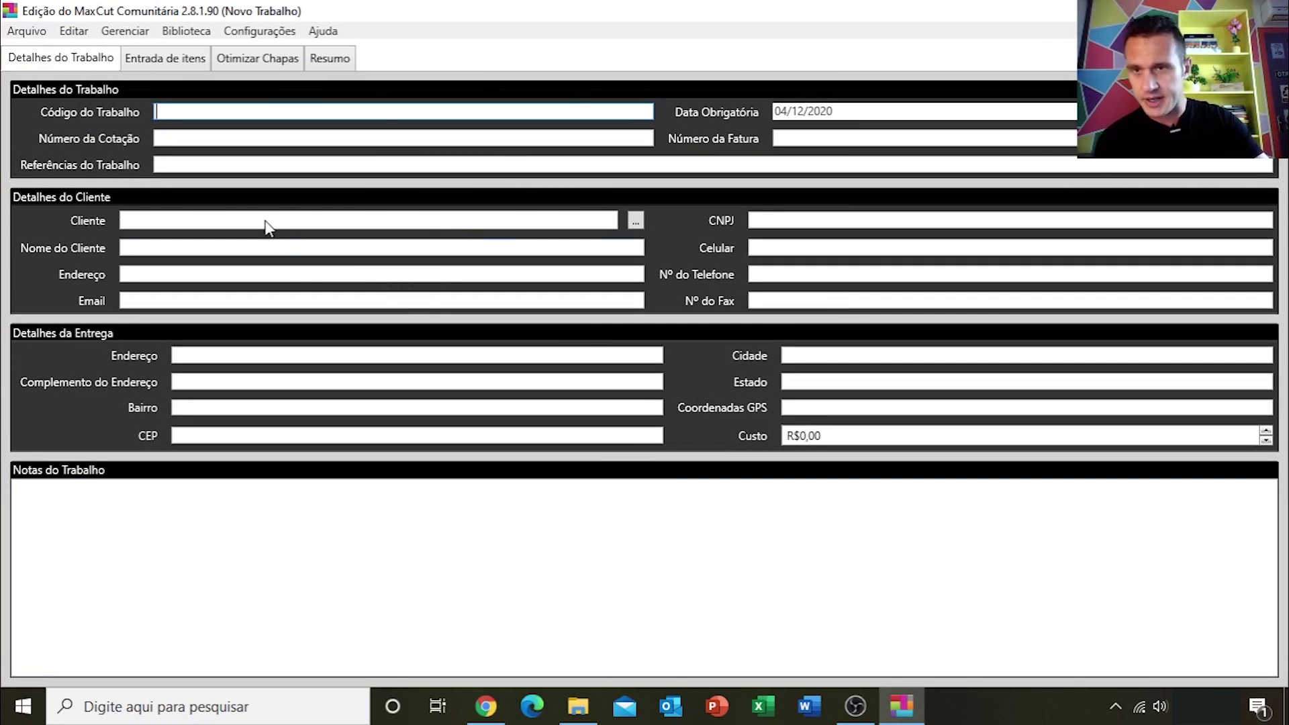
left_click(172, 62)
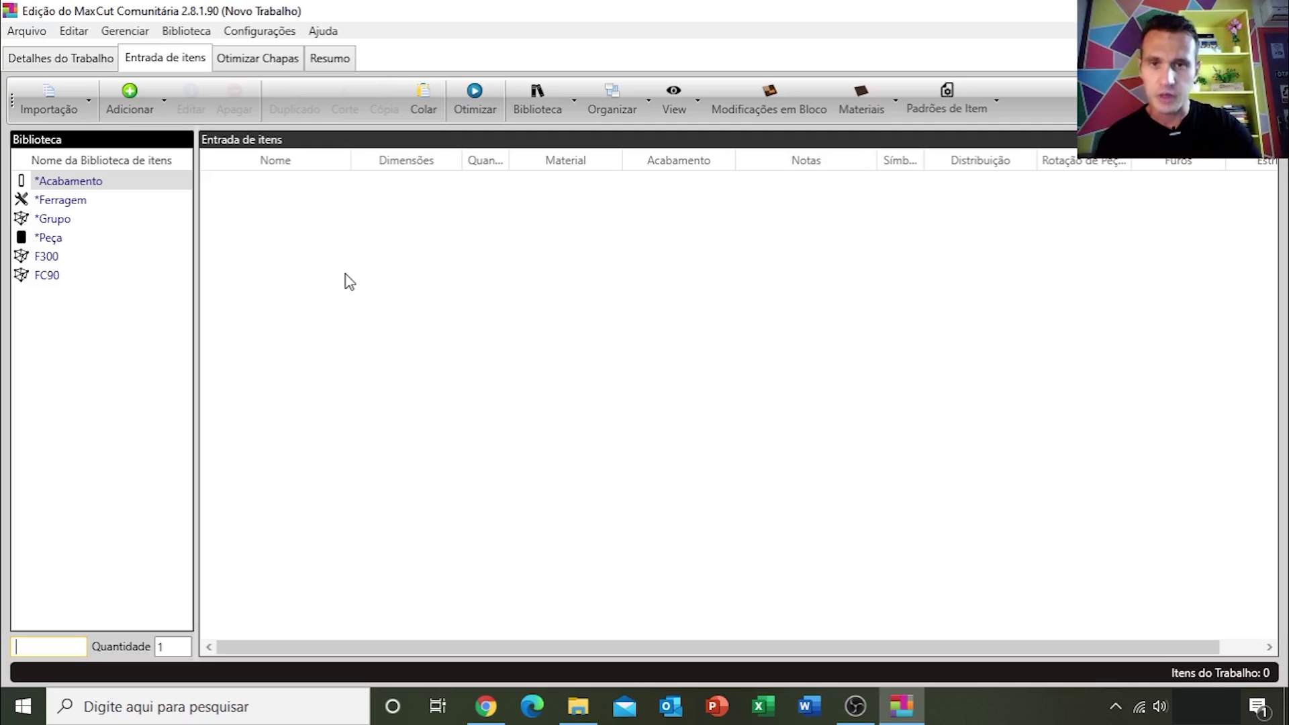
left_click(131, 108)
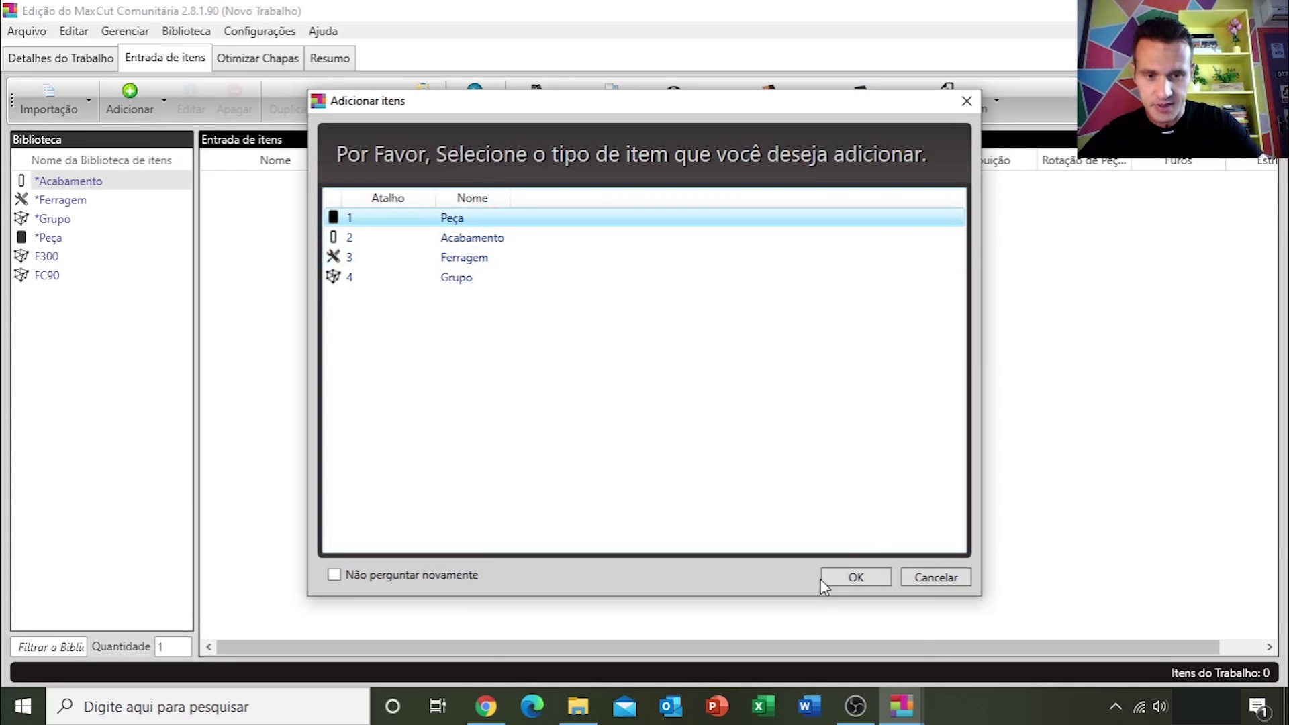
left_click(837, 578)
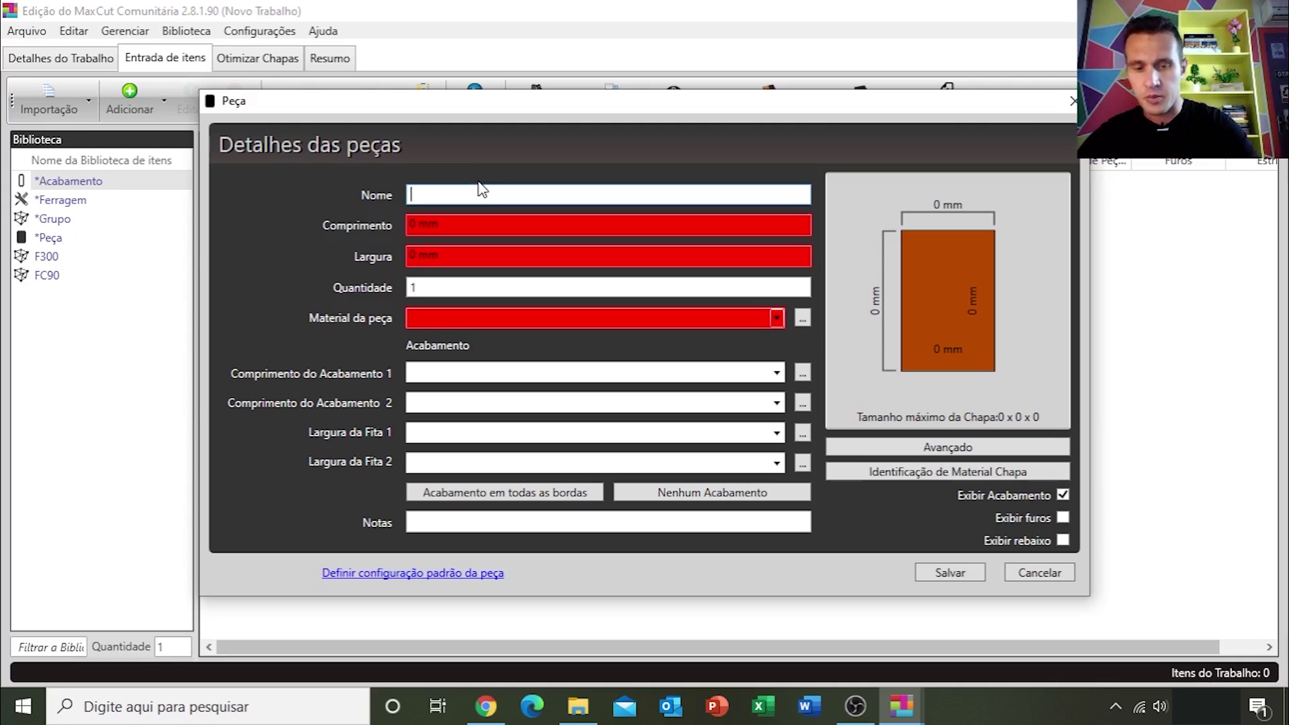
type("Porta")
left_click(444, 226)
type("2300")
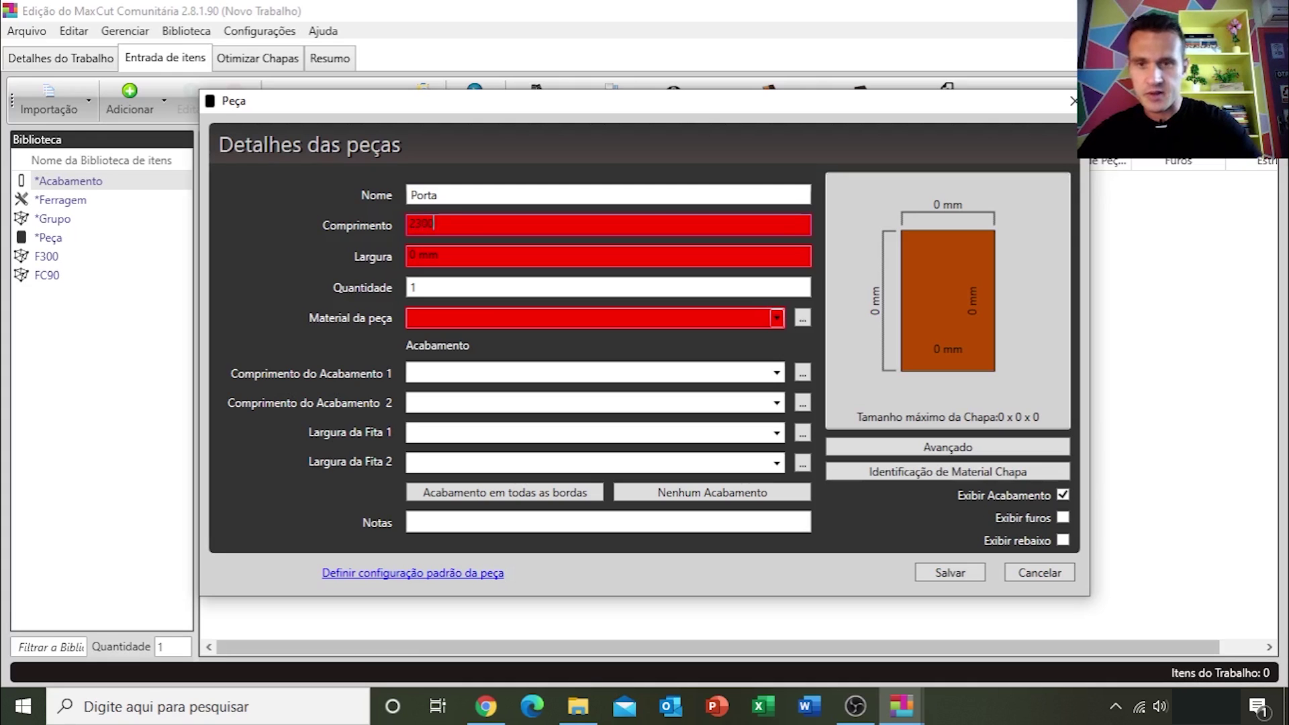
left_click(448, 260)
type("870")
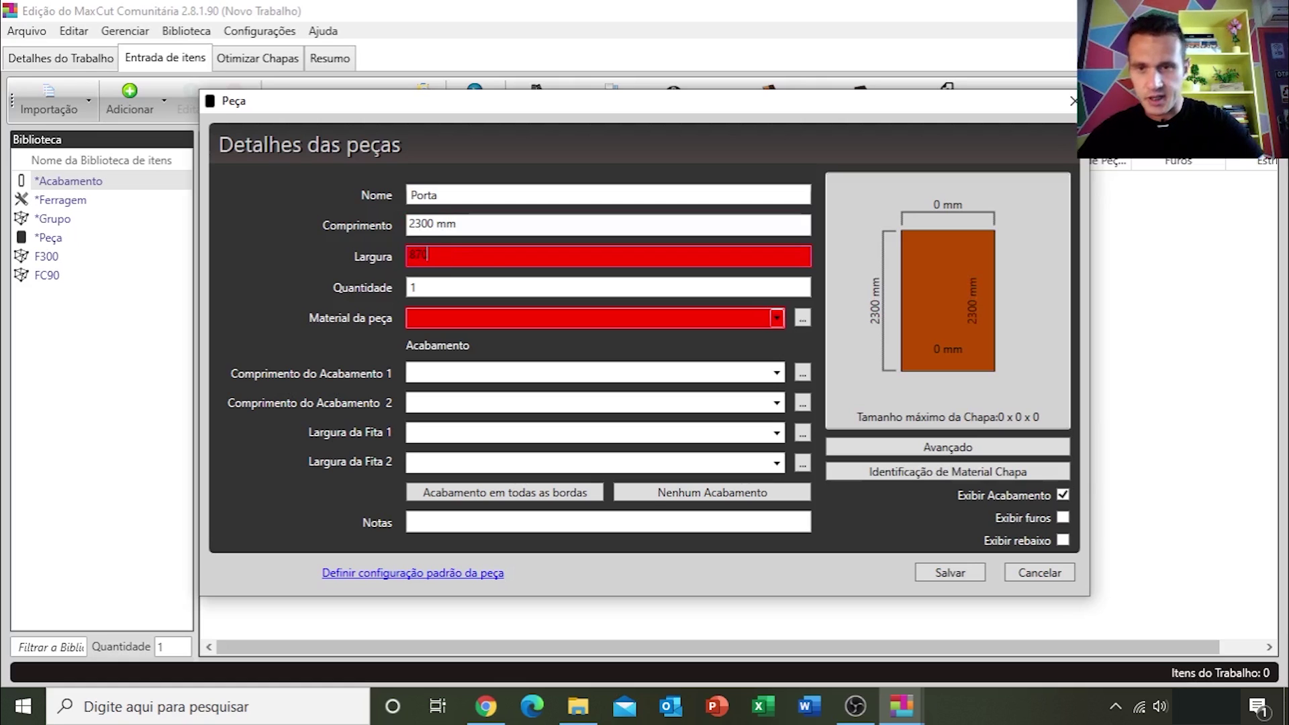
left_click(422, 288)
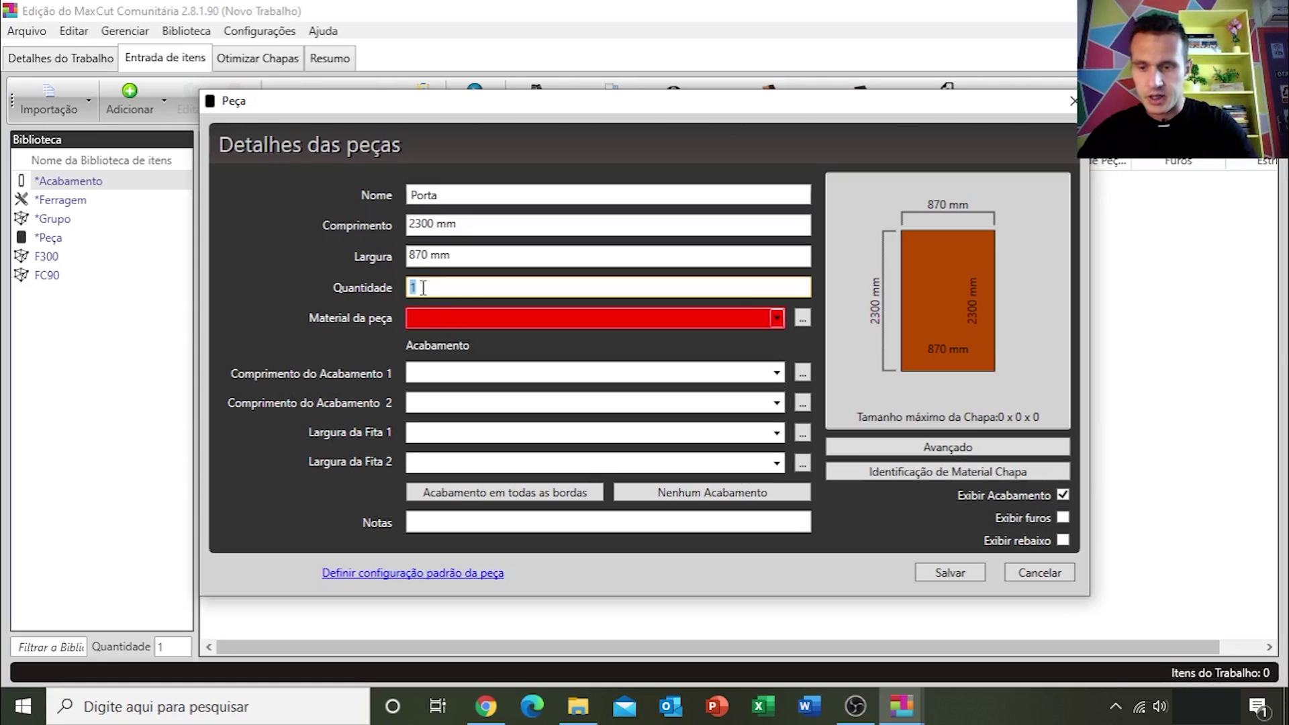
type("3")
left_click(776, 317)
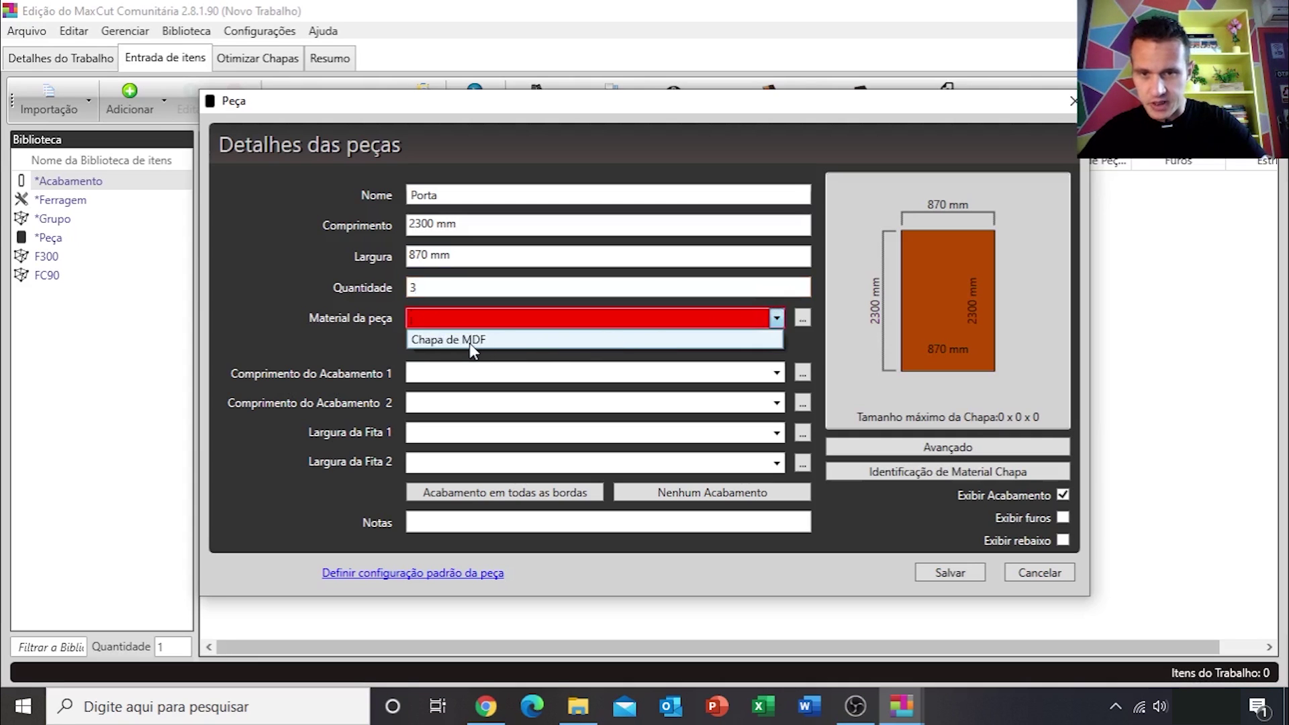
left_click(472, 342)
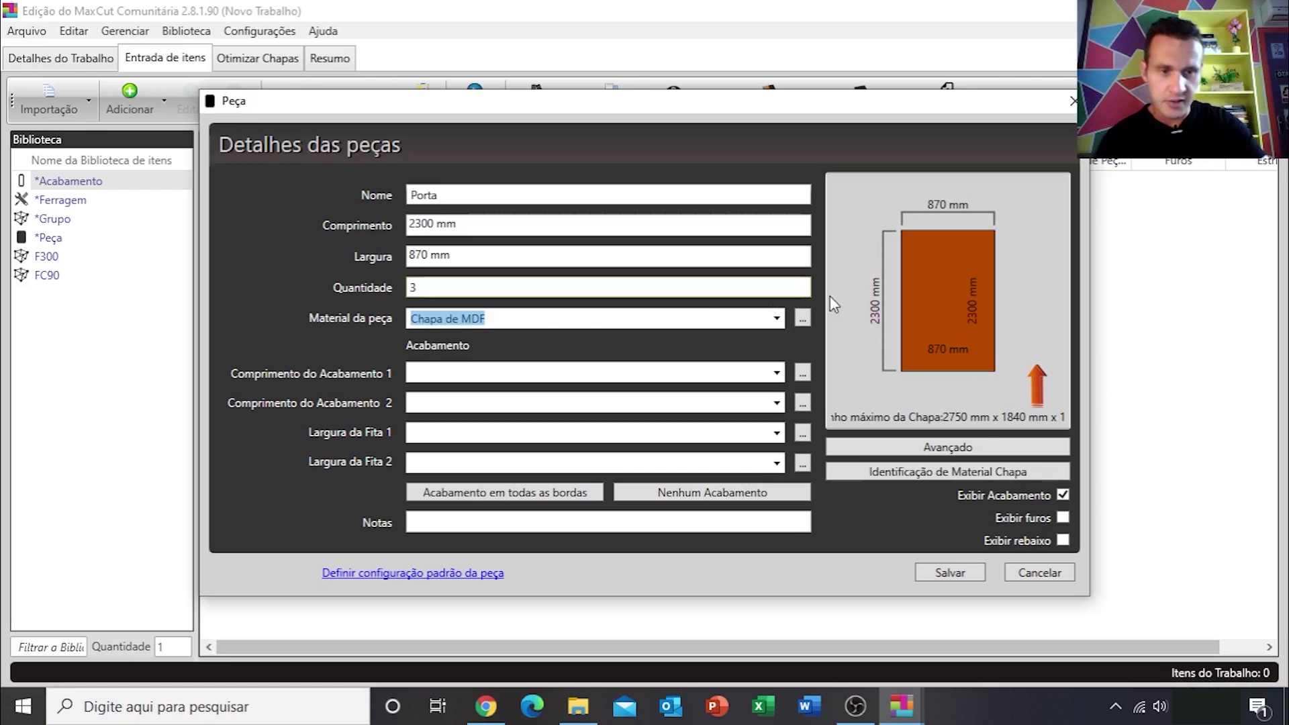
left_click(940, 572)
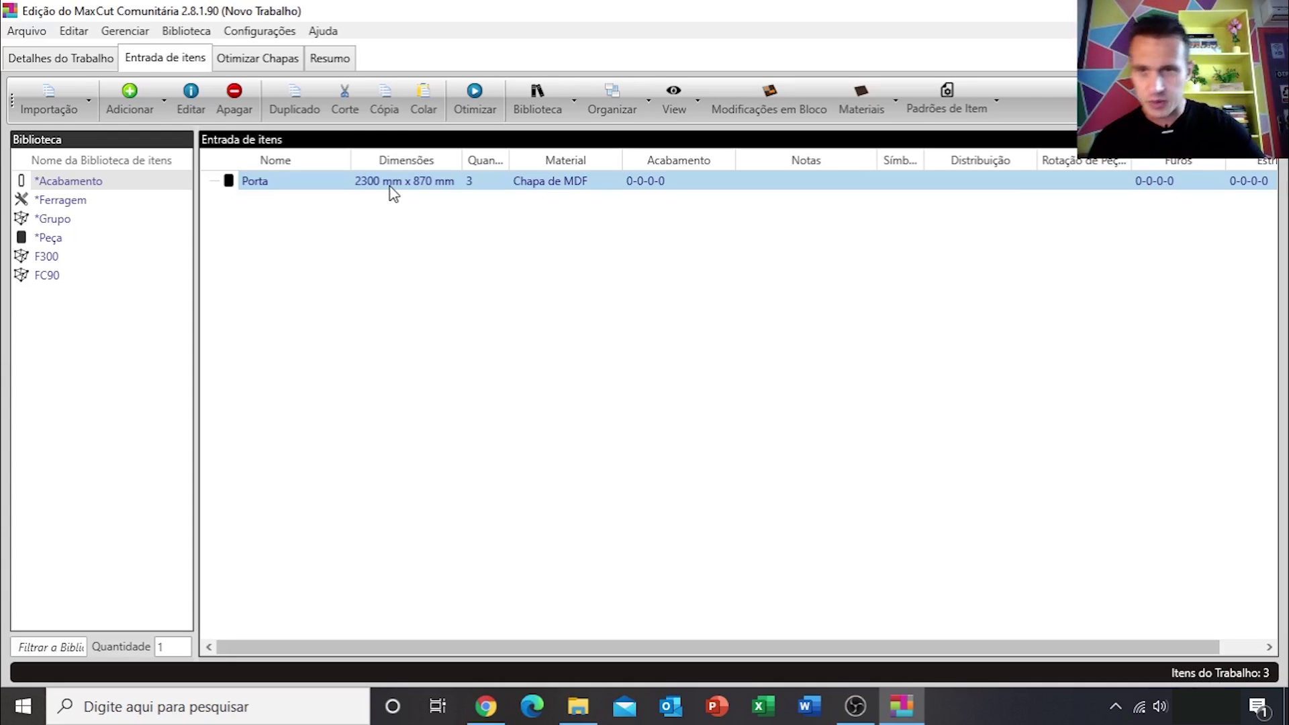
left_click(243, 98)
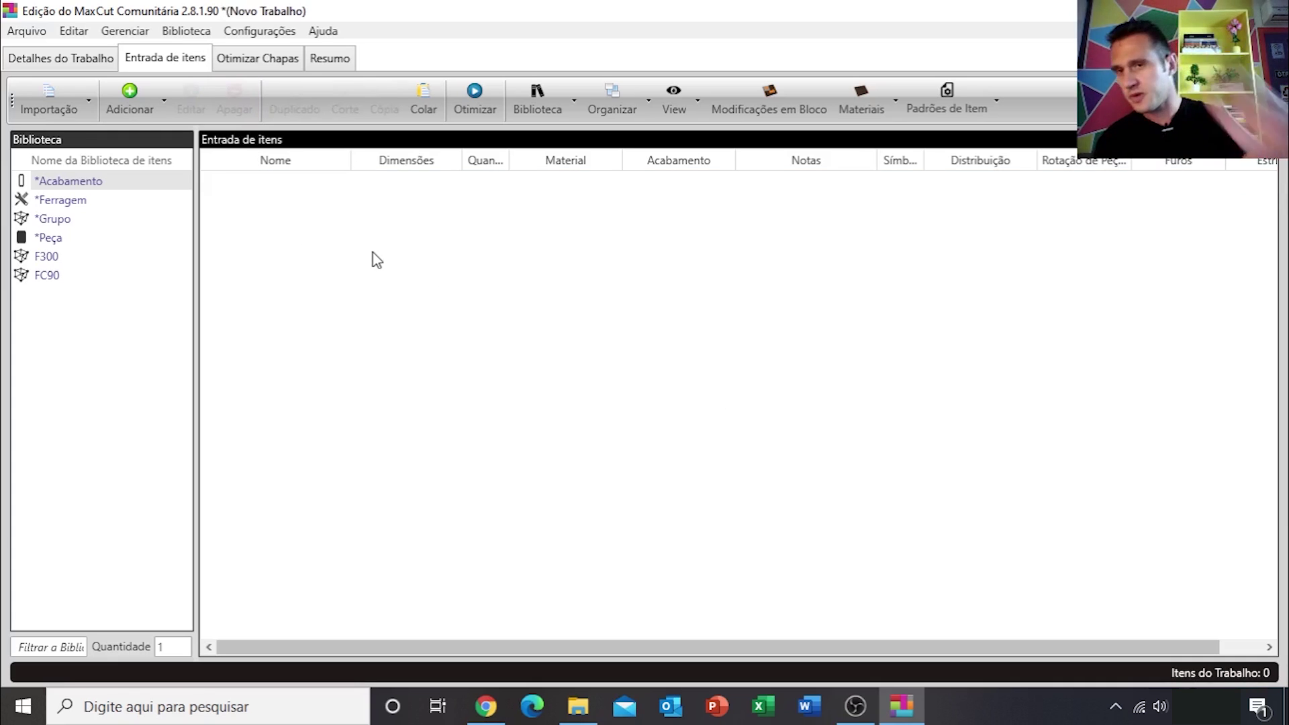
left_click(578, 706)
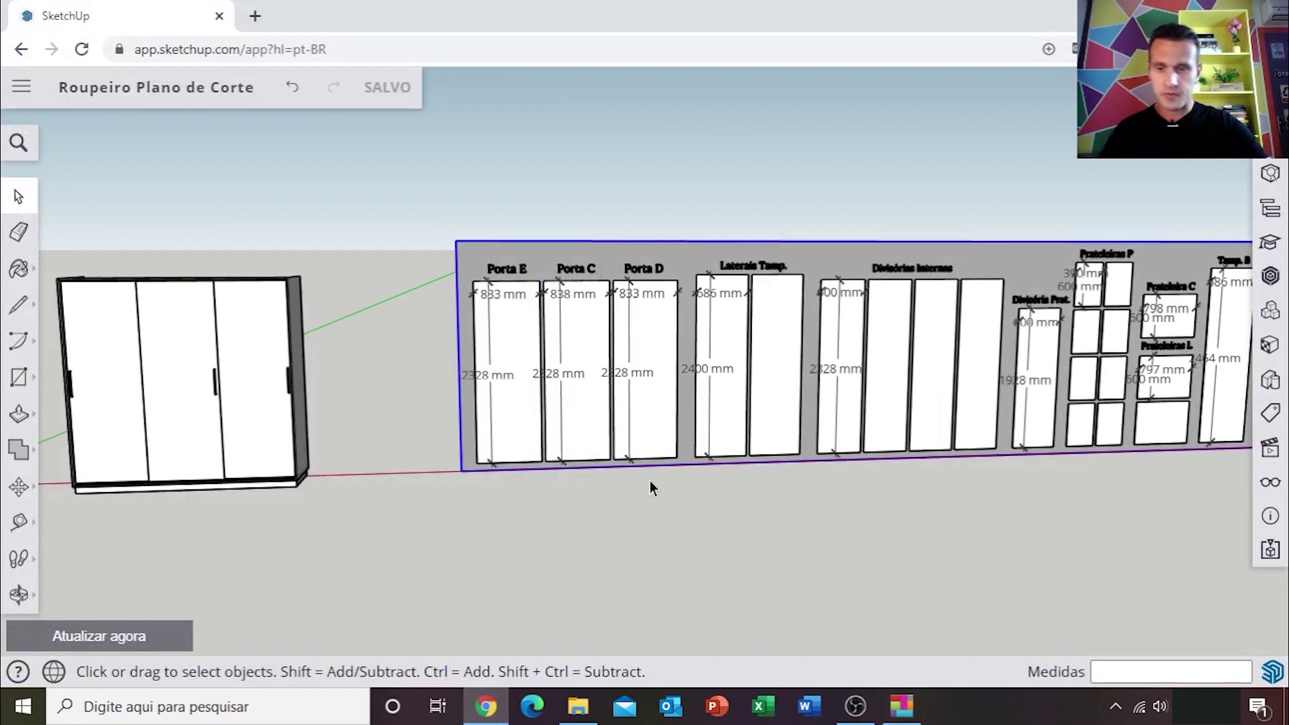
Zoom out over the cut plan, then close in on the Fundo E, C, D, Gav. and Enc. back panels
scroll(734, 433, "down", 5)
scroll(965, 405, "down", 3)
middle_click_drag(965, 405, 654, 408)
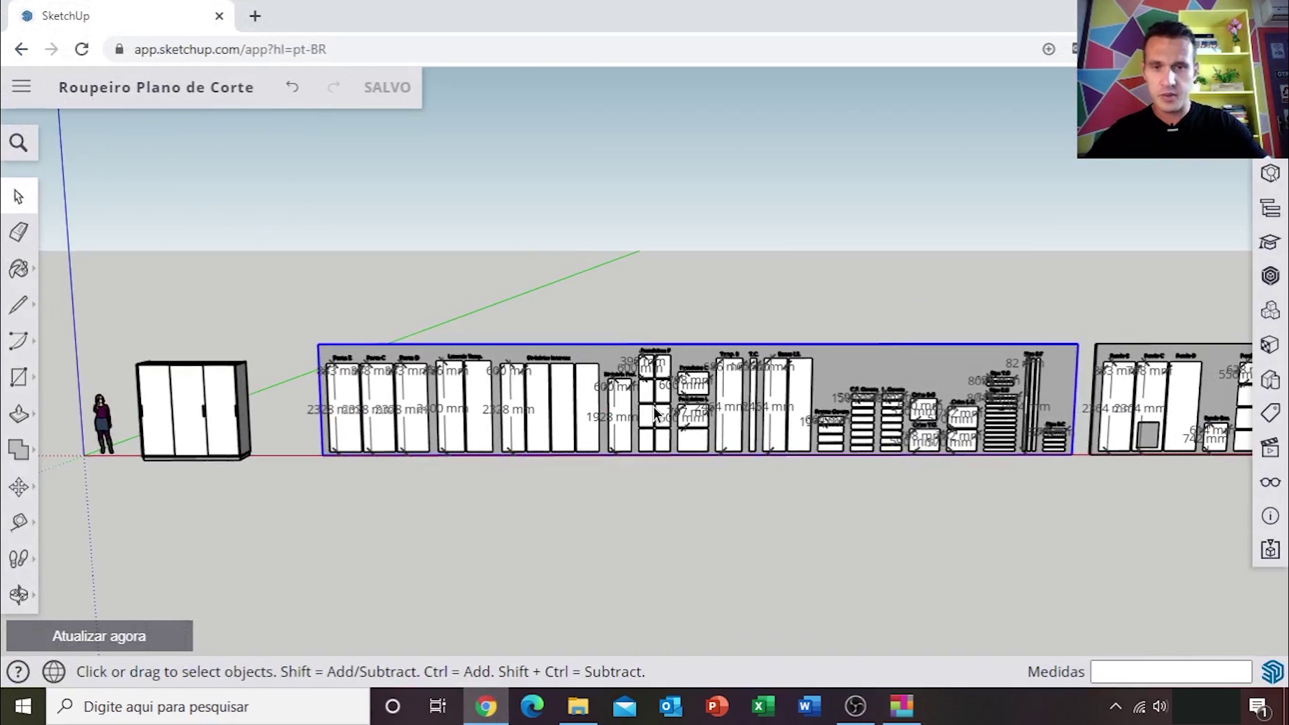
mouse_move(872, 393)
middle_mouse_down("shift")
mouse_move(849, 344)
mouse_move(866, 349)
middle_mouse_up("shift")
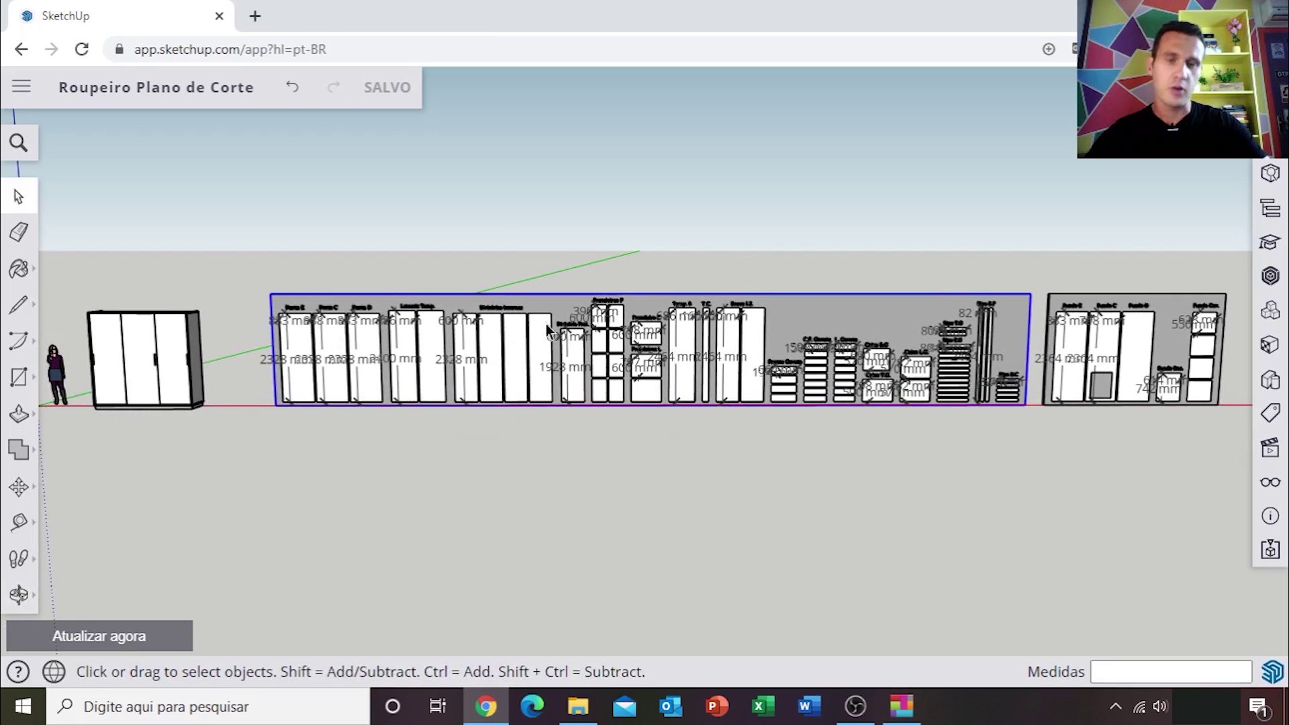
middle_click_drag(928, 367, 551, 386, "shift")
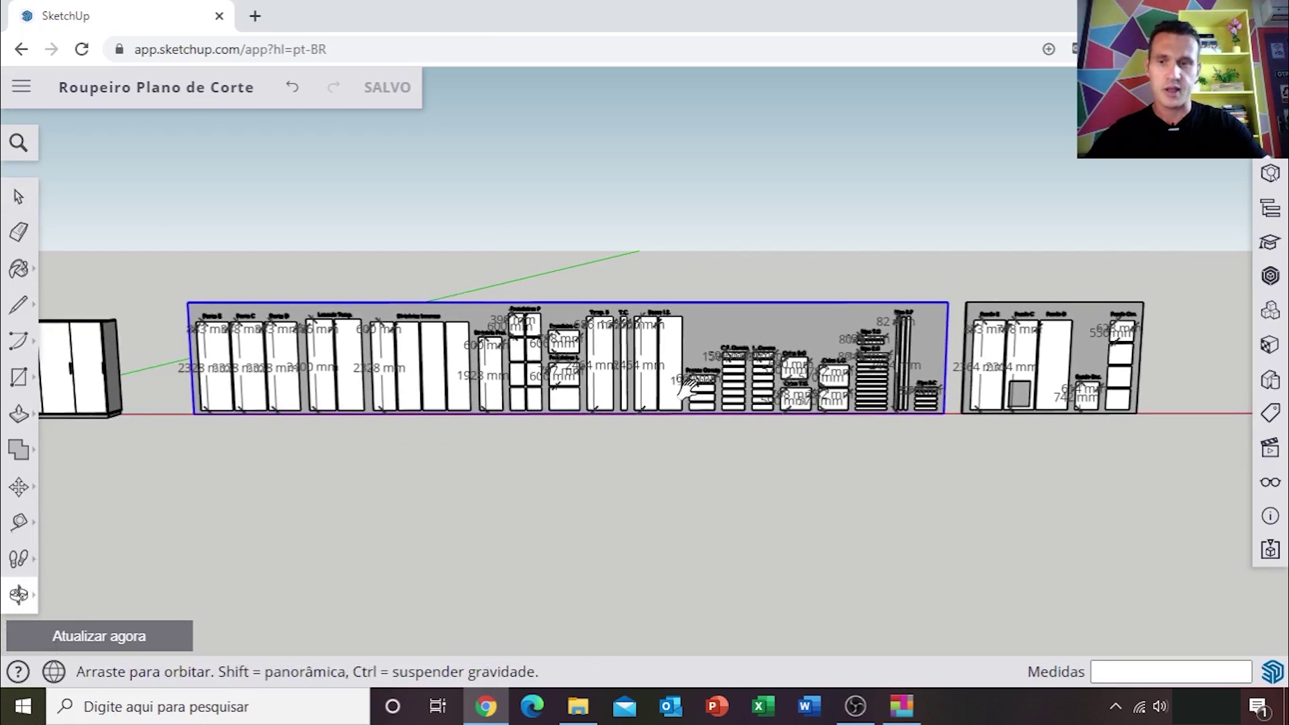
middle_click_drag(548, 388, 759, 337)
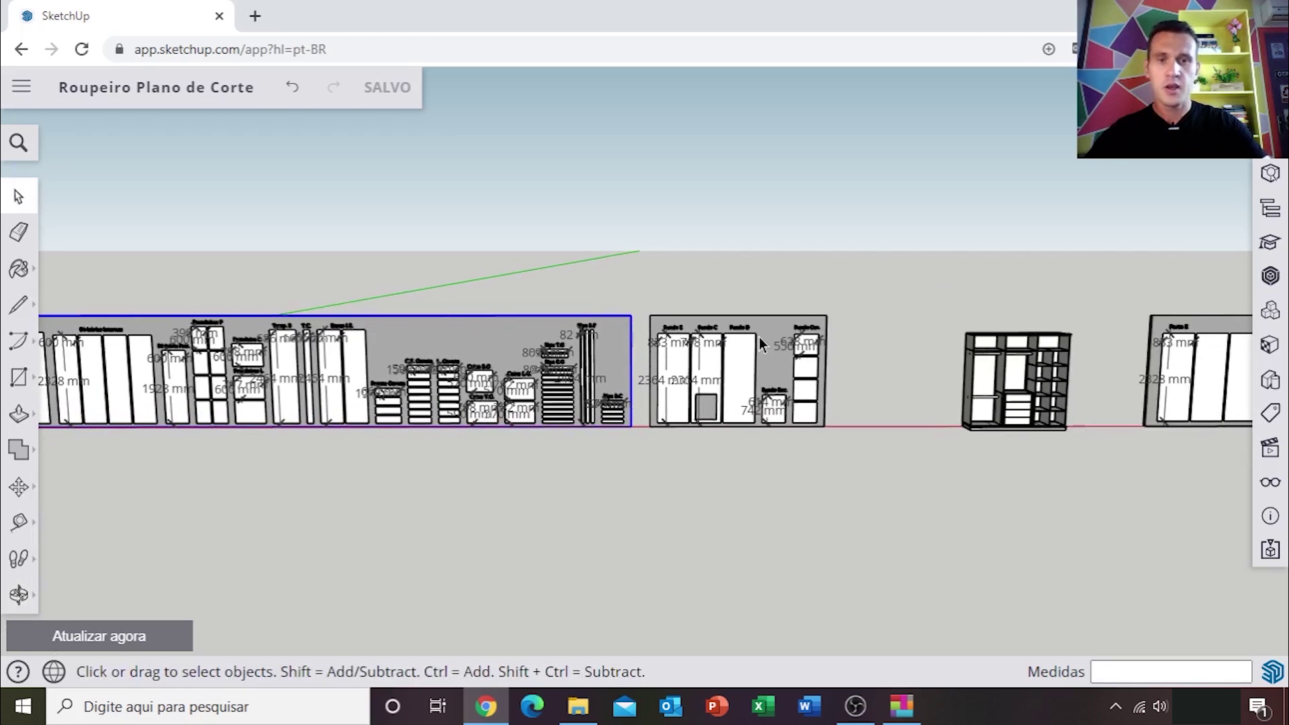
scroll(759, 337, "up", 2)
scroll(735, 349, "up", 2)
scroll(735, 373, "up", 3)
middle_click_drag(731, 402, 737, 365, "shift")
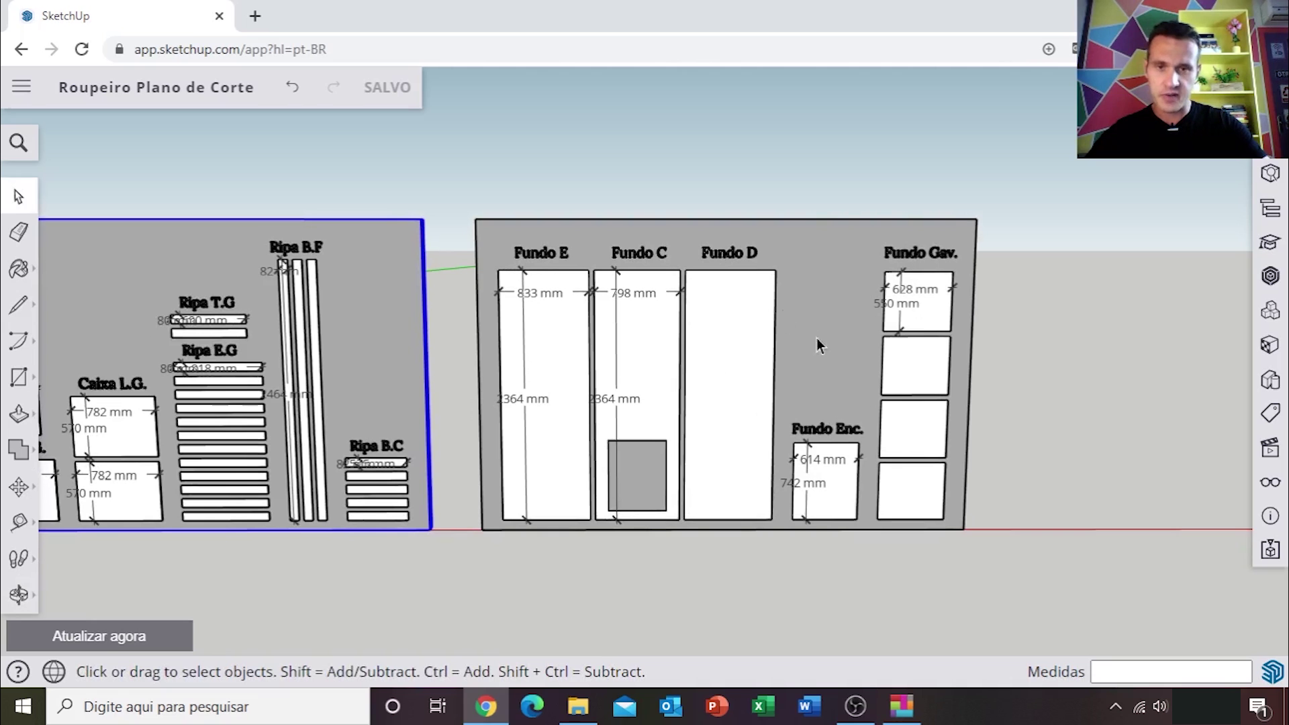
Open 'PC Roup. Serie Projetos 18mm' from the V21 Plano de Corte Roup folder in Excel
left_click(832, 169)
left_click(577, 706)
left_click(797, 254)
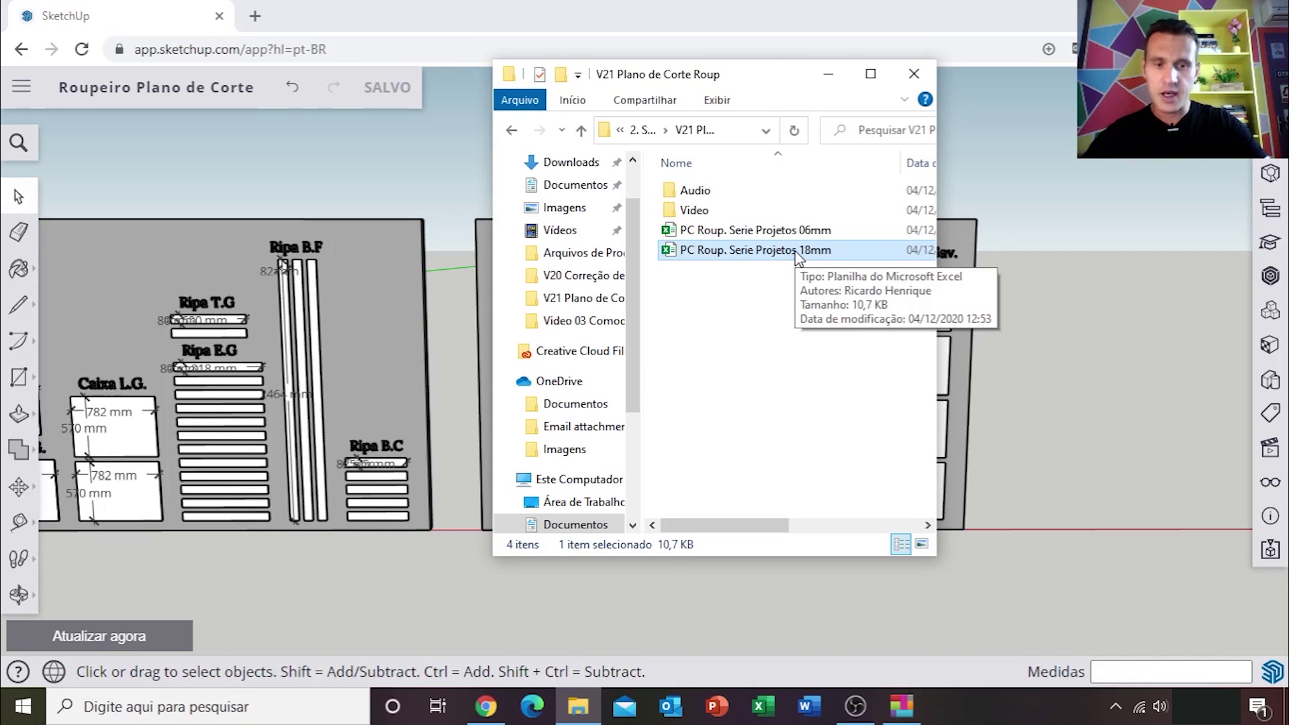
left_click_drag(796, 254, 792, 235)
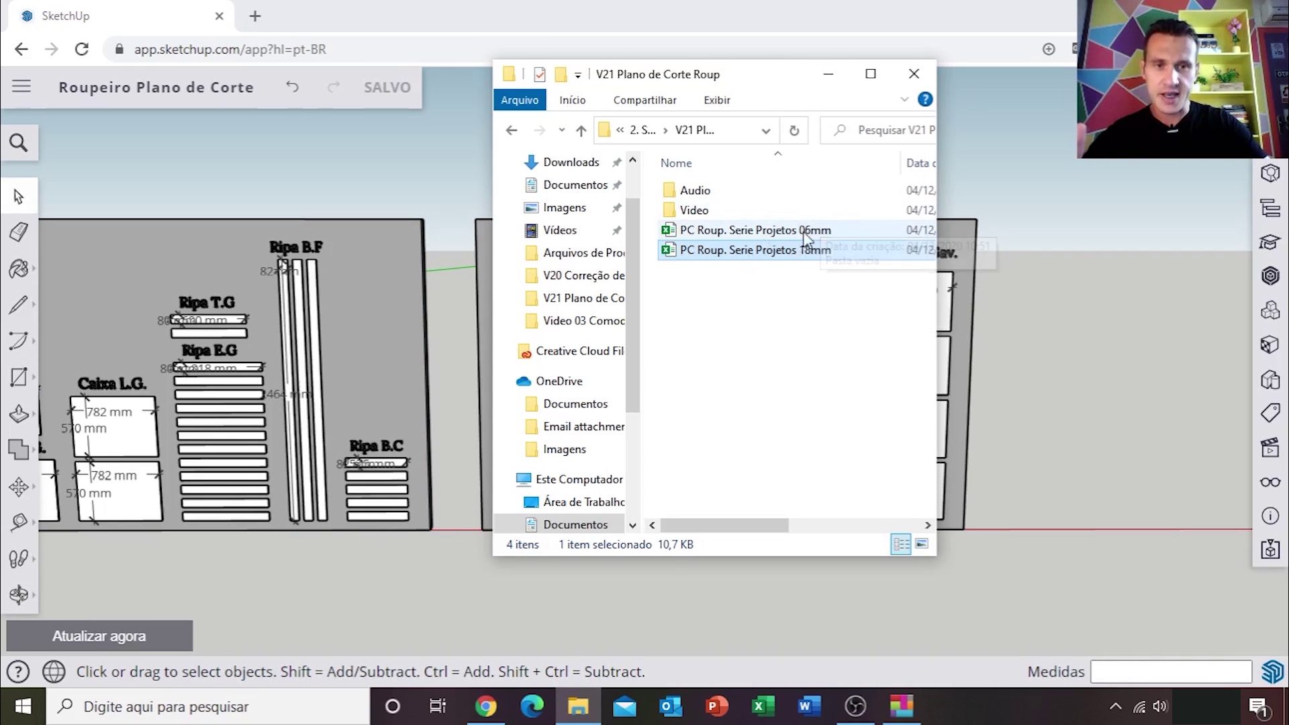
left_click(901, 706)
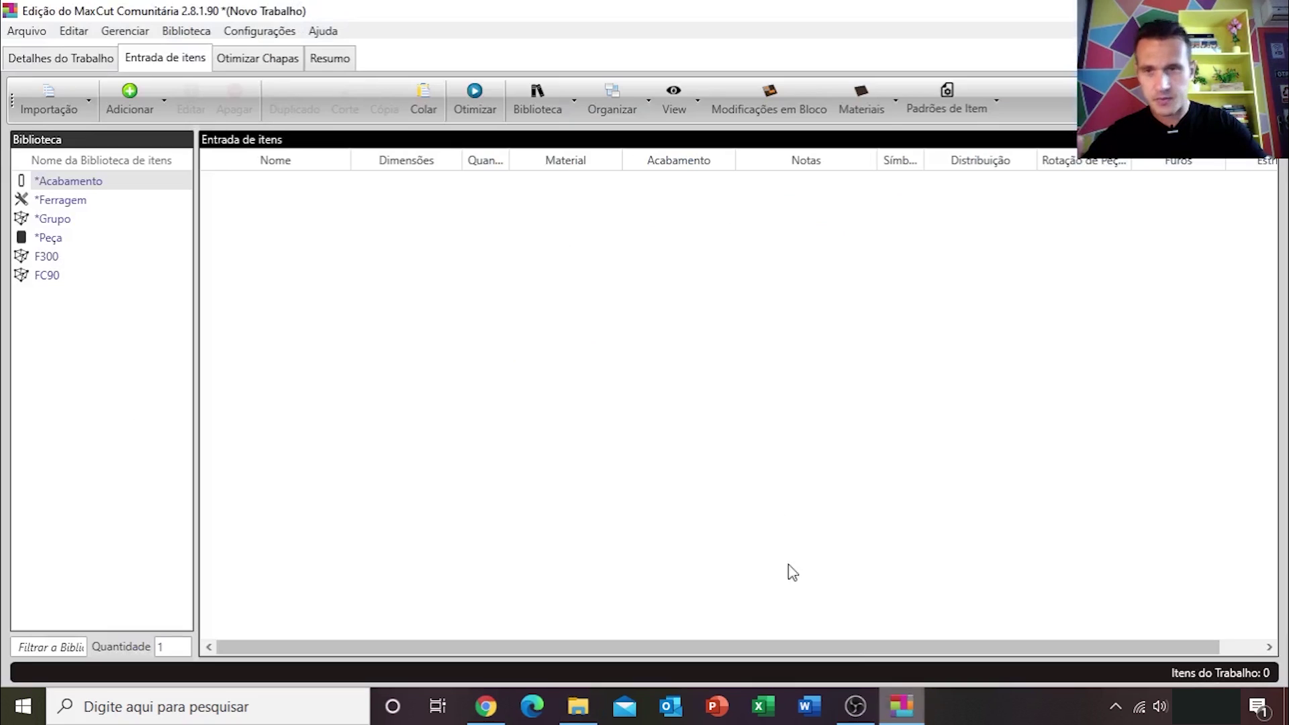
left_click(87, 100)
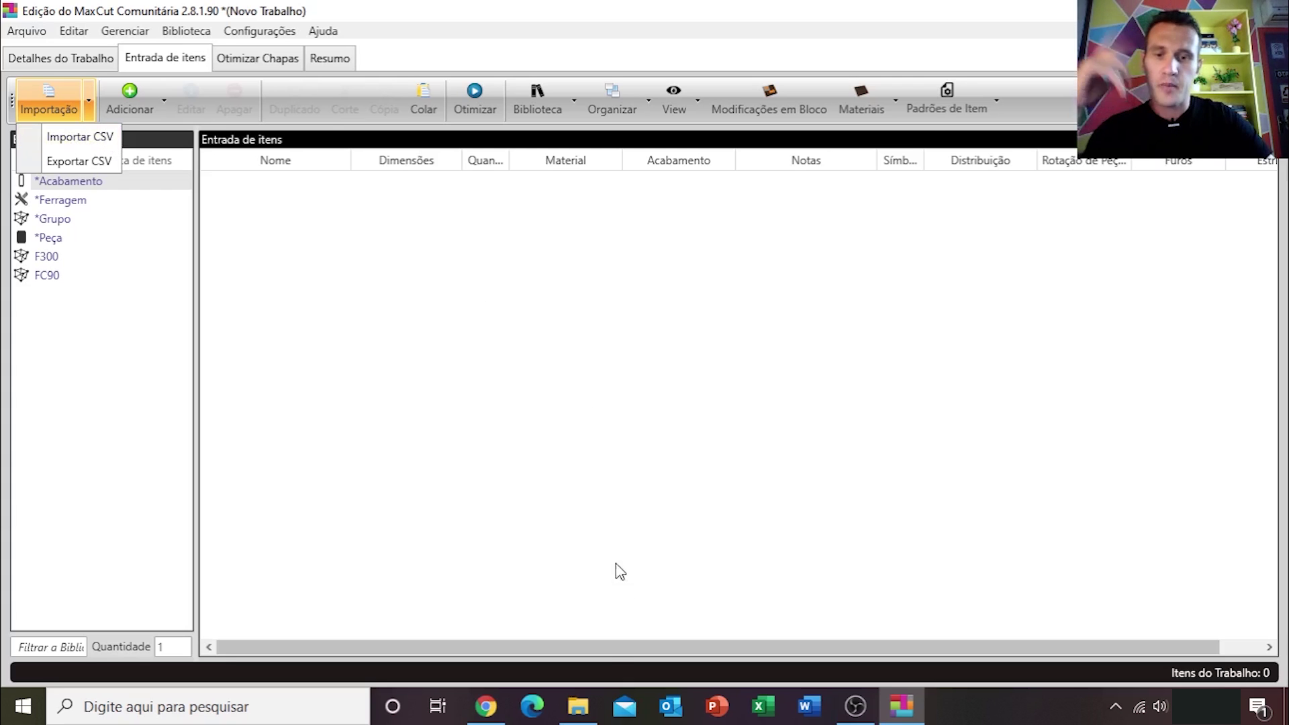
left_click(582, 698)
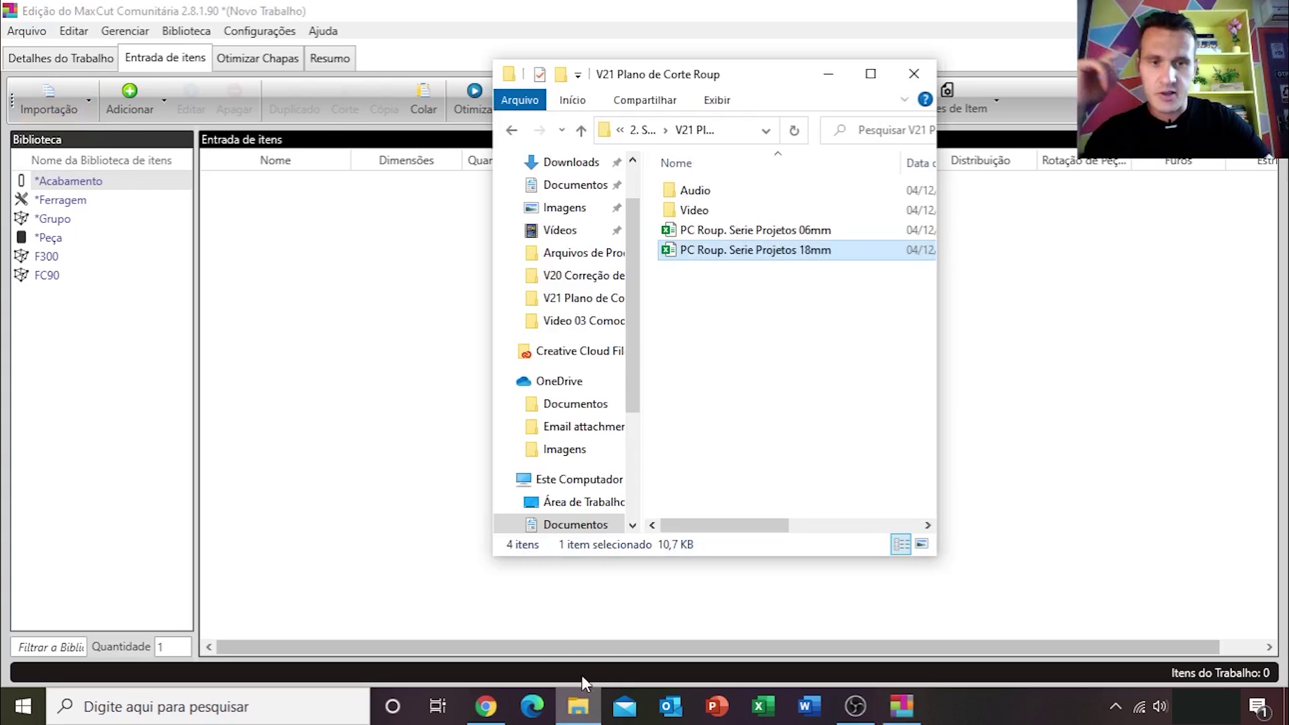
double_click(773, 251)
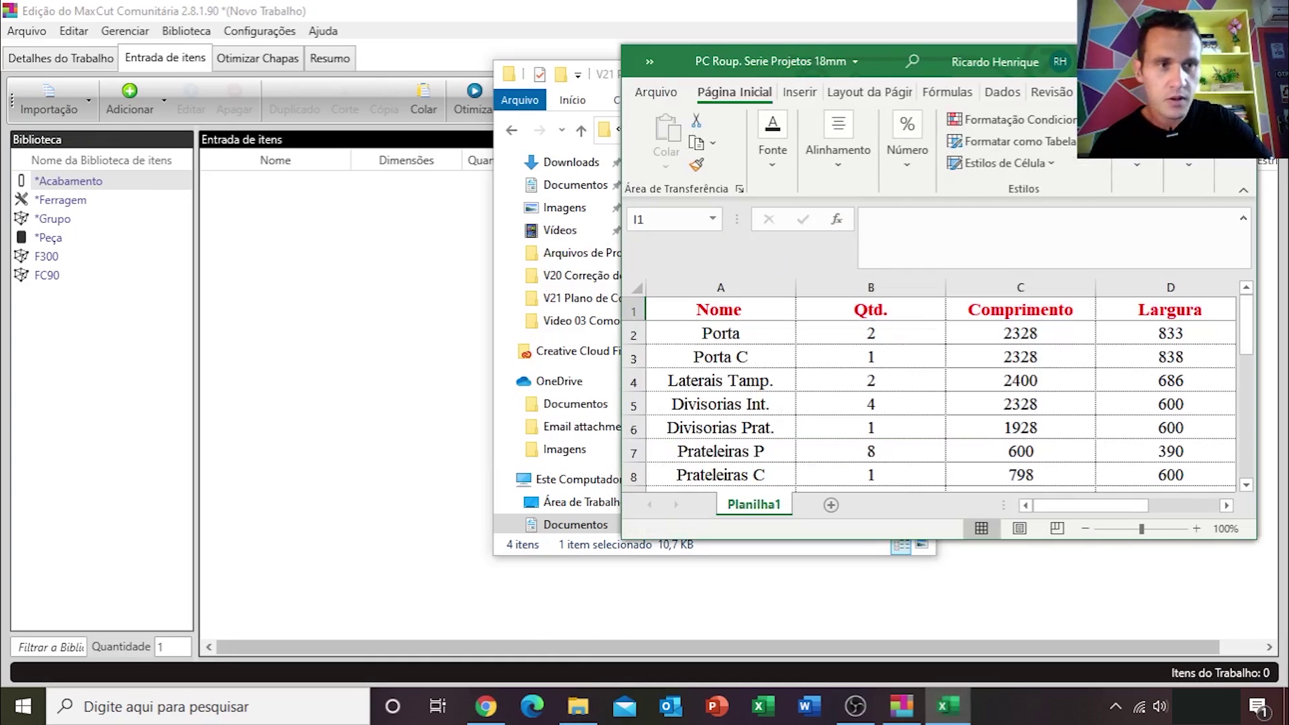
Export the 18mm parts list as CSV 'PC Roup. Serie Projetos 18mm Max' and close Excel
left_click(1198, 61)
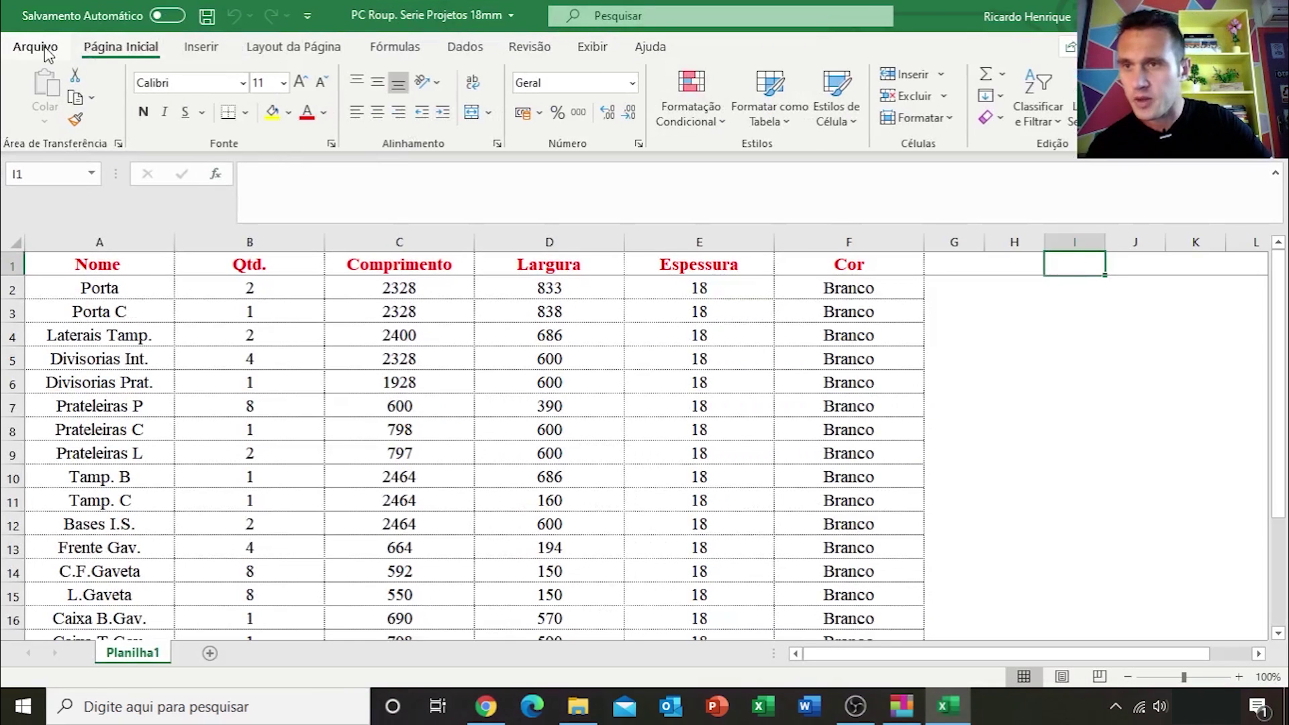
left_click(36, 48)
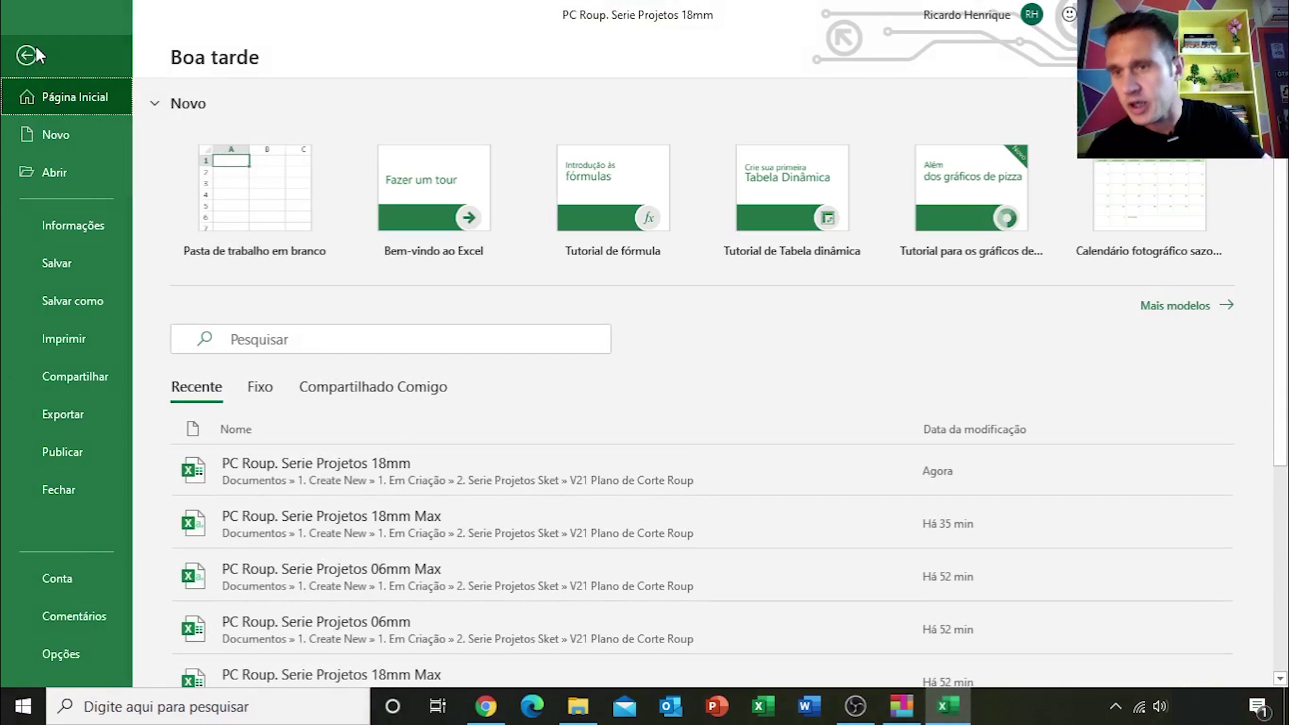
left_click(67, 416)
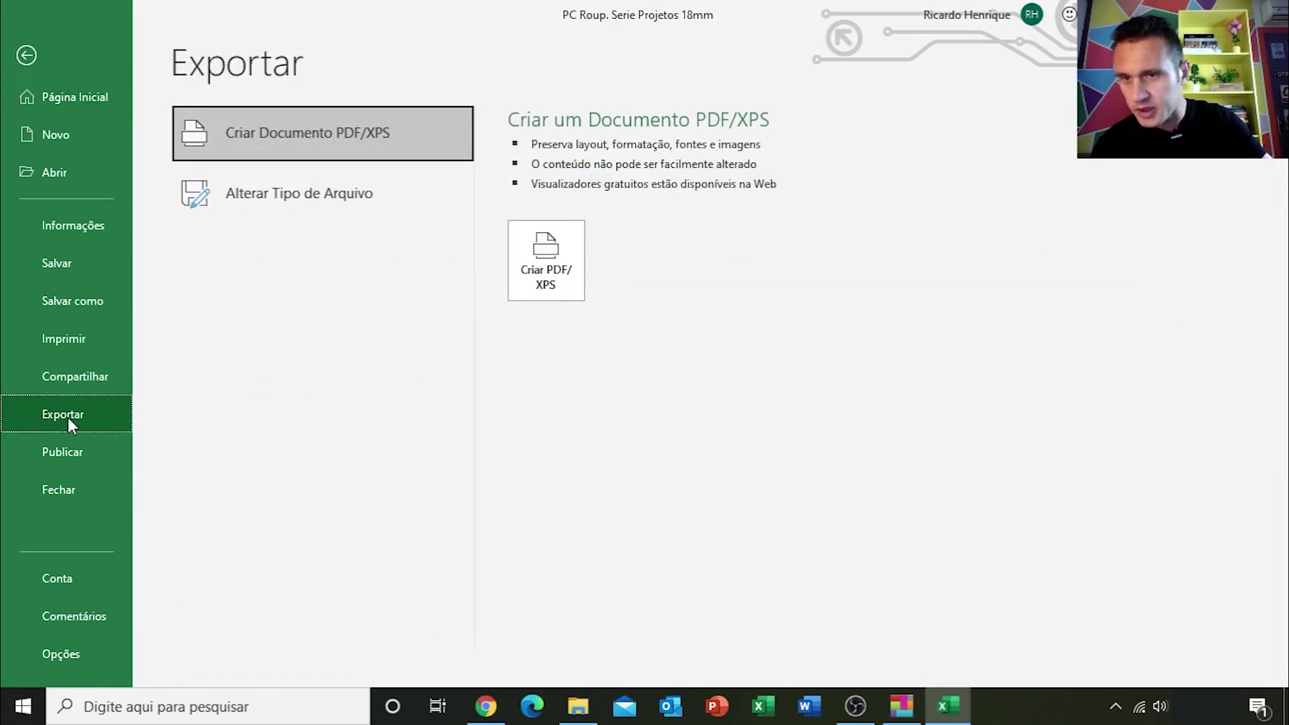
left_click(327, 203)
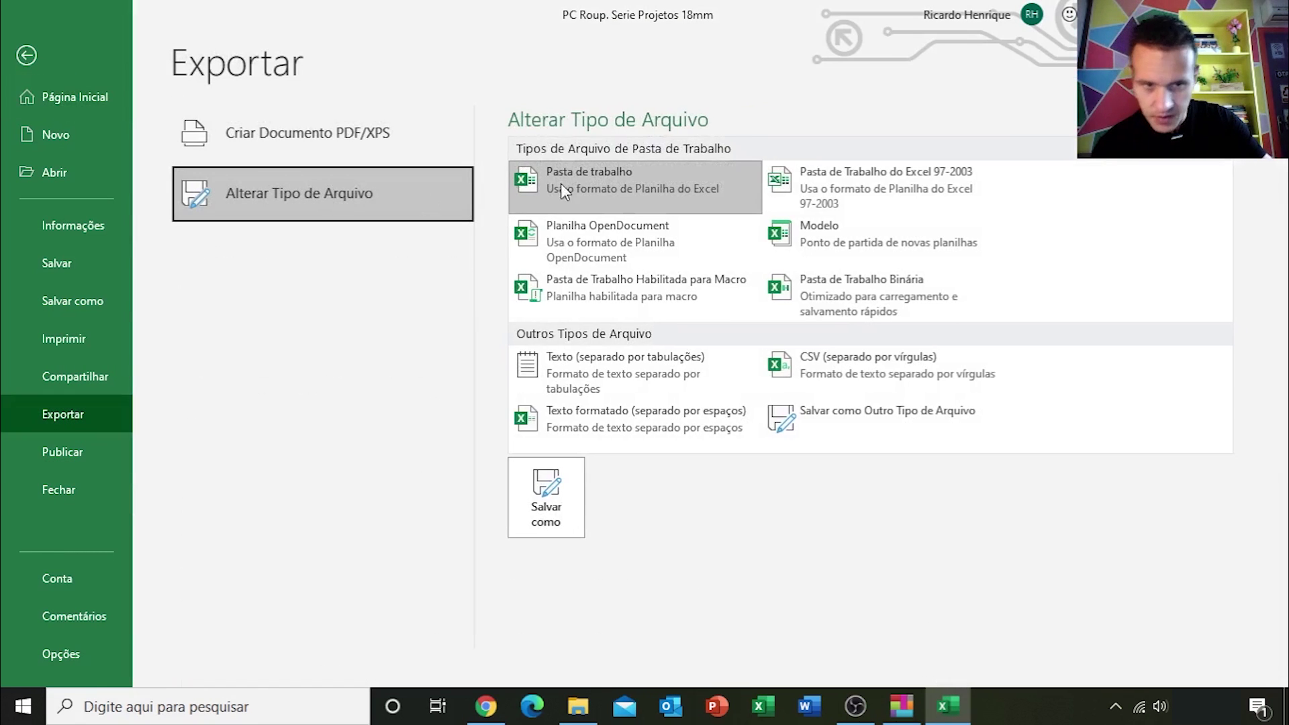
left_click(822, 357)
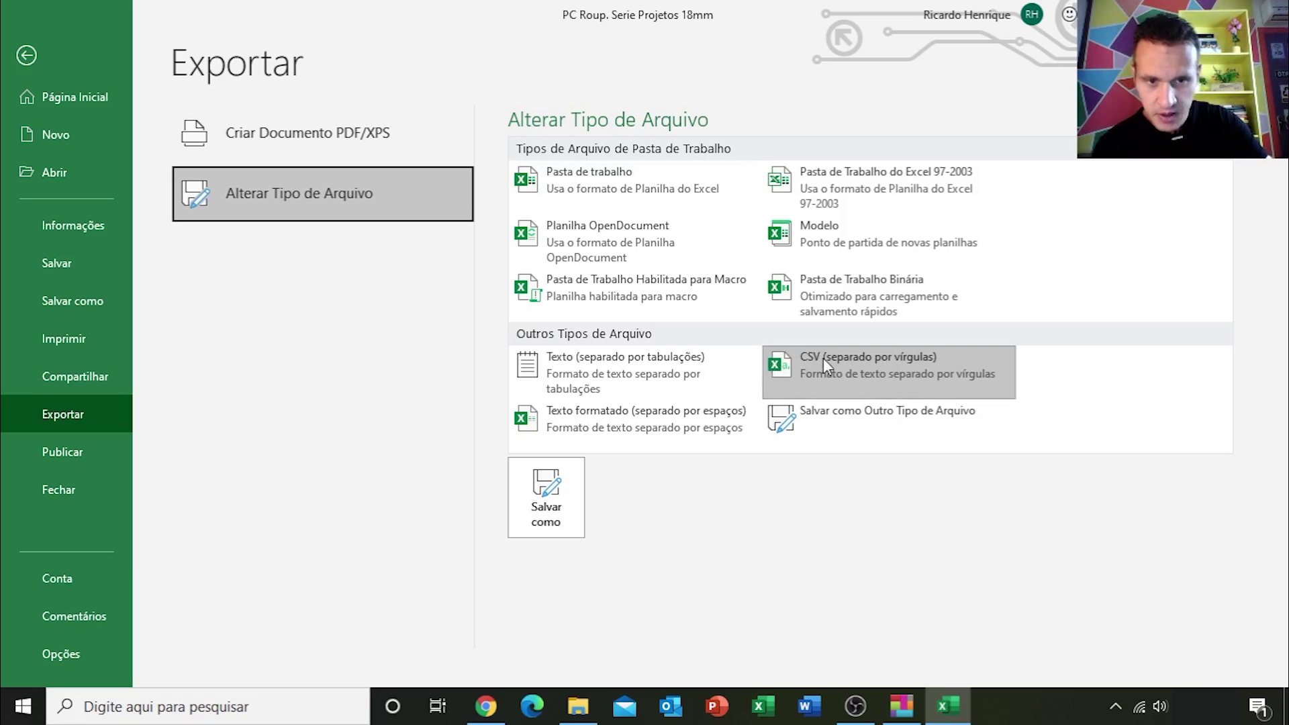
left_click(567, 495)
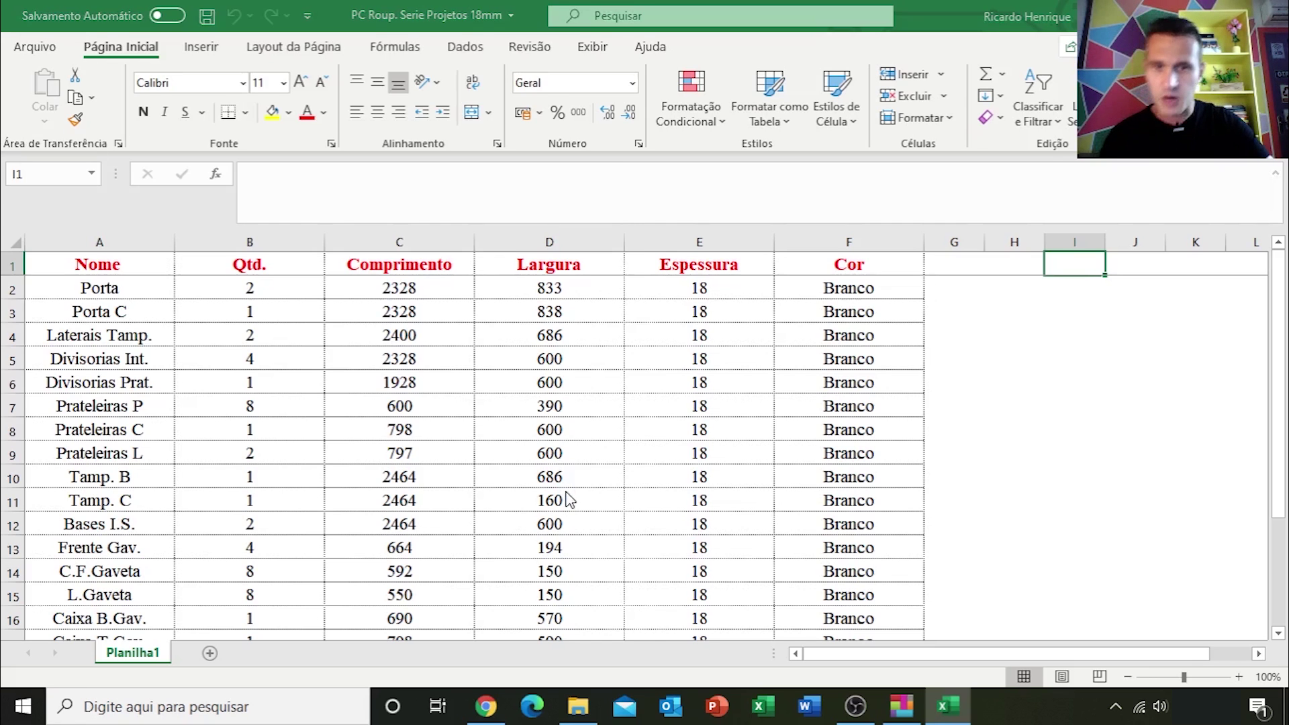
left_click(327, 326)
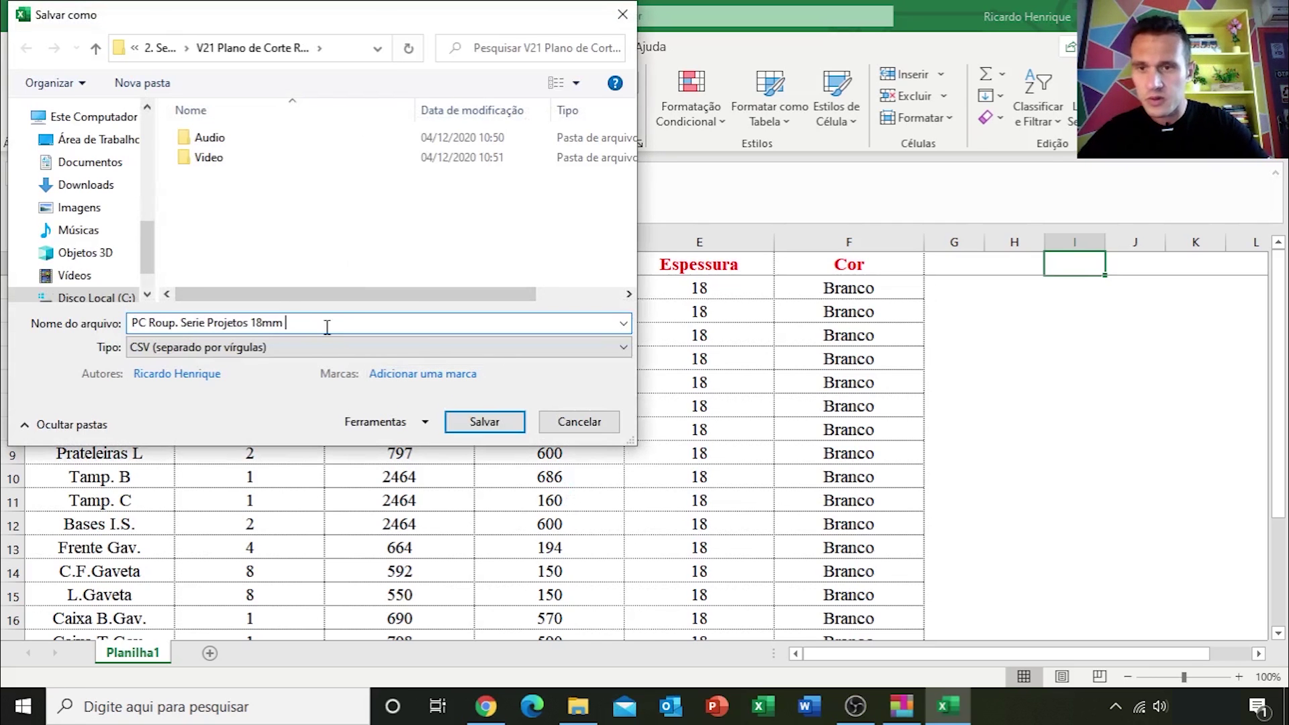
type("Max")
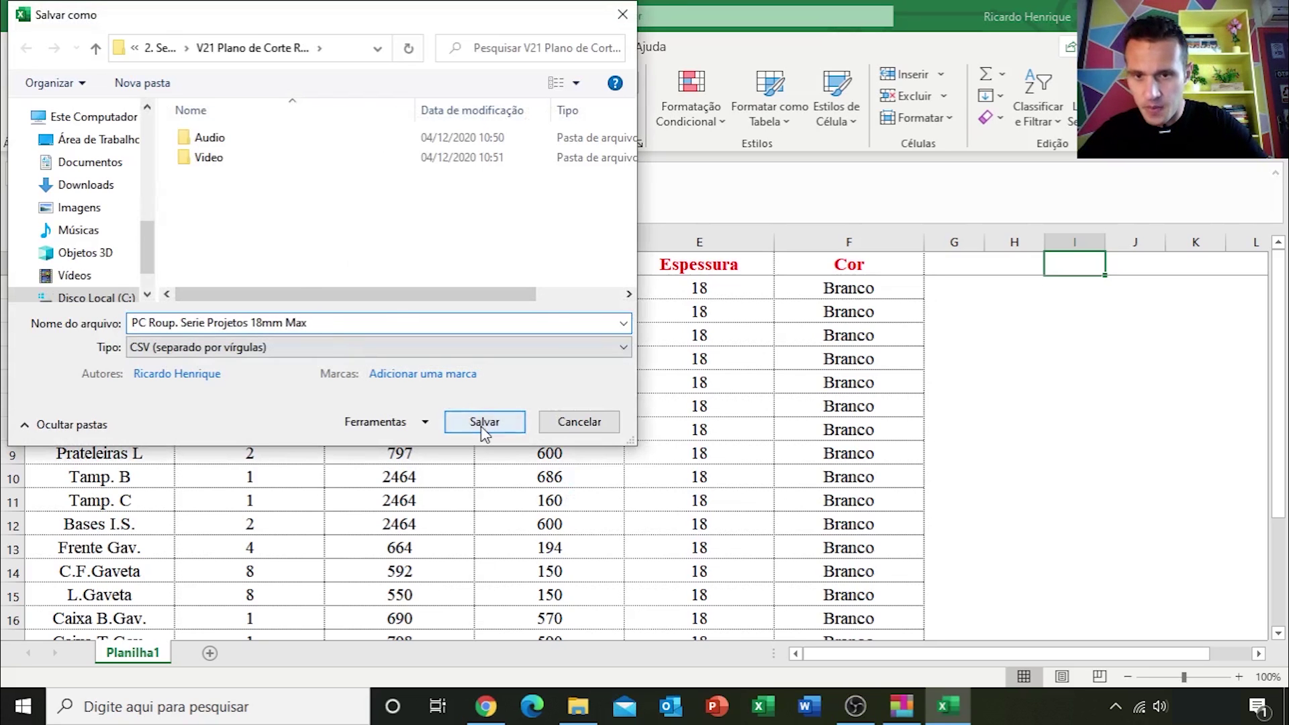
left_click(484, 422)
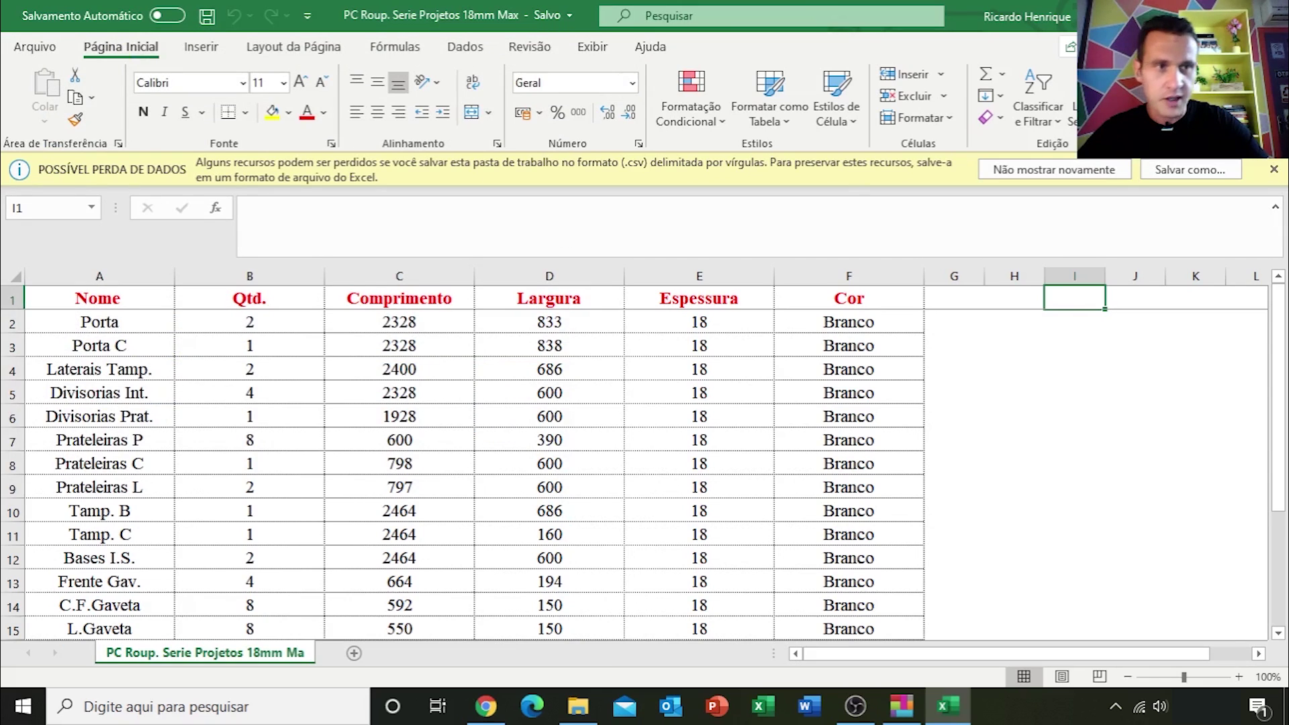
key("alt+F4")
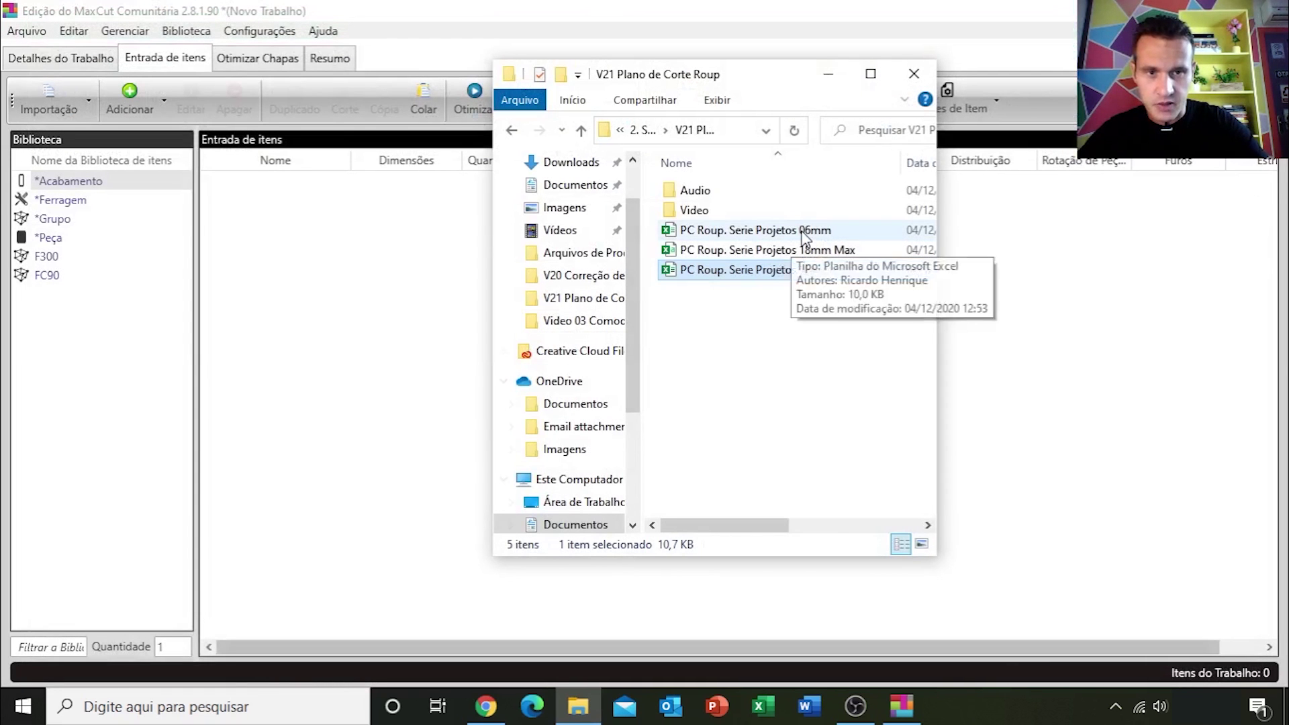
Open the 06mm workbook and export it as CSV 'PC Roup. Serie Projetos 06mm Max'
double_click(803, 232)
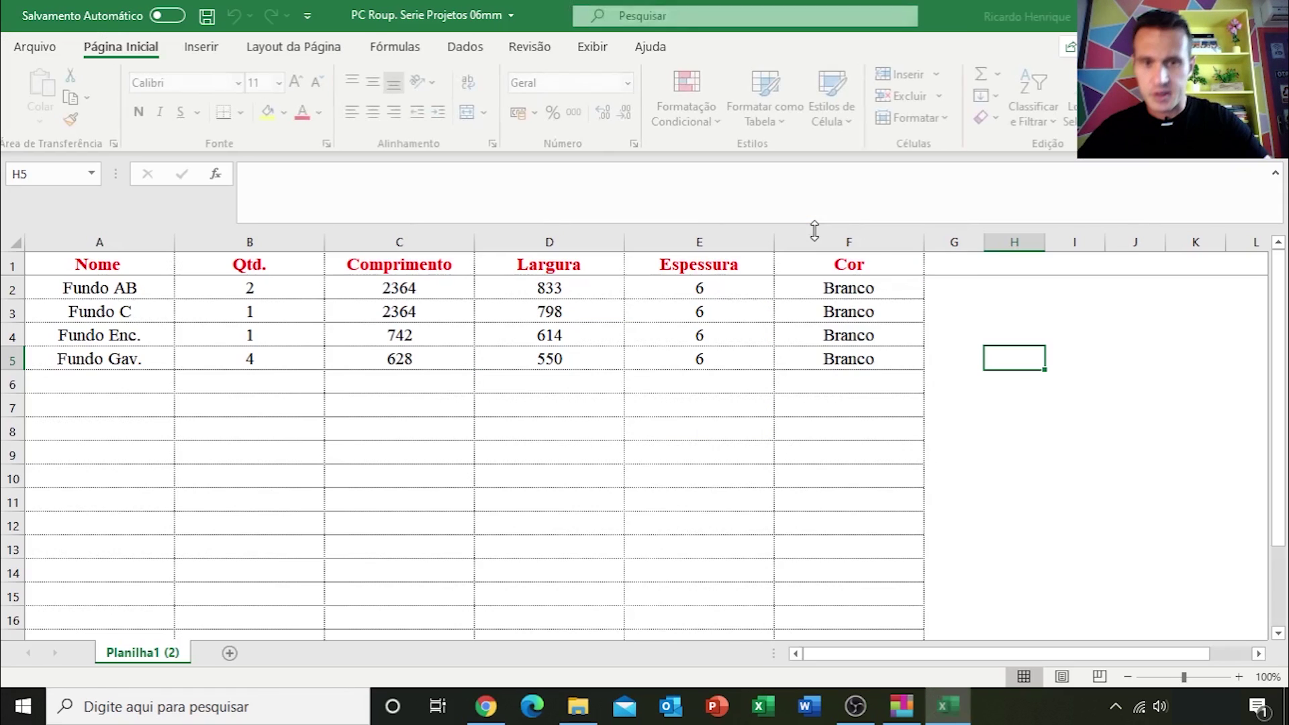
left_click(39, 48)
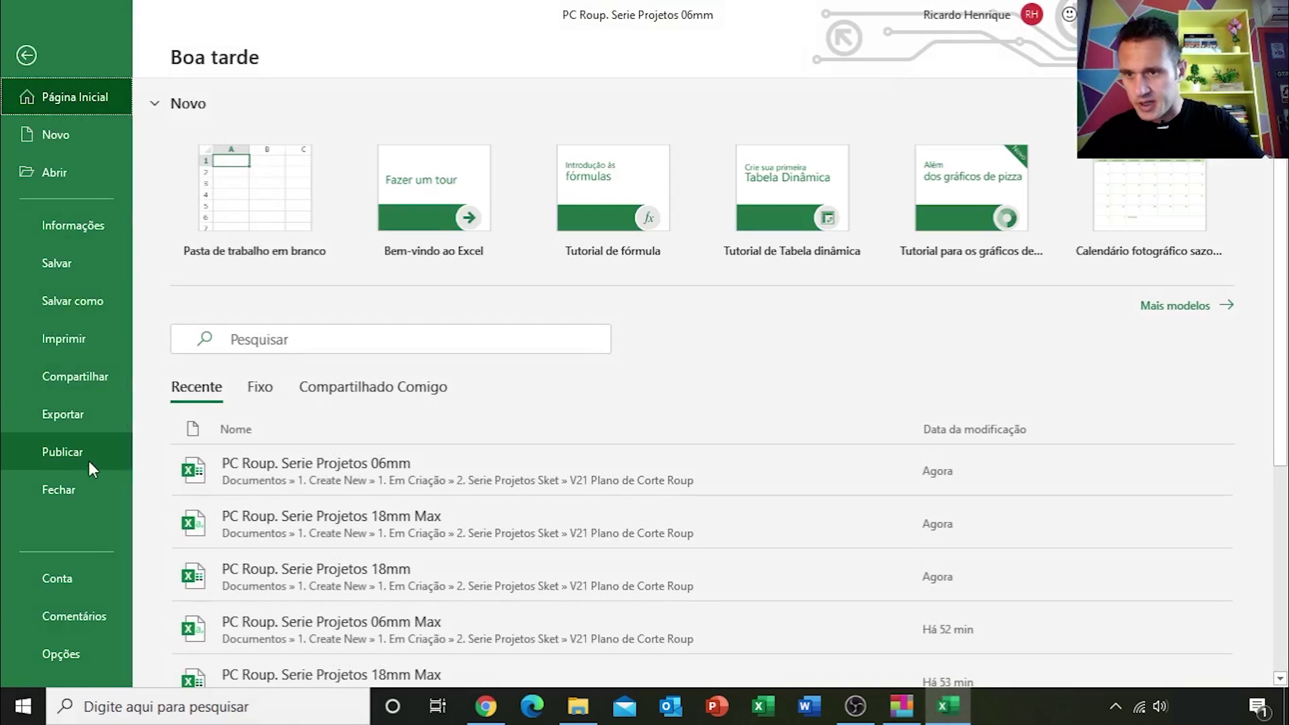
left_click(65, 414)
left_click(281, 192)
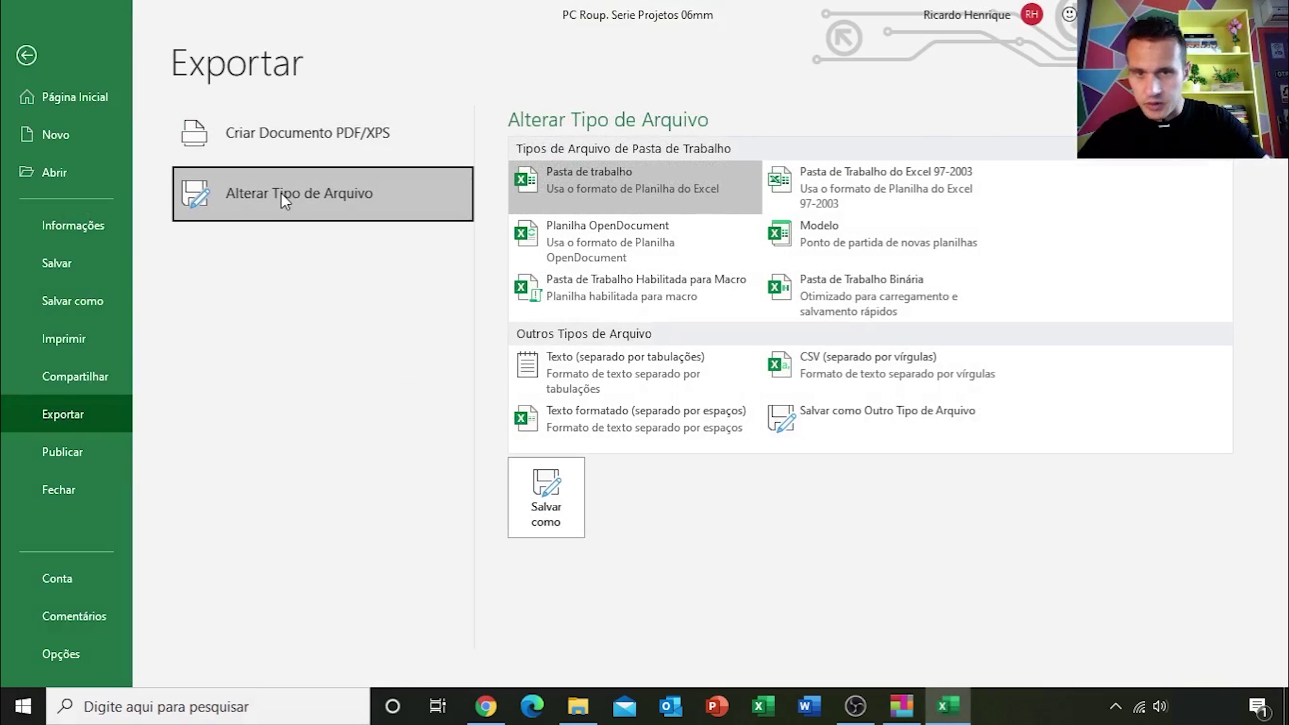
left_click(840, 360)
left_click(559, 481)
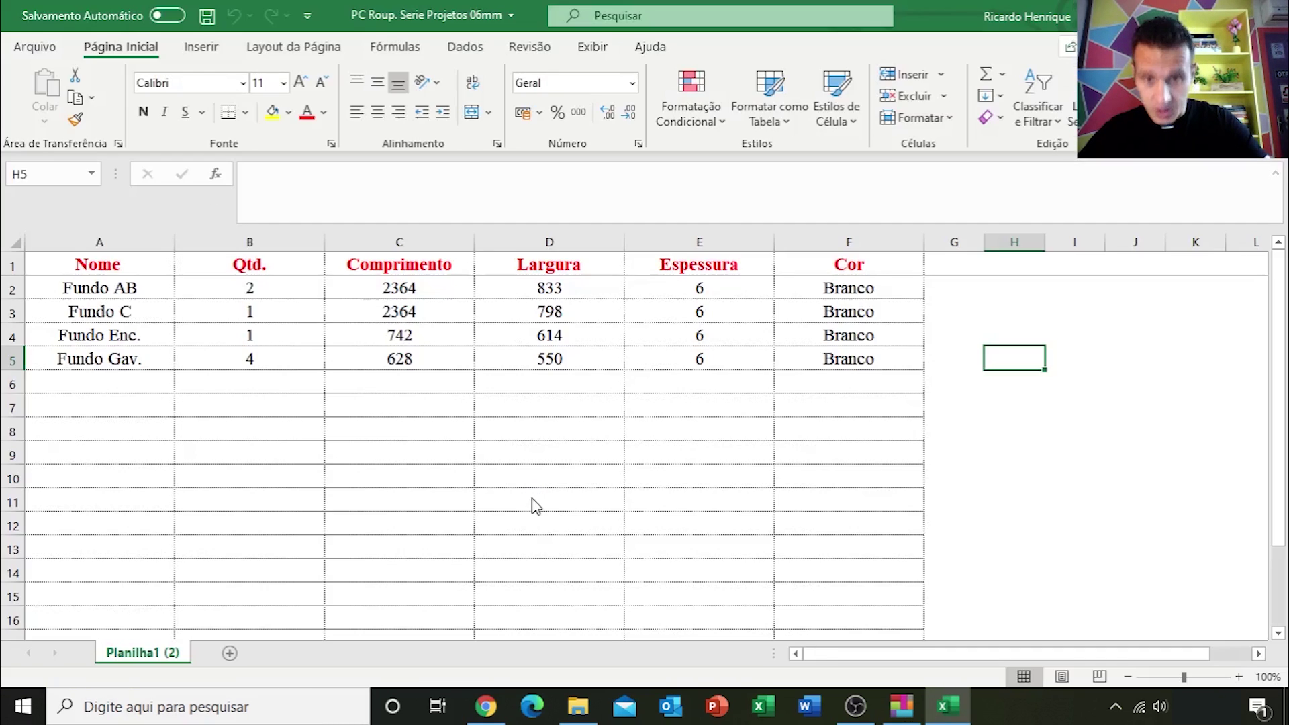
left_click(320, 325)
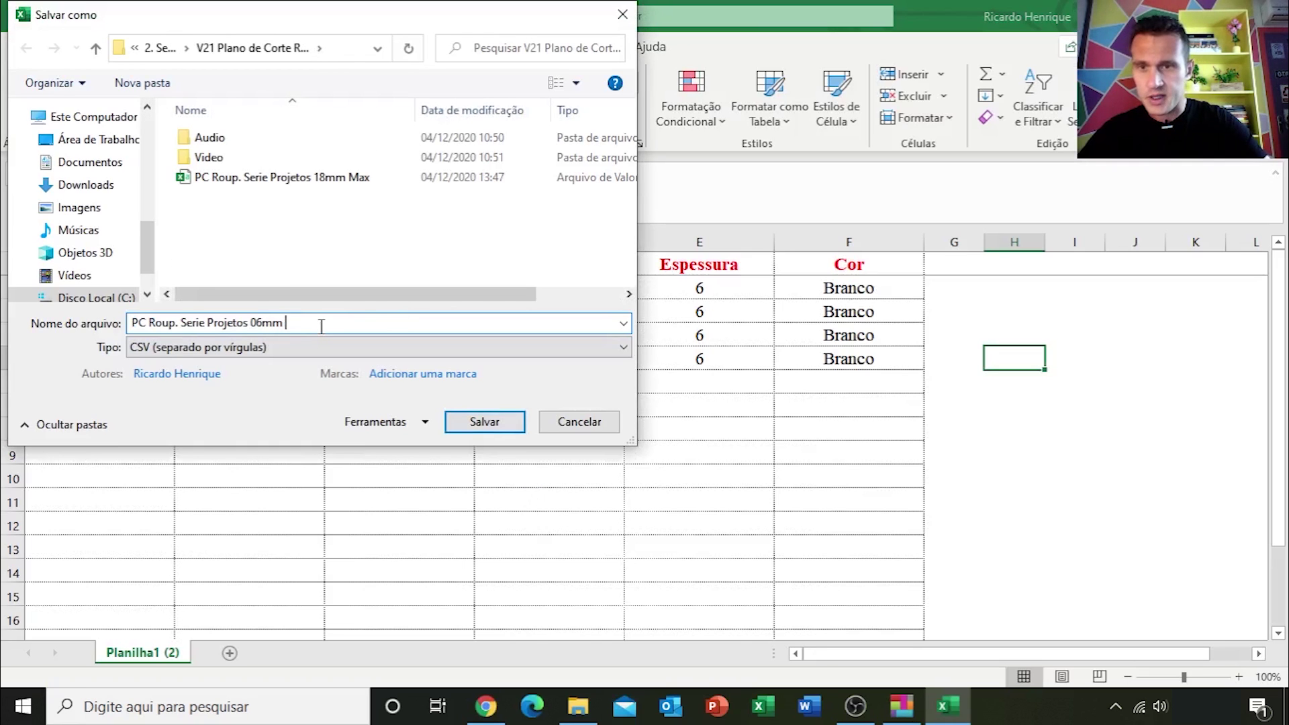
type("Max")
left_click(486, 423)
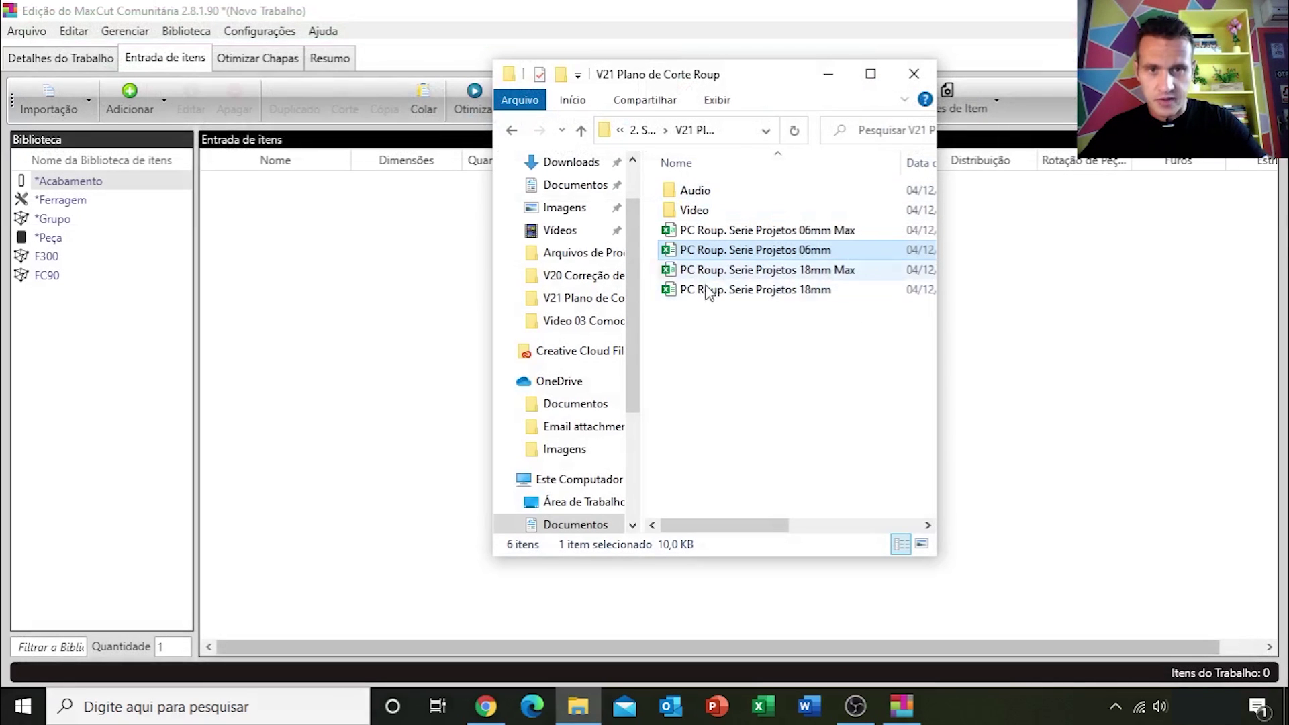
Start a MaxCut CSV import from the 'PC Roup. Serie Projetos 18mm Max' file
left_click(828, 74)
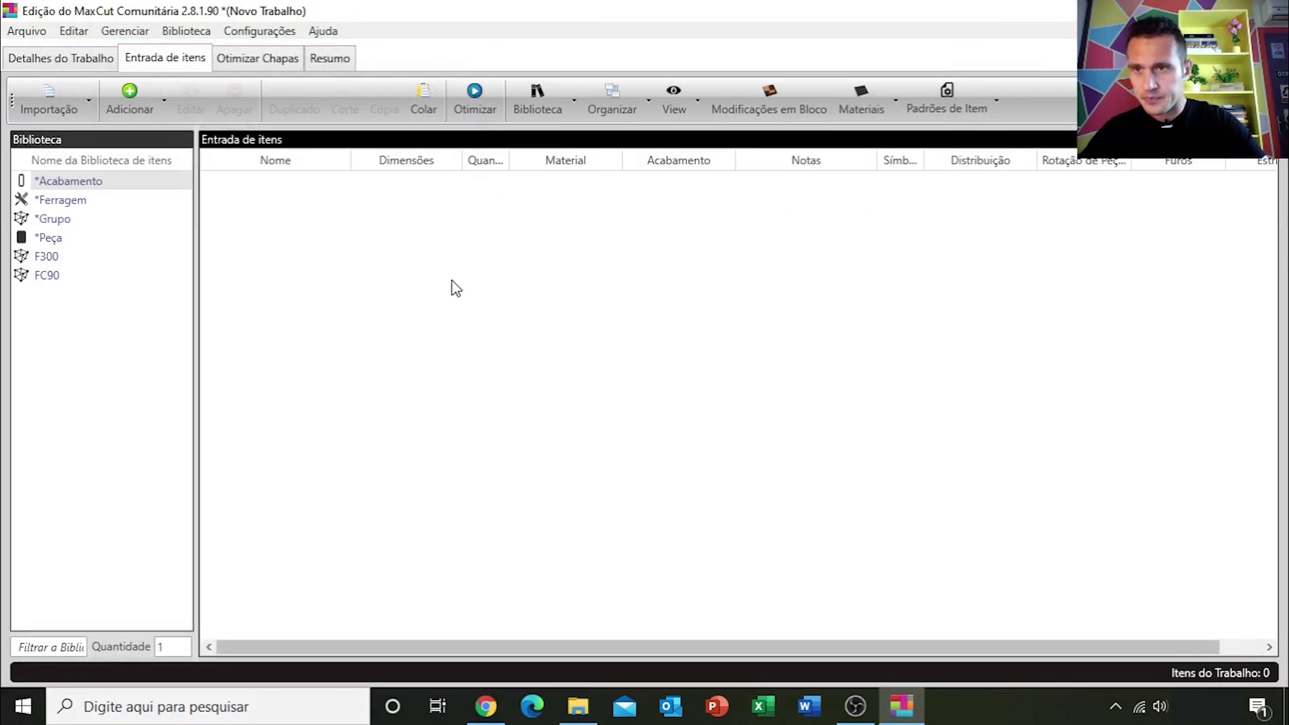
left_click(90, 106)
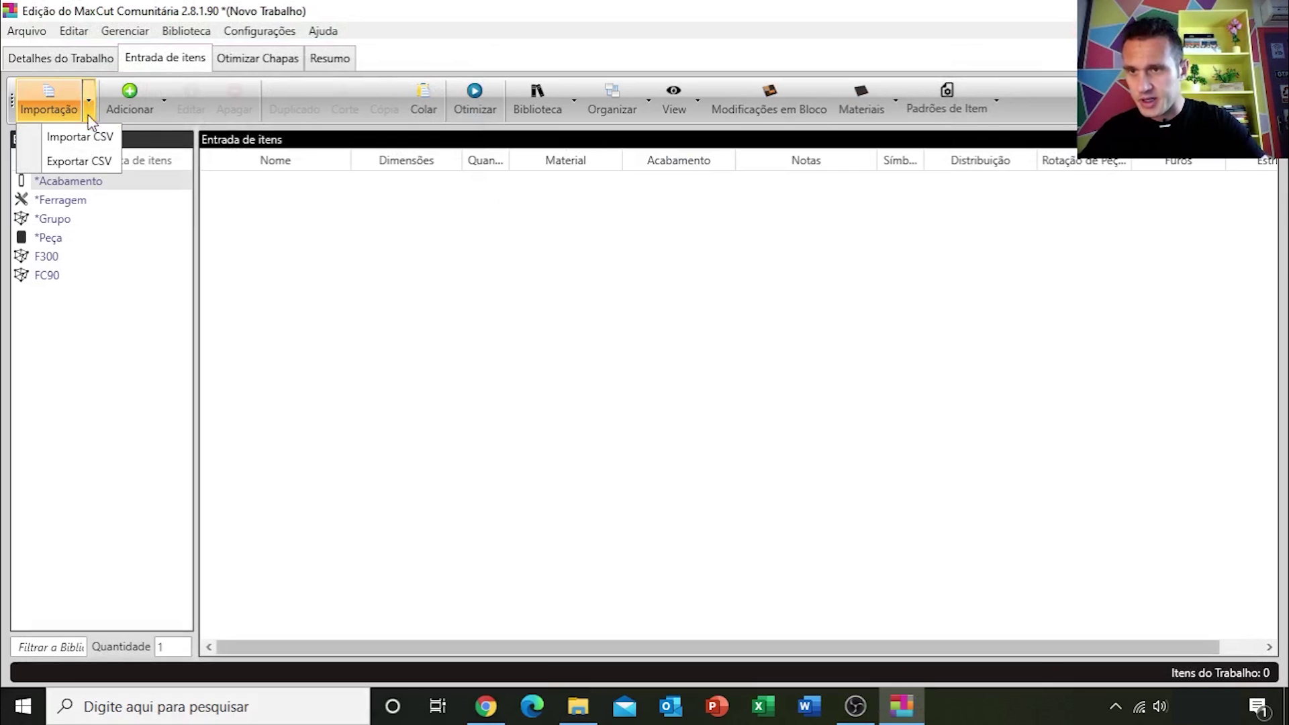
left_click(82, 139)
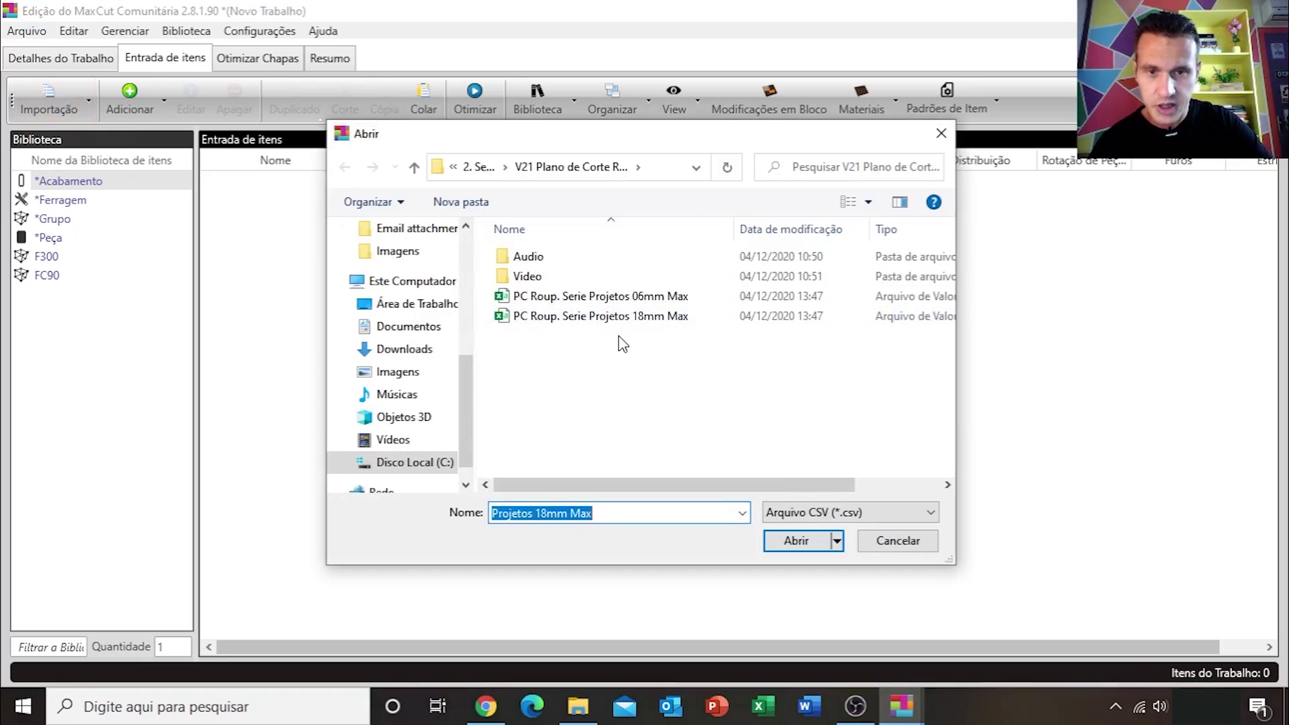
left_click(644, 323)
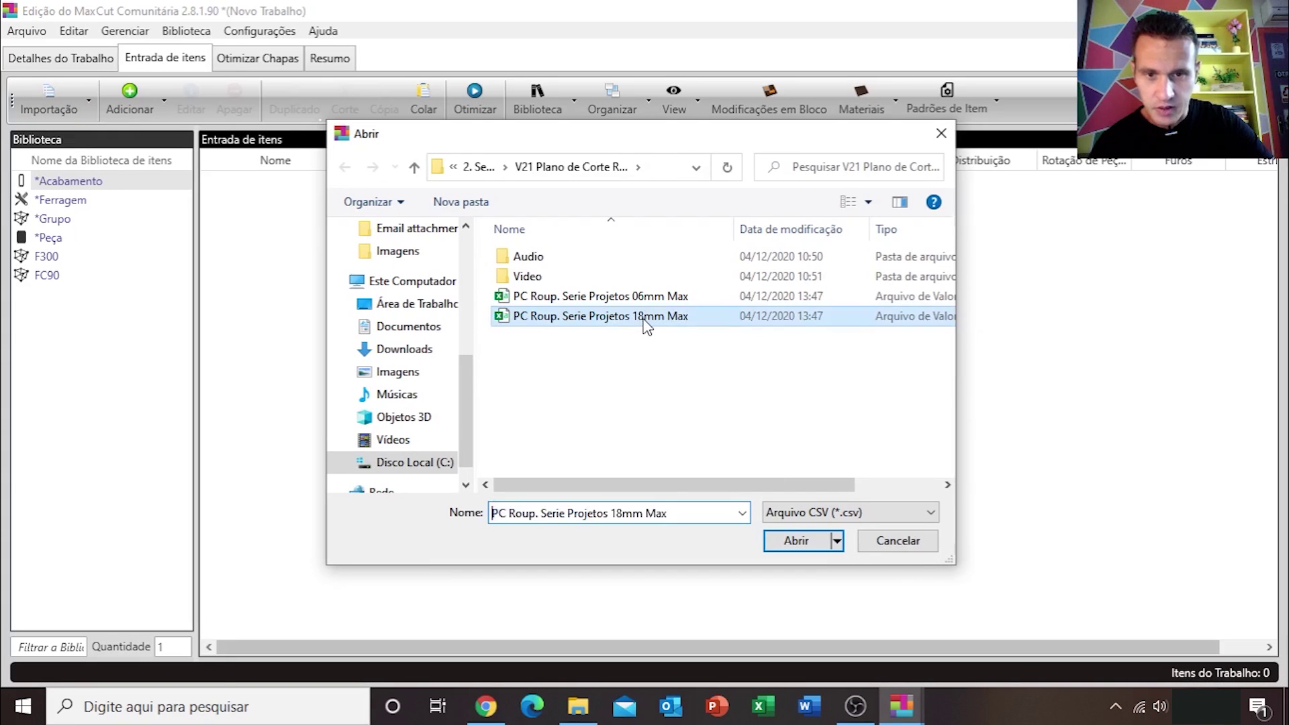
left_click(793, 540)
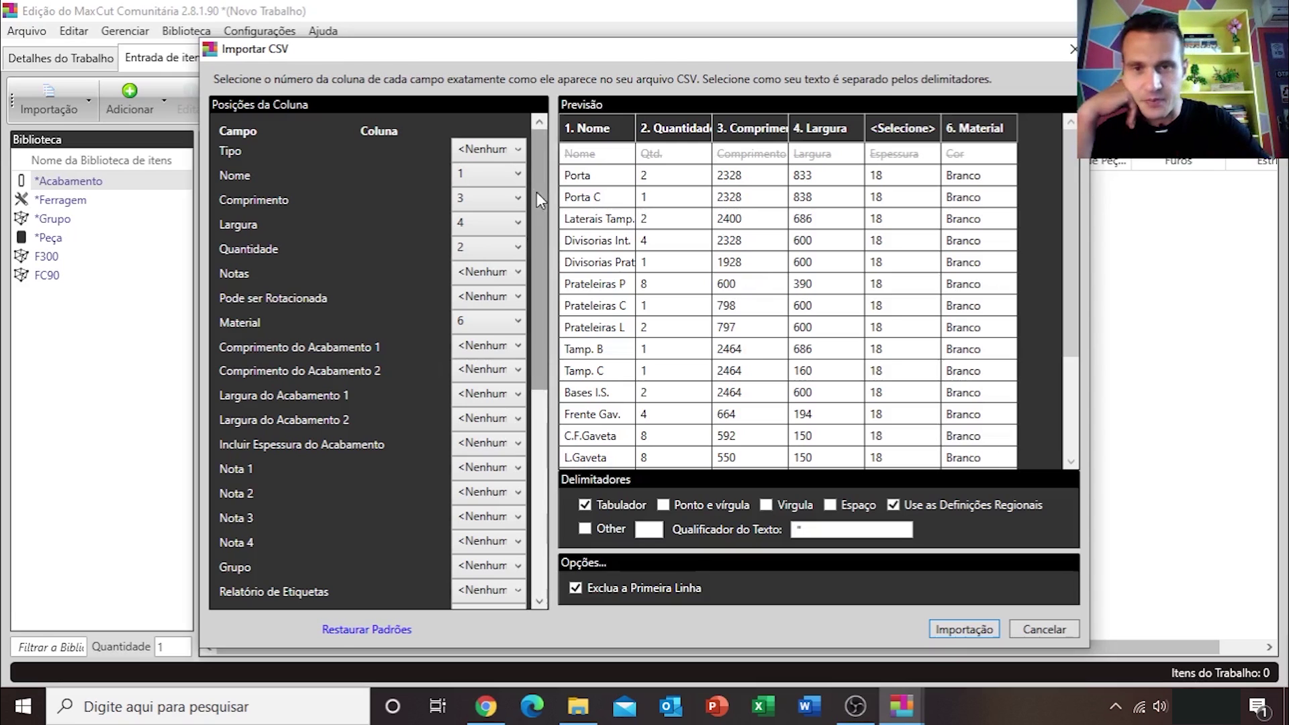
Clear the Nome, Comprimento, Largura, Quantidade and Material column mappings
left_click(517, 174)
key("Up")
key("Up")
key("Return")
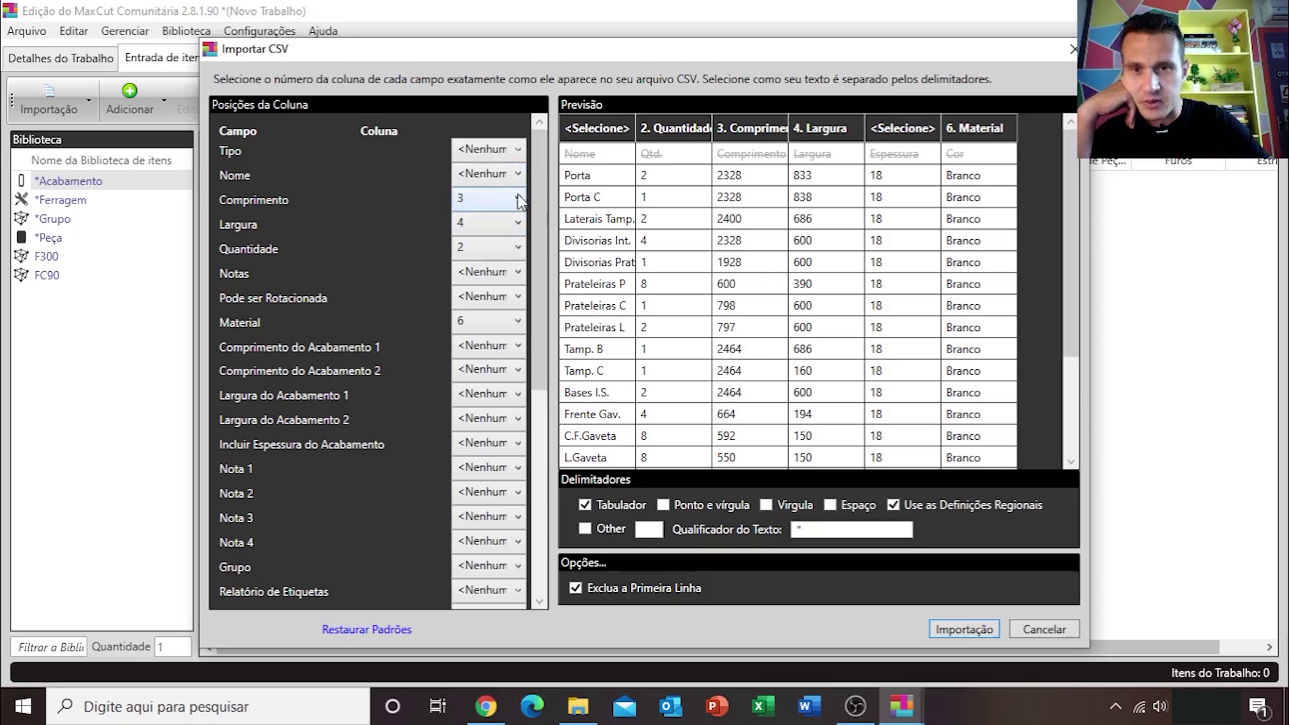
left_click(518, 198)
left_click(482, 225)
left_click(518, 228)
left_click(482, 247)
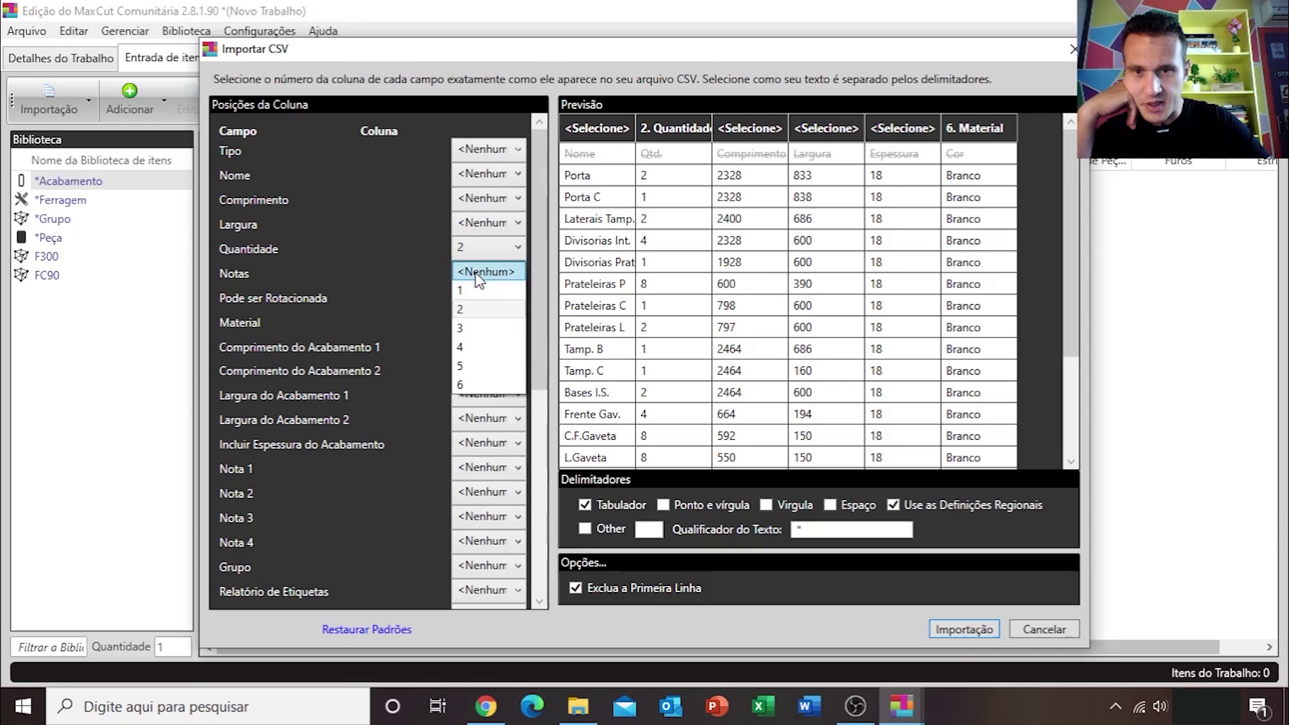
left_click(478, 274)
left_click(517, 320)
left_click(503, 345)
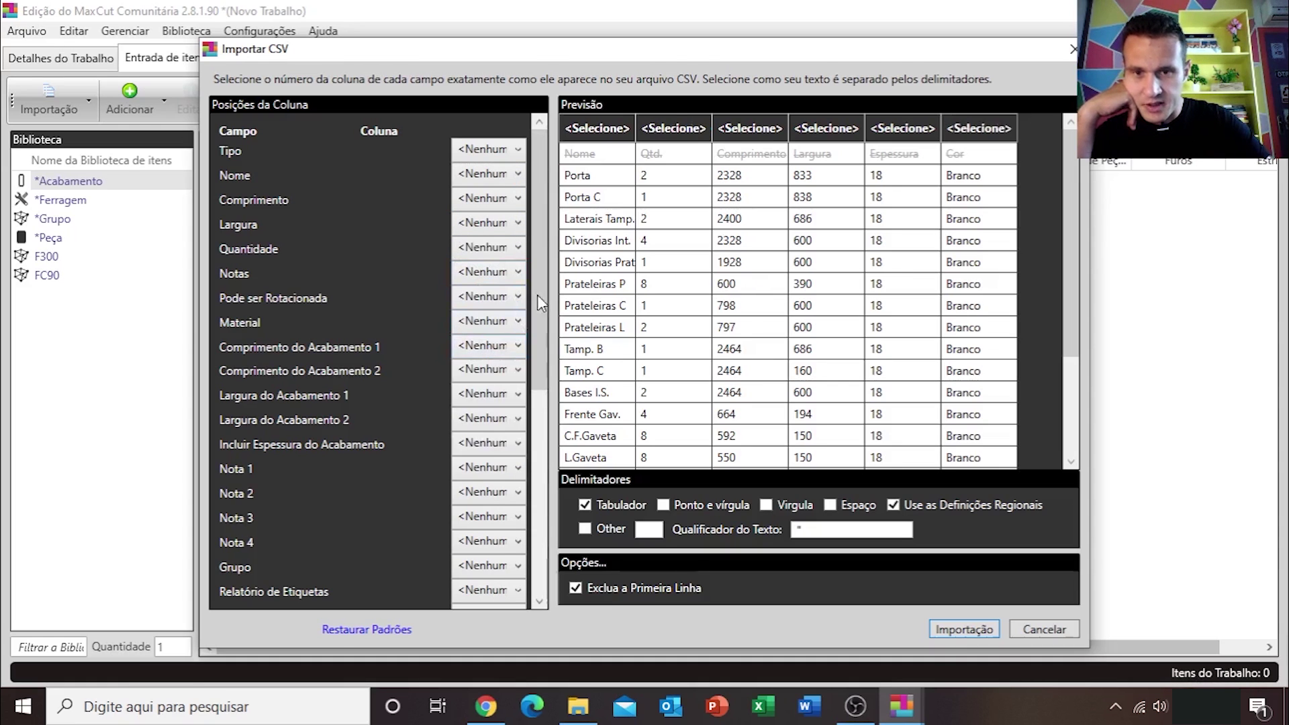
mouse_move(534, 223)
left_mouse_down()
mouse_move(534, 485)
mouse_move(529, 194)
left_mouse_up()
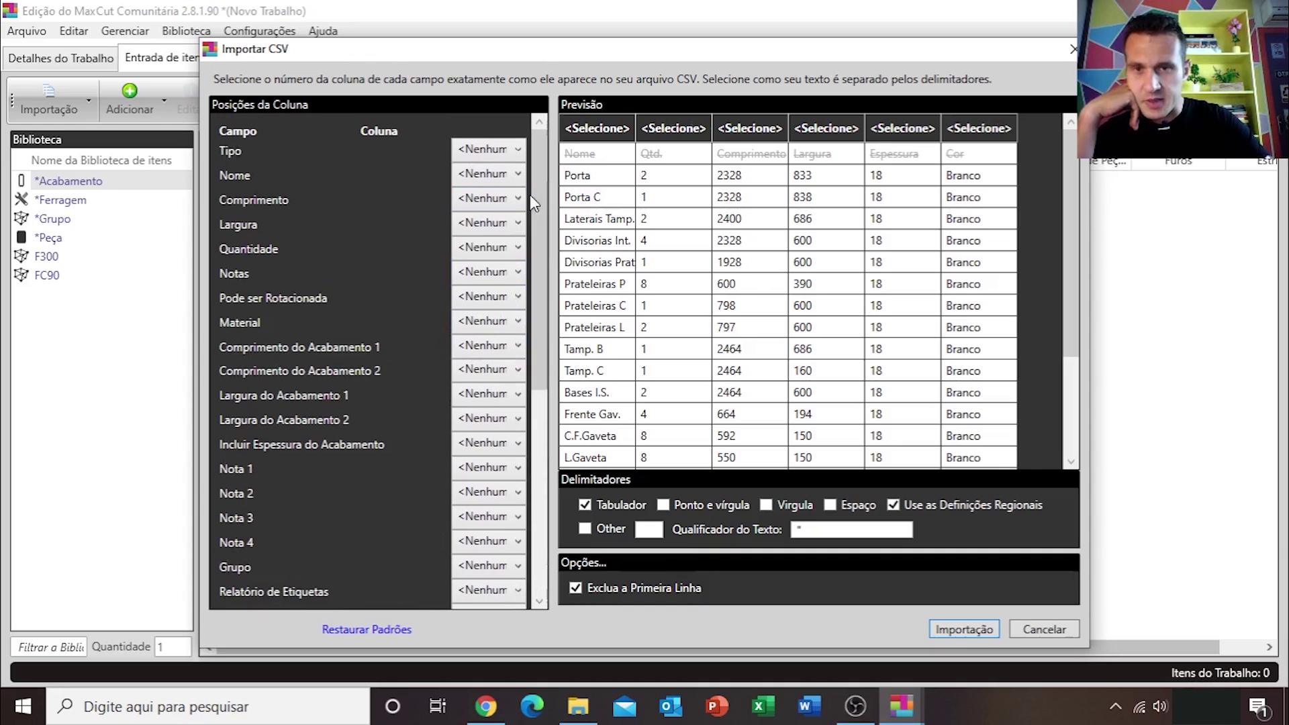
Uncheck Exclua a Primeira Linha and re-clear the Nome, Comprimento and Largura mappings
left_click(510, 149)
left_click(491, 169)
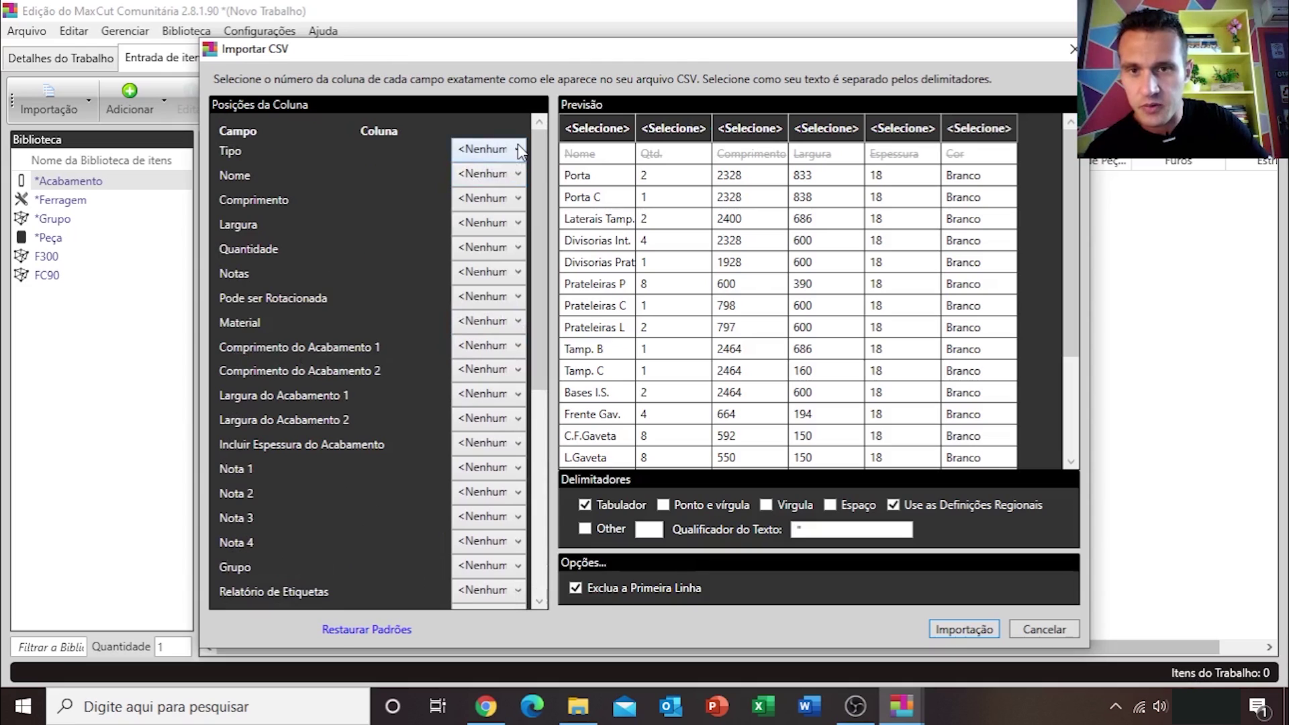
left_click(521, 151)
left_click(490, 168)
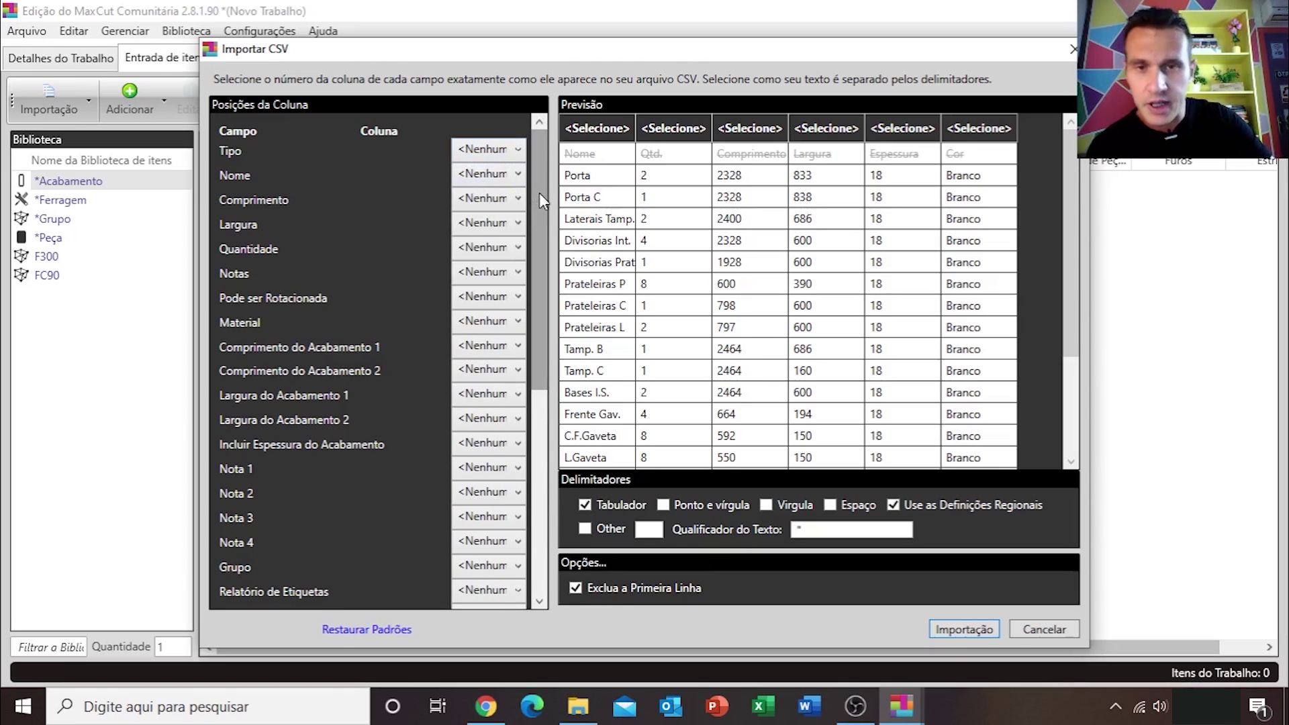
left_click(575, 588)
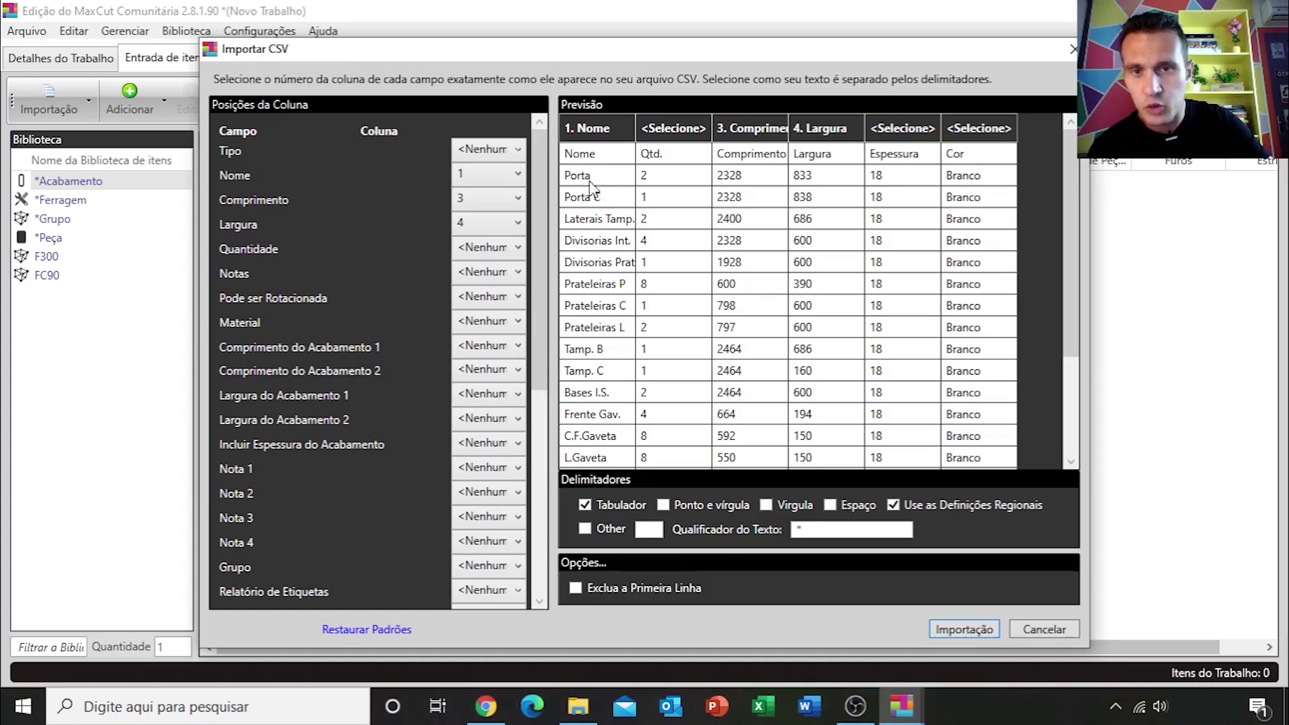
left_click(485, 196)
left_click(483, 224)
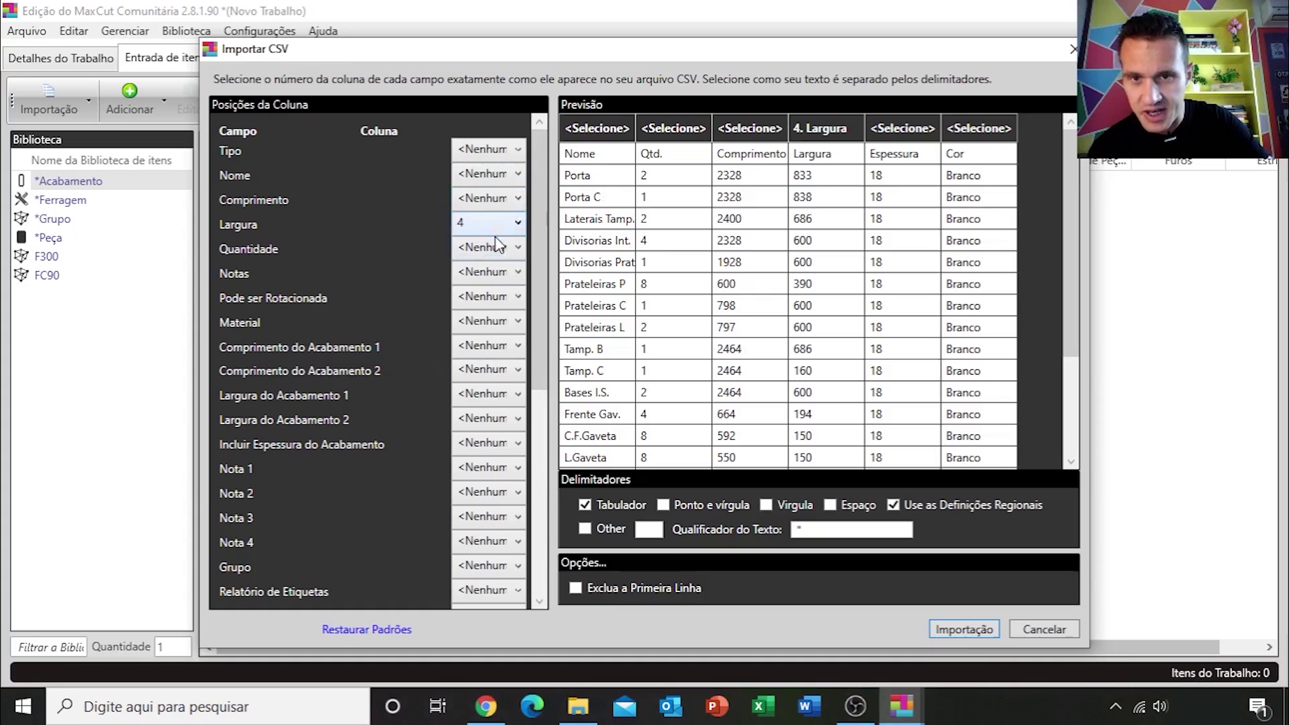
left_click(489, 248)
mouse_move(533, 230)
left_mouse_down()
mouse_move(535, 445)
mouse_move(532, 183)
left_mouse_up()
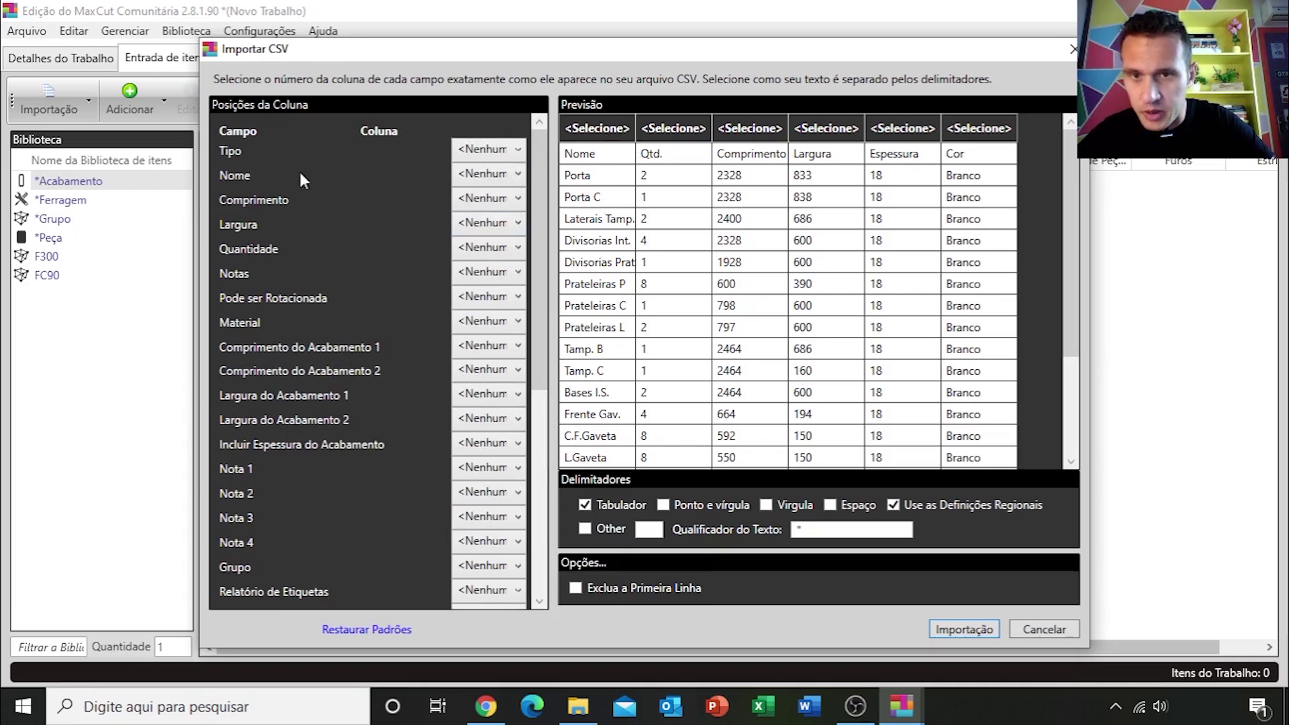
left_click(520, 172)
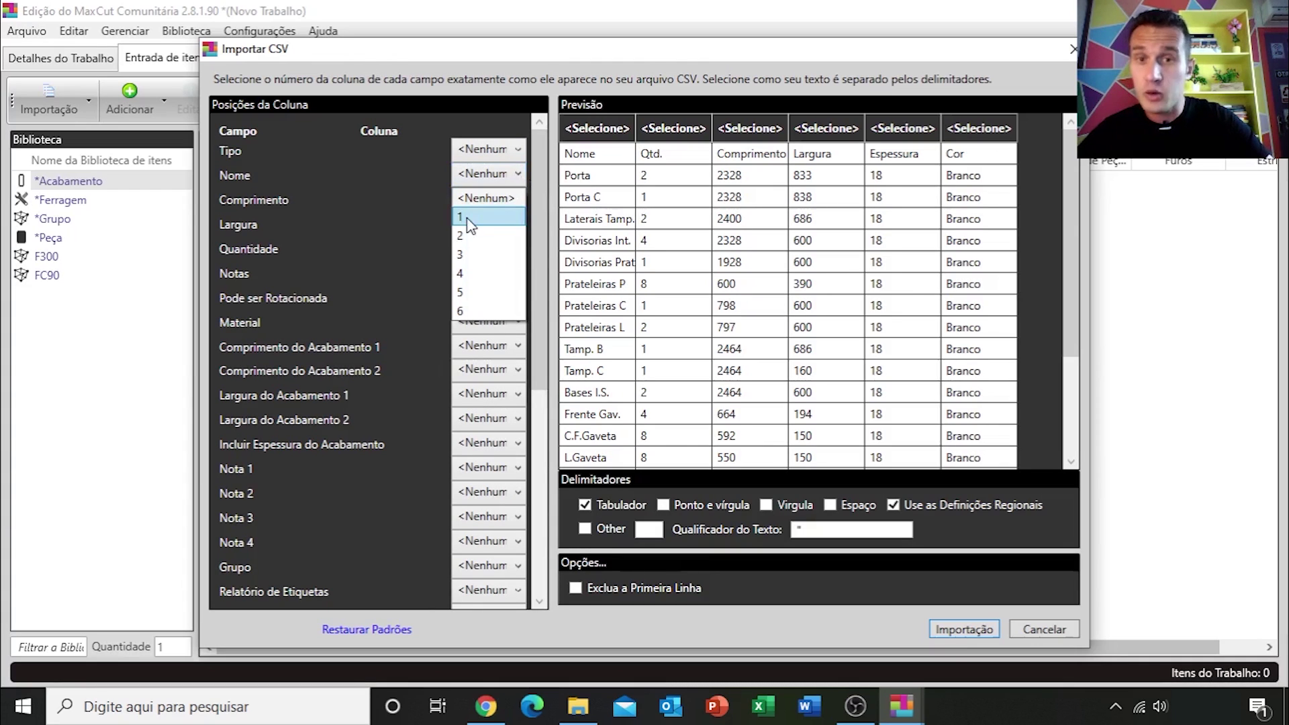
Assign CSV columns 1–4 to Nome, Quantidade, Comprimento, Largura and 6 to Material, then check Exclua a Primeira Linha
left_click(468, 218)
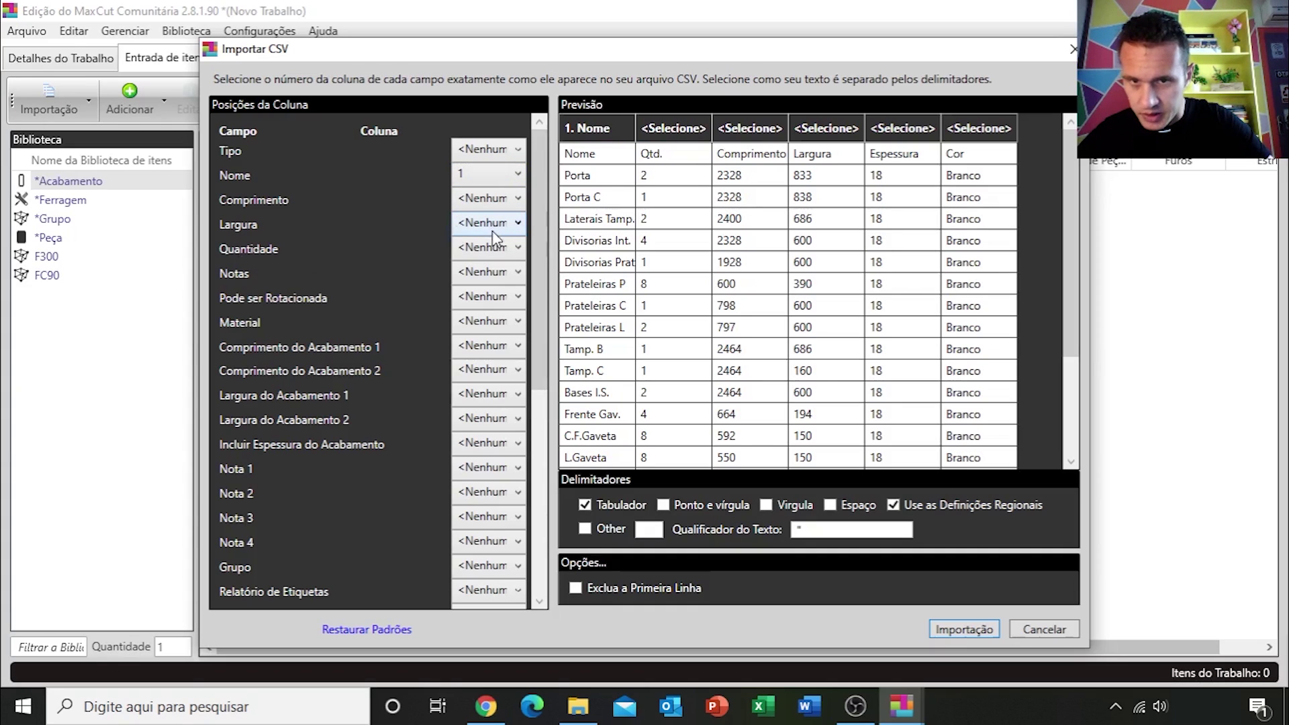
left_click(514, 249)
left_click(468, 310)
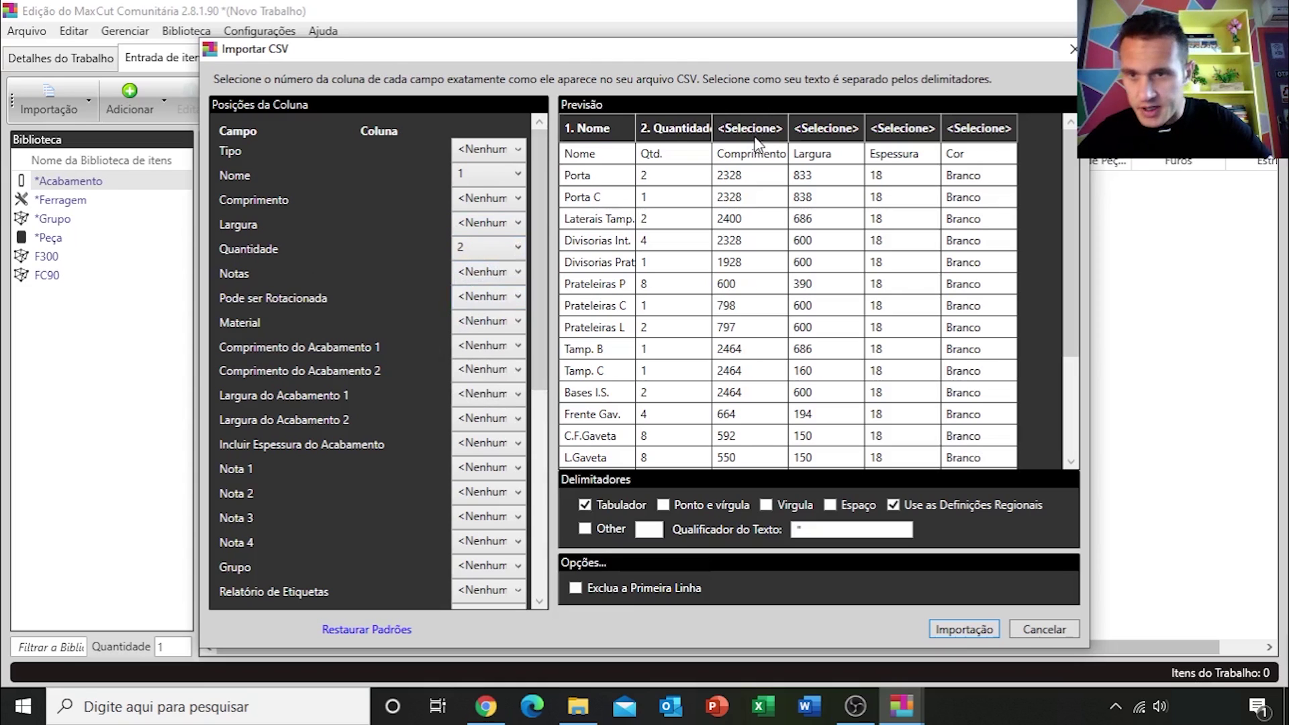
left_click(517, 200)
left_click(473, 276)
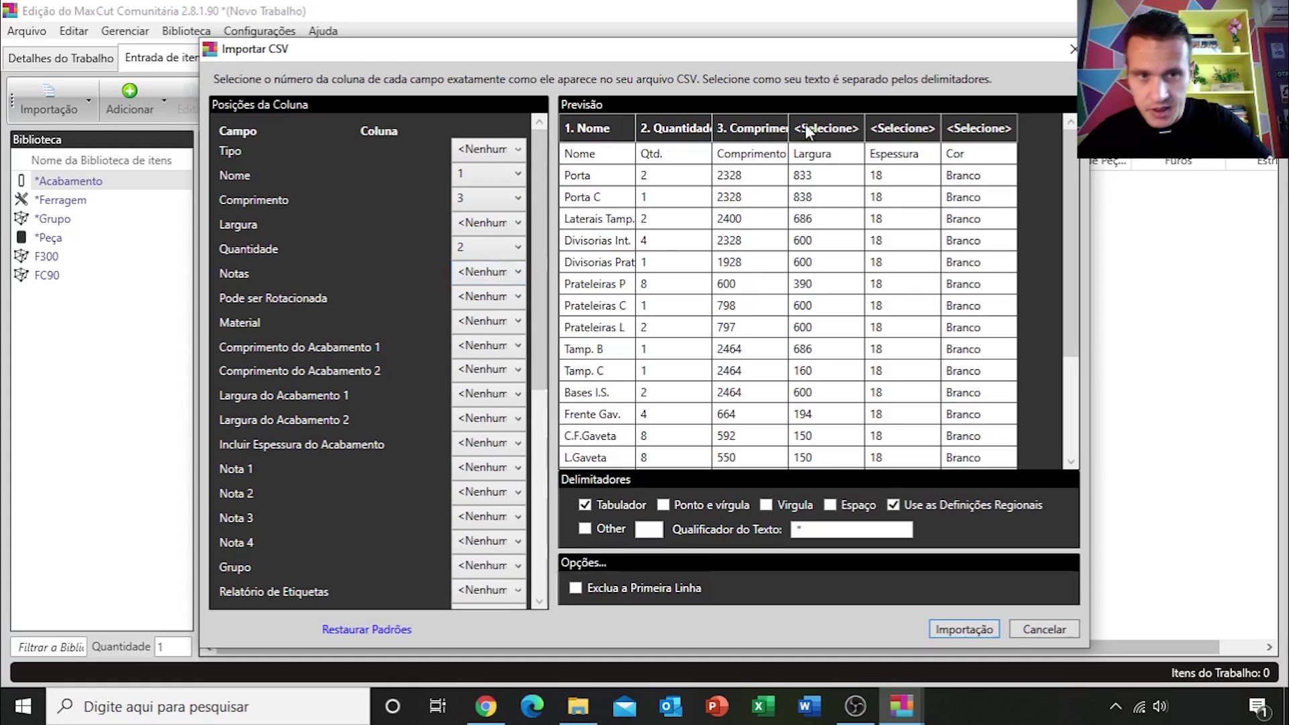
left_click(517, 223)
left_click(469, 325)
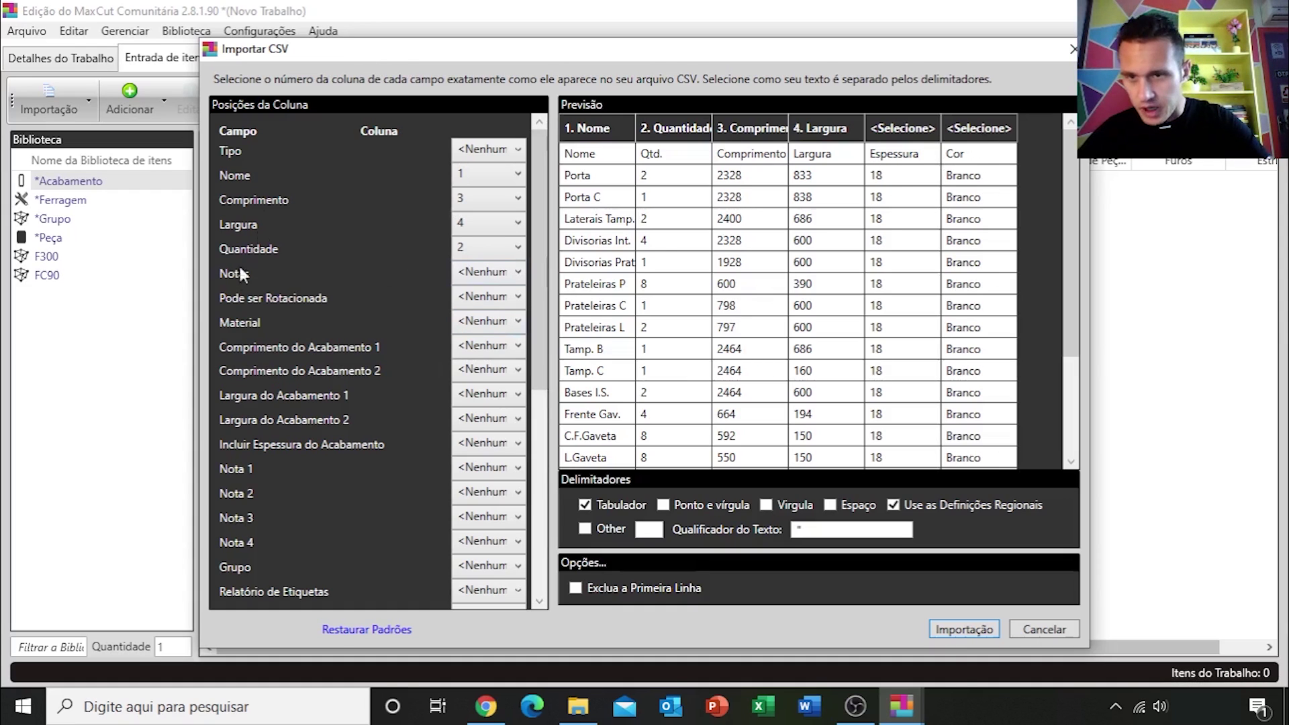
left_click(502, 320)
left_click(470, 464)
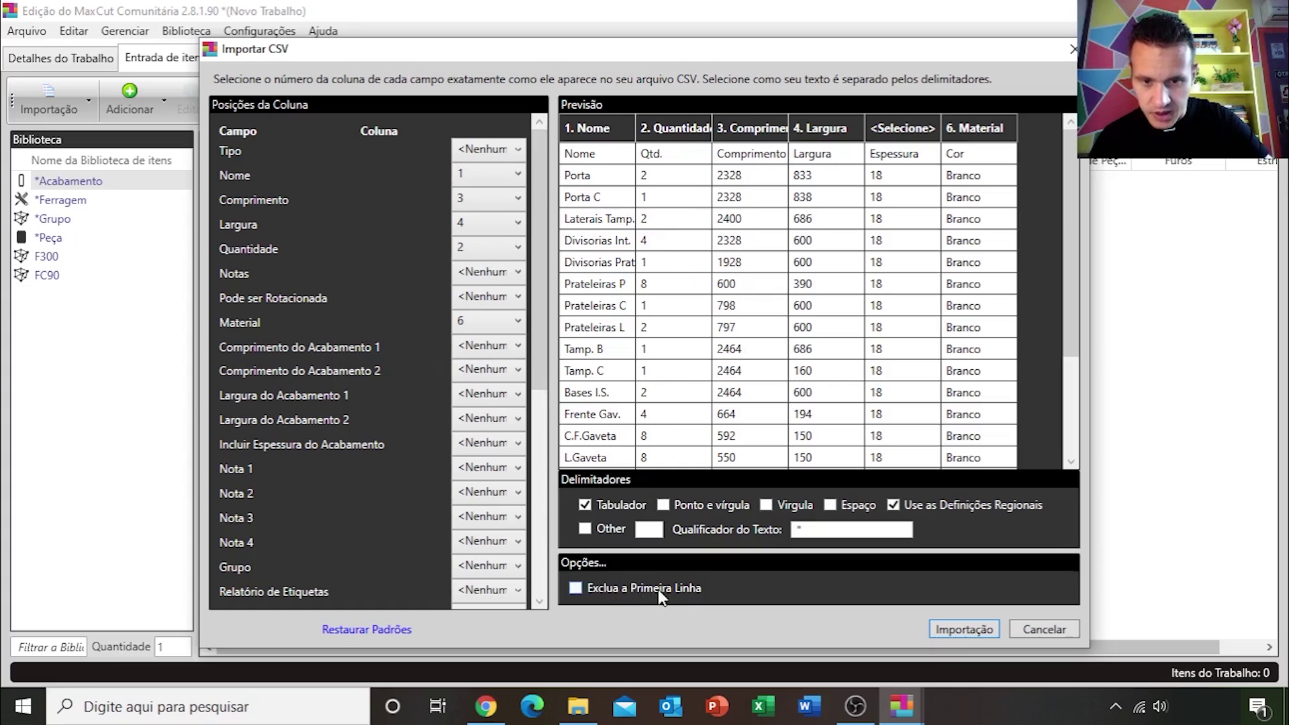
left_click(574, 587)
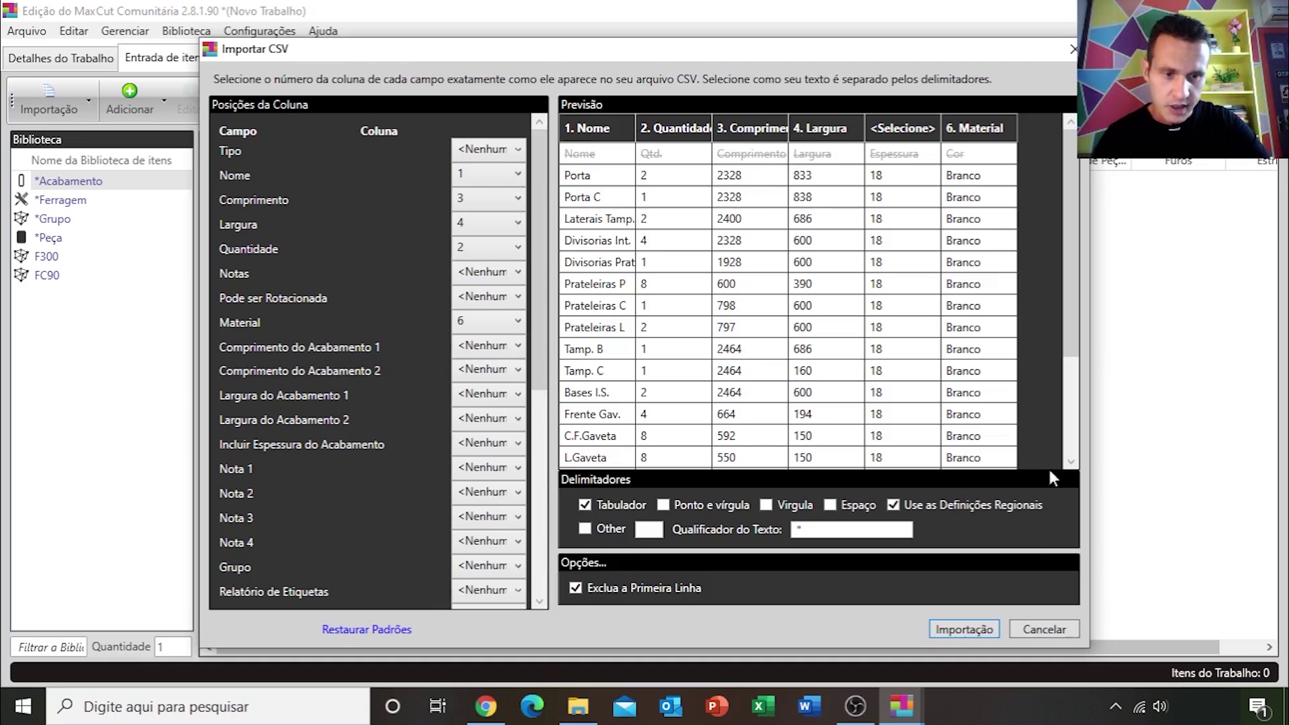
Import the 71 wardrobe parts, substituting Chapa de MDF for the unrecognised Branco material
left_click(953, 629)
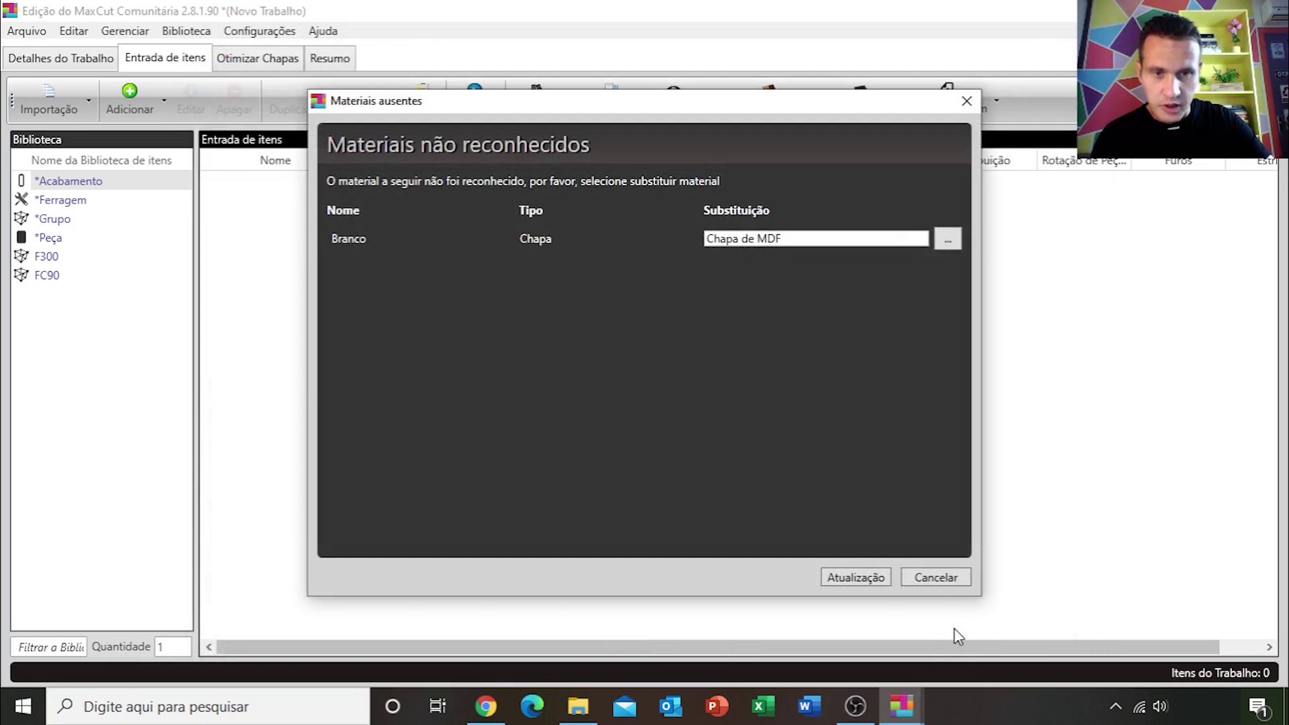
left_click(948, 242)
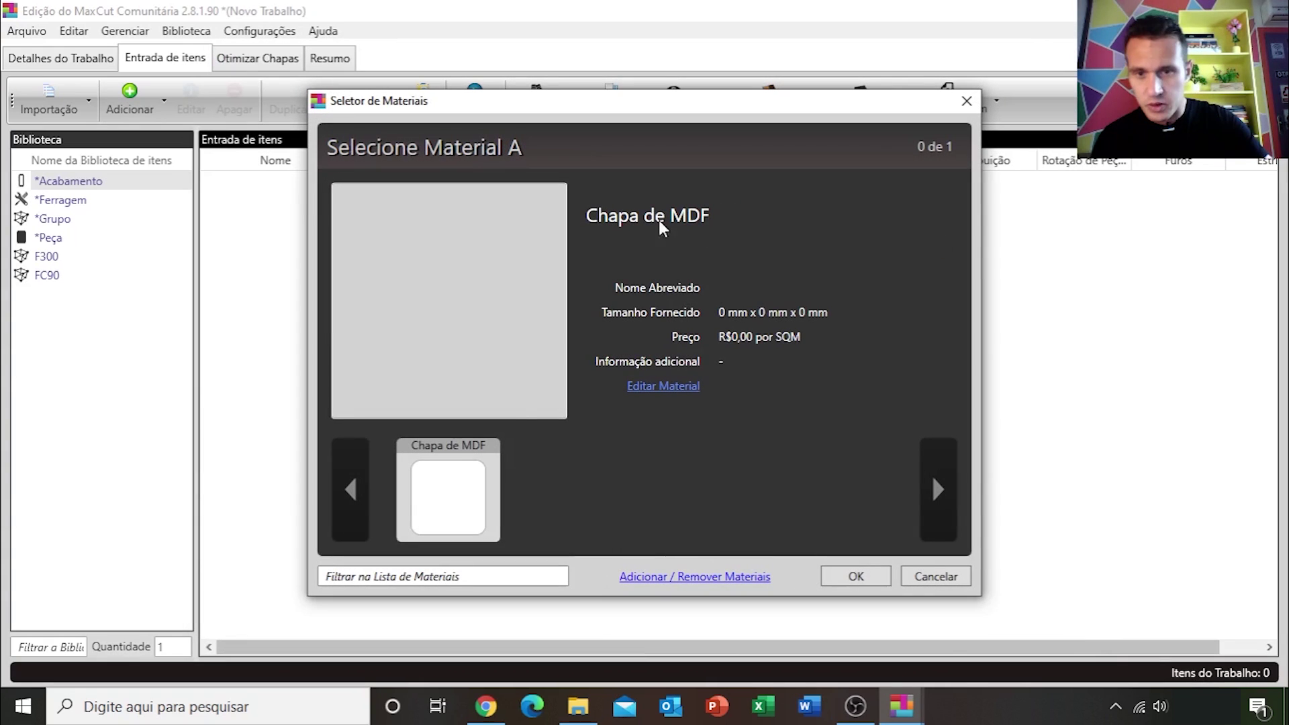
left_click(455, 500)
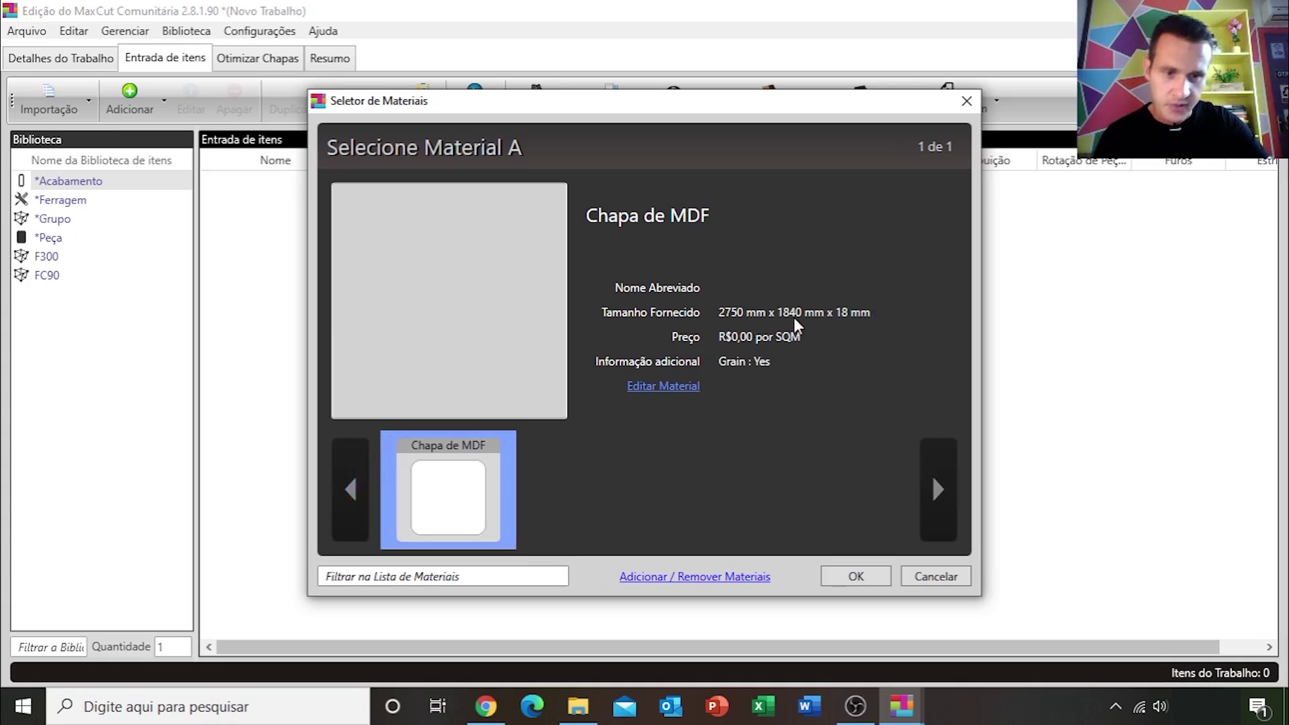
left_click(856, 576)
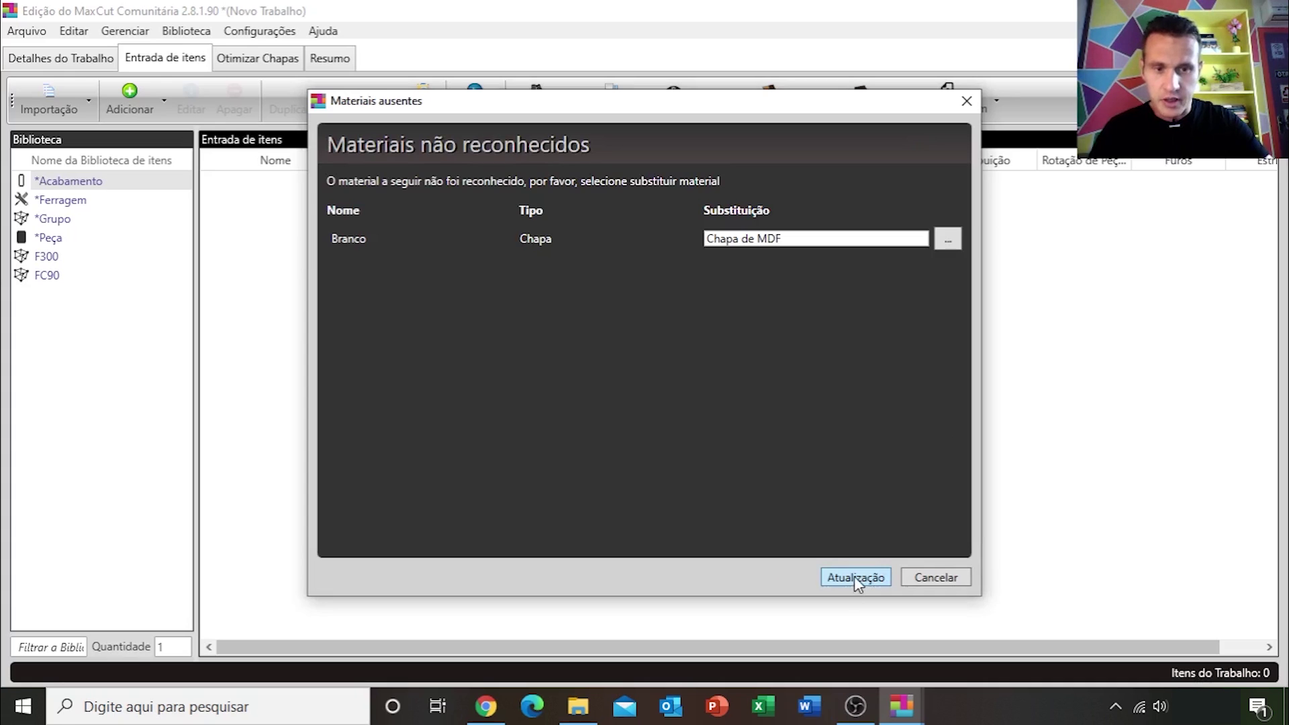
left_click(854, 575)
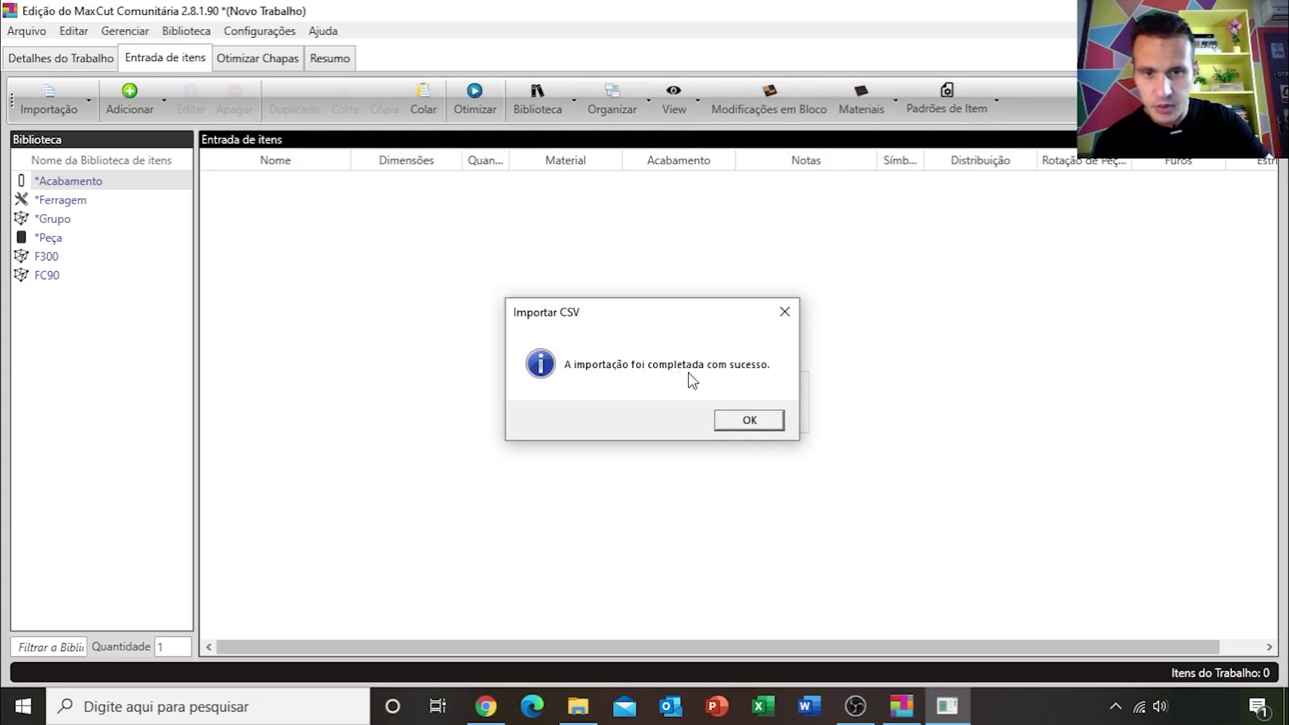
left_click(750, 423)
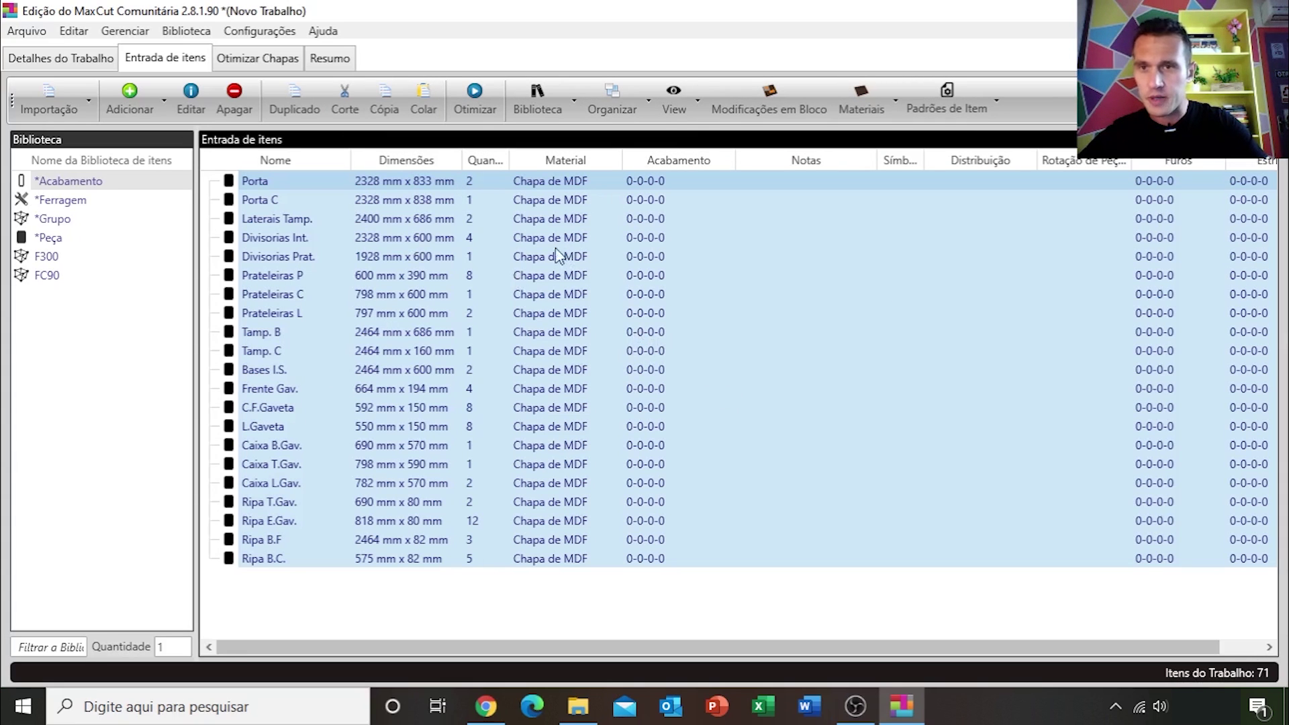
left_click(258, 67)
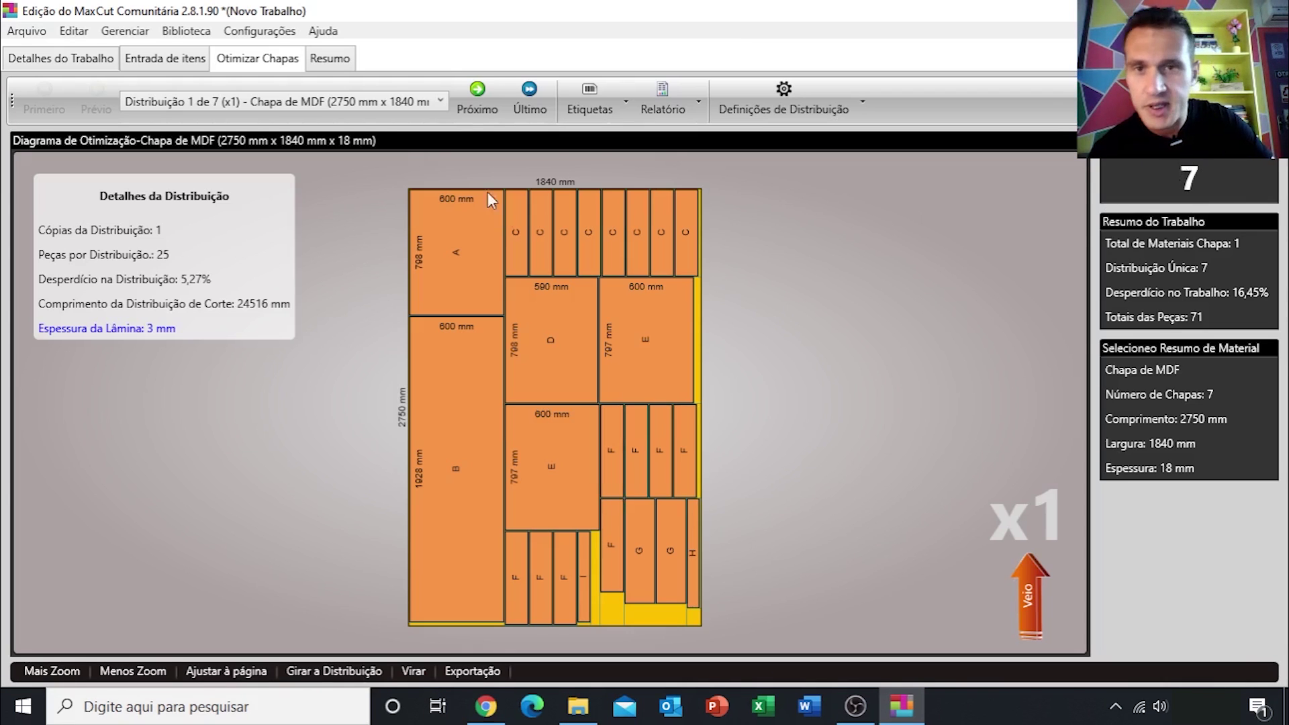
Review cutting layouts Distribuição 1–7, then return to the first sheet at 5.27% waste
left_click(475, 98)
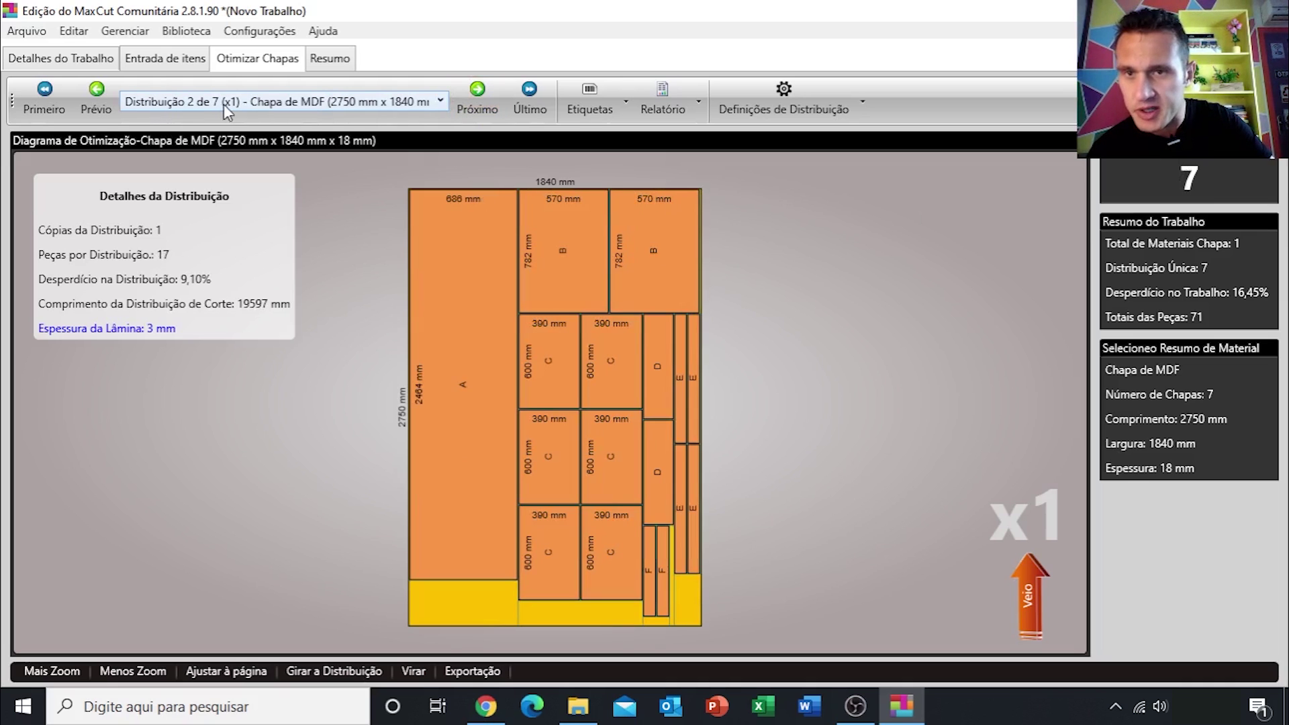
left_click(469, 92)
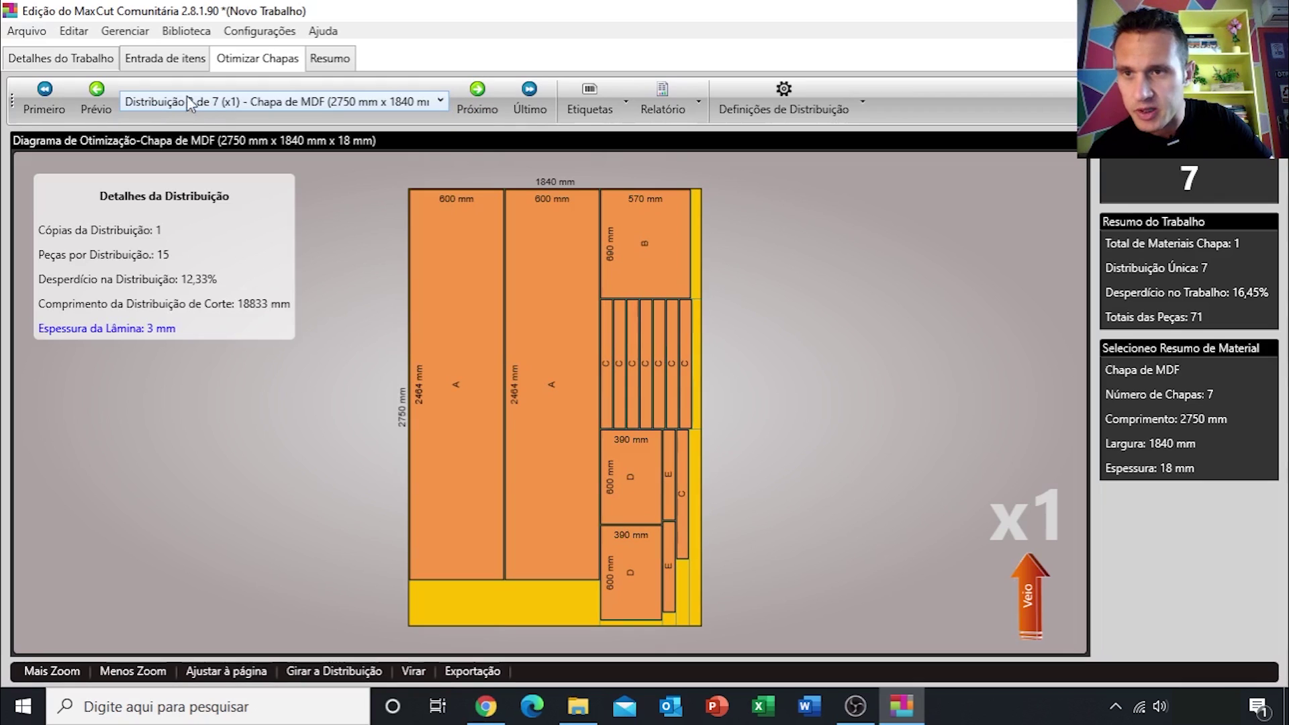
left_click(476, 99)
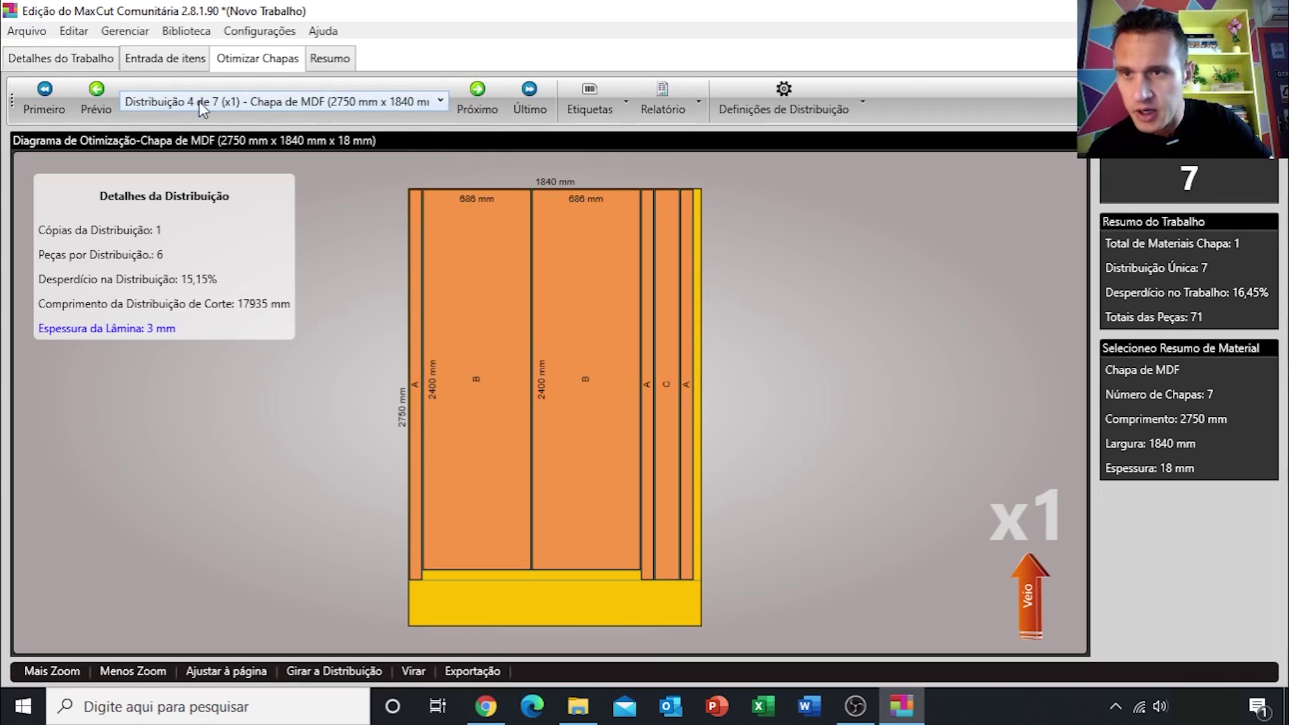
left_click(469, 101)
left_click(477, 97)
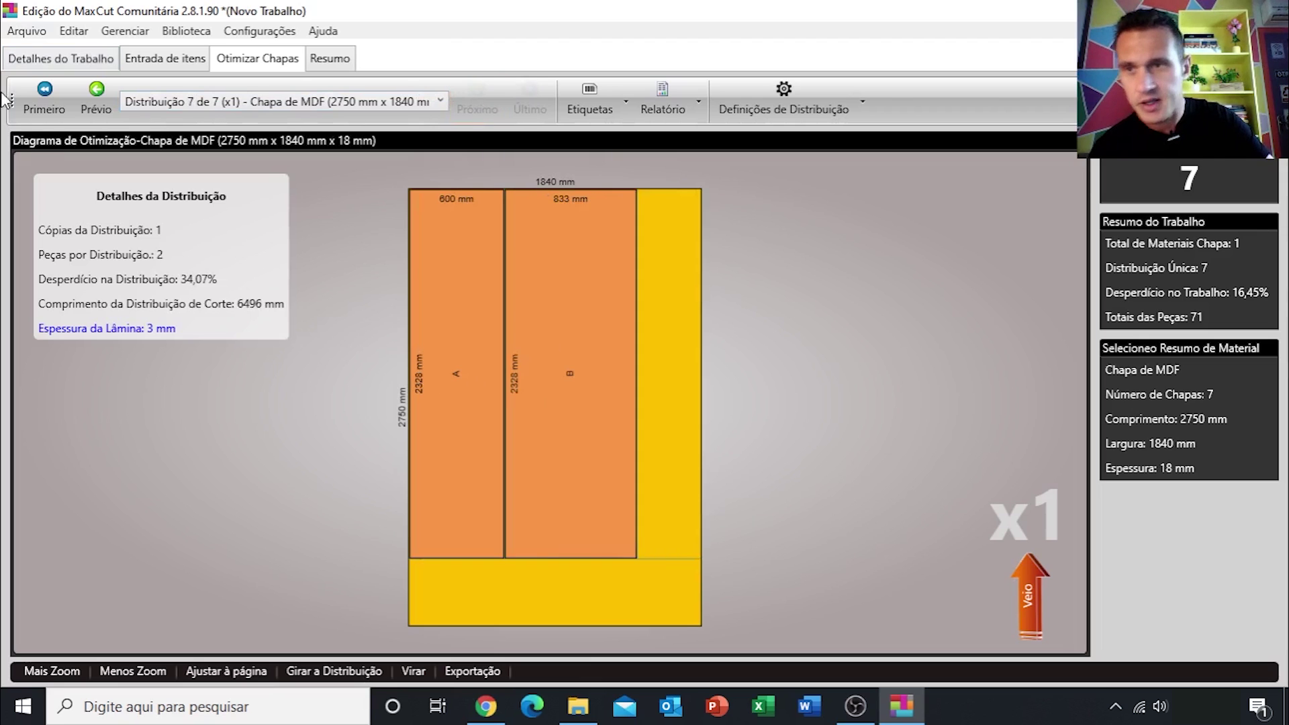
left_click(44, 97)
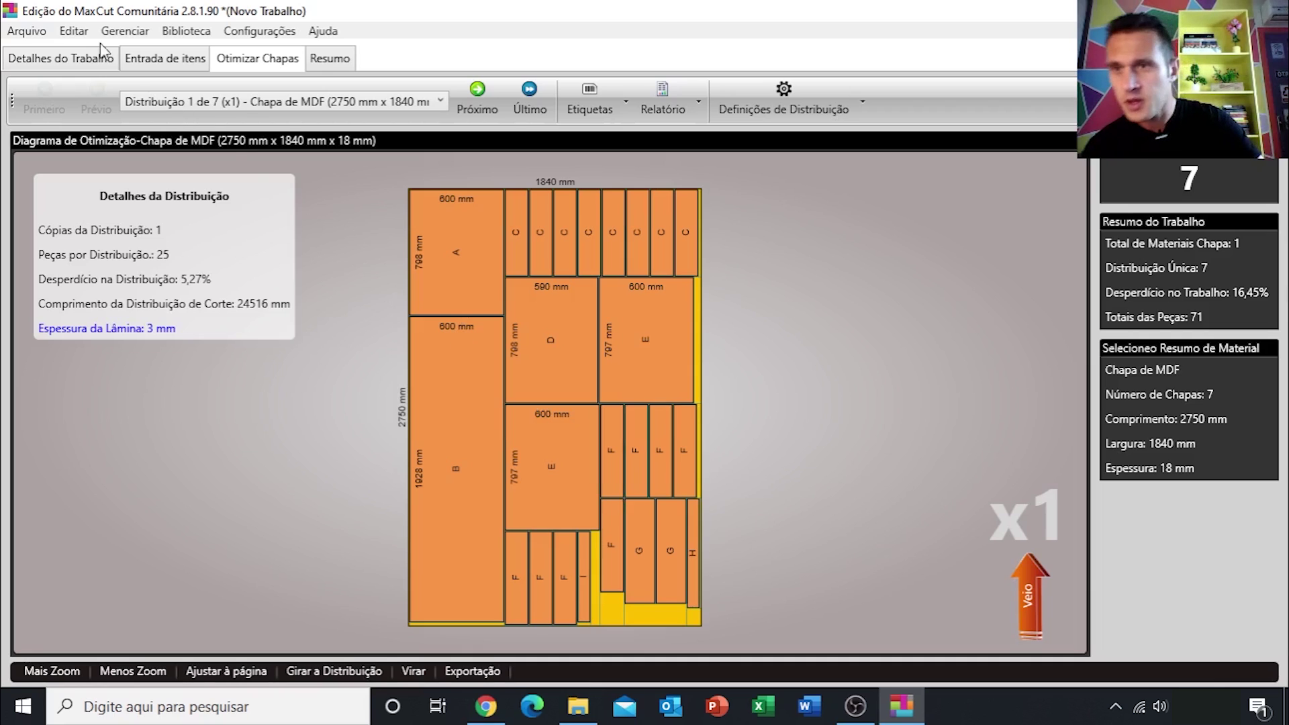
left_click(27, 31)
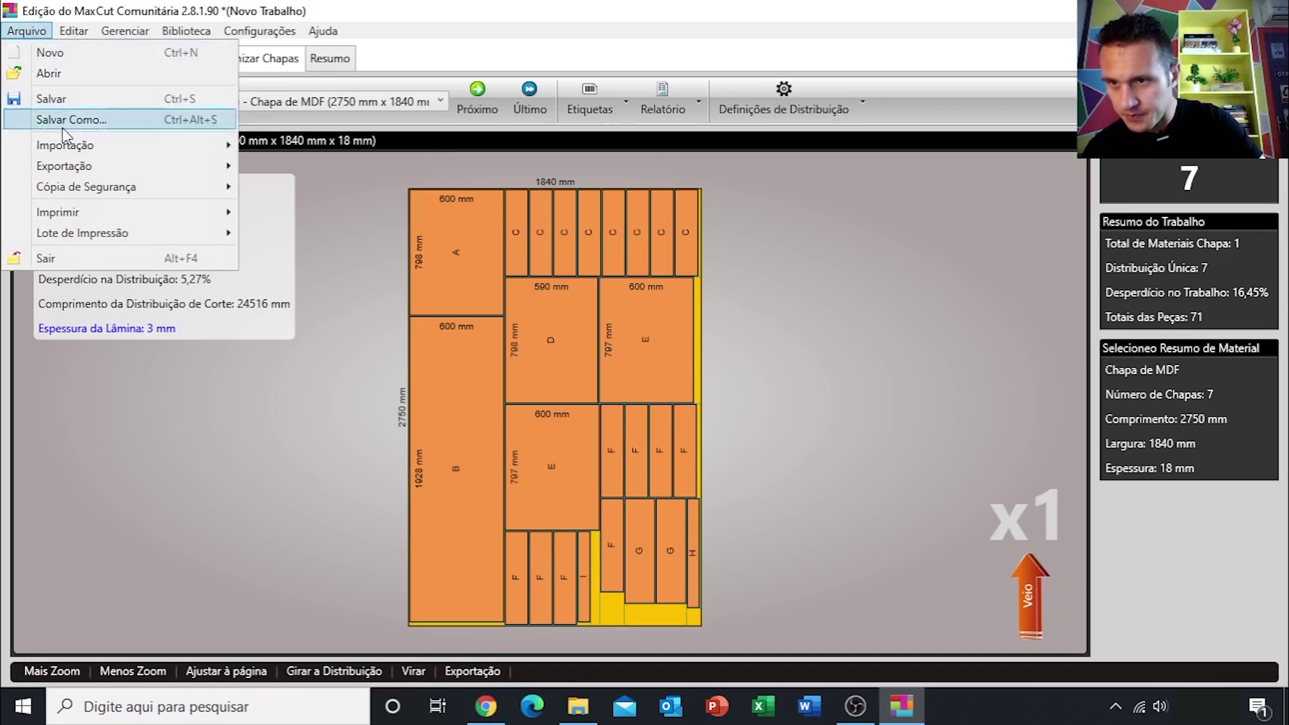
mouse_move(58, 212)
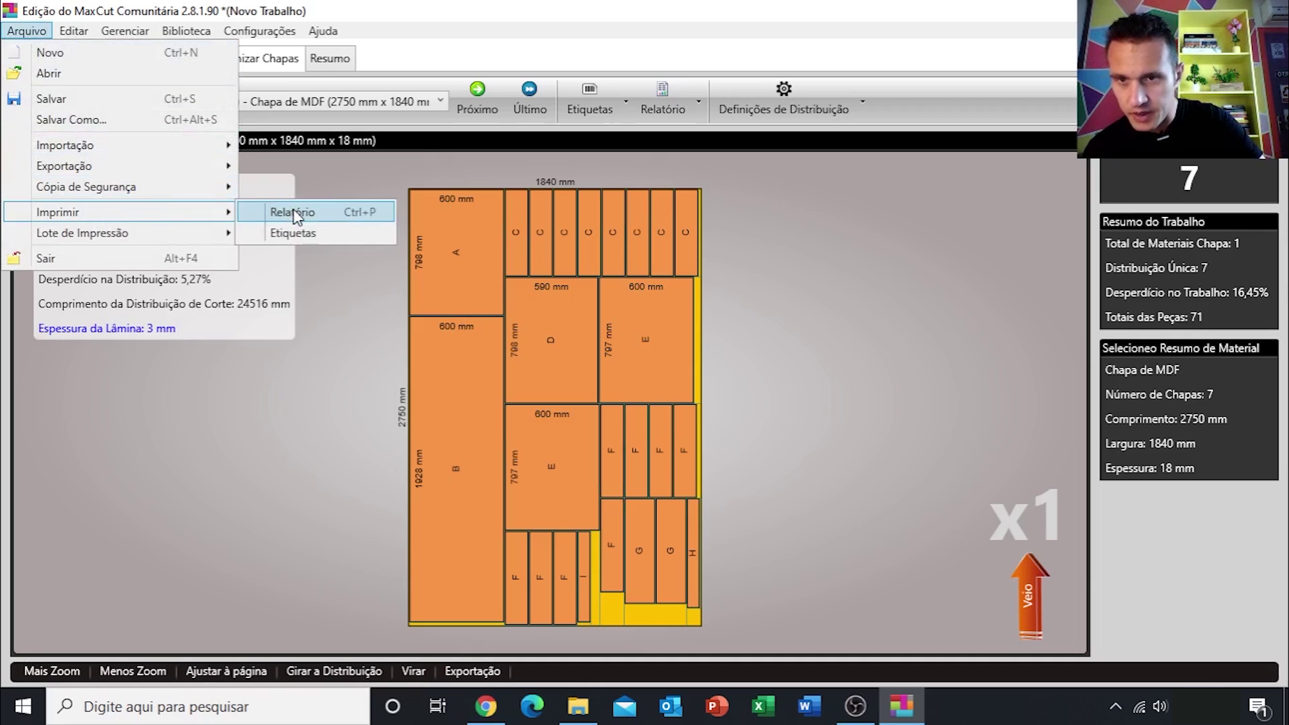
Print the Distribuição do Trabalho report from Arquivo > Imprimir > Relatório
left_click(293, 210)
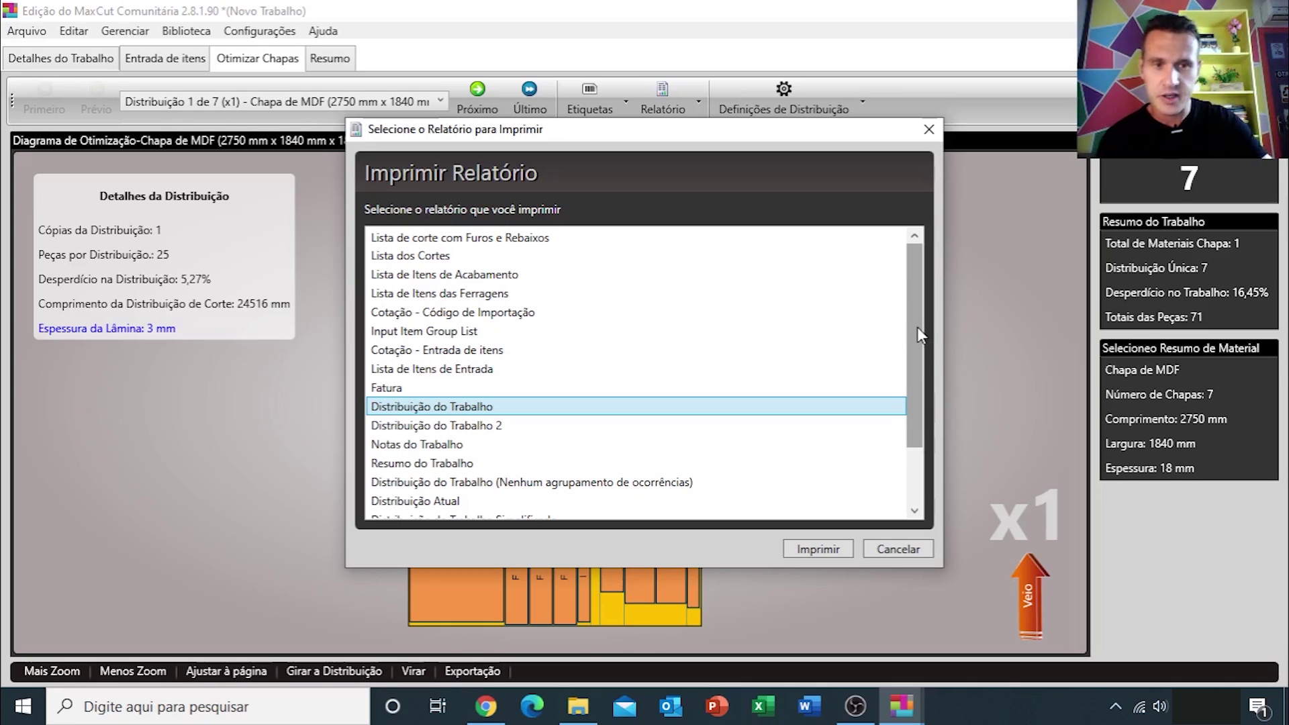
left_click_drag(908, 298, 913, 363)
scroll(915, 400, "up", 1)
scroll(916, 400, "up", 1)
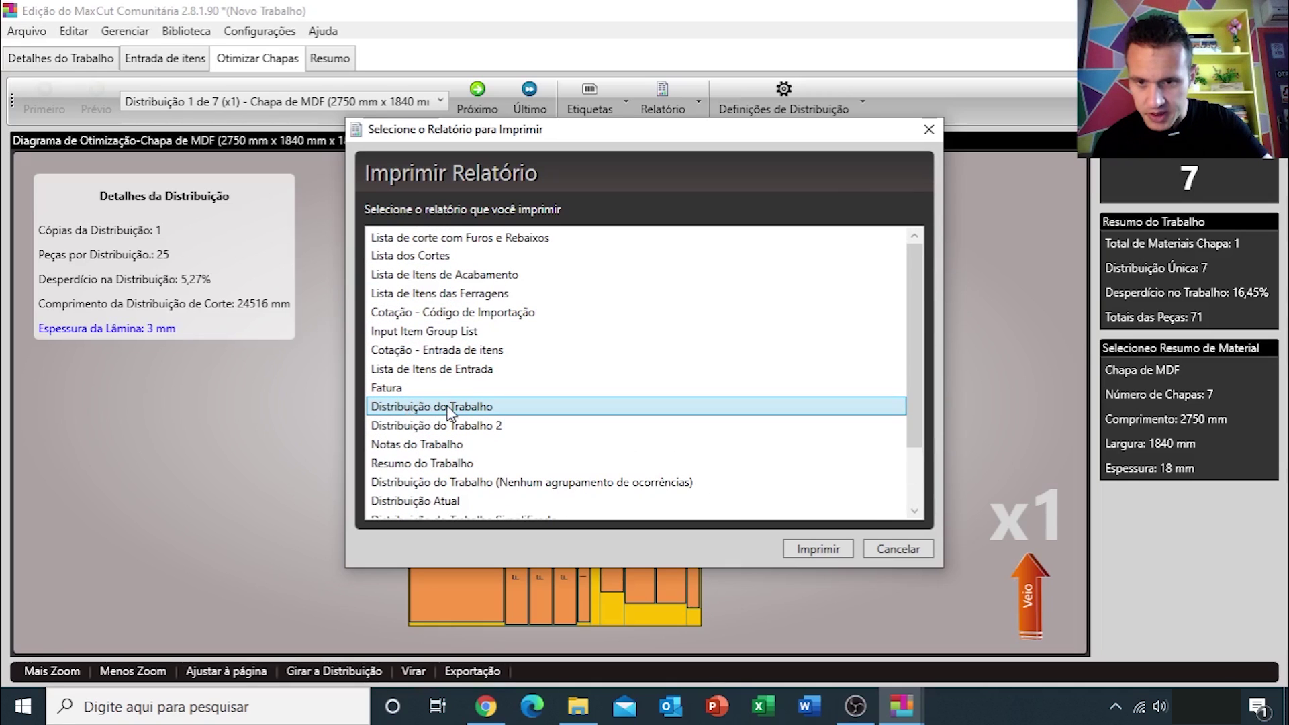
left_click(809, 549)
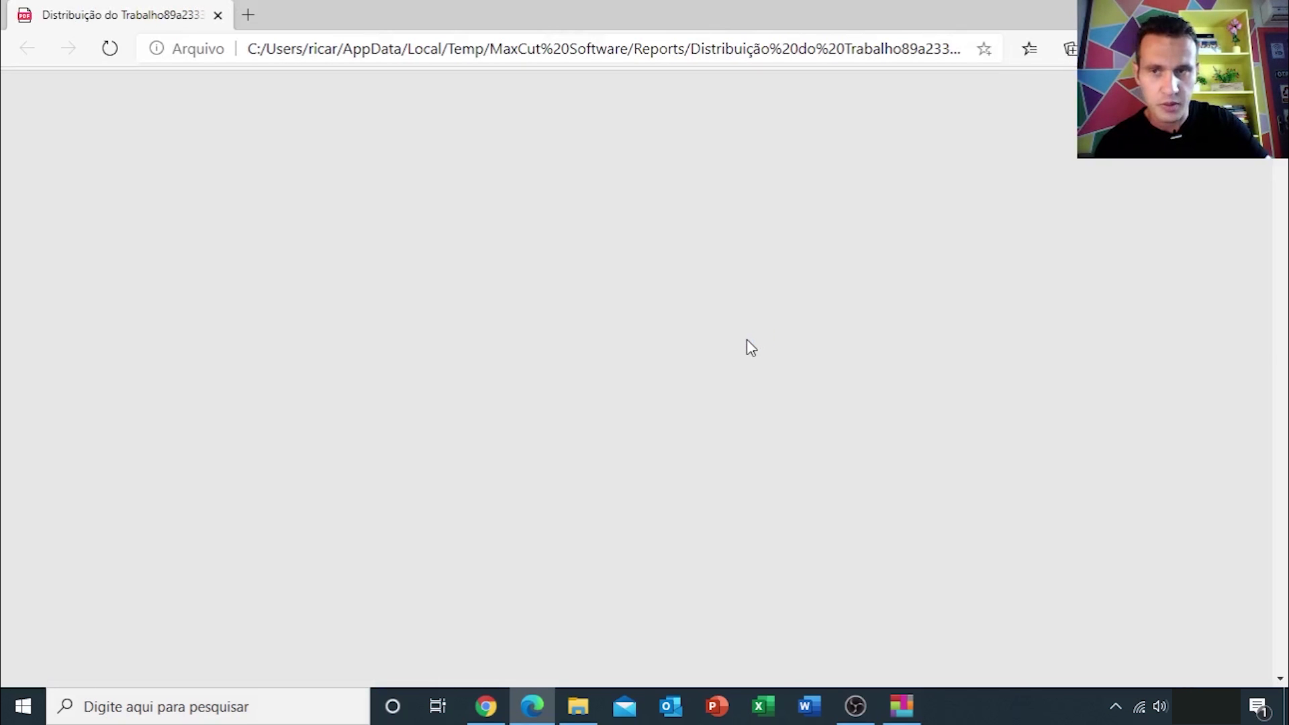
Highlight the sheet number in the PDF report's page 1 header
scroll(998, 222, "down", 5)
scroll(986, 279, "up", 5)
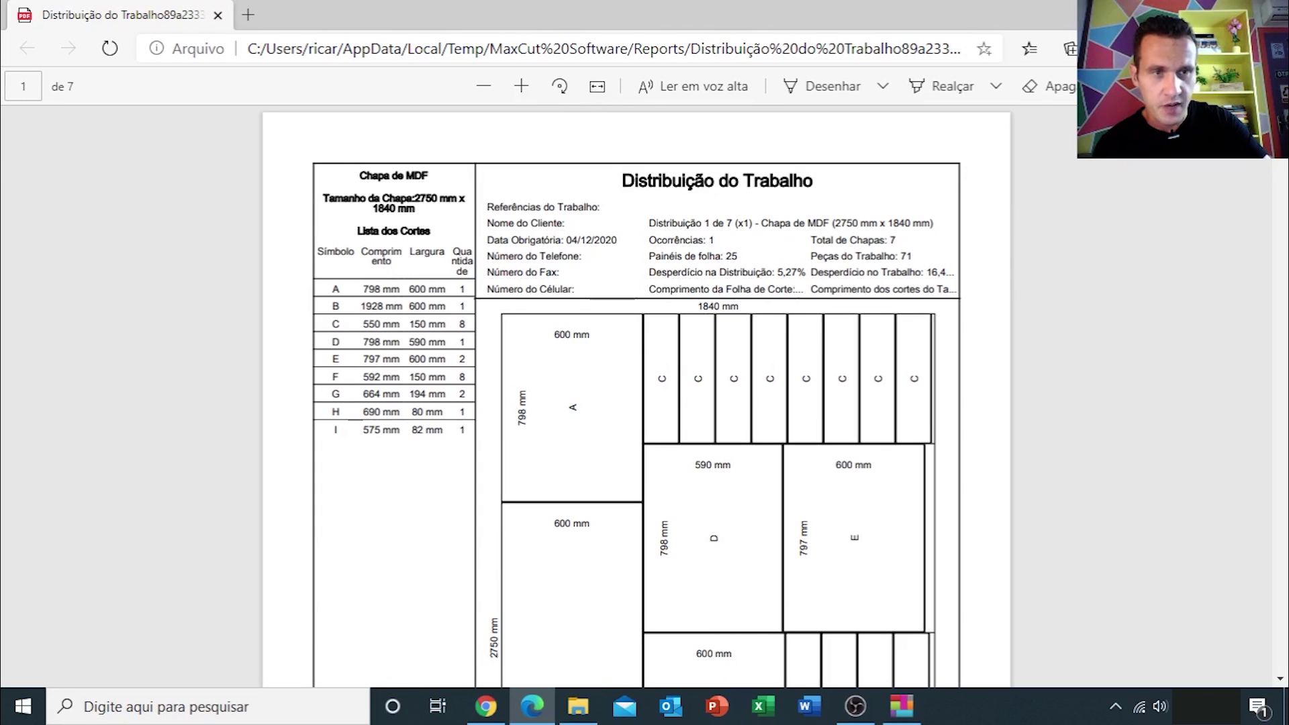
scroll(846, 257, "down", 5)
scroll(877, 282, "up", 5)
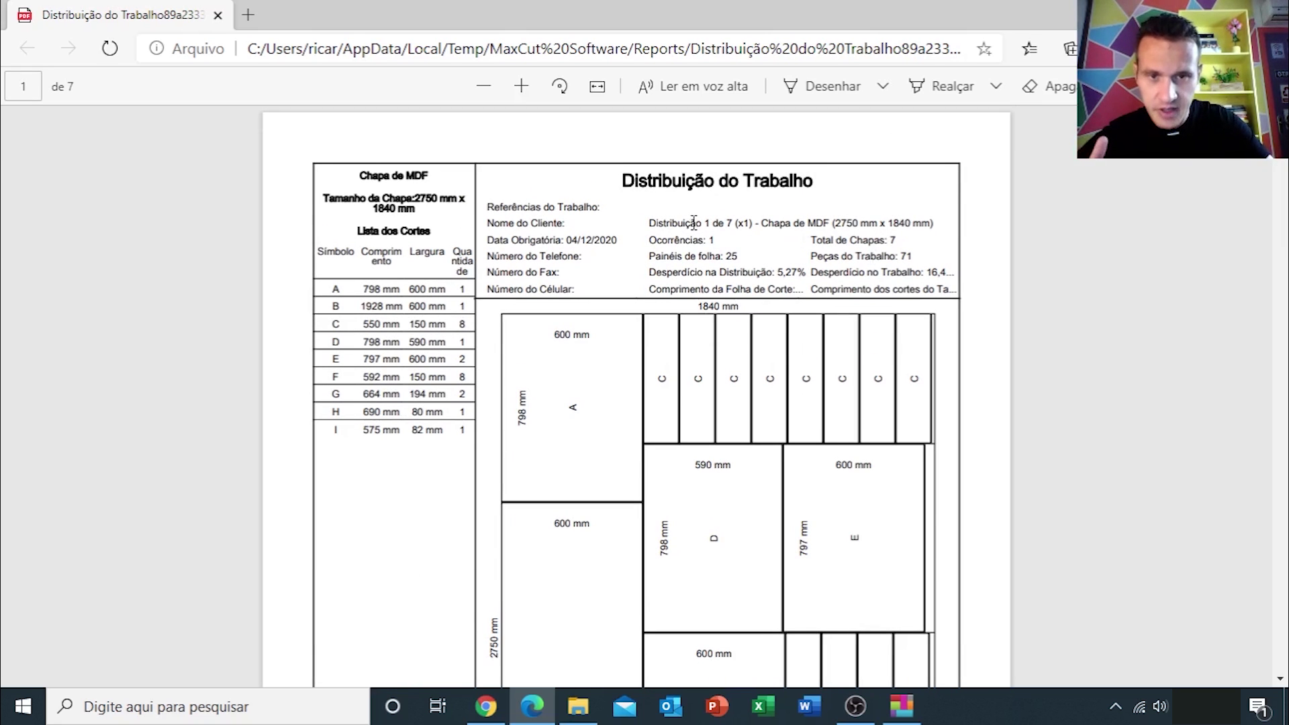
left_click_drag(647, 222, 741, 222)
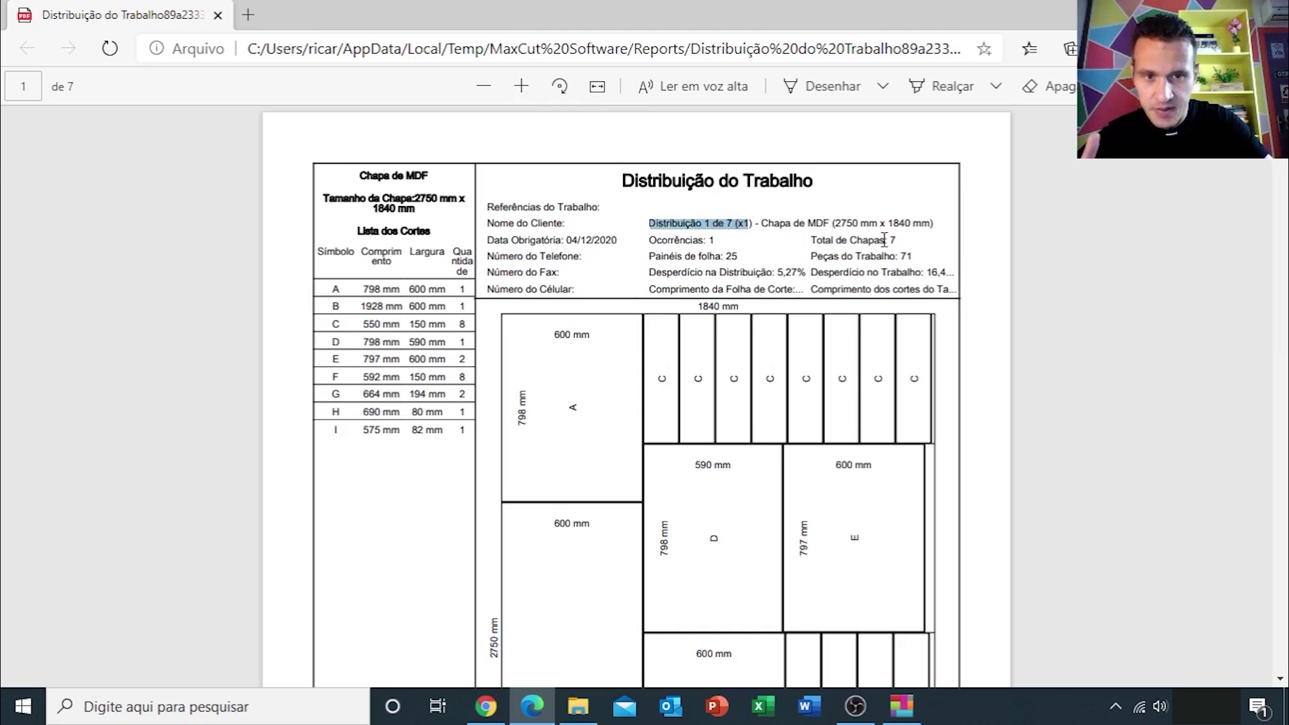
Scroll through report pages 1–3, ending at page 1's 2750 × 1840 mm layout
scroll(884, 239, "down", 4)
scroll(882, 239, "down", 5)
scroll(883, 239, "down", 4)
scroll(879, 239, "down", 1)
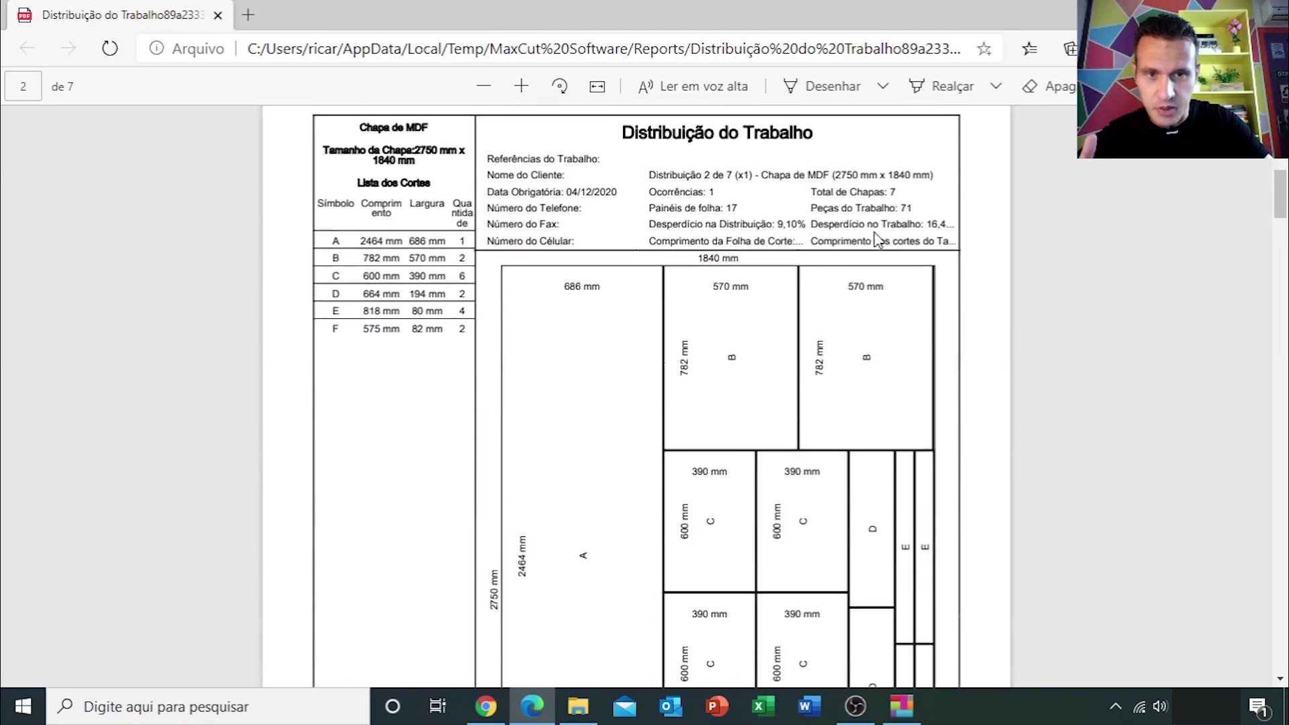
scroll(769, 185, "down", 5)
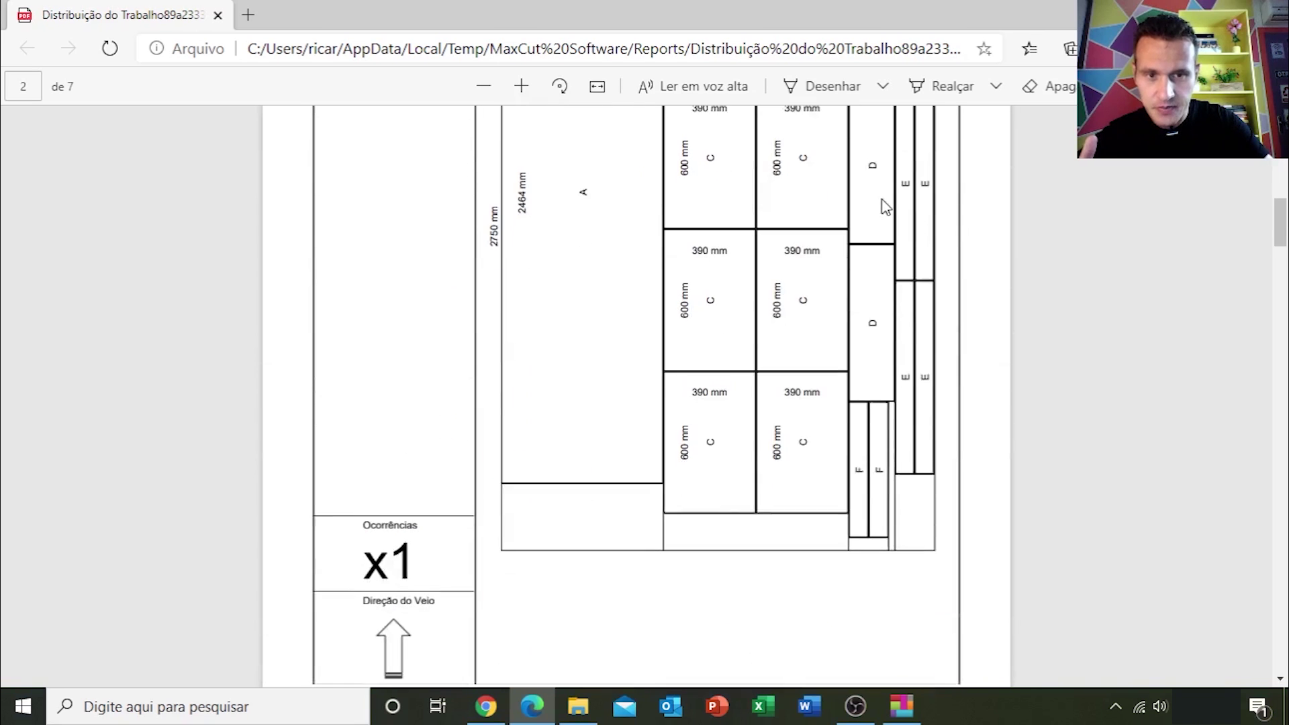
scroll(891, 201, "down", 5)
scroll(893, 204, "down", 3)
scroll(868, 370, "up", 1)
scroll(886, 322, "up", 10)
scroll(904, 279, "up", 10)
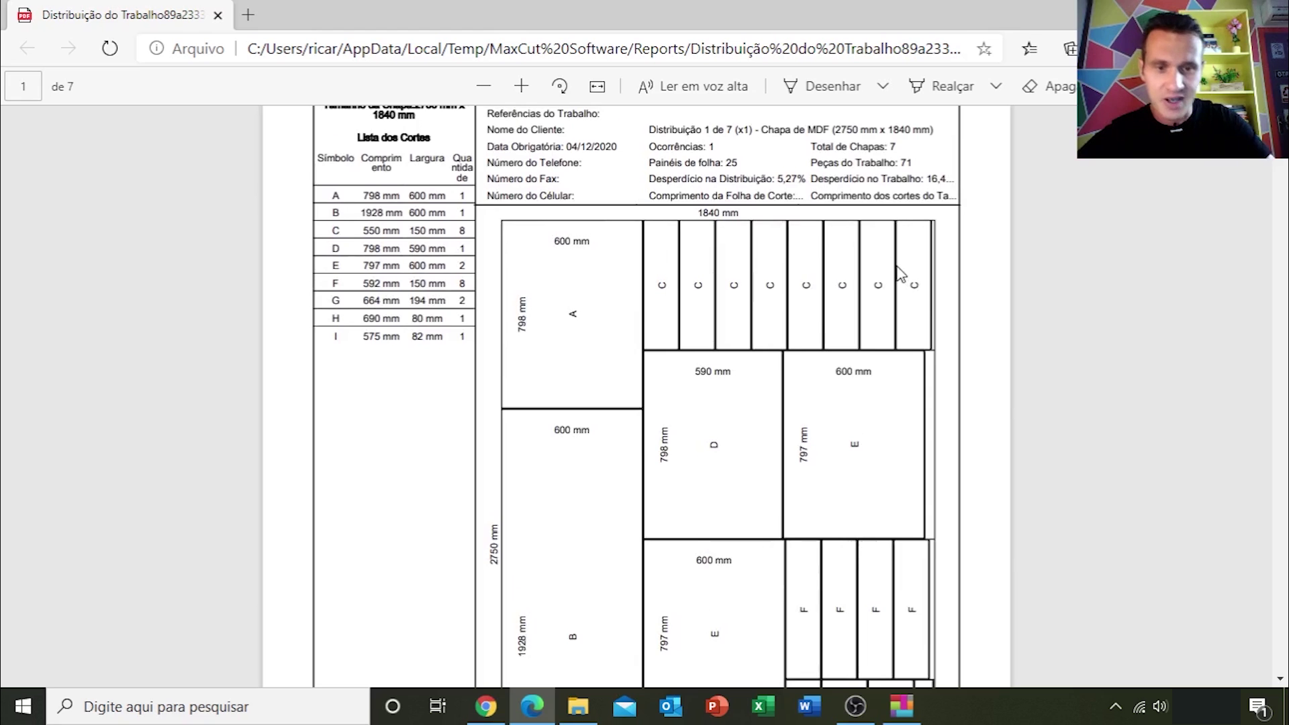
scroll(900, 272, "down", 4)
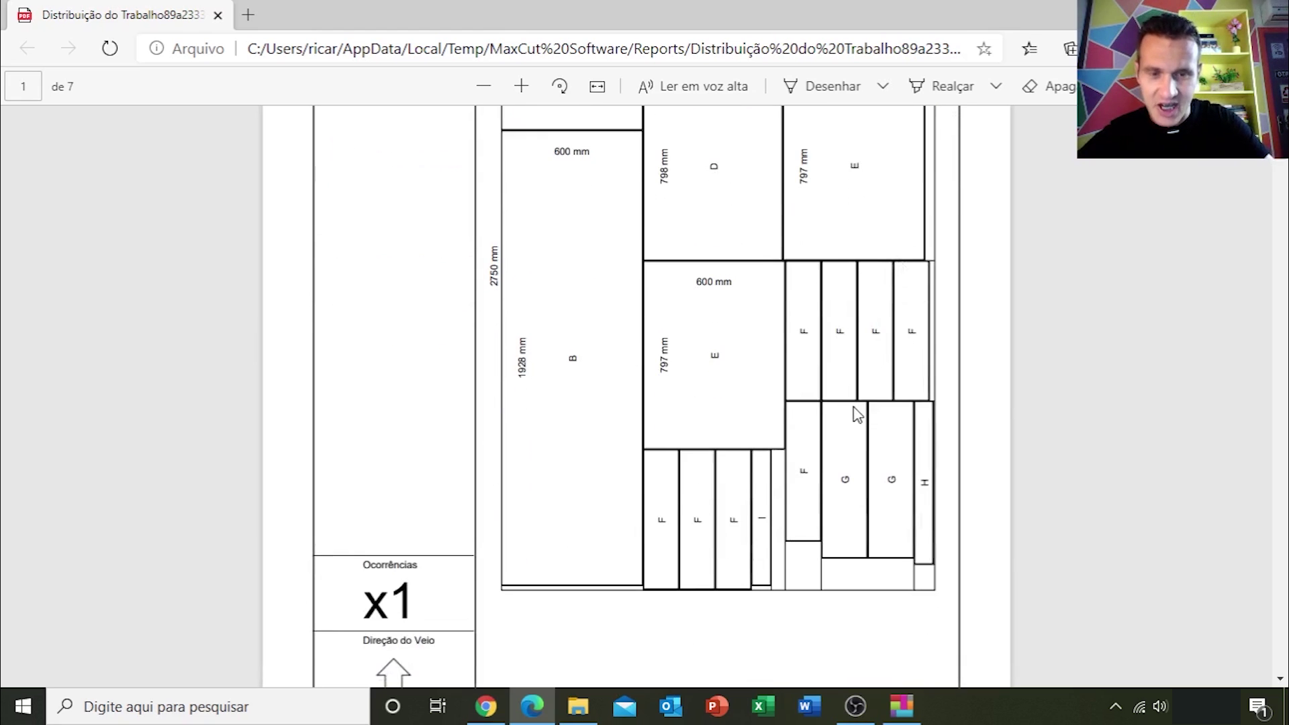
scroll(855, 412, "up", 3)
scroll(855, 409, "up", 2)
scroll(590, 232, "down", 1)
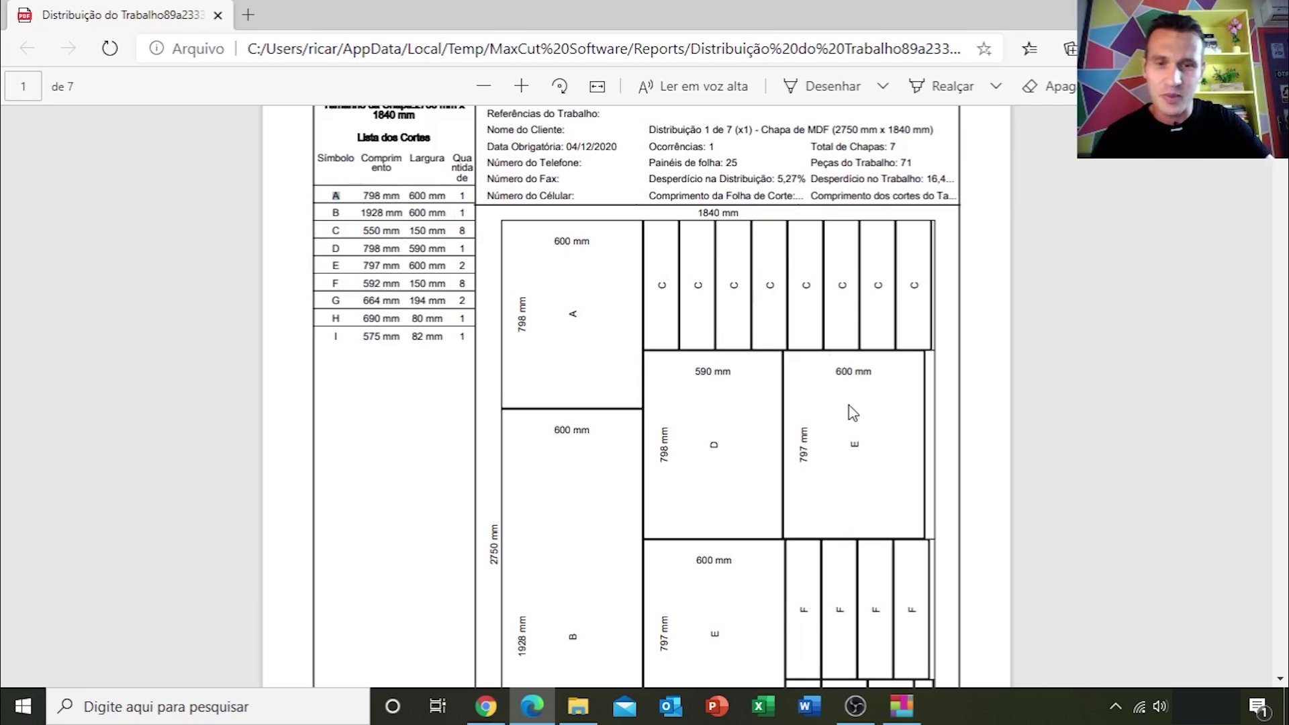
scroll(900, 403, "up", 2)
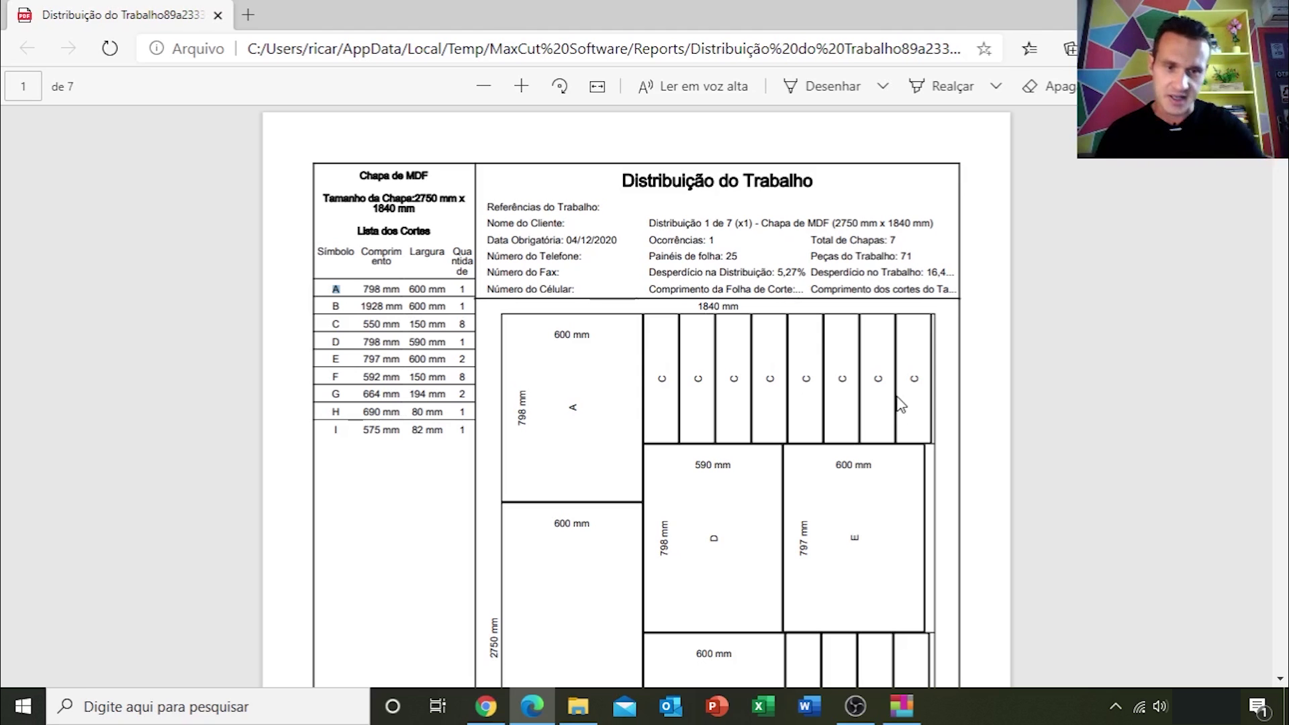
scroll(986, 355, "down", 5)
scroll(990, 355, "down", 6)
scroll(1000, 350, "down", 5)
scroll(1010, 348, "down", 5)
scroll(1007, 349, "up", 5)
scroll(1007, 348, "up", 5)
scroll(1000, 348, "up", 5)
scroll(996, 348, "up", 5)
scroll(995, 344, "down", 5)
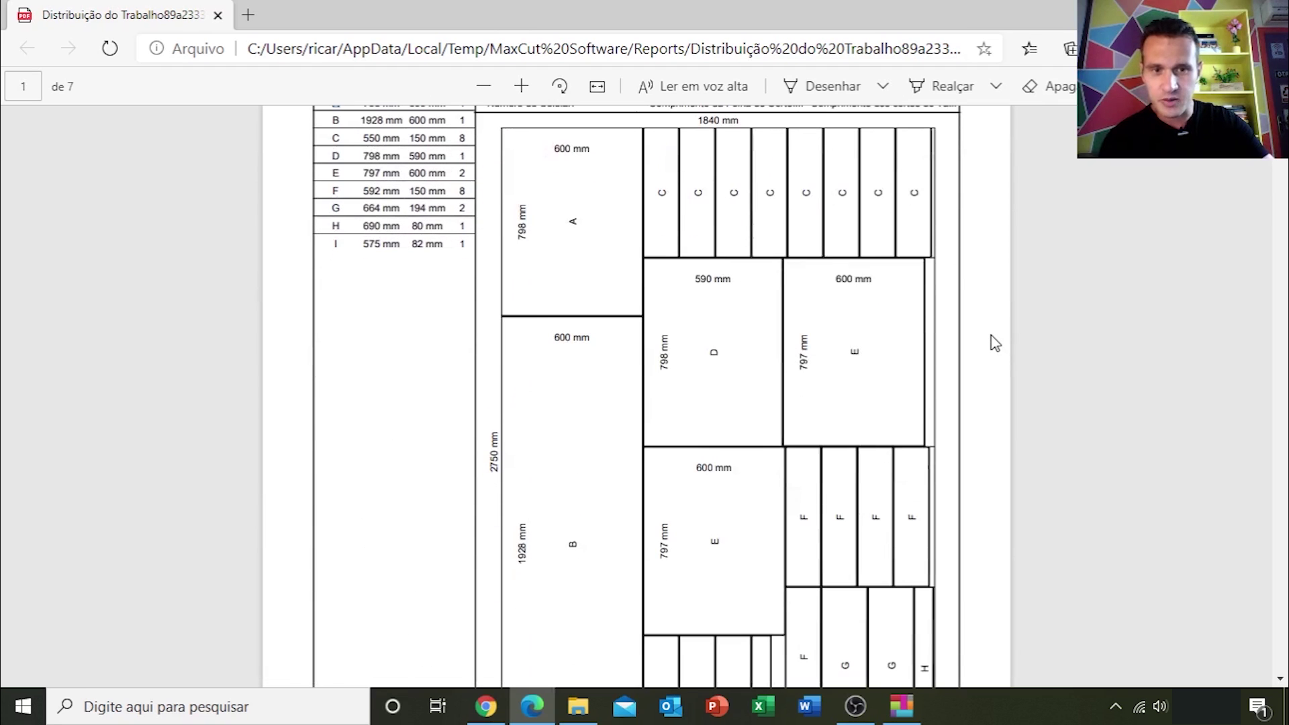
scroll(989, 346, "up", 3)
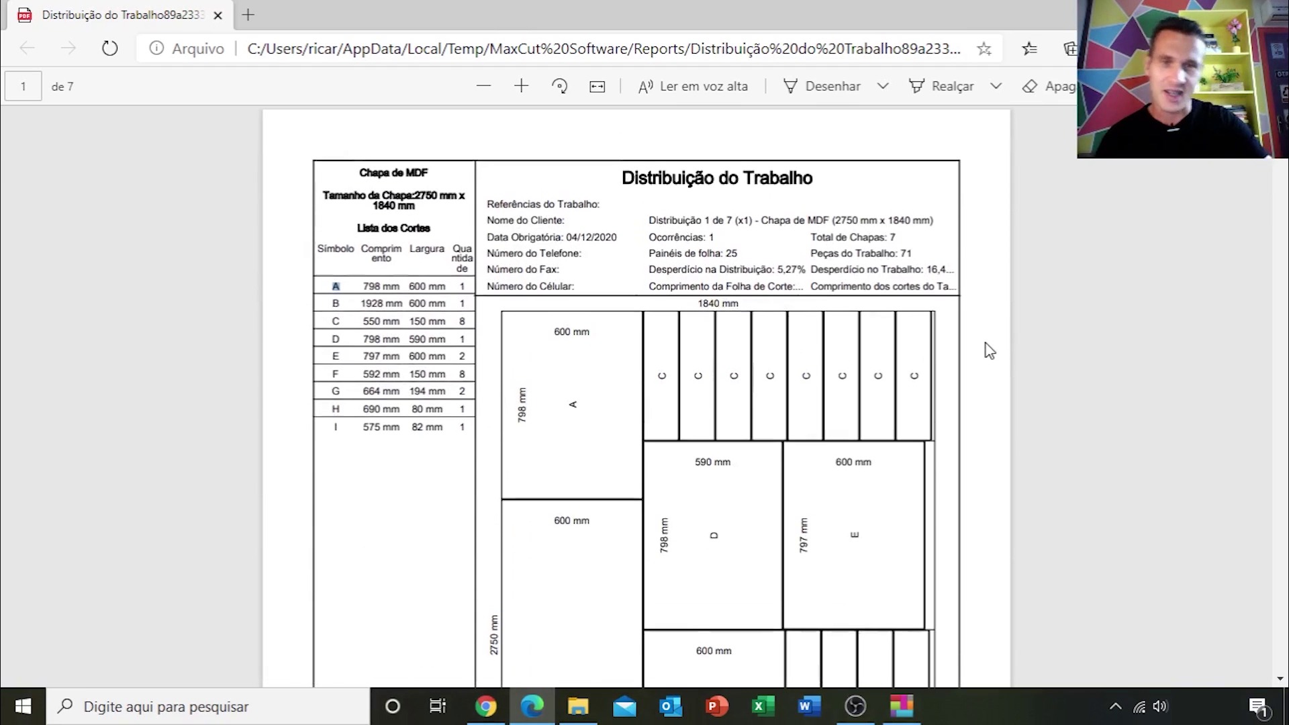